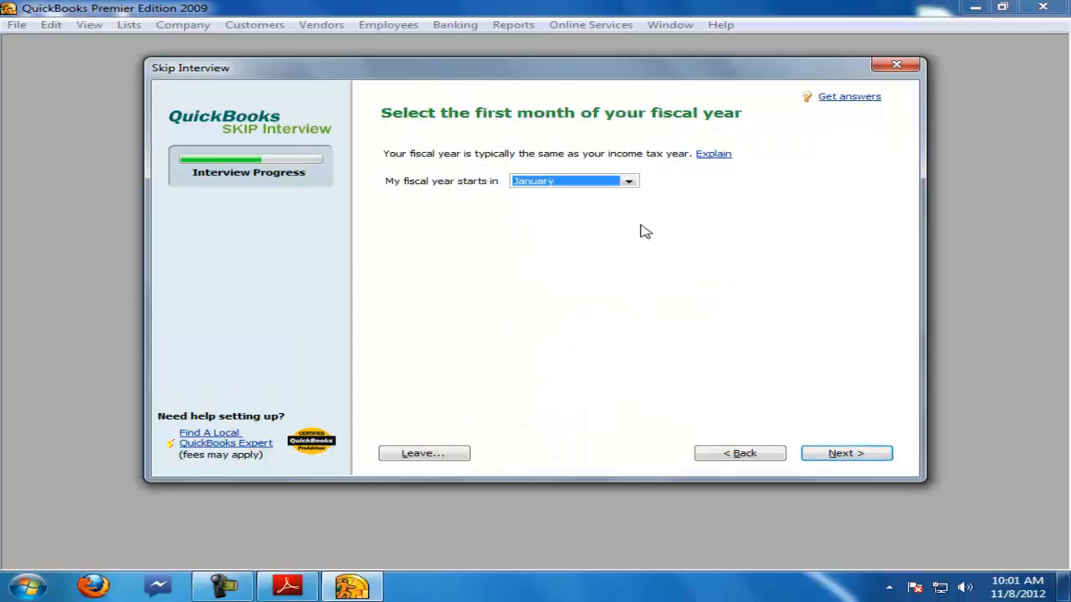
# Step: Choose the fiscal year's first month and the business type, and save the new company file as prob 5 in My Documents
pyautogui.click(532, 256)
pyautogui.click(815, 452)
pyautogui.moveTo(650, 249); pyautogui.dragTo(647, 377)
pyautogui.click(536, 379)
pyautogui.click(826, 459)
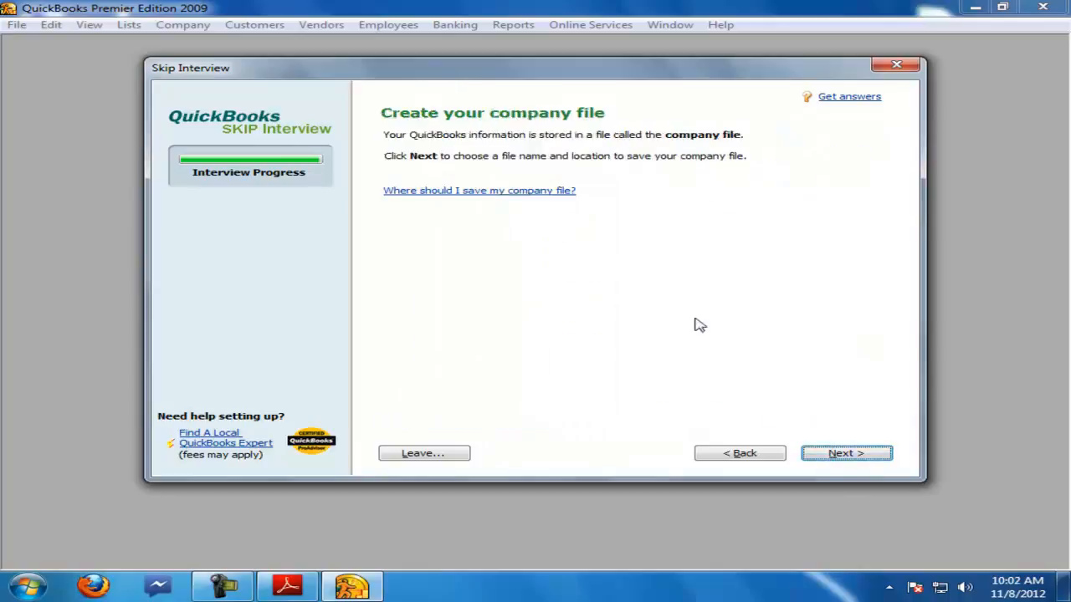
pyautogui.click(824, 457)
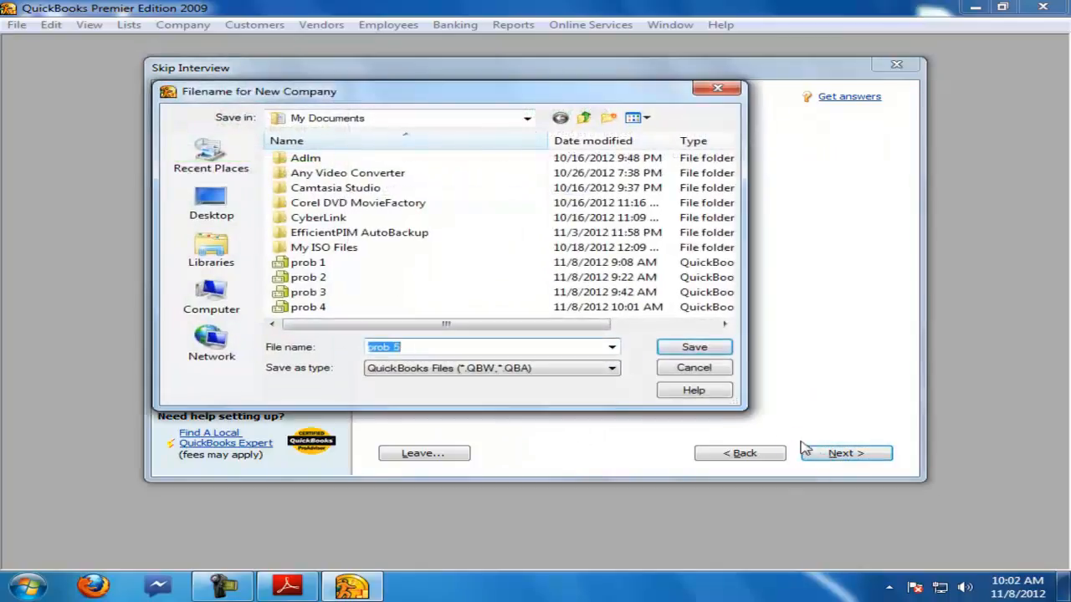
pyautogui.click(696, 347)
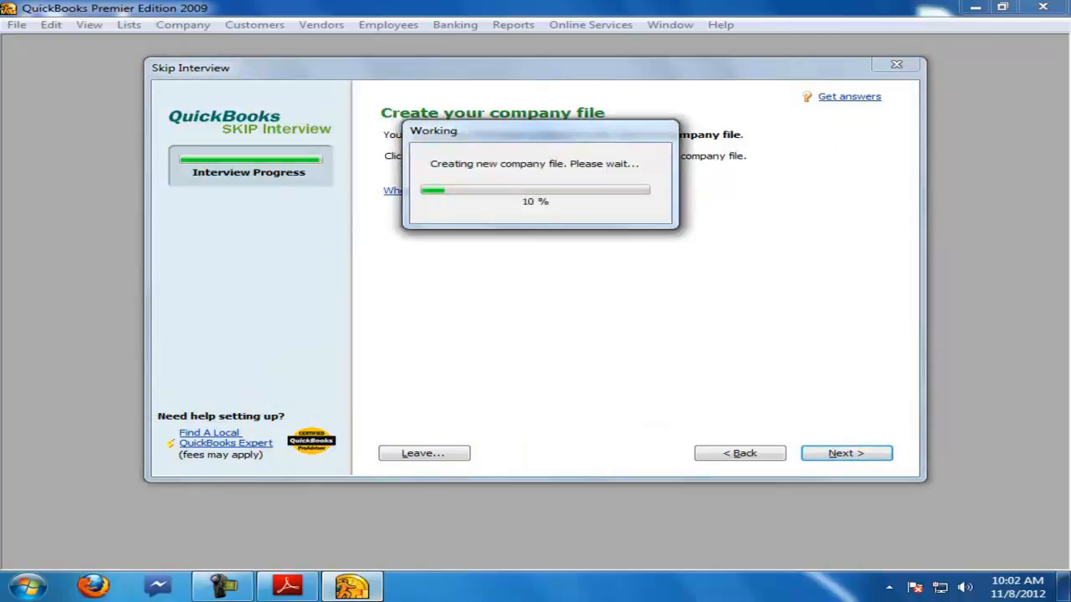
# Step: Switch to Adobe Reader and examine question 5 and its transaction list for the shirt manufacturing business in accounts questions.pdf
pyautogui.click(287, 586)
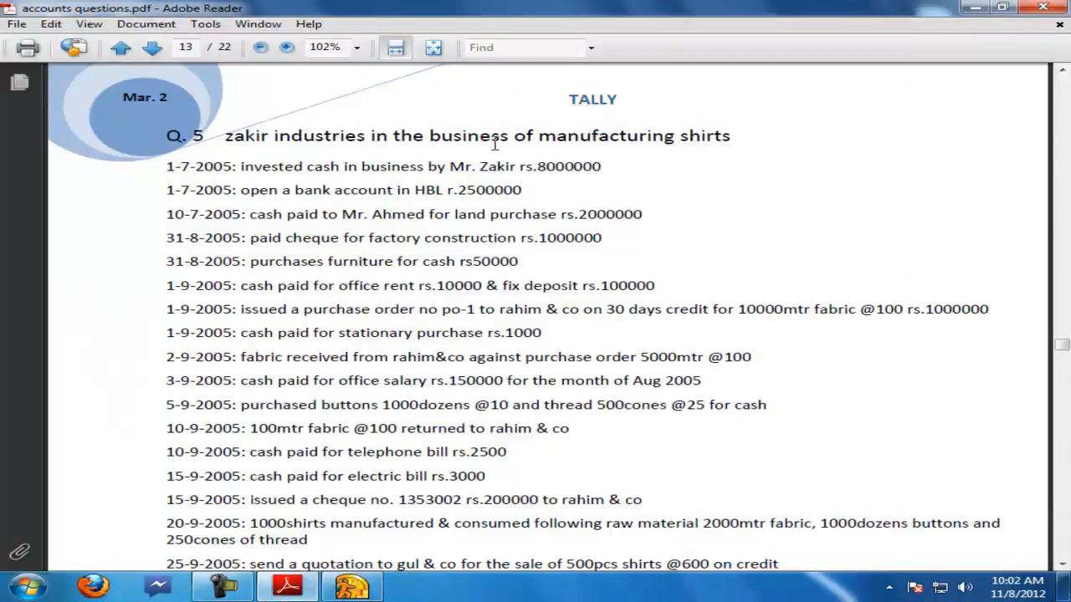
pyautogui.moveTo(539, 138); pyautogui.dragTo(734, 141)
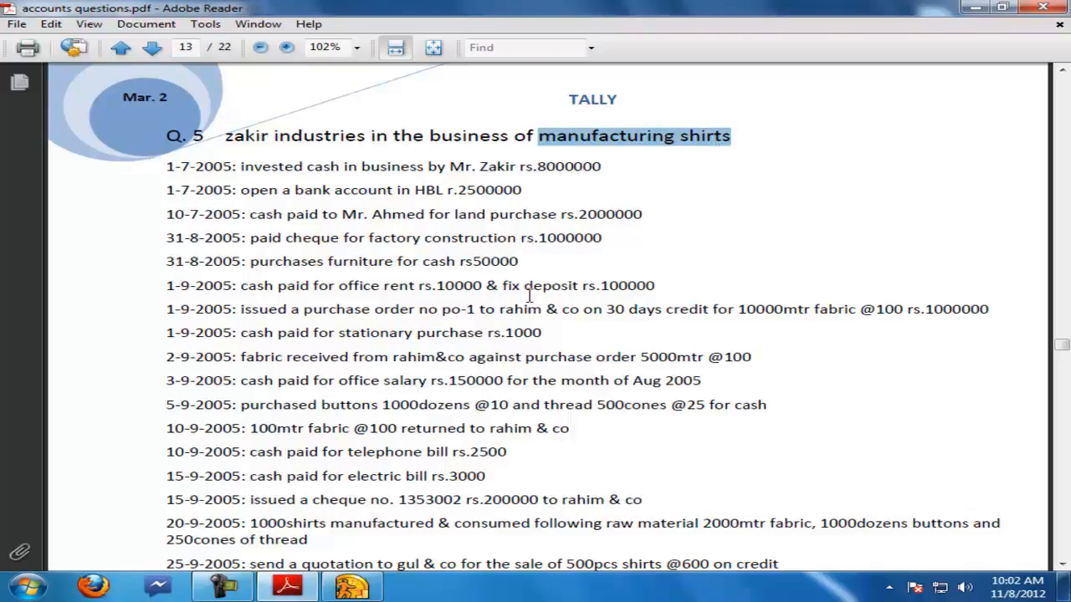
pyautogui.click(351, 588)
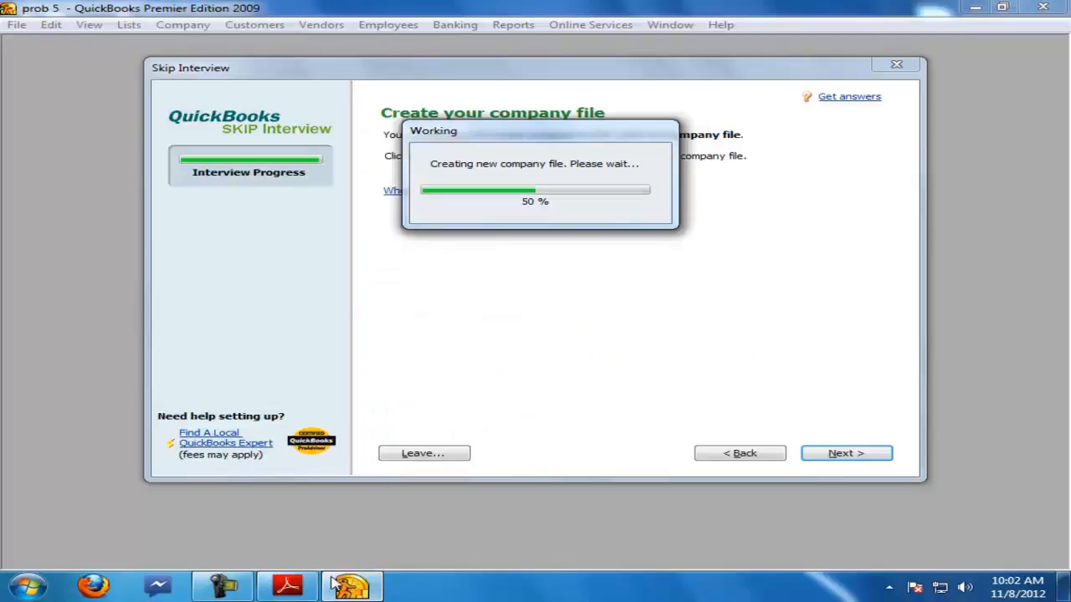
pyautogui.click(306, 590)
pyautogui.scroll(-10, 283, 475)
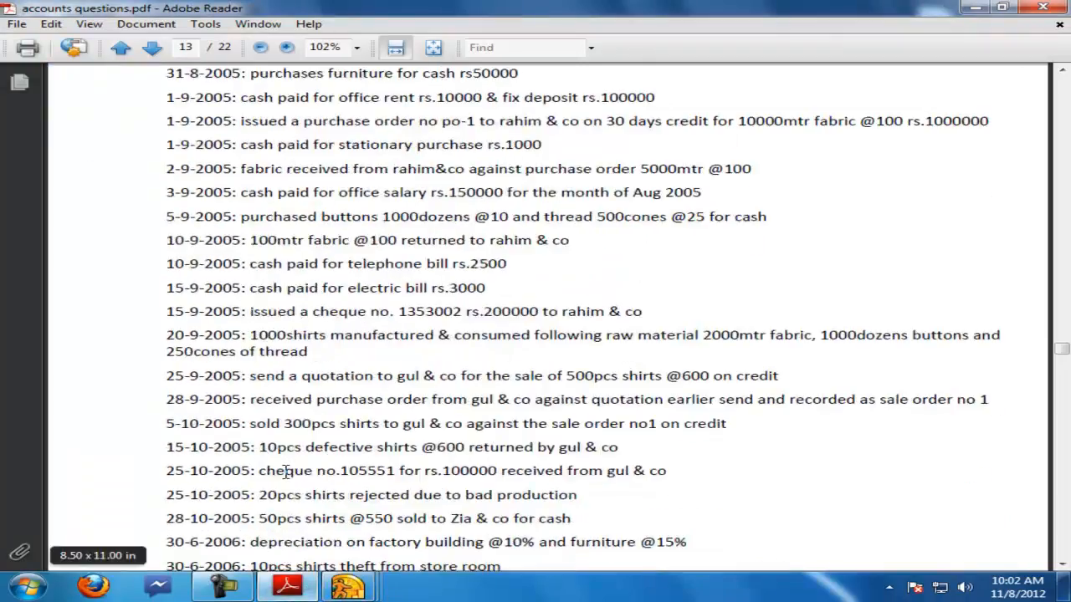
pyautogui.scroll(-13, 291, 483)
pyautogui.scroll(16, 295, 505)
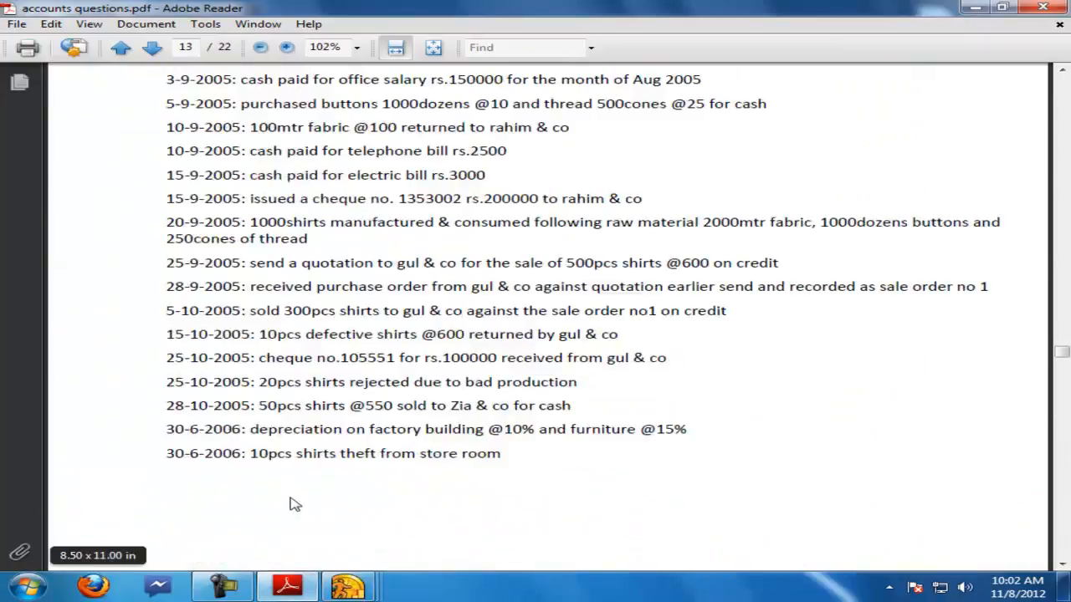
pyautogui.scroll(8, 295, 505)
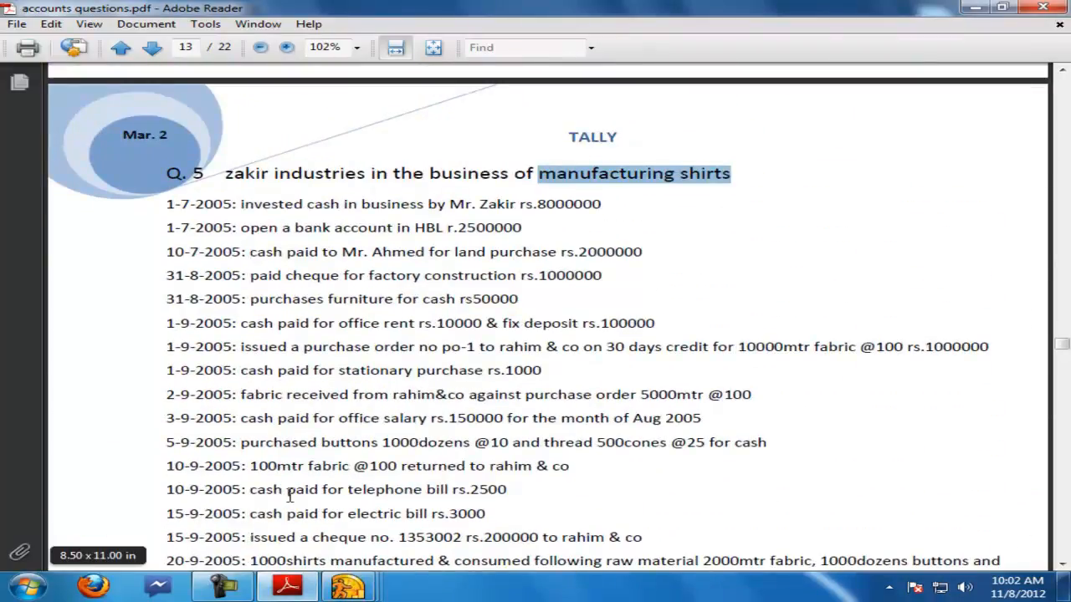
# Step: Switch to QuickBooks, close the remaining company setup screens, and open the Chart of Accounts from the Home page
pyautogui.click(350, 585)
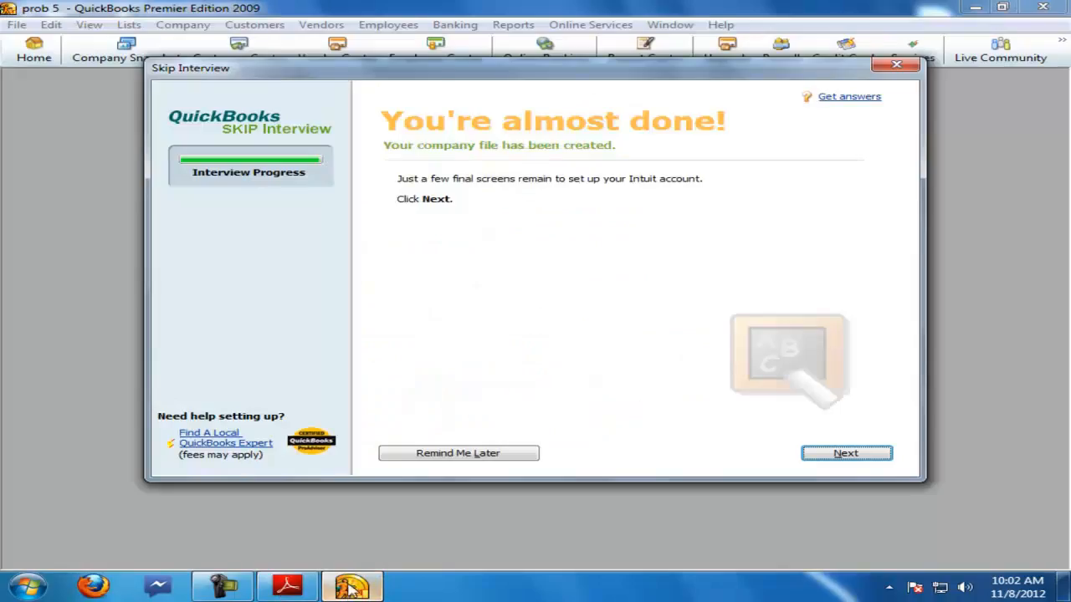
pyautogui.click(846, 454)
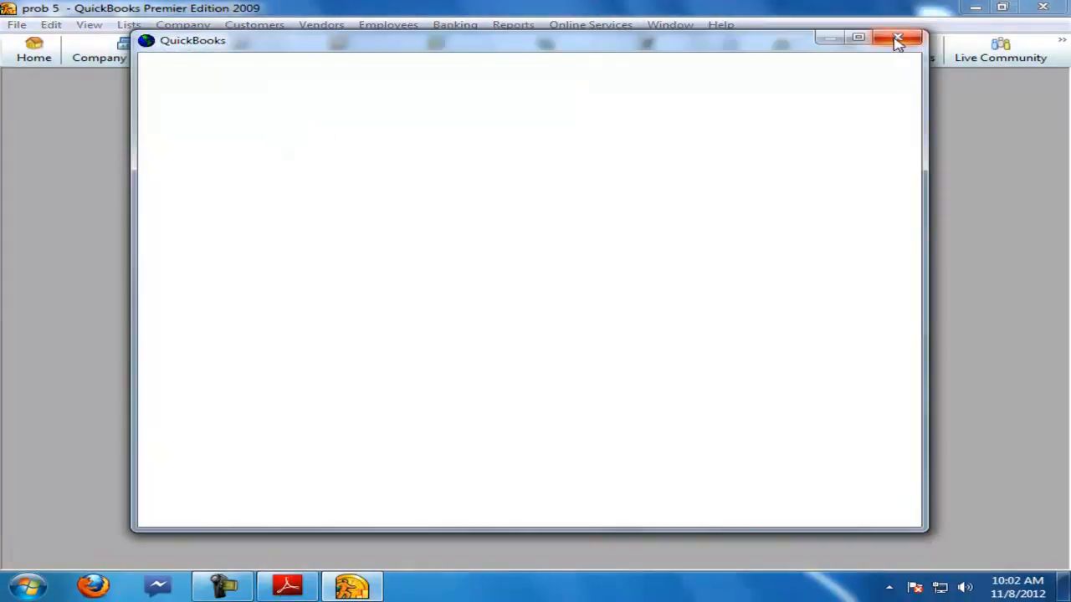
pyautogui.click(896, 40)
pyautogui.click(35, 50)
pyautogui.click(1007, 83)
pyautogui.click(685, 119)
# Step: Add two accounts of type Bank to the chart of accounts, named bank and cash
pyautogui.rightClick(140, 173)
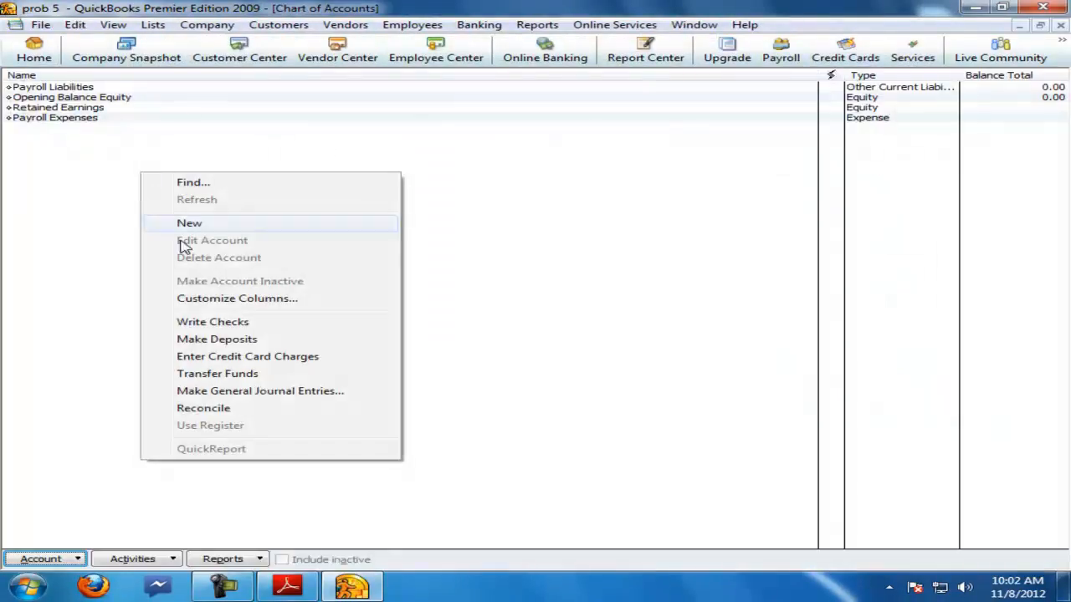
pyautogui.click(188, 223)
pyautogui.click(77, 214)
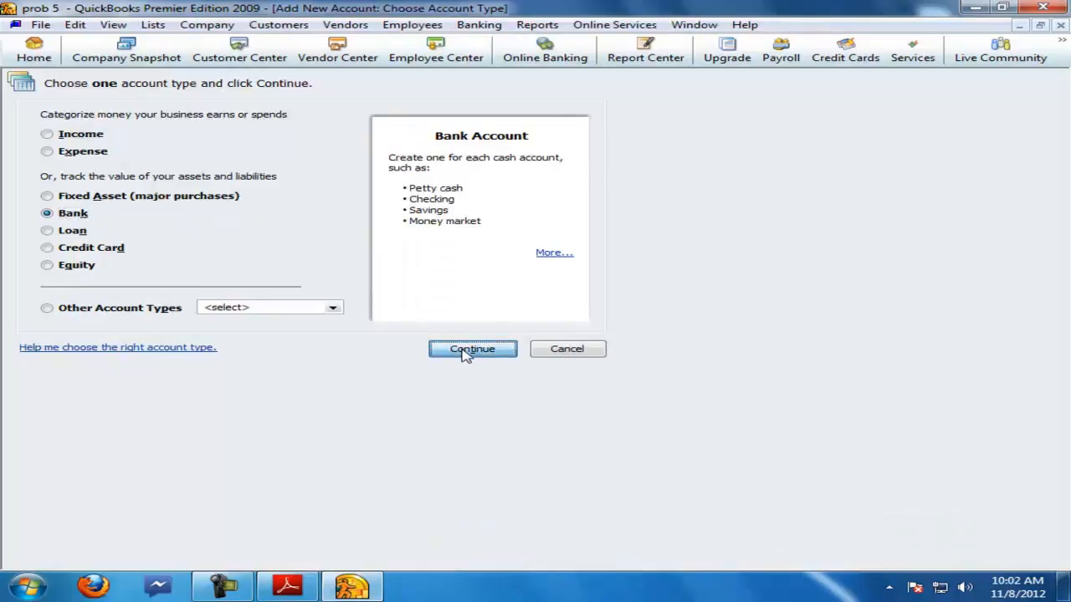
pyautogui.click(466, 351)
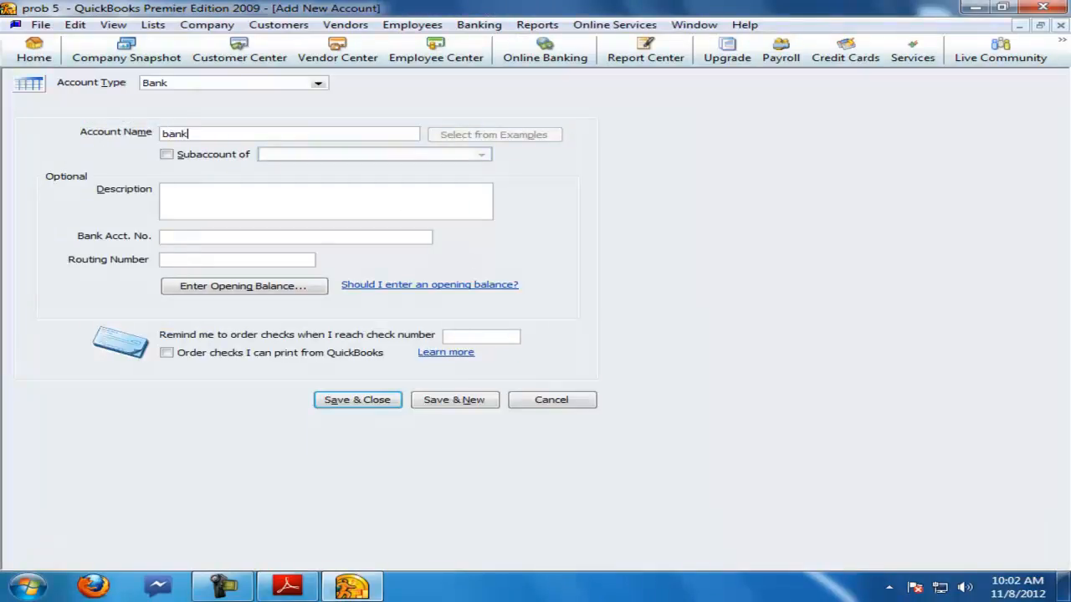
pyautogui.click(460, 401)
pyautogui.click(473, 406)
# Step: Add a Fixed Asset account named fur and keep the form open for another account
pyautogui.click(319, 85)
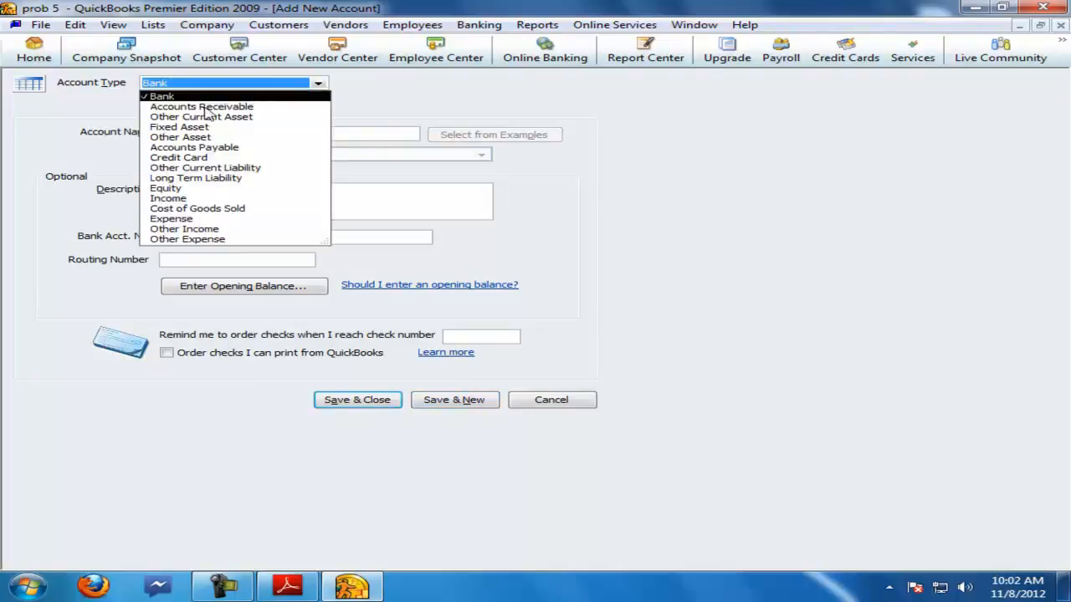
pyautogui.click(204, 106)
pyautogui.click(317, 86)
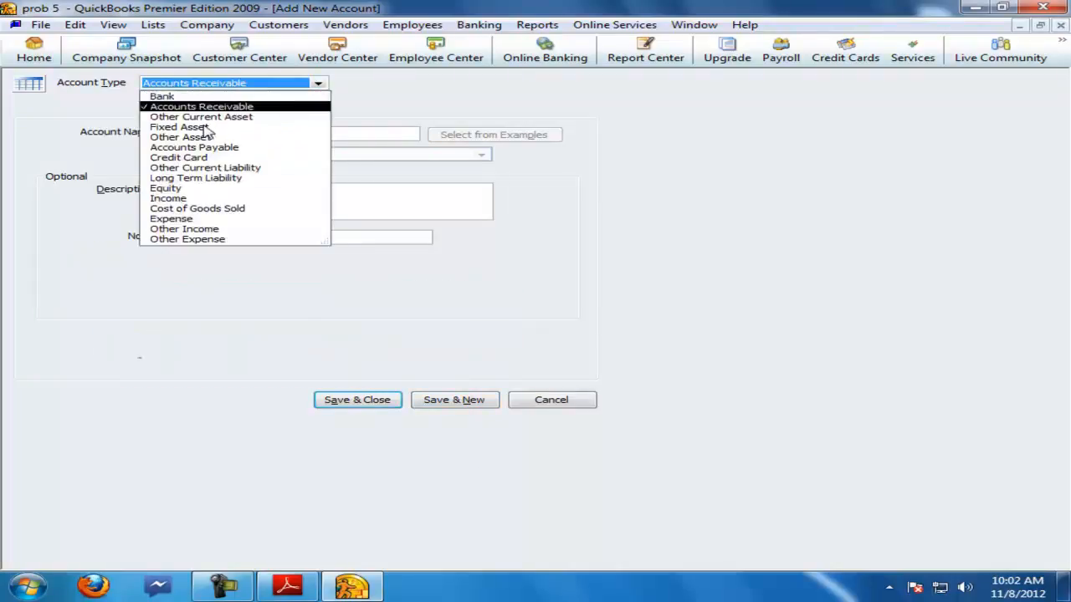
pyautogui.click(207, 127)
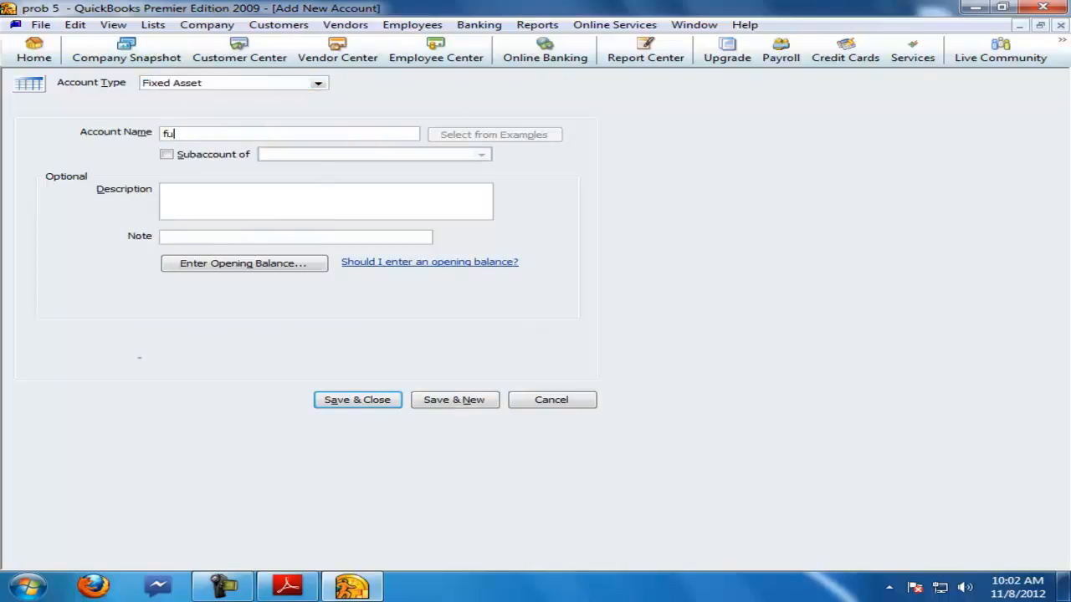
pyautogui.click(457, 401)
# Step: Add an Income account named sales and a Cost of Goods Sold account named pur
pyautogui.click(318, 83)
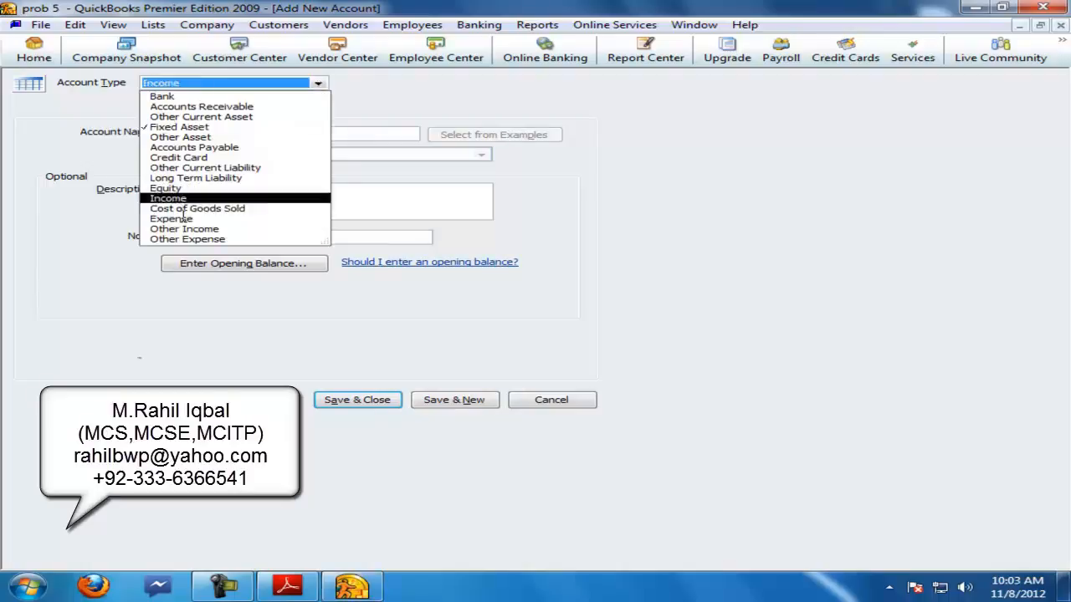
pyautogui.click(180, 198)
pyautogui.click(477, 402)
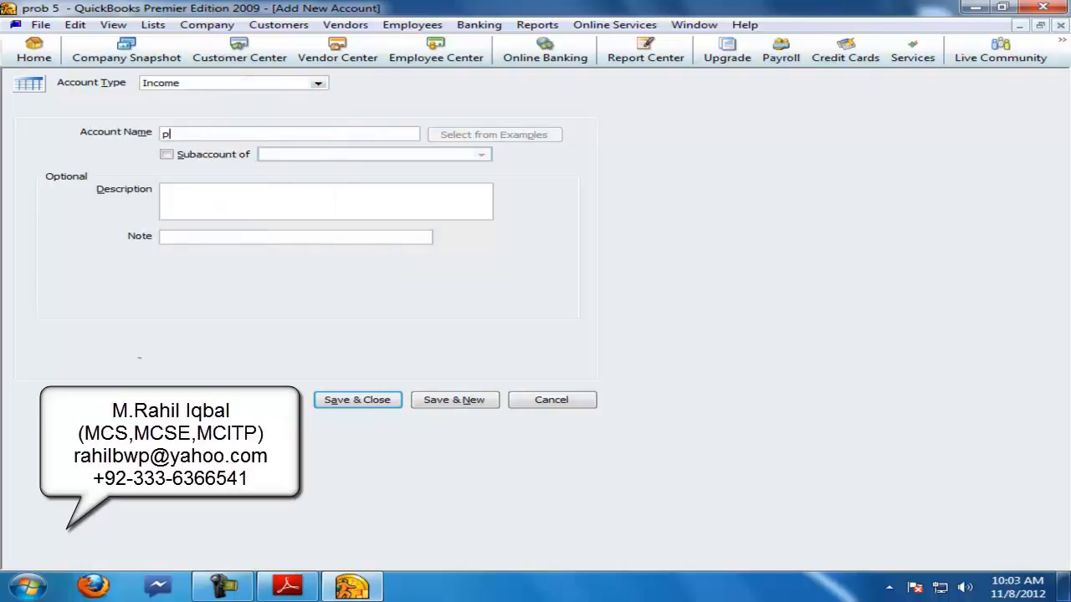
pyautogui.click(325, 85)
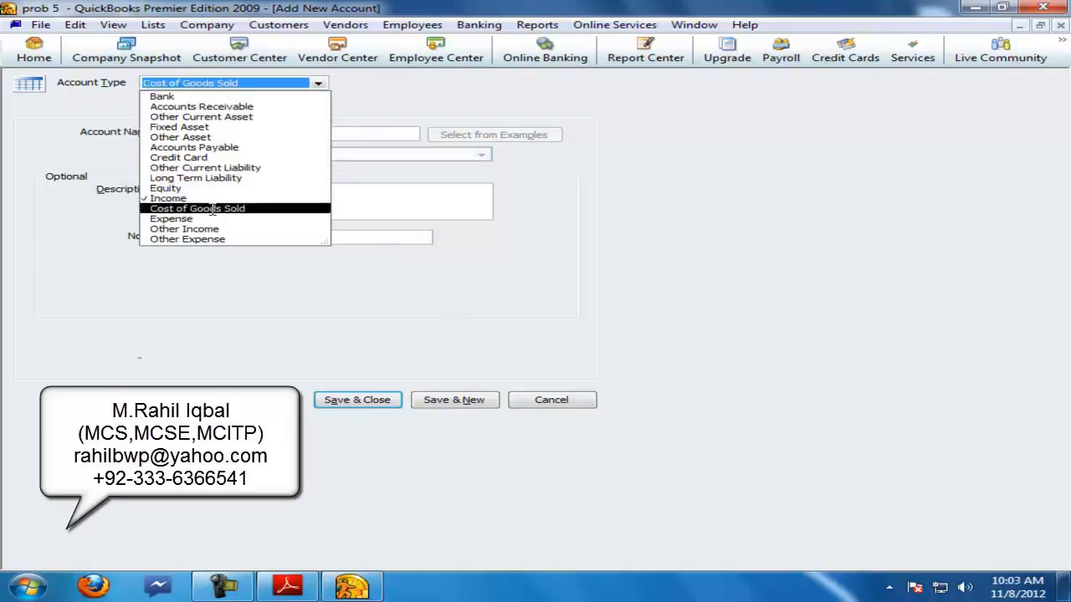
pyautogui.click(209, 208)
pyautogui.click(472, 406)
# Step: Add an account named rent exp with the account type Expense
pyautogui.write('ren')
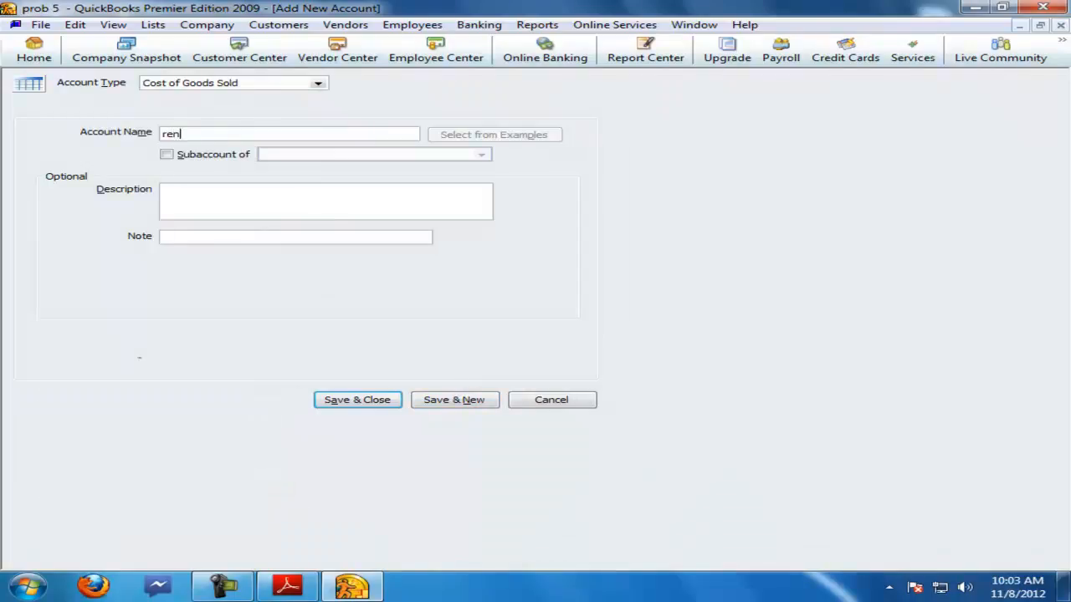
pyautogui.write('t exp')
pyautogui.click(317, 83)
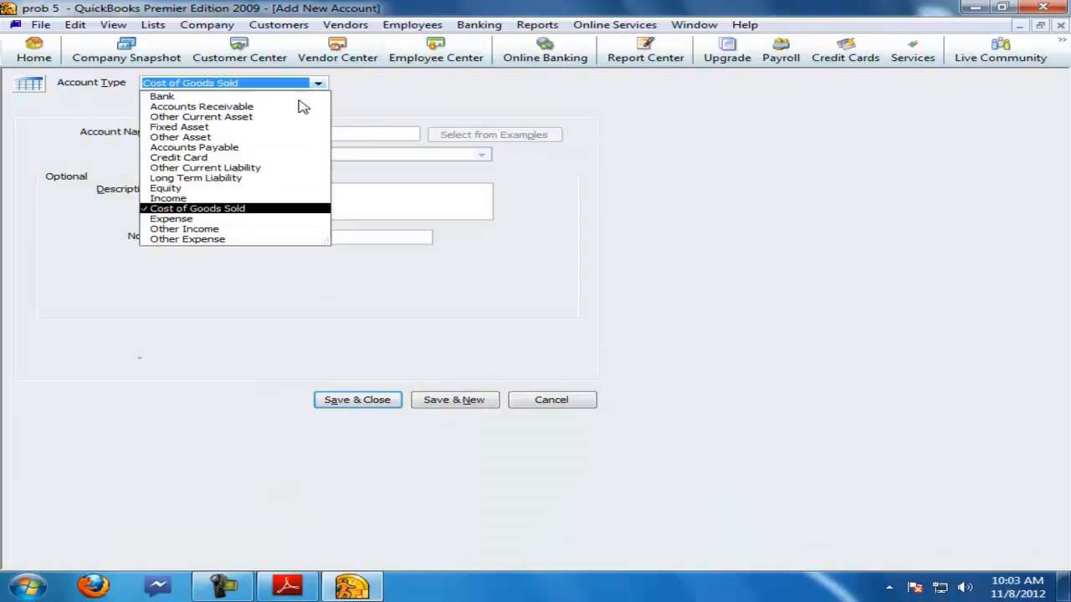
pyautogui.click(175, 217)
pyautogui.click(439, 402)
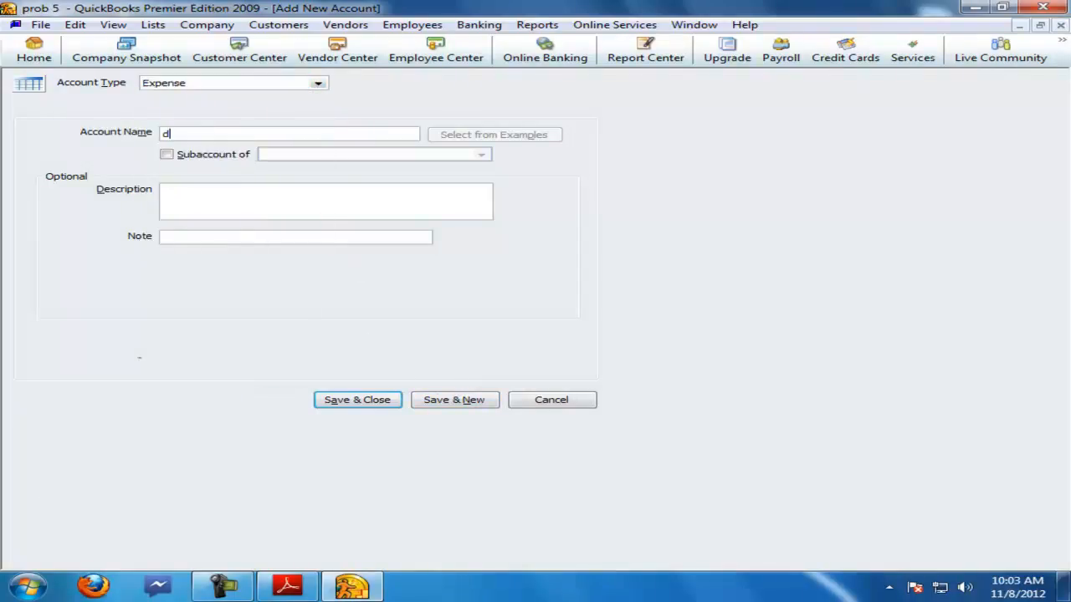
# Step: Add an account named deposits with the account type Other Current Asset
pyautogui.click(324, 84)
pyautogui.click(210, 118)
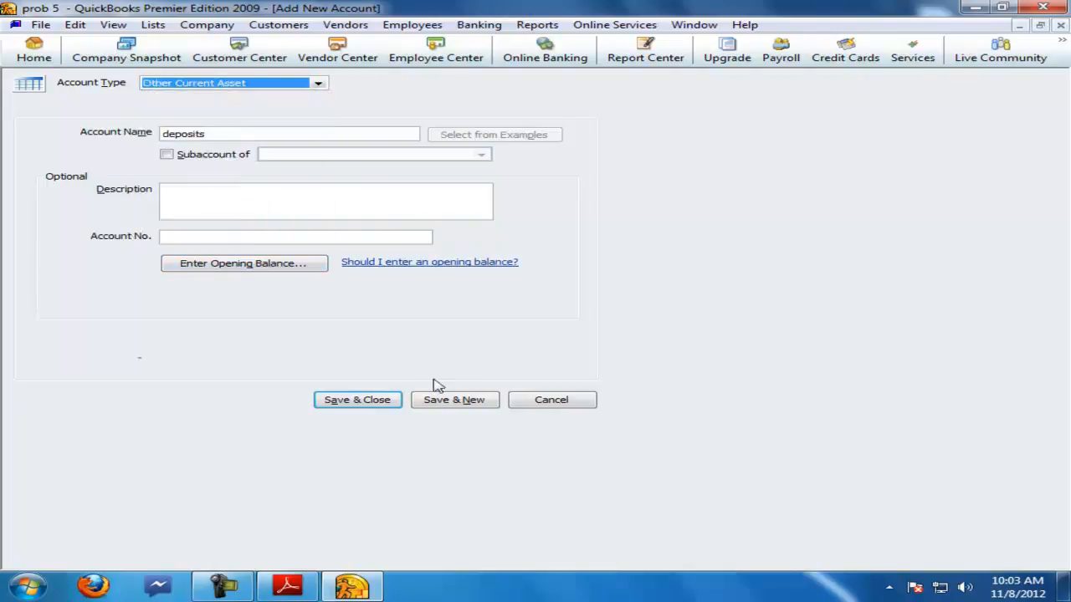
pyautogui.click(439, 400)
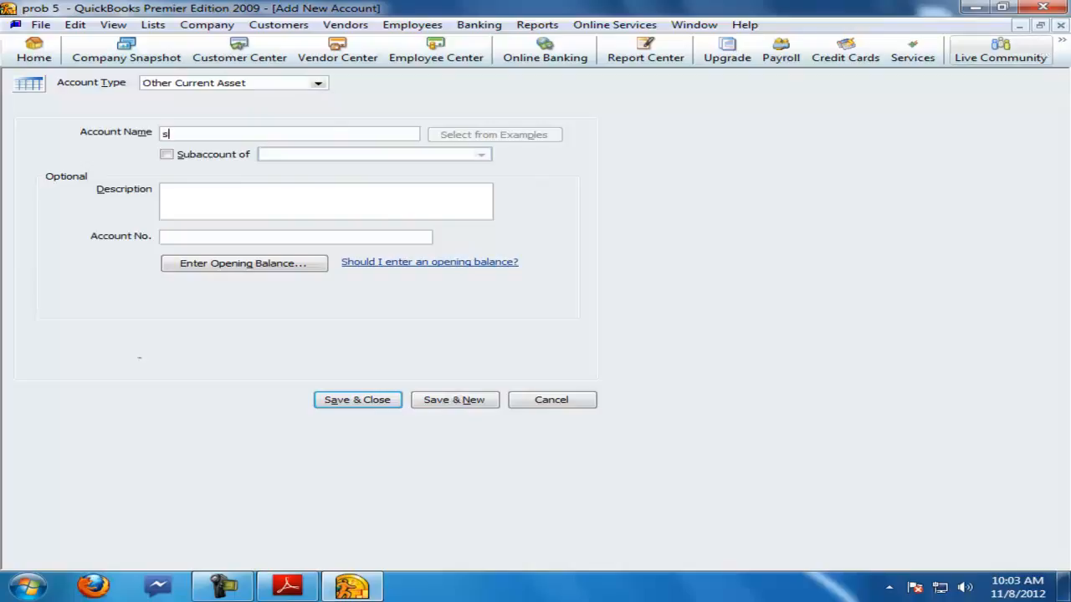
# Step: Add an Expense account named salary exp, and close the new account form and the Chart of Accounts
pyautogui.write('salary exp')
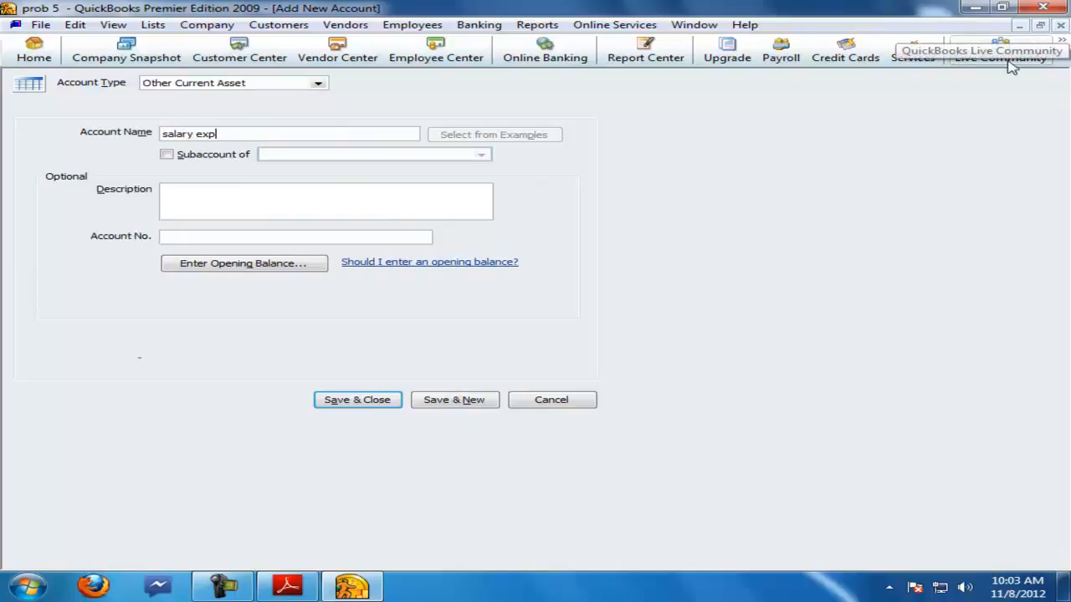
pyautogui.click(318, 83)
pyautogui.click(180, 219)
pyautogui.click(450, 399)
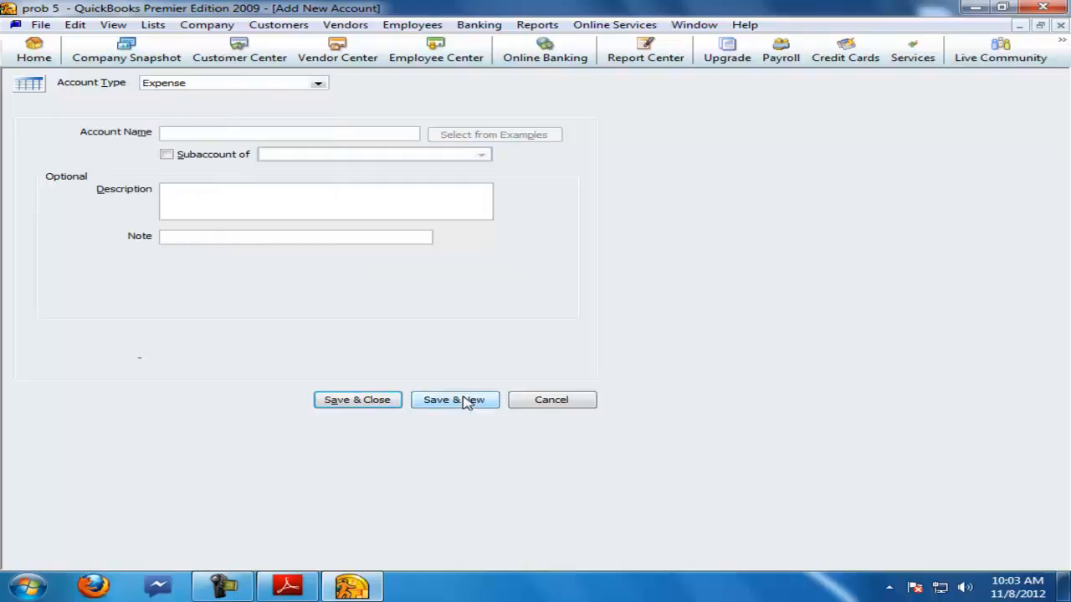
pyautogui.click(1060, 26)
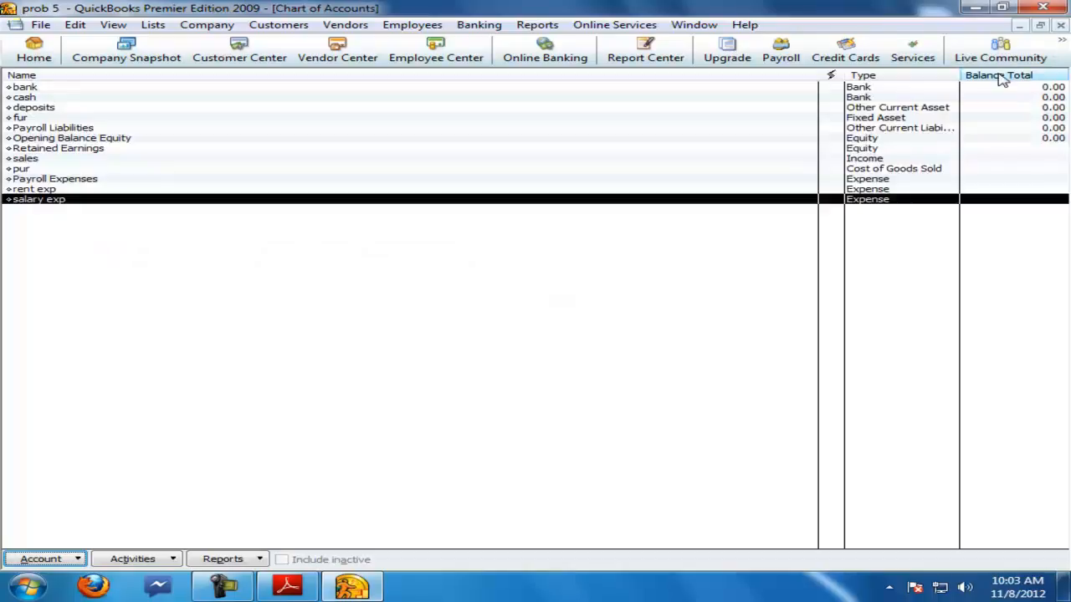
pyautogui.click(1061, 26)
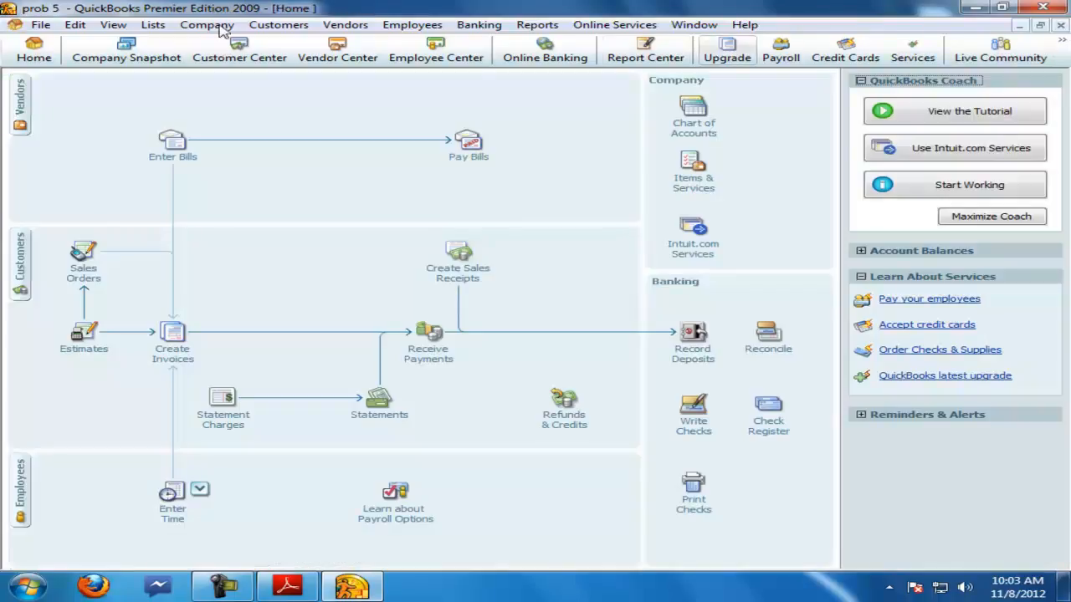
# Step: Activate inventory and purchase orders in the company preferences for Items & Inventory, and reopen the Home page
pyautogui.click(74, 25)
pyautogui.click(130, 223)
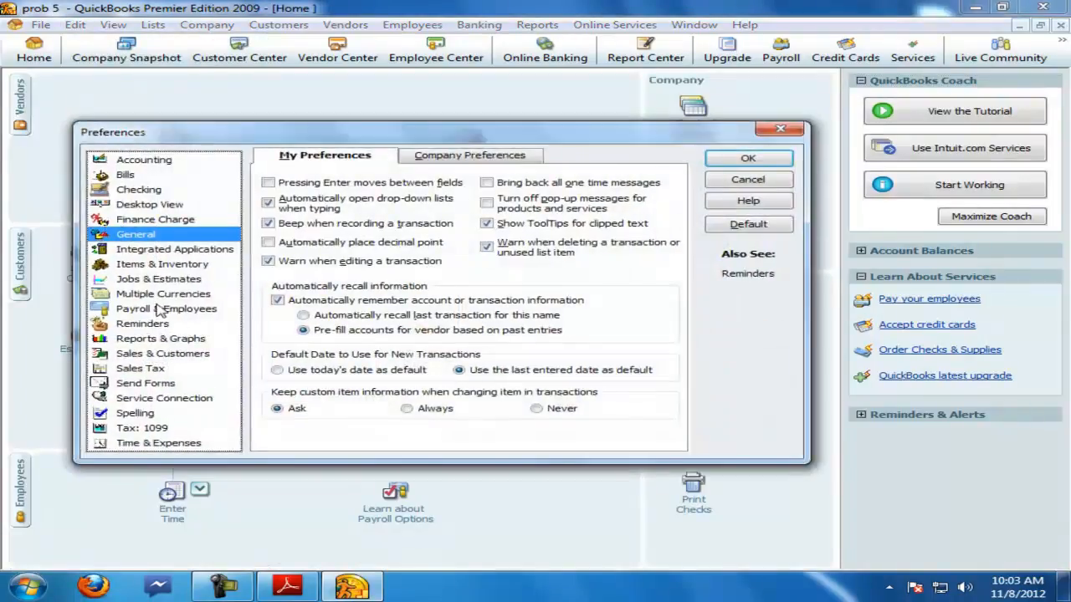
pyautogui.click(154, 264)
pyautogui.click(470, 155)
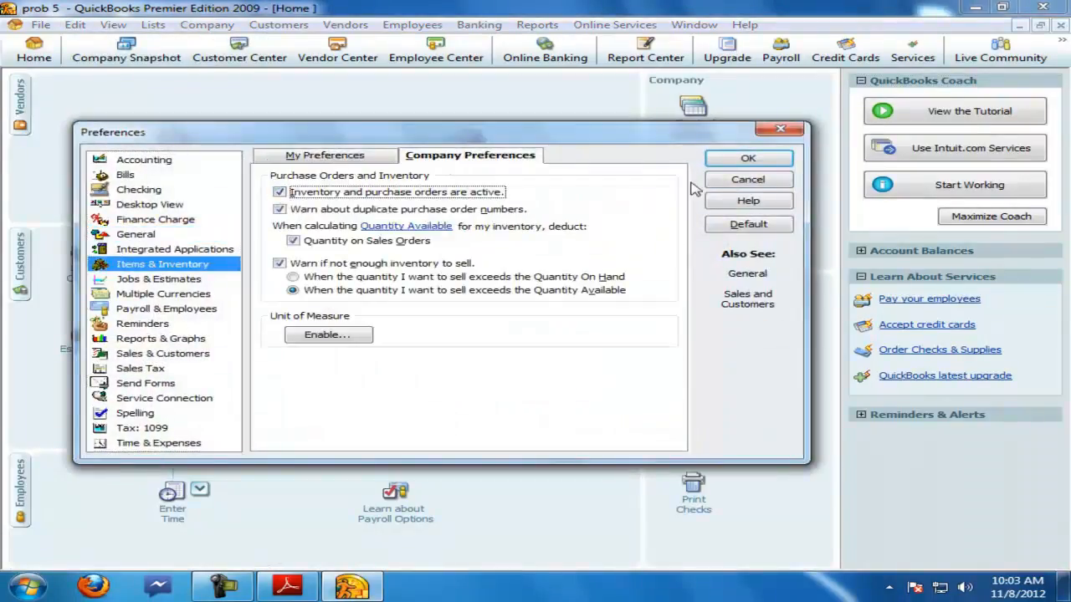
pyautogui.click(768, 163)
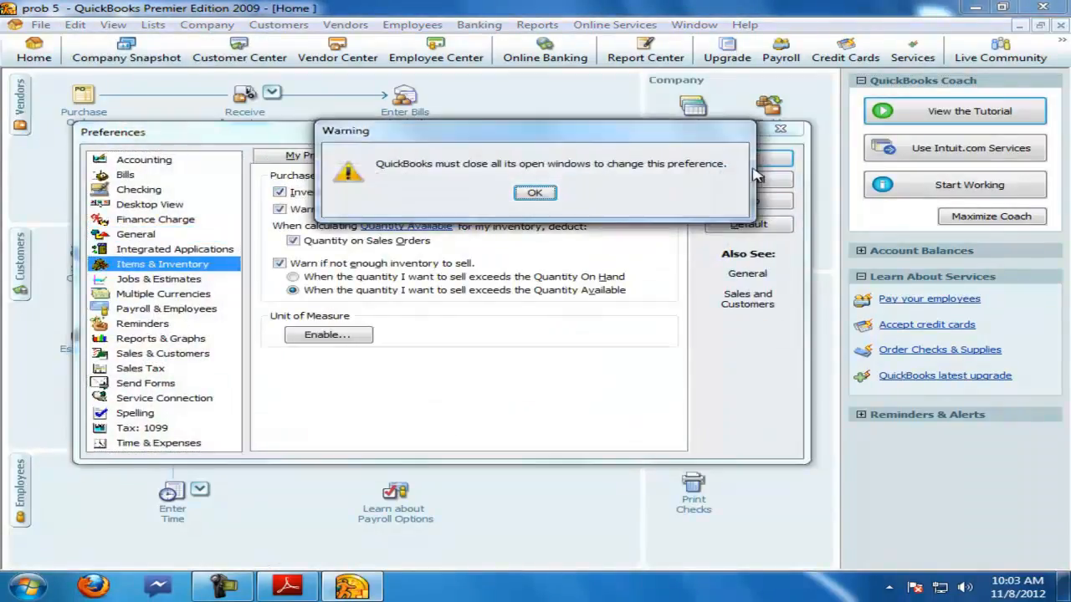
pyautogui.click(536, 193)
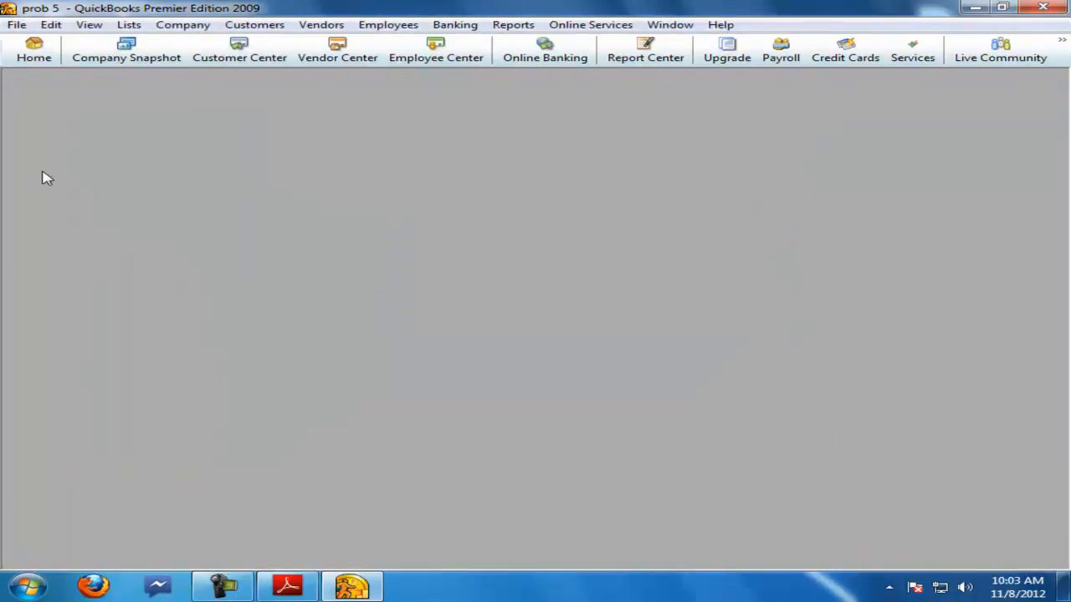
pyautogui.click(34, 56)
# Step: Switch to Adobe Reader and highlight question 5's first transaction, the cash investment dated 1-7-2005
pyautogui.click(287, 586)
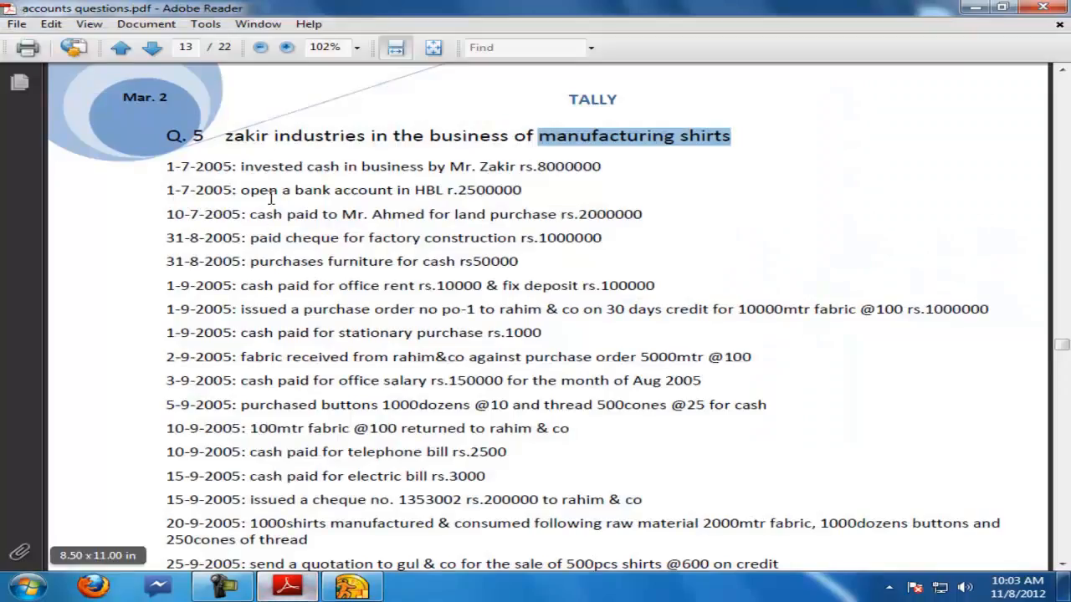
pyautogui.moveTo(607, 167); pyautogui.dragTo(166, 167)
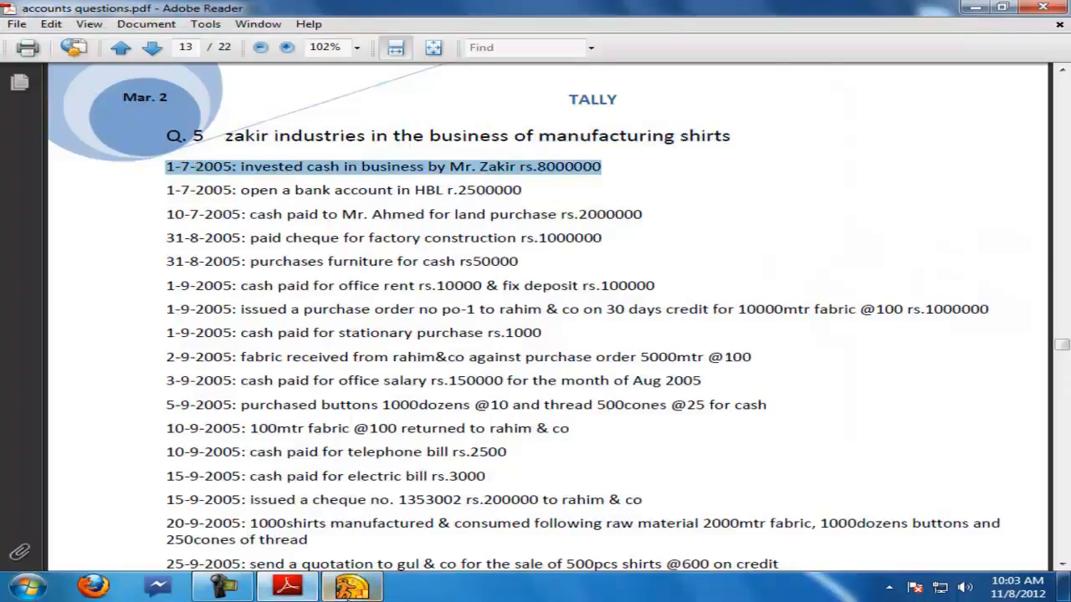
# Step: Switch to QuickBooks, open a new general journal entry, and dismiss the automatic numbering notice for the future
pyautogui.click(351, 585)
pyautogui.doubleClick(615, 84)
pyautogui.click(206, 24)
pyautogui.click(251, 334)
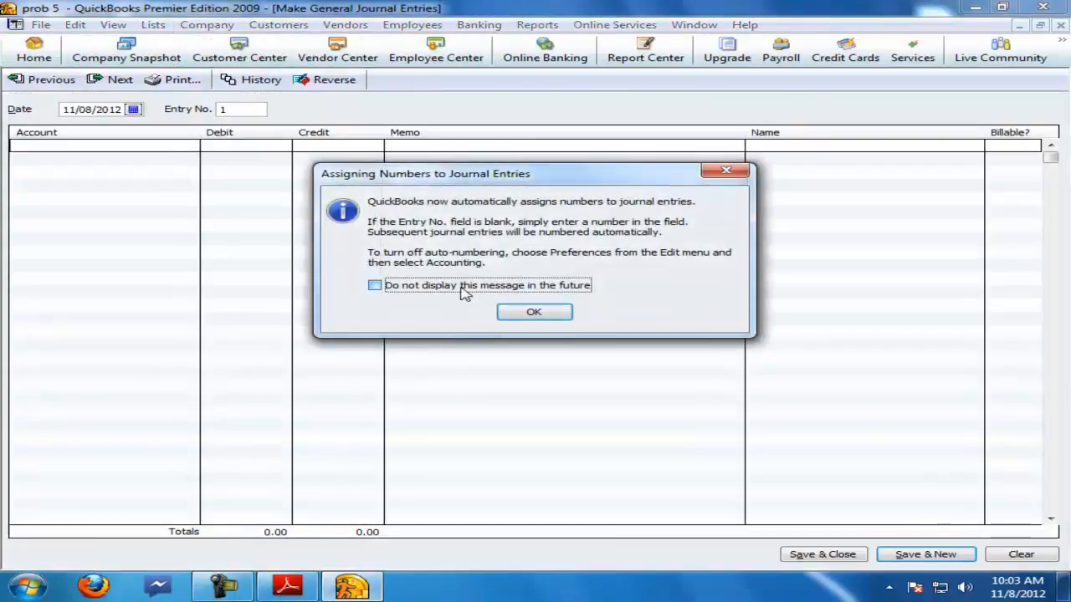
pyautogui.click(453, 287)
pyautogui.click(534, 312)
# Step: Debit the cash account 8,000,000 on the first line of journal entry 1
pyautogui.click(118, 146)
pyautogui.write('cash')
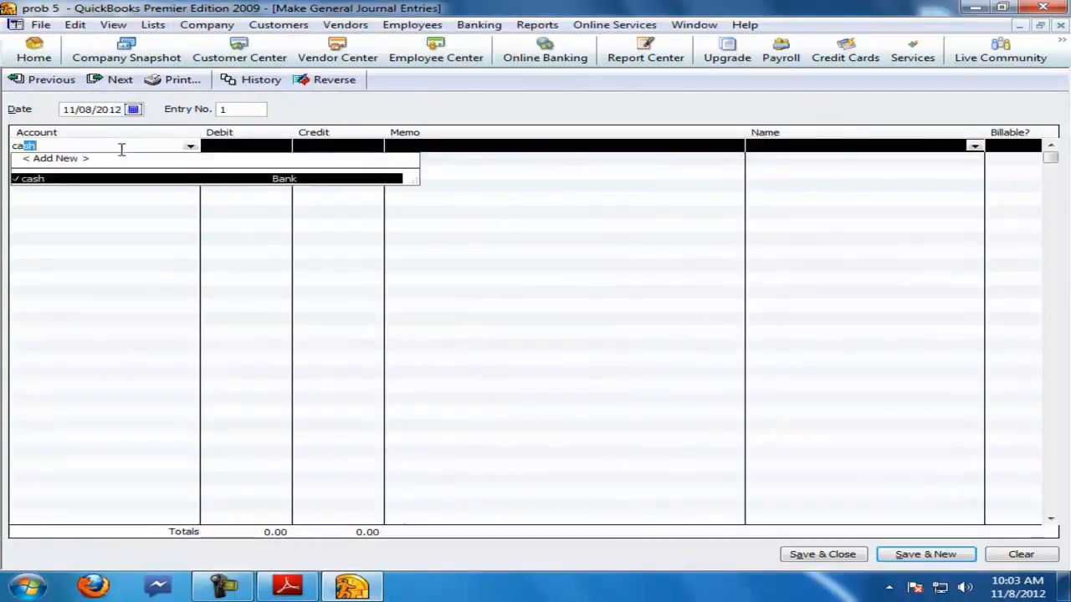
pyautogui.press('Tab')
pyautogui.press('Tab')
pyautogui.hotkey('shift', 'Tab')
pyautogui.write('8,000,000')
pyautogui.press('Tab')
pyautogui.press('Tab')
pyautogui.press('Tab')
pyautogui.press('Tab')
# Step: Credit 8,000,000 to a new Equity account named cap on the second line, and save journal entry 1
pyautogui.write('cap')
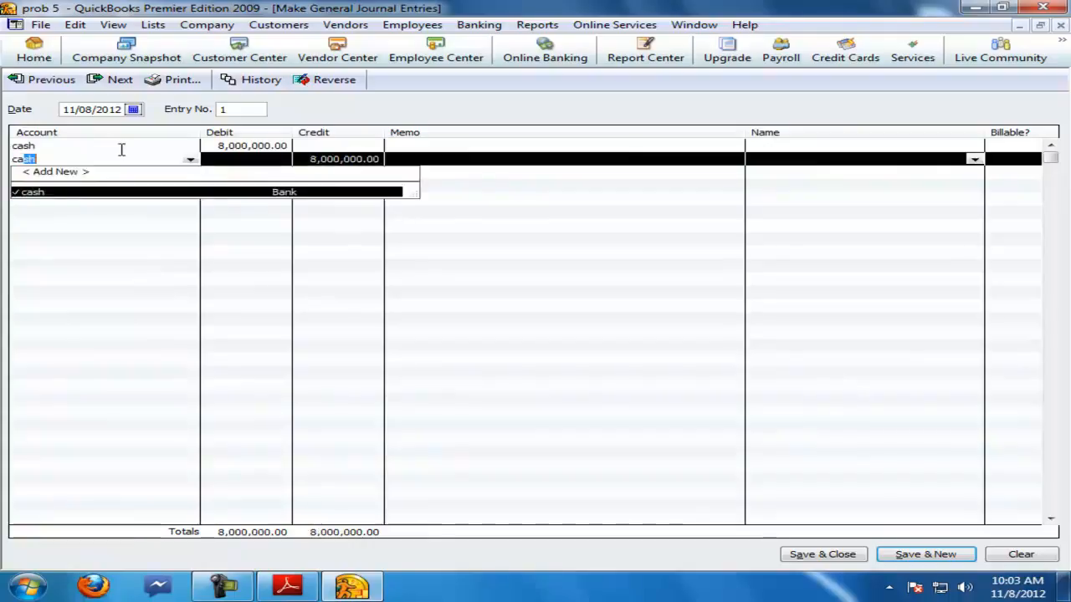
pyautogui.press('Tab')
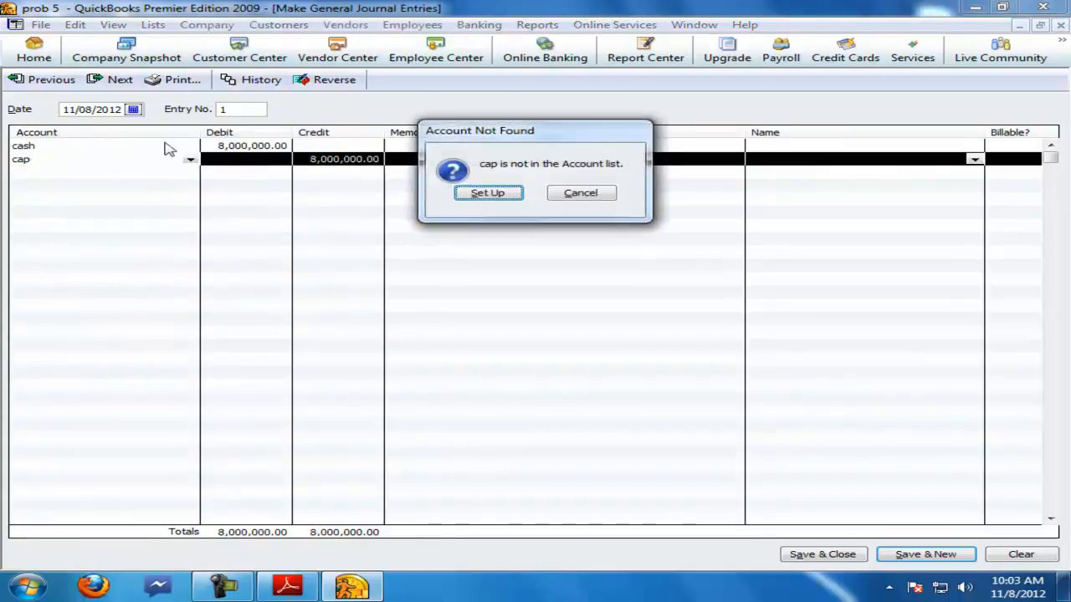
pyautogui.click(514, 189)
pyautogui.click(100, 303)
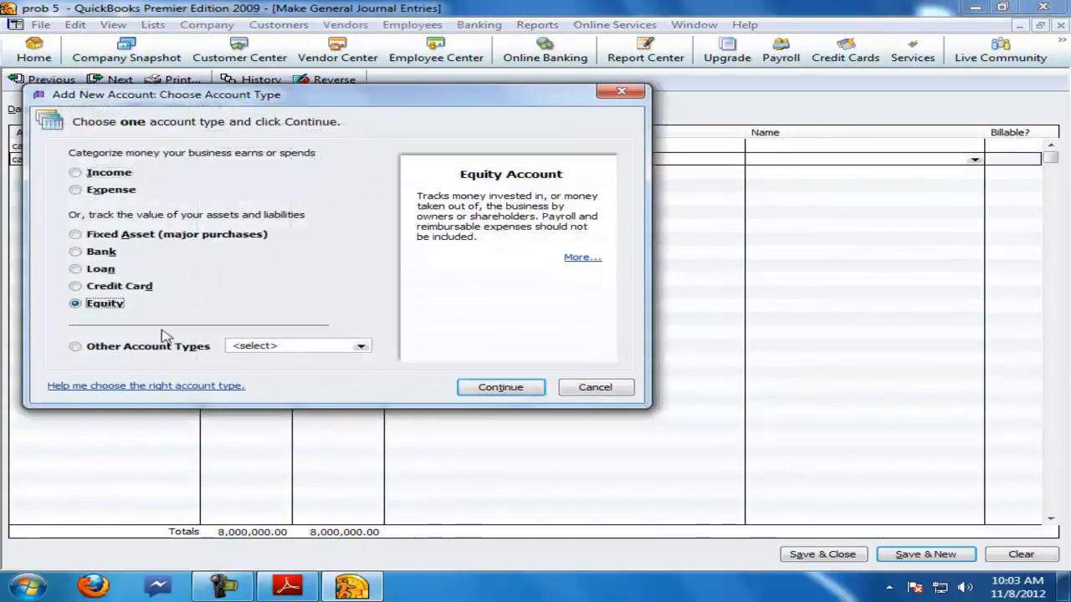
pyautogui.click(486, 387)
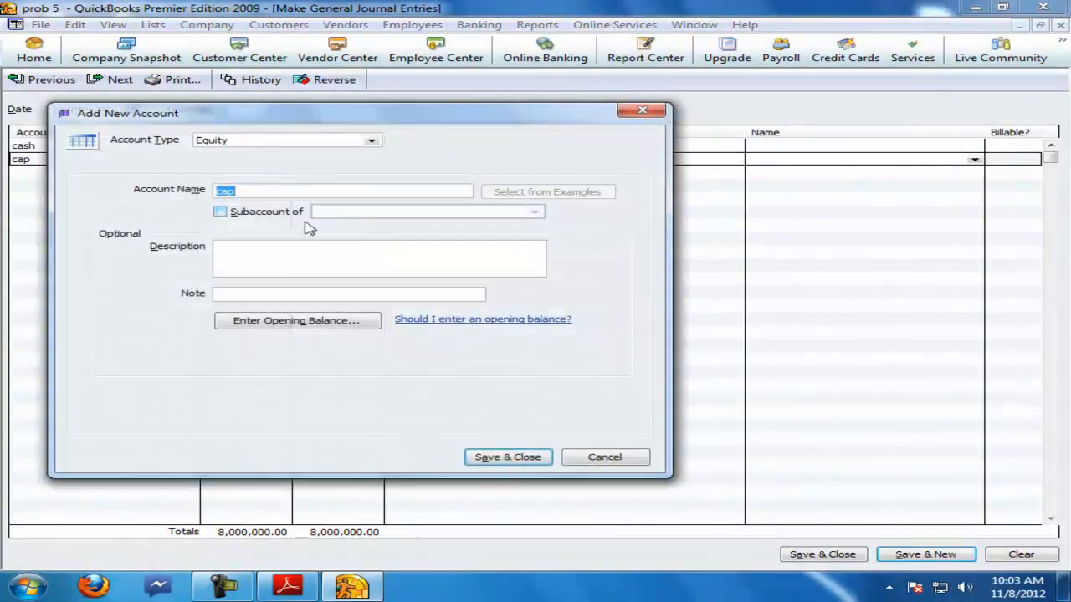
pyautogui.click(508, 457)
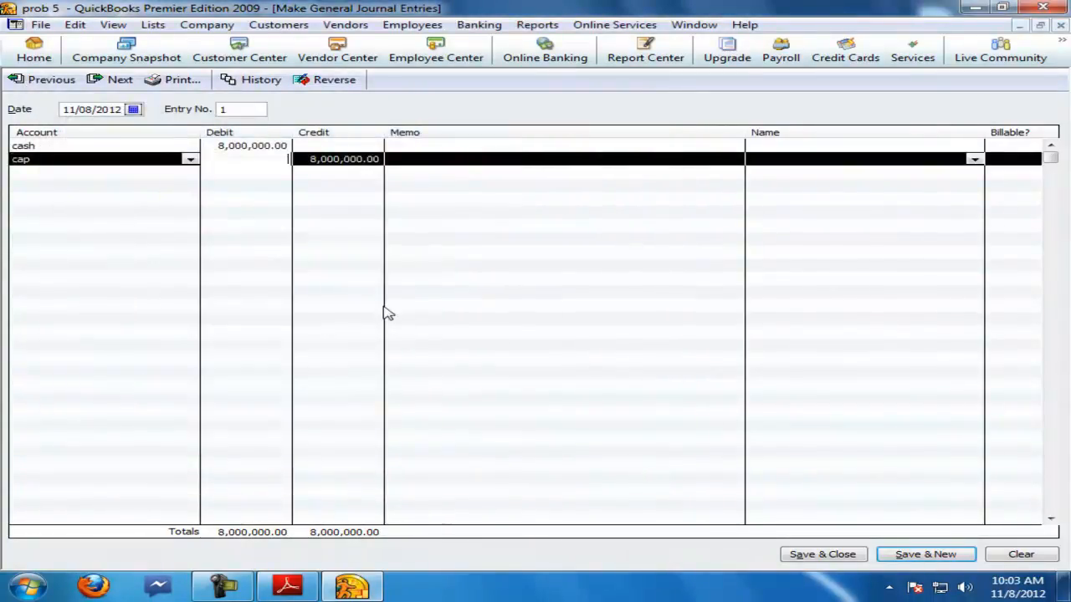
pyautogui.press('Return')
# Step: Switch to Adobe Reader, highlight the HBL bank account opening dated 1-7-2005, and return to QuickBooks
pyautogui.click(287, 585)
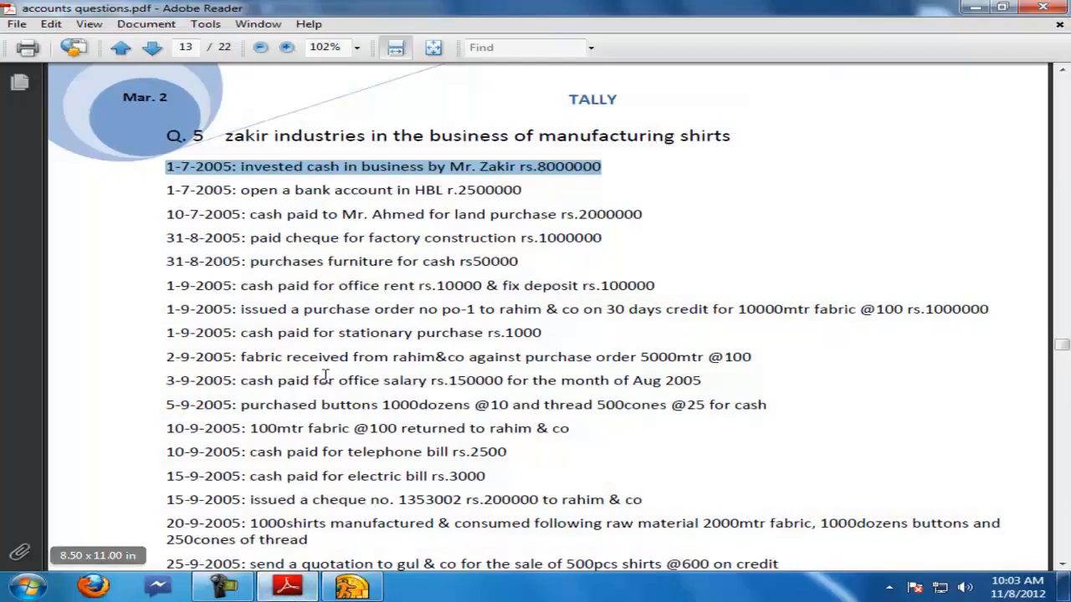
pyautogui.moveTo(165, 190); pyautogui.dragTo(528, 191)
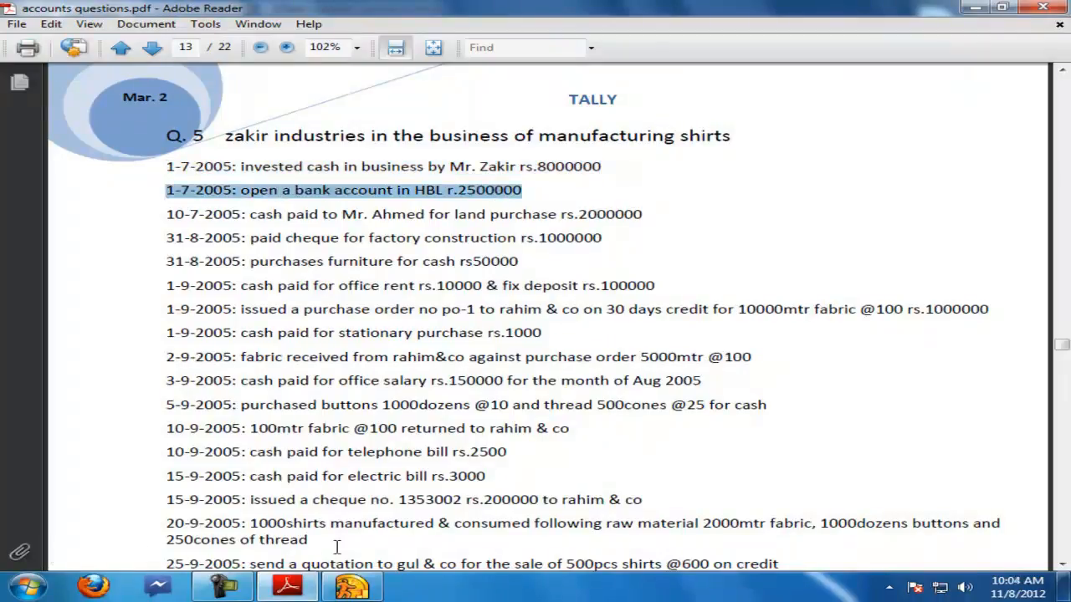
pyautogui.click(351, 585)
# Step: Record journal entry 2 debiting bank and crediting cash 2,500,000, and save it
pyautogui.click(139, 149)
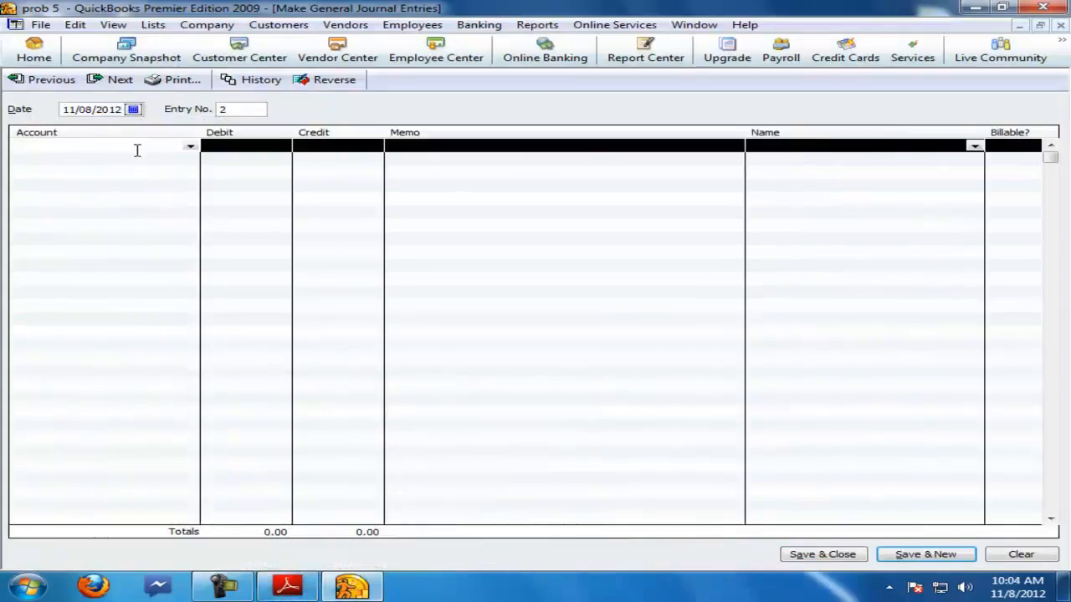
pyautogui.write('bank')
pyautogui.press('Tab')
pyautogui.write('2,500,00')
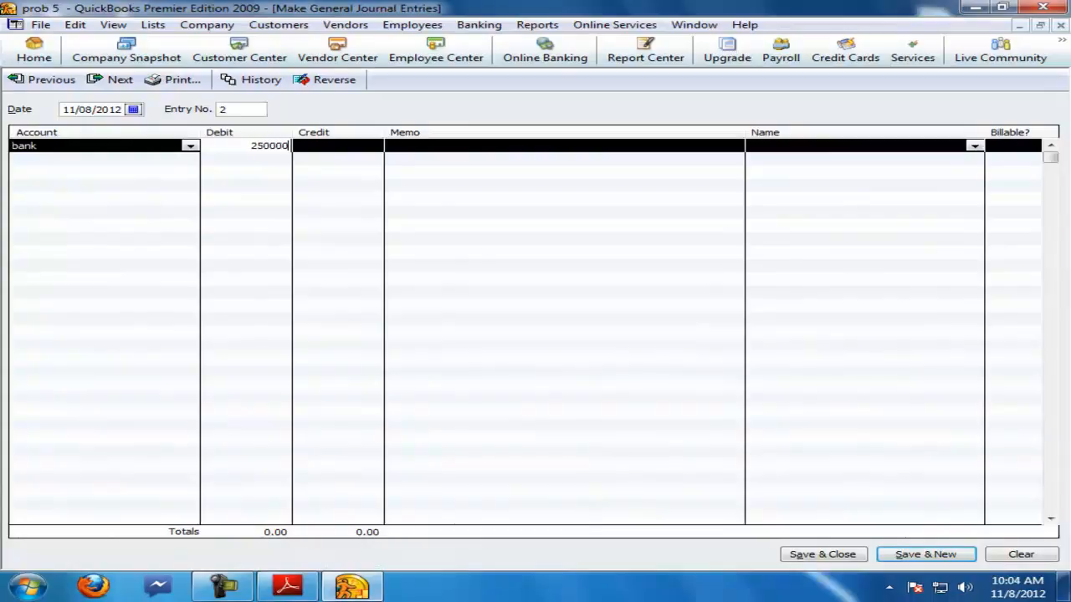
pyautogui.write('0')
pyautogui.press('Tab')
pyautogui.press('Tab')
pyautogui.press('Tab')
pyautogui.press('Tab')
pyautogui.click(192, 160)
pyautogui.click(53, 204)
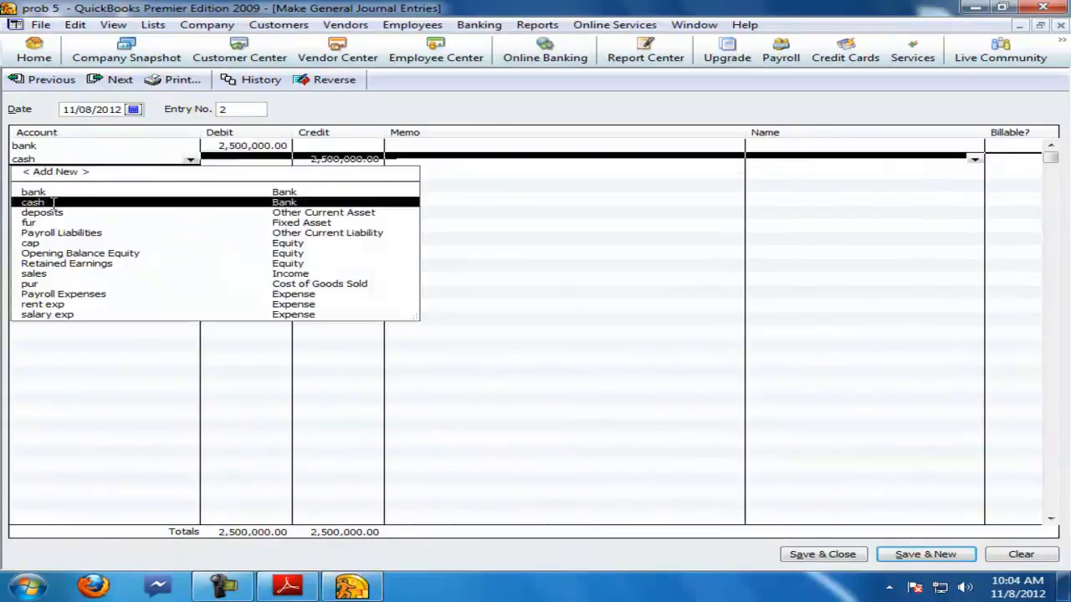
pyautogui.press('Return')
# Step: Switch to Adobe Reader, highlight the land purchase transaction dated 10-7-2005, and return to QuickBooks
pyautogui.click(278, 588)
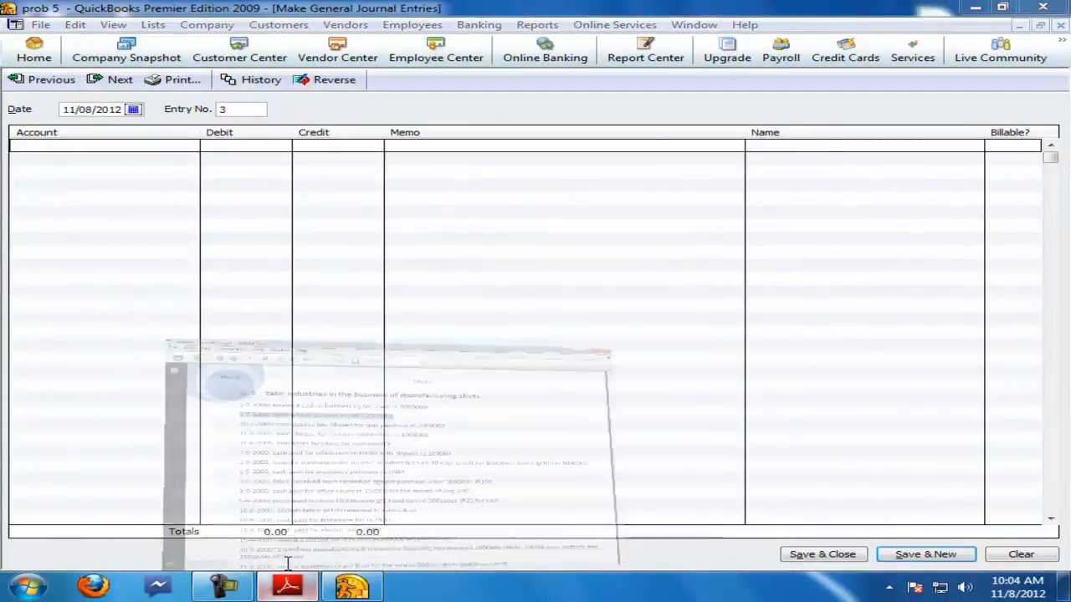
pyautogui.moveTo(167, 215); pyautogui.dragTo(640, 210)
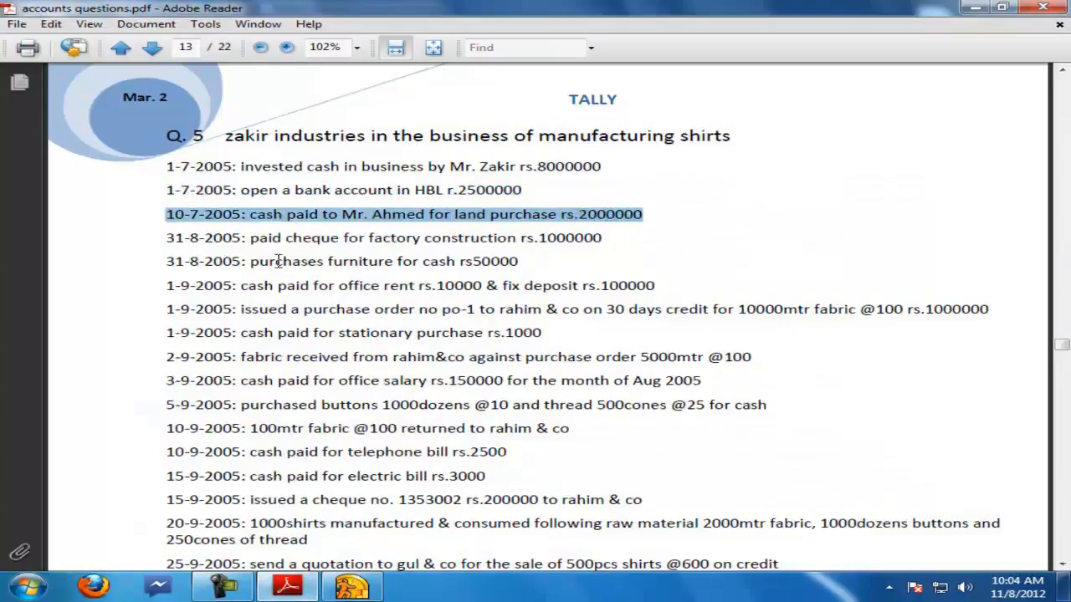
pyautogui.click(352, 587)
# Step: Add a Fixed Asset account named land from the first line of journal entry 3
pyautogui.click(190, 148)
pyautogui.click(80, 161)
pyautogui.click(150, 236)
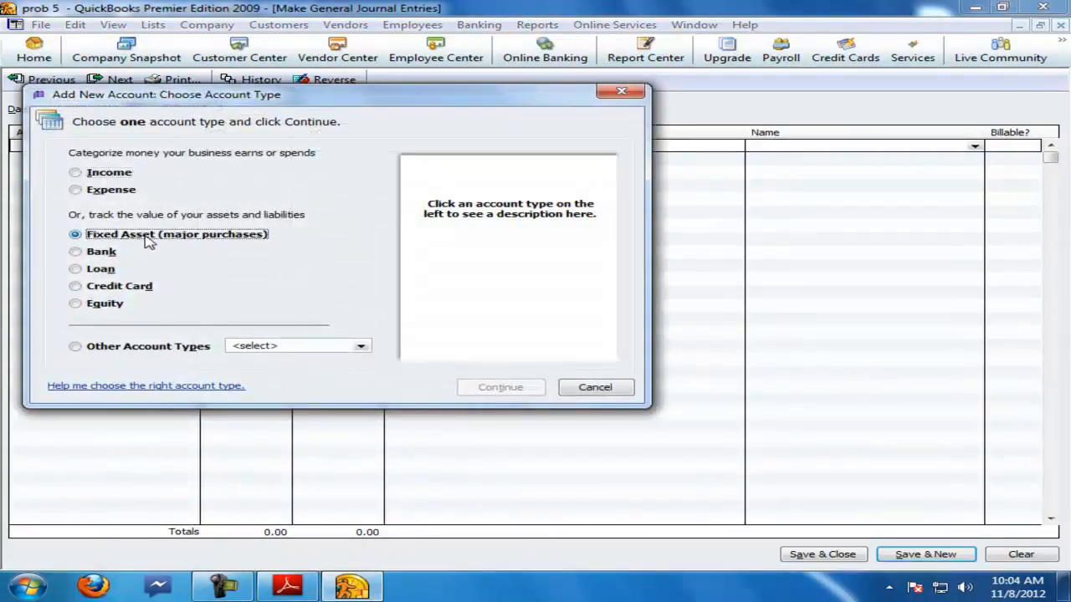
pyautogui.click(466, 391)
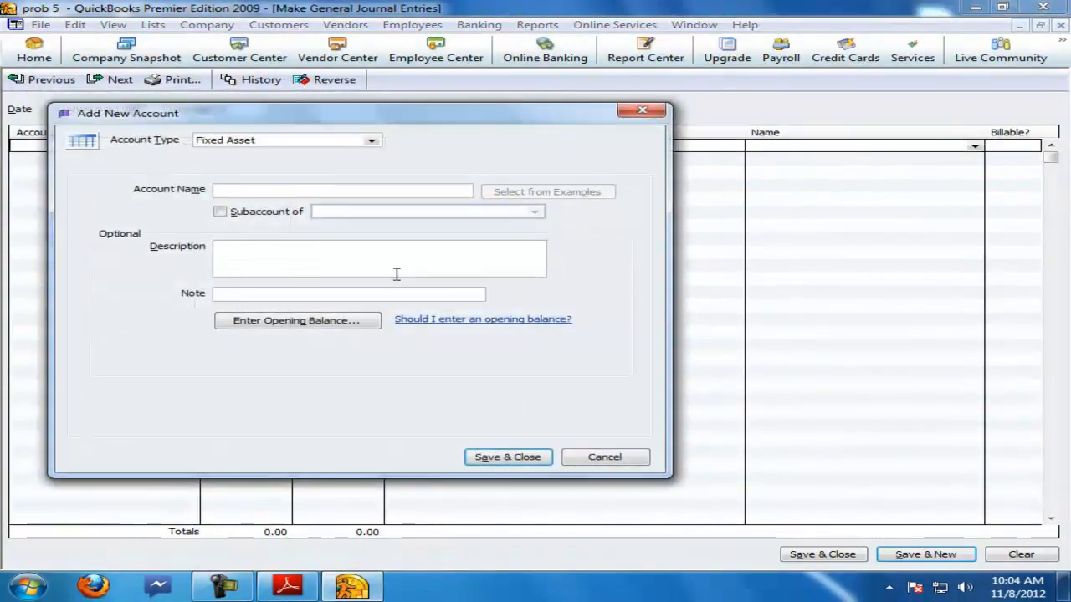
pyautogui.write('d')
pyautogui.press('Return')
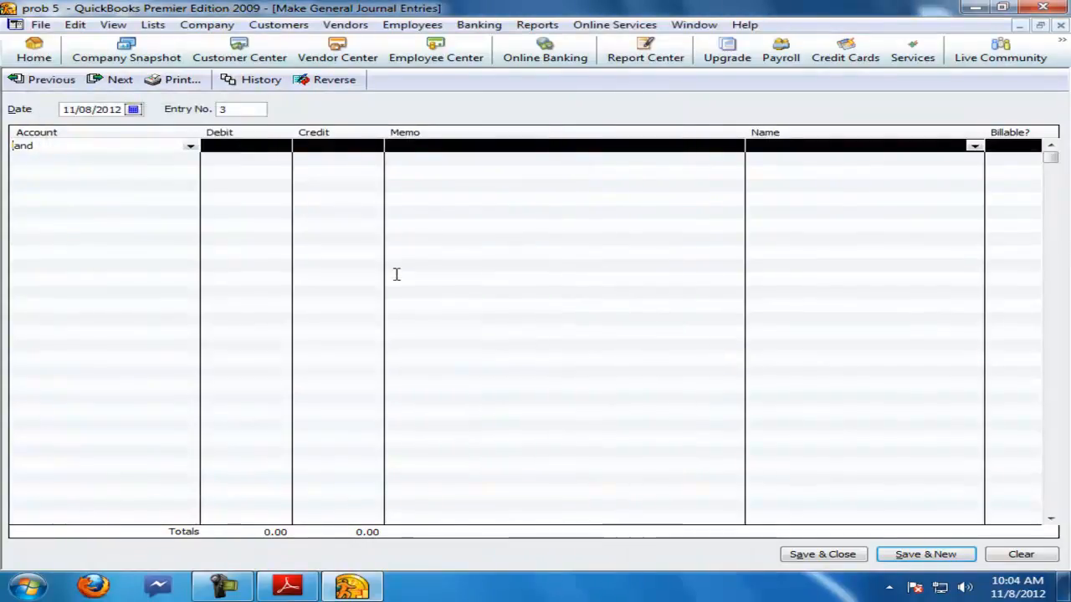
# Step: Debit land 2,000,000 and credit cash in journal entry 3, and save it
pyautogui.press('Tab')
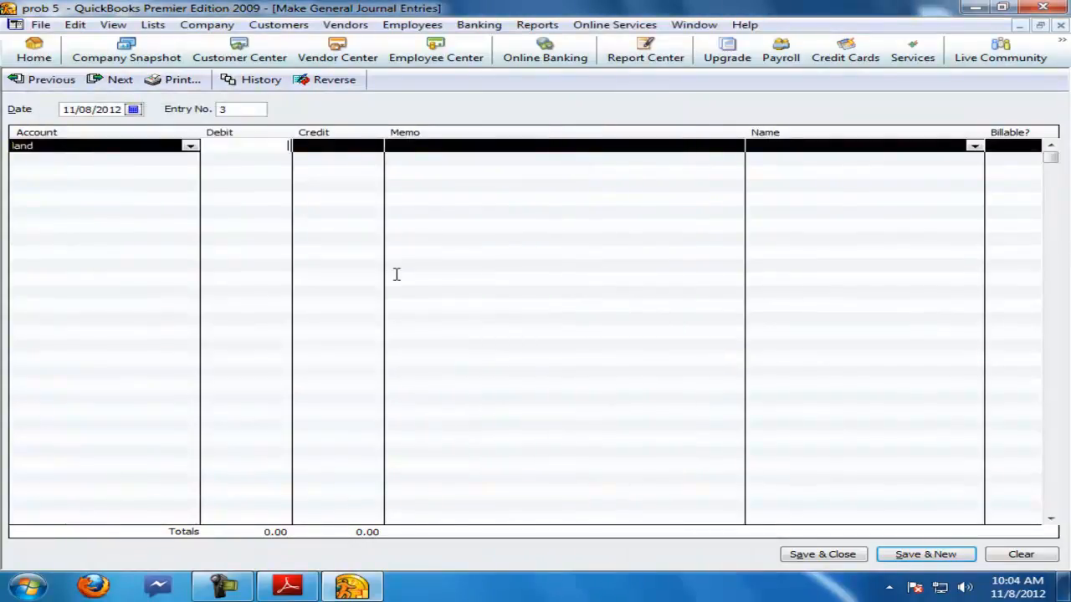
pyautogui.write('2,000,000')
pyautogui.press('Tab')
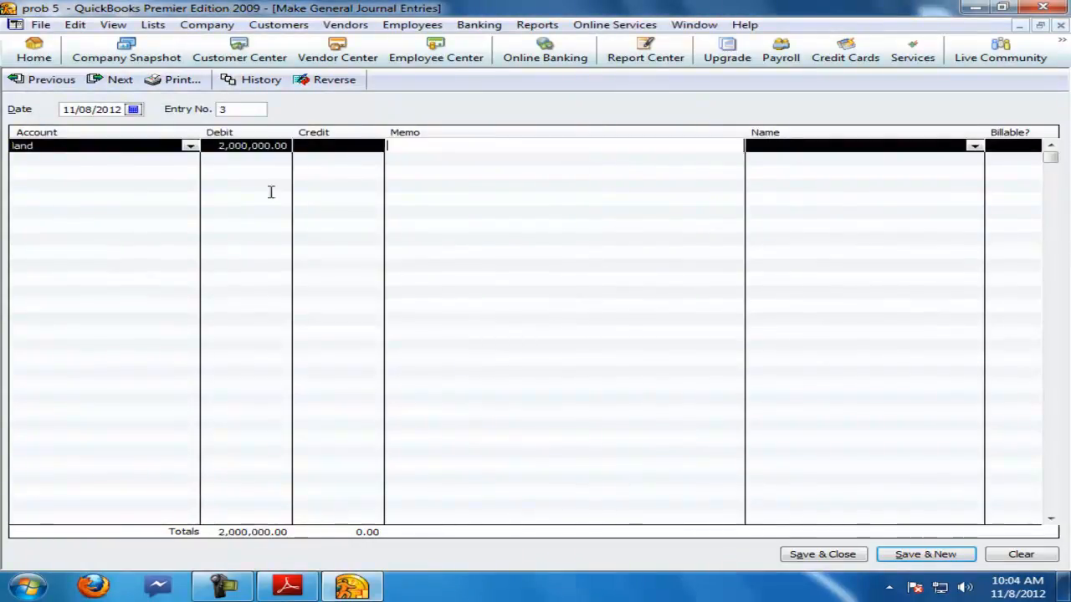
pyautogui.click(172, 158)
pyautogui.click(191, 160)
pyautogui.click(45, 201)
pyautogui.press('Return')
pyautogui.click(533, 311)
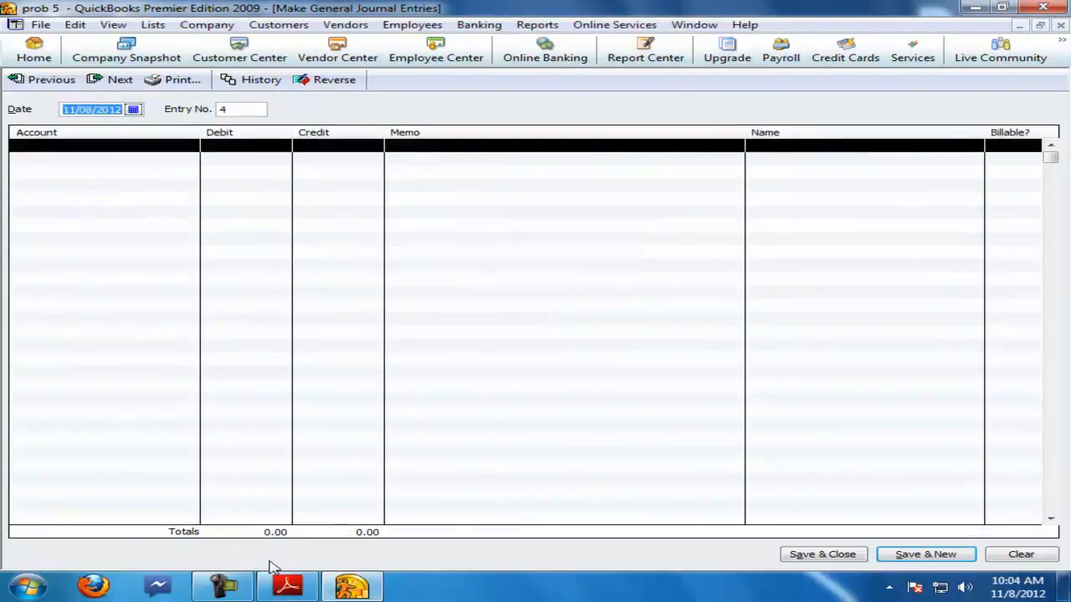
# Step: Switch to Adobe Reader, highlight the factory construction cheque payment dated 31-8-2005, and return to QuickBooks
pyautogui.click(287, 585)
pyautogui.moveTo(166, 238); pyautogui.dragTo(591, 238)
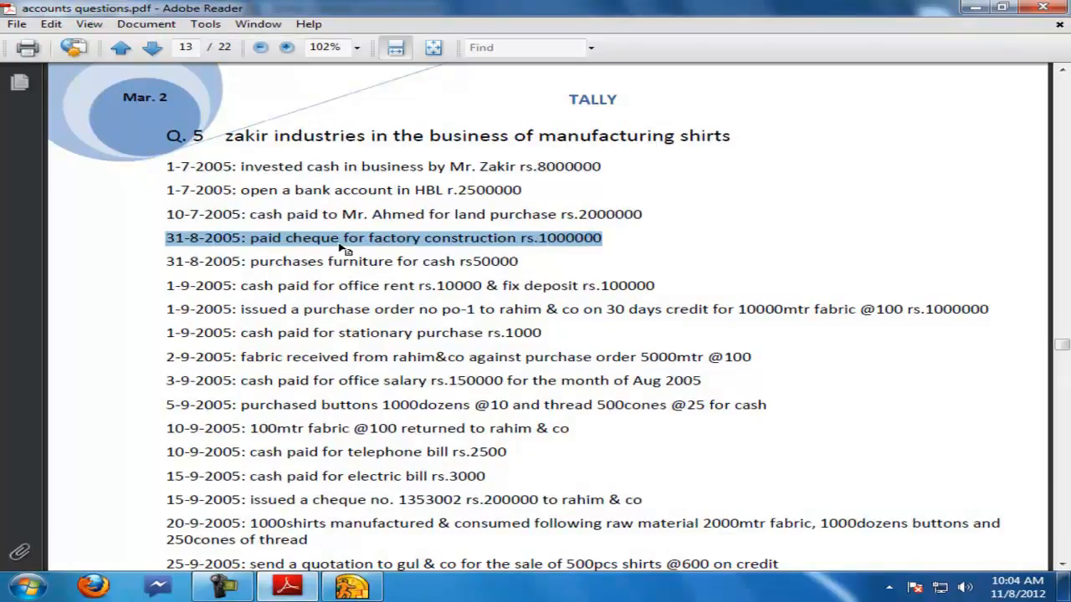
pyautogui.click(352, 585)
# Step: Add a Fixed Asset account named factory from the first line of journal entry 4
pyautogui.click(191, 146)
pyautogui.click(77, 167)
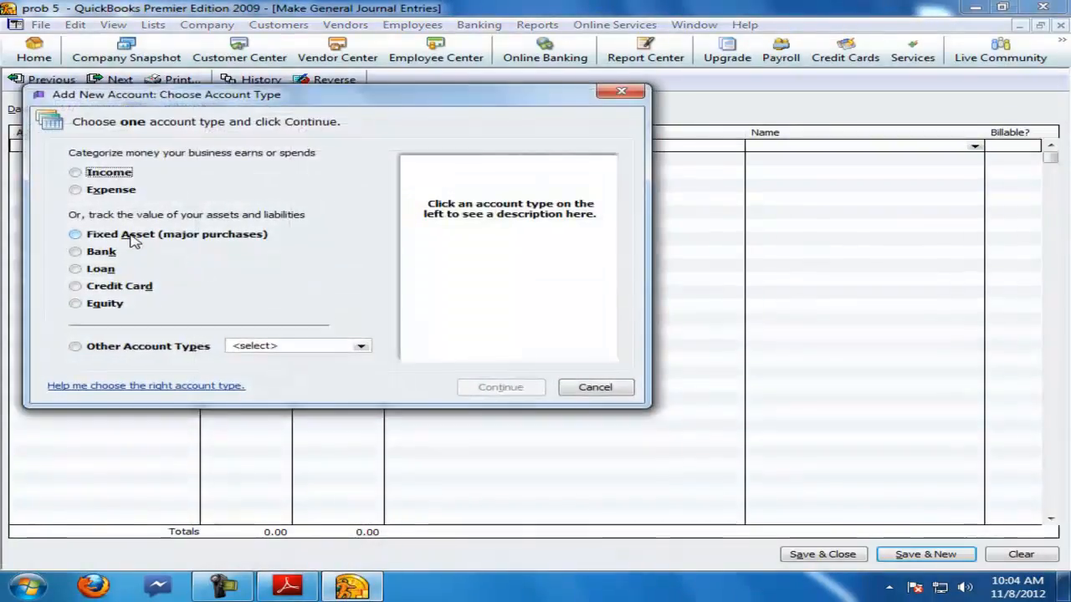
pyautogui.click(132, 235)
pyautogui.click(498, 386)
pyautogui.write('factory')
pyautogui.click(521, 462)
# Step: Debit factory 1,000,000 and credit bank in journal entry 4, and save it
pyautogui.write('1000000')
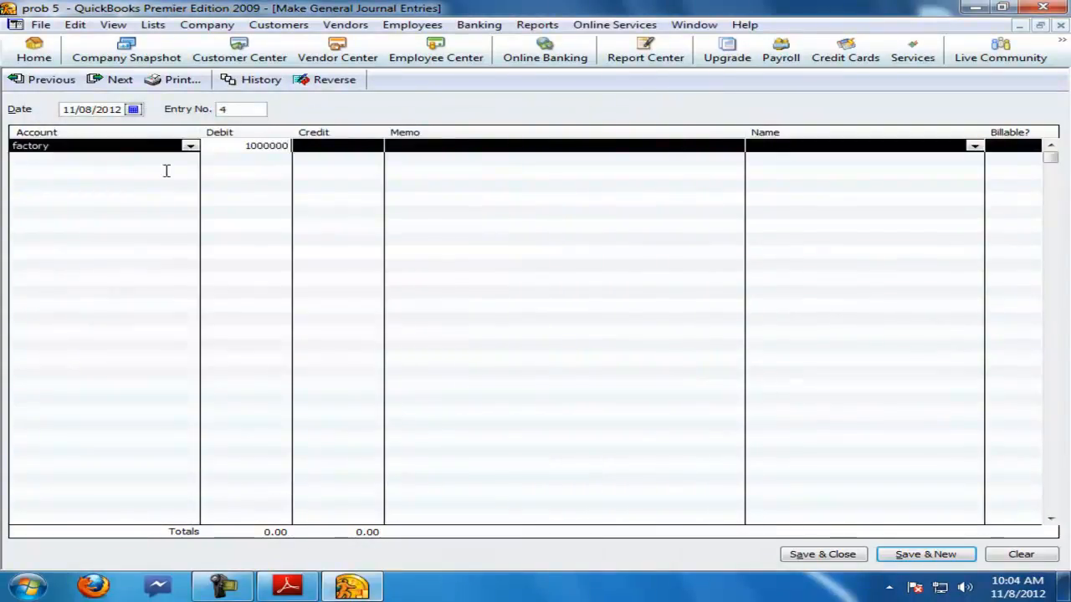
pyautogui.click(184, 151)
pyautogui.click(190, 159)
pyautogui.click(190, 160)
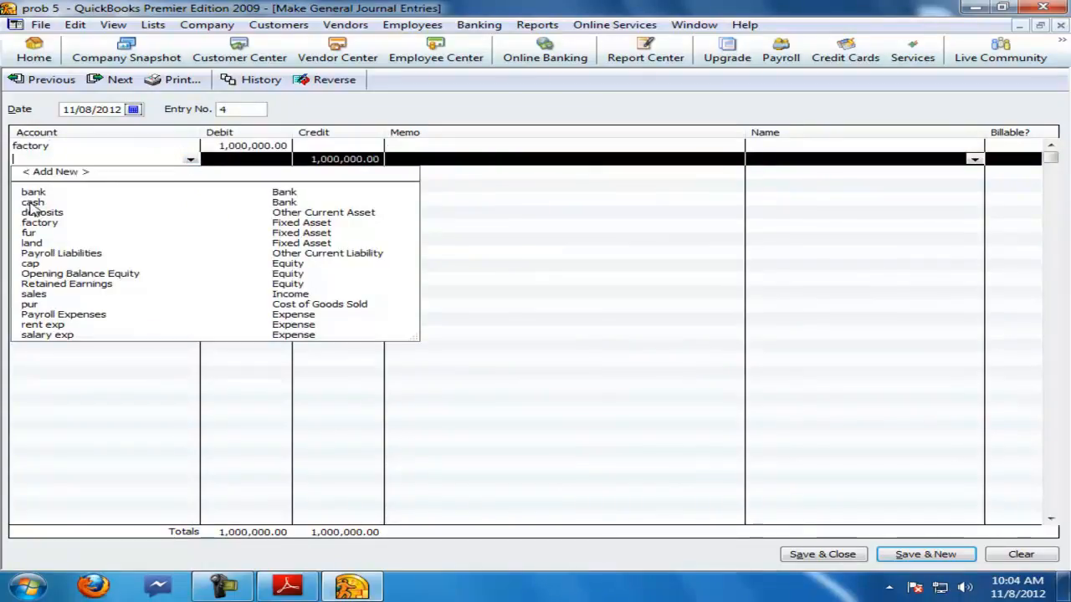
pyautogui.click(37, 192)
pyautogui.press('Return')
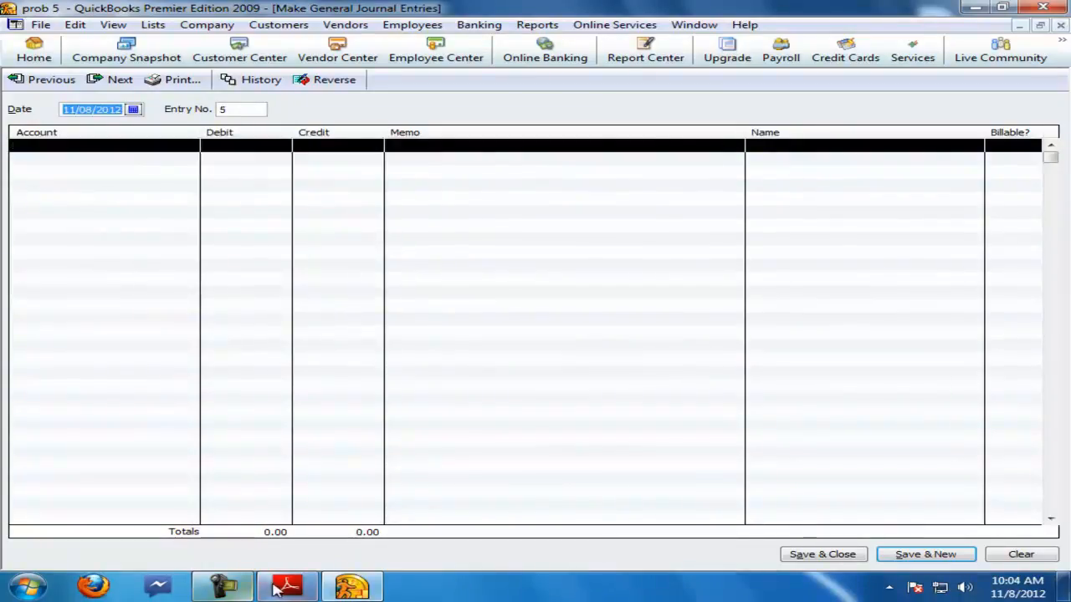
# Step: Switch to Adobe Reader, check the cash furniture purchase dated 31-8-2005, and return to QuickBooks
pyautogui.hotkey('alt', 'Tab')
pyautogui.moveTo(199, 266); pyautogui.dragTo(532, 263)
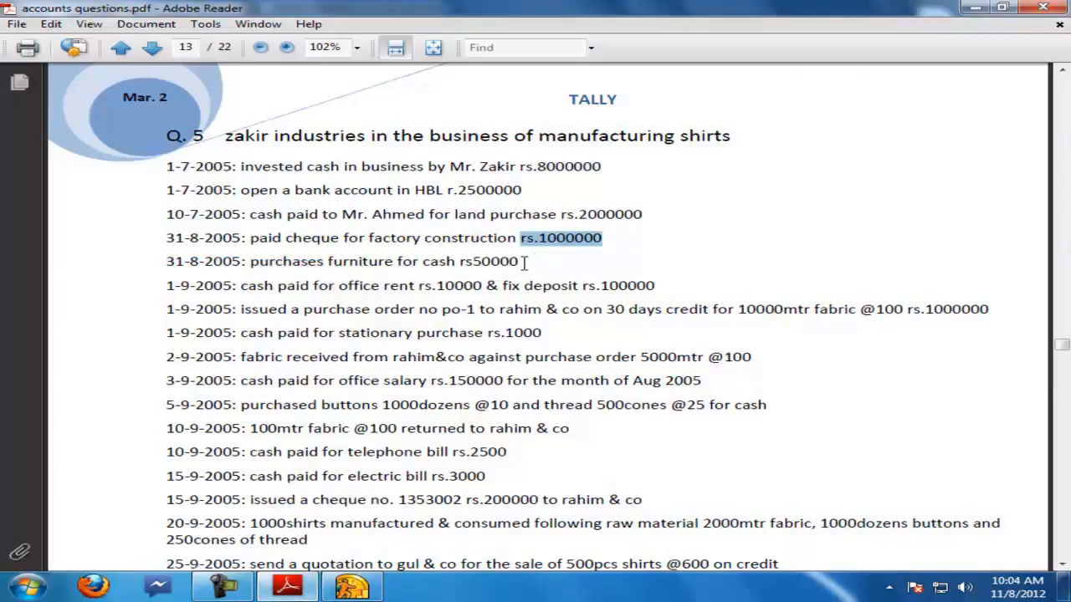
pyautogui.click(351, 590)
# Step: Record journal entry 5 debiting fur 50000 and crediting cash, and save it
pyautogui.click(190, 150)
pyautogui.write('fur50000')
pyautogui.click(158, 158)
pyautogui.click(190, 159)
pyautogui.click(57, 201)
pyautogui.press('Return')
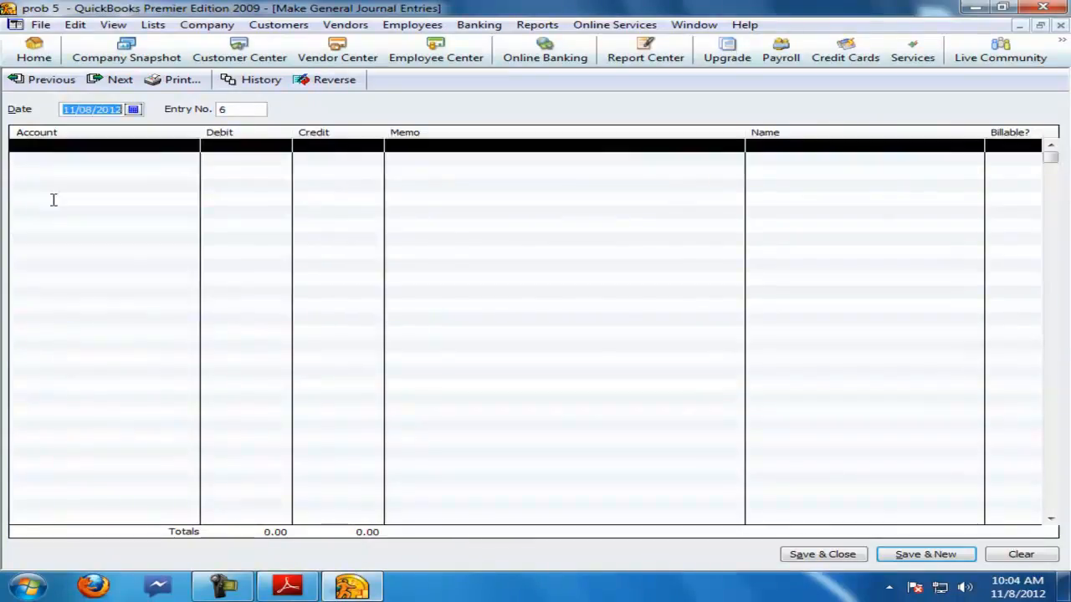
# Step: Switch to Adobe Reader, highlight the office rent and fixed deposit payment dated 1-9-2005, and return to QuickBooks
pyautogui.click(287, 588)
pyautogui.moveTo(167, 283); pyautogui.dragTo(651, 287)
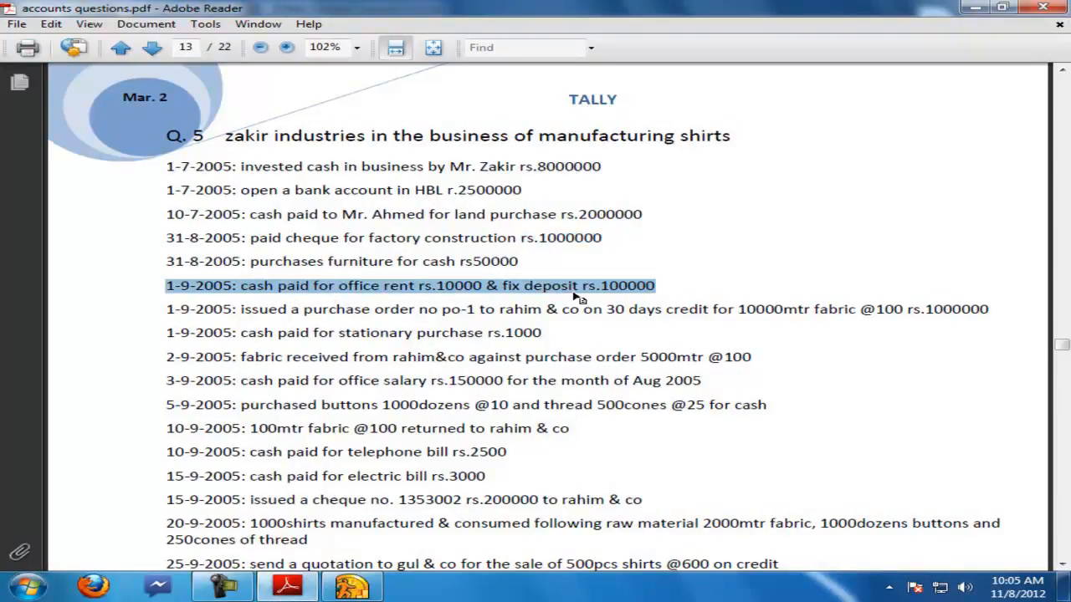
pyautogui.click(351, 586)
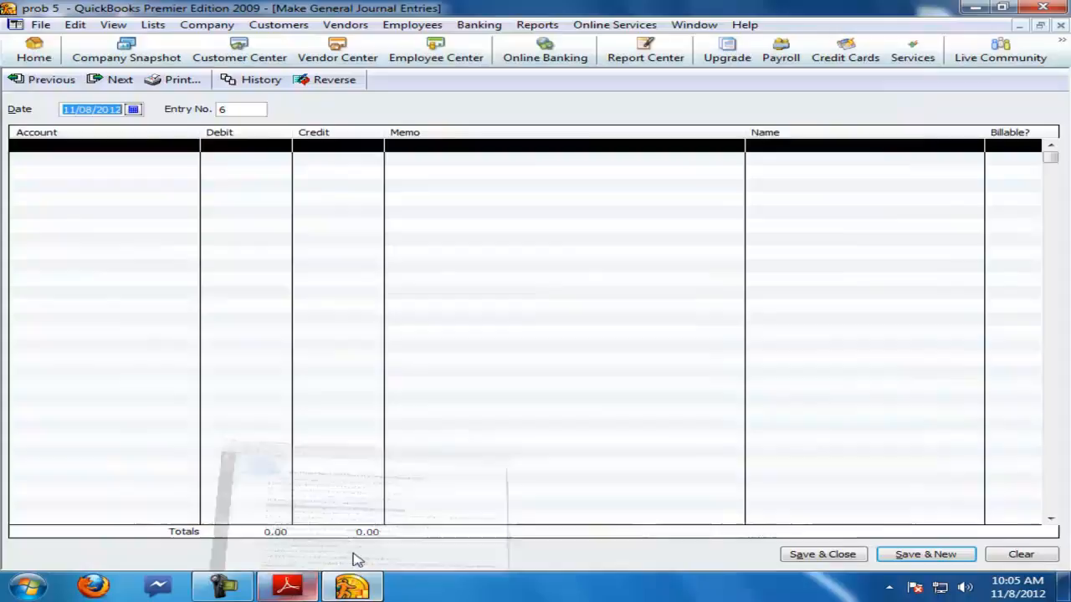
# Step: Record journal entry 6 debiting rent exp 10,000 and deposits 100,000 and crediting cash, and save it
pyautogui.click(169, 147)
pyautogui.write('rent exp')
pyautogui.press('Tab')
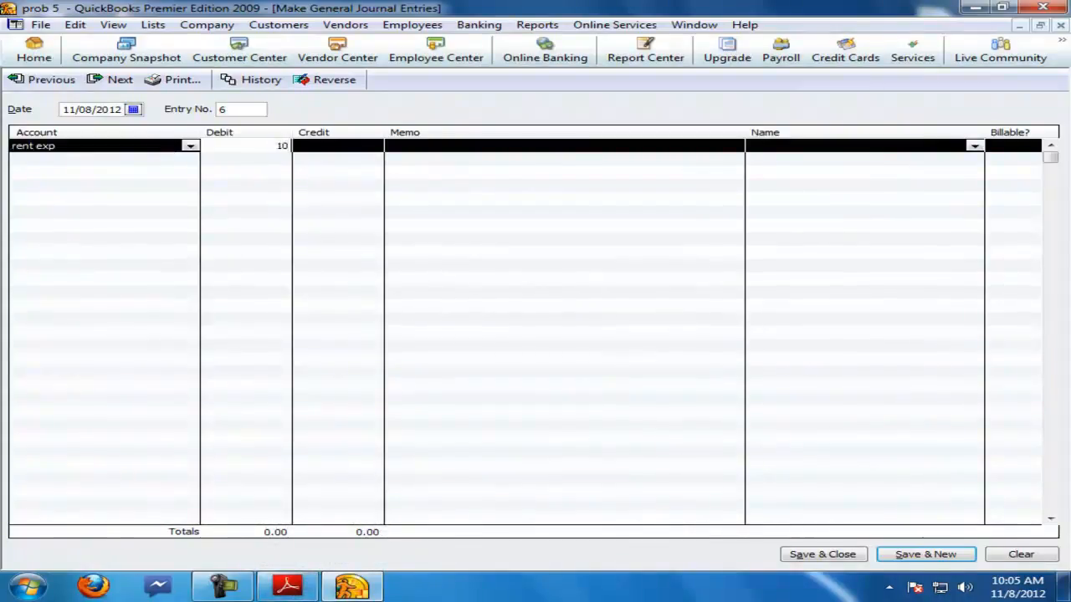
pyautogui.click(147, 158)
pyautogui.write('deposits')
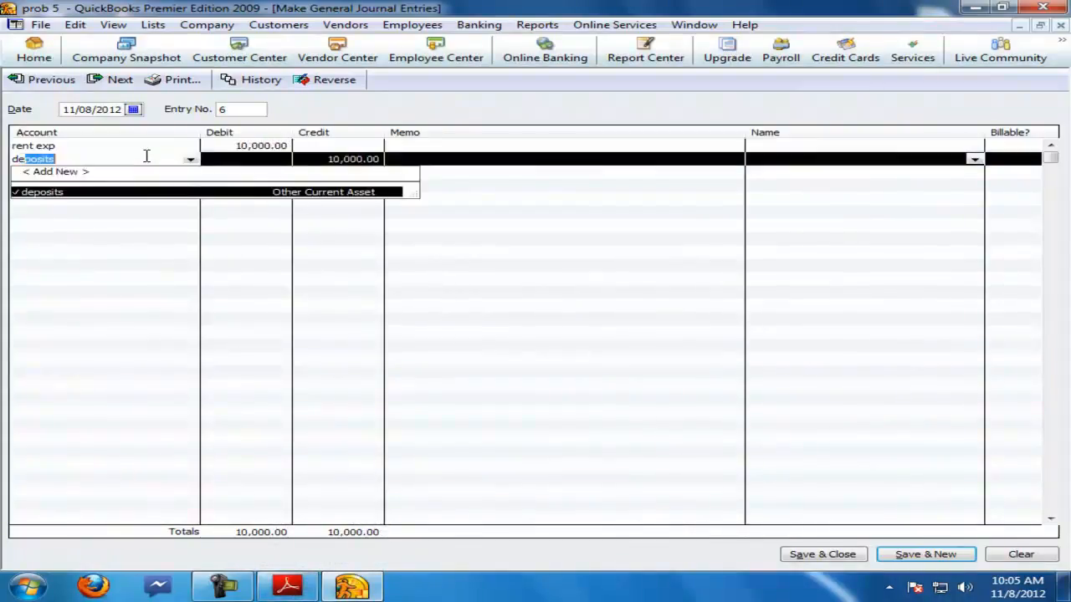
pyautogui.press('Tab')
pyautogui.write('100,0')
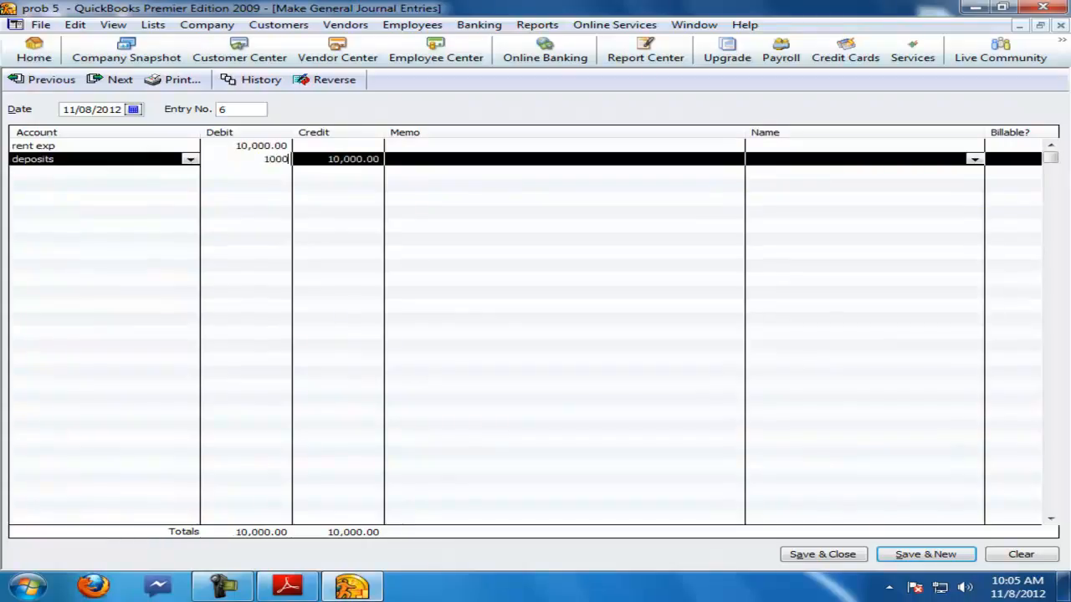
pyautogui.write('00')
pyautogui.press('Tab')
pyautogui.click(190, 173)
pyautogui.click(48, 213)
pyautogui.press('Return')
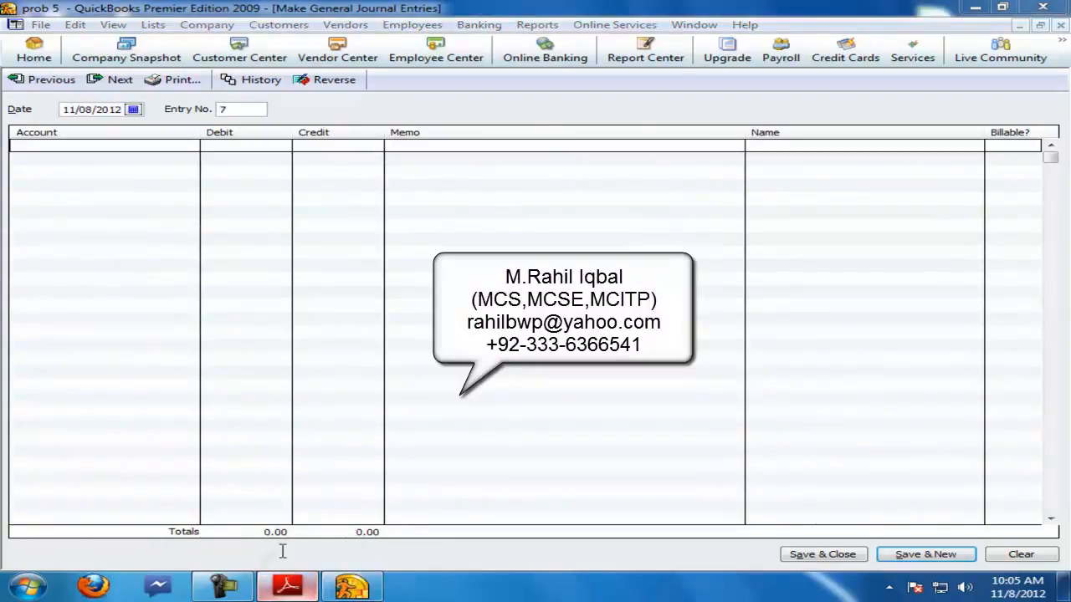
# Step: Switch to Adobe Reader, highlight the po-1 purchase order transaction dated 1-9-2005, and return to QuickBooks
pyautogui.click(287, 586)
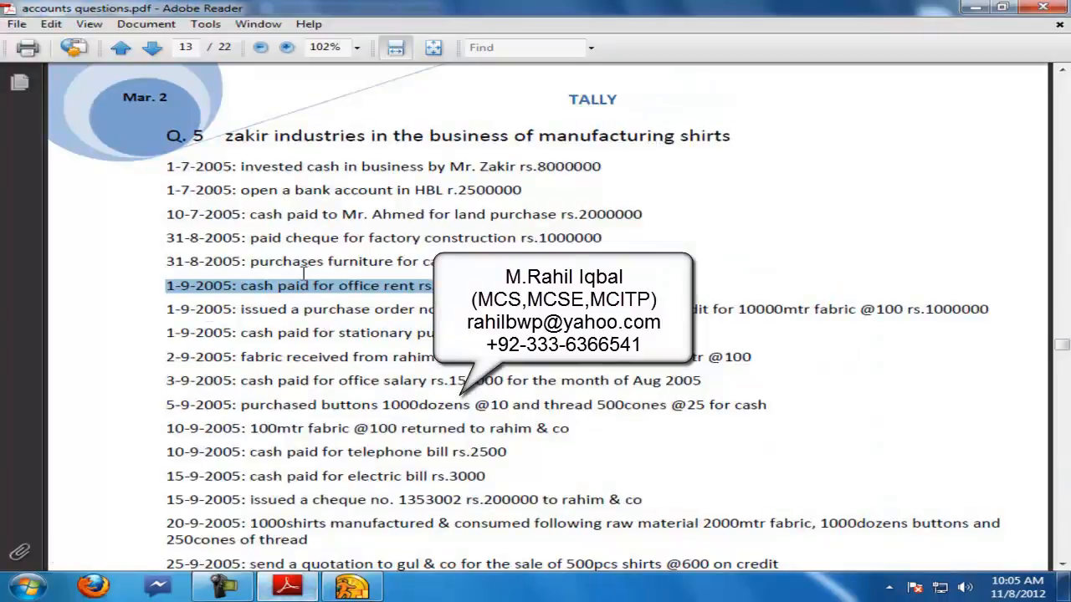
pyautogui.moveTo(167, 309); pyautogui.dragTo(974, 312)
pyautogui.click(352, 586)
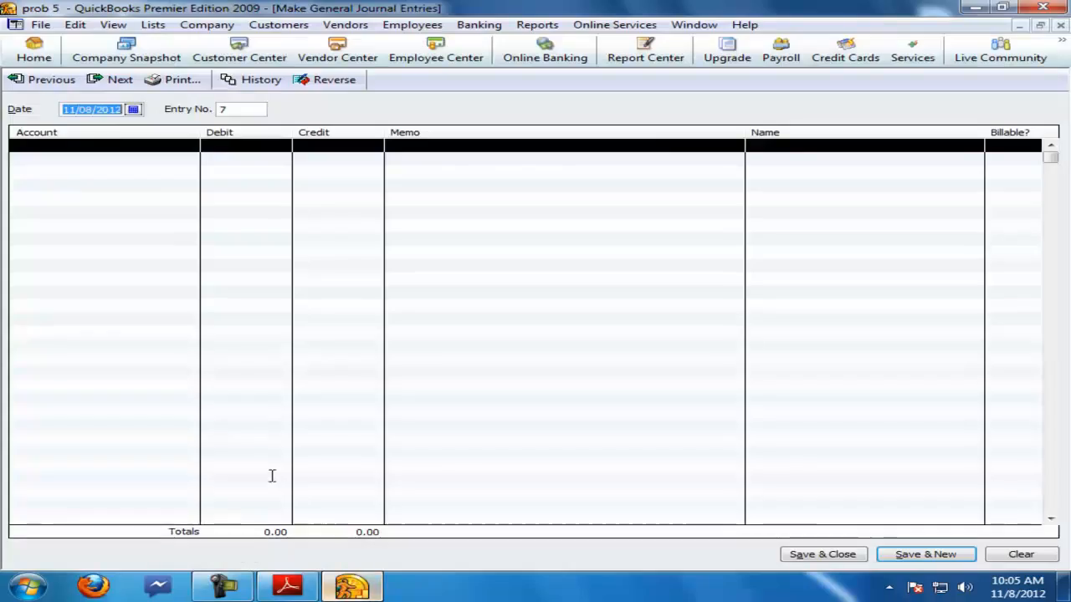
# Step: Close the journal entry form and start a new inventory part item named fabric in the item list
pyautogui.click(1060, 25)
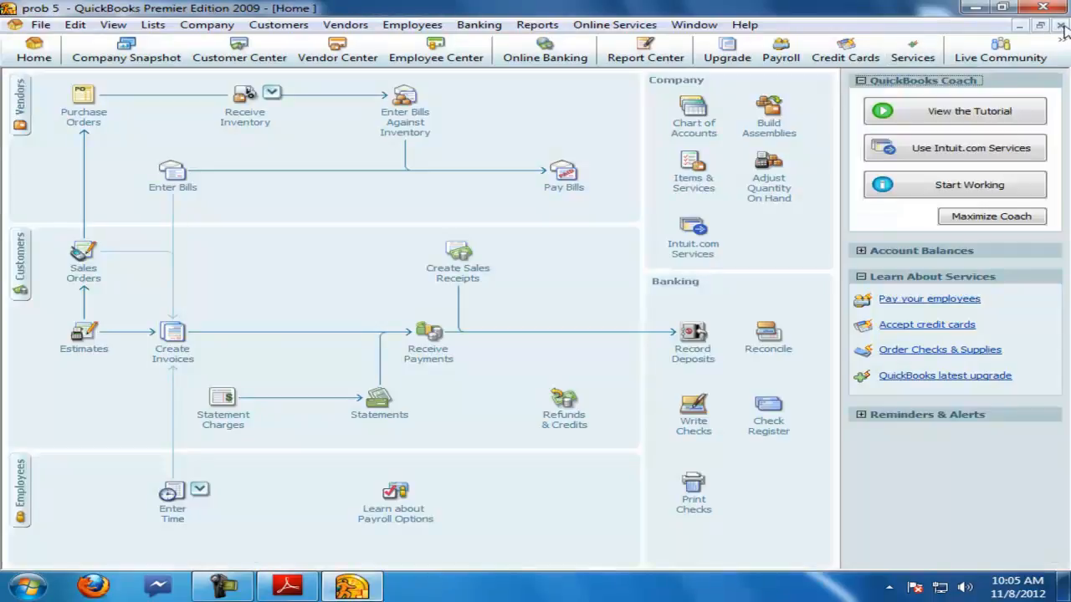
pyautogui.click(693, 182)
pyautogui.rightClick(47, 141)
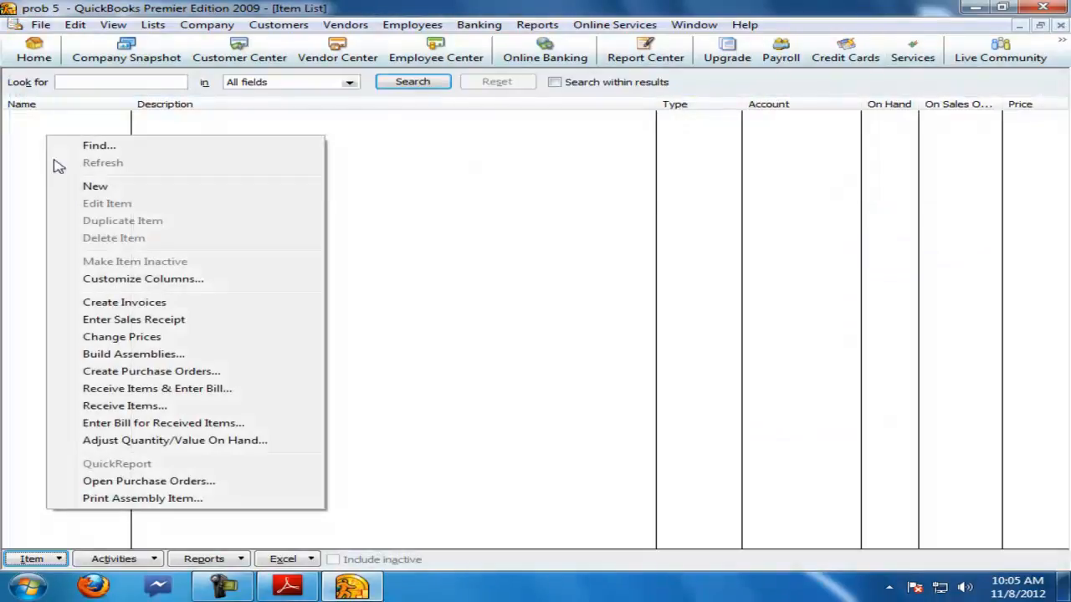
pyautogui.click(92, 187)
pyautogui.click(67, 121)
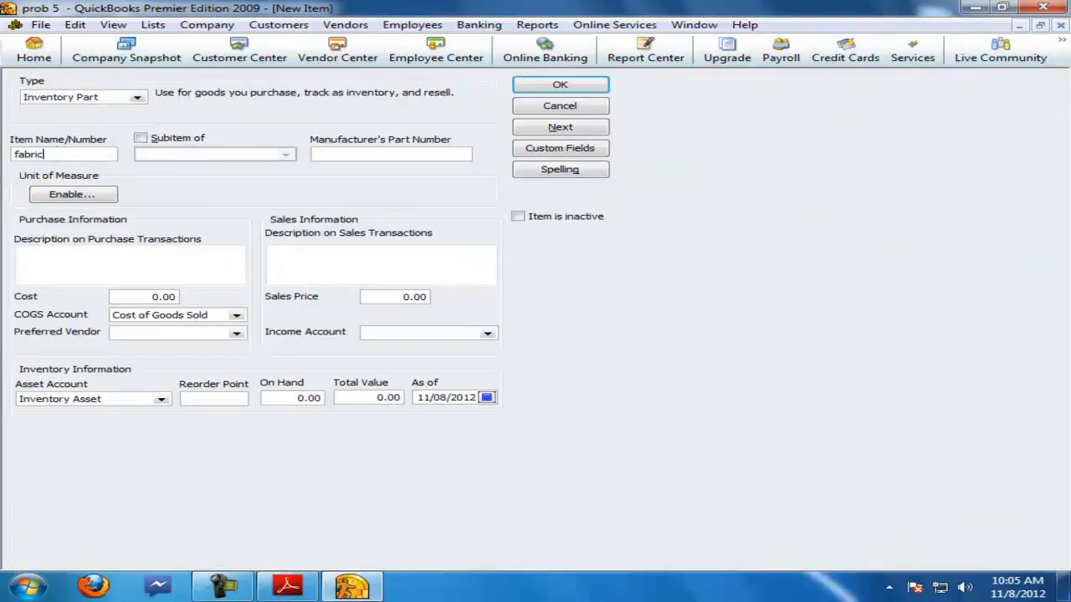
# Step: Enable a single unit of measure per item and define mtr as the unit for the fabric item
pyautogui.click(73, 194)
pyautogui.click(359, 227)
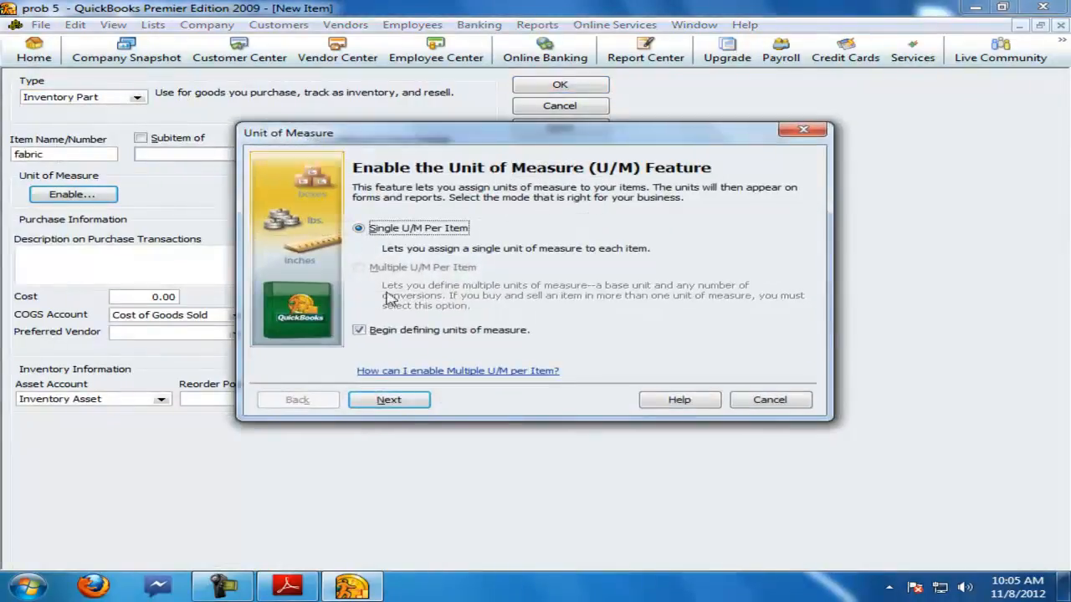
pyautogui.click(416, 406)
pyautogui.click(381, 325)
pyautogui.click(401, 401)
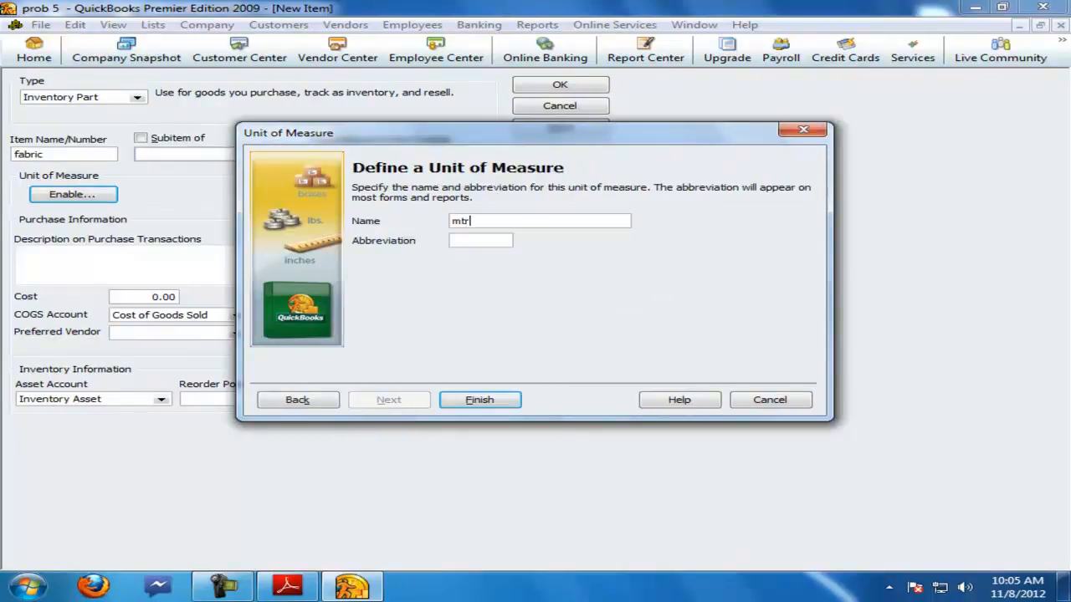
pyautogui.click(479, 400)
# Step: Assign sales as the fabric item's income account, save the item, and close the item list
pyautogui.click(486, 332)
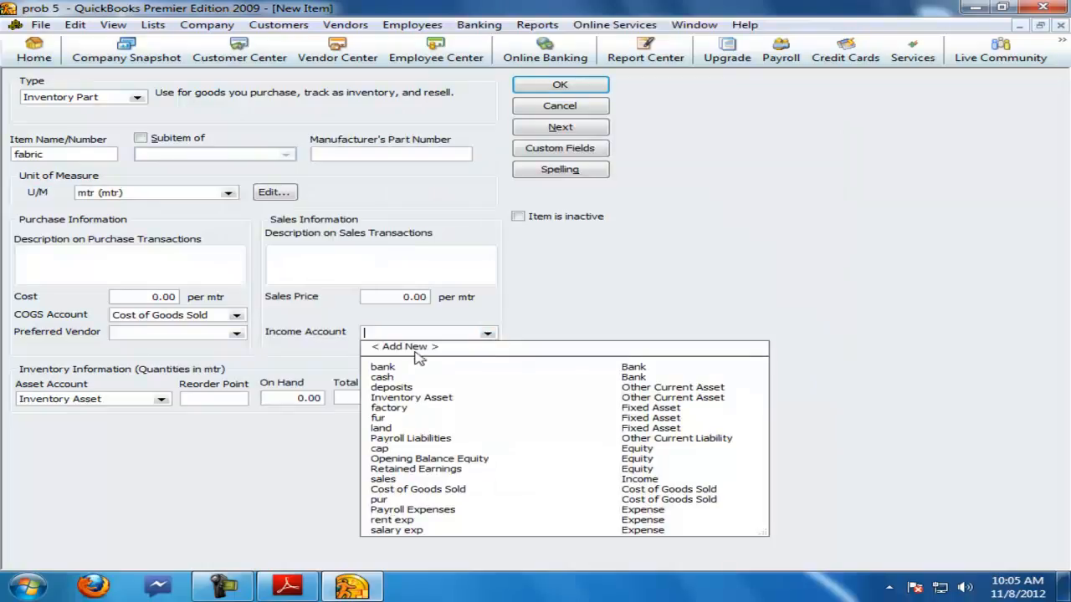
pyautogui.click(384, 478)
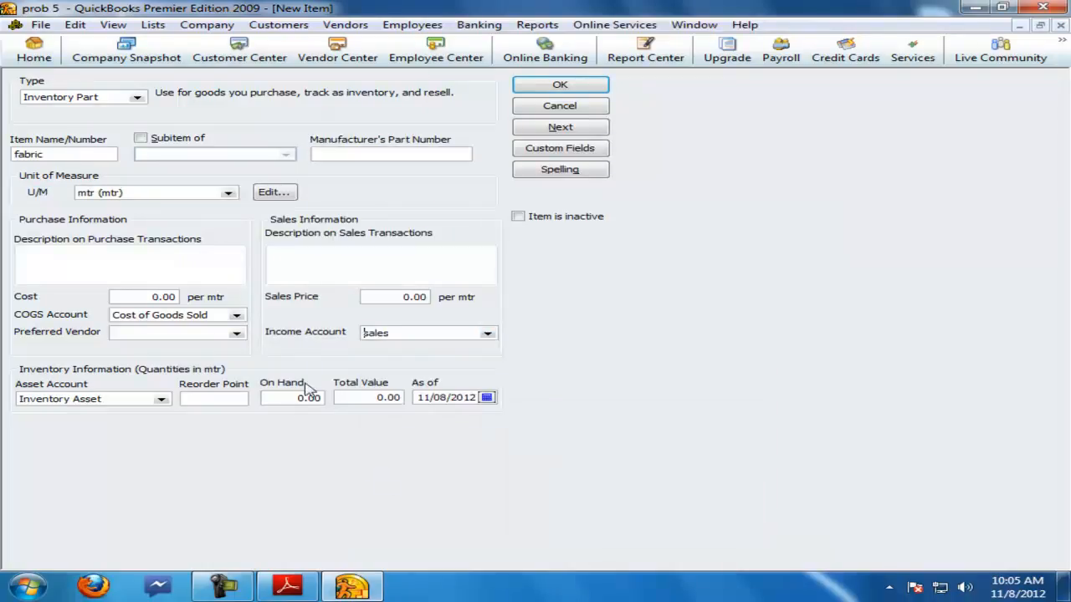
pyautogui.click(559, 84)
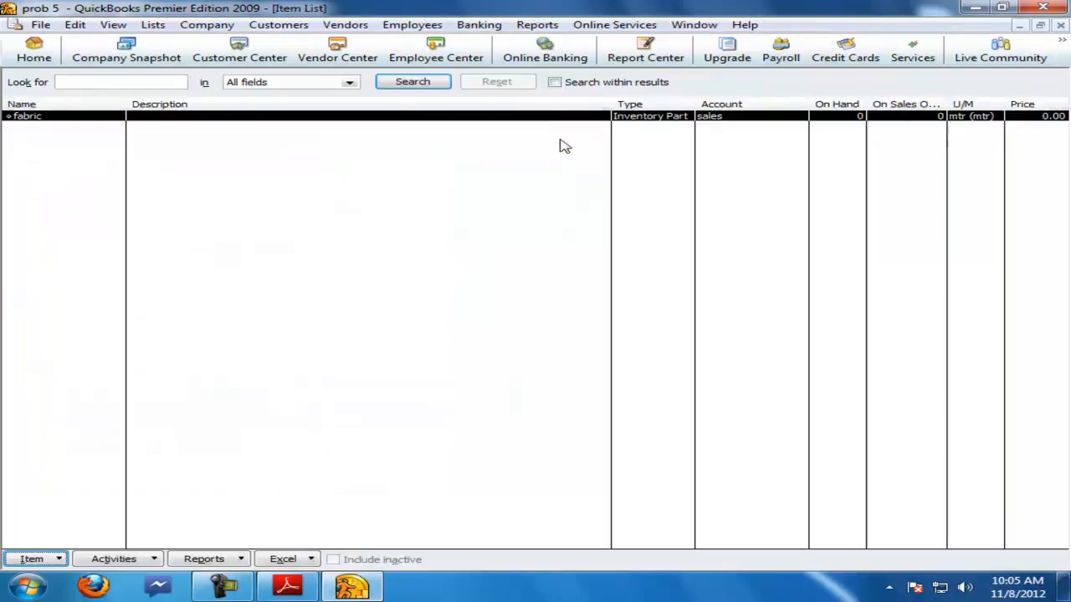
pyautogui.click(1060, 26)
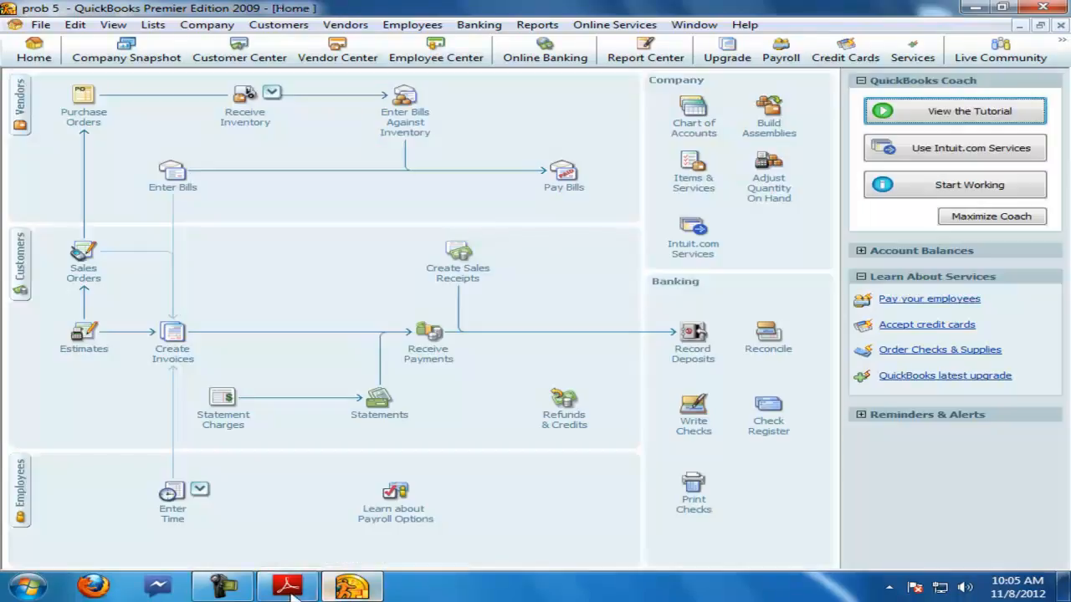
# Step: Check the po-1 transaction in Adobe Reader, return to QuickBooks, and add a vendor named rahim
pyautogui.click(288, 588)
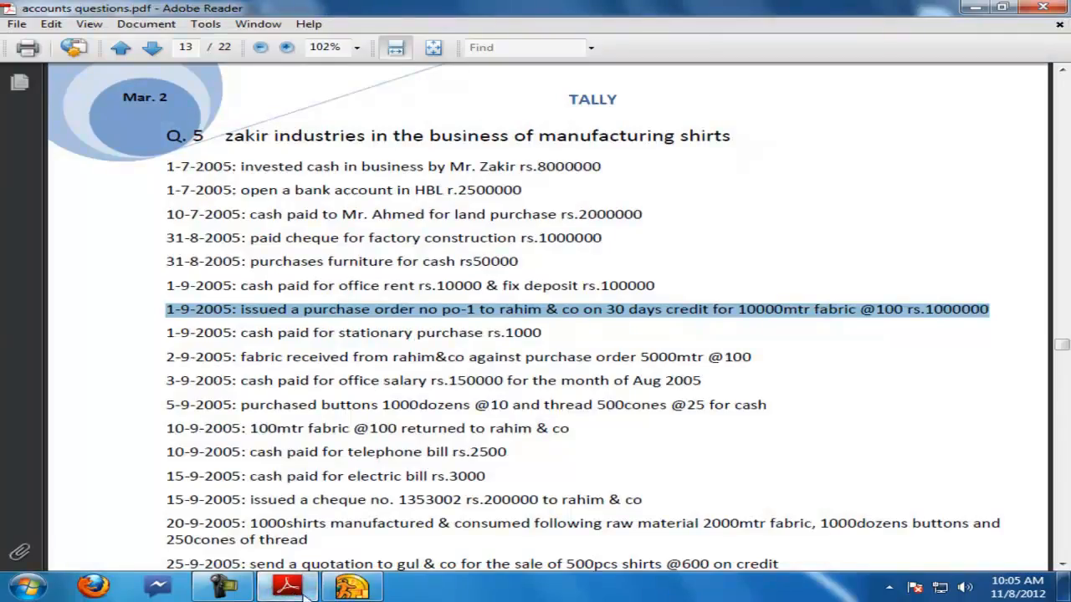
pyautogui.click(351, 588)
pyautogui.click(20, 102)
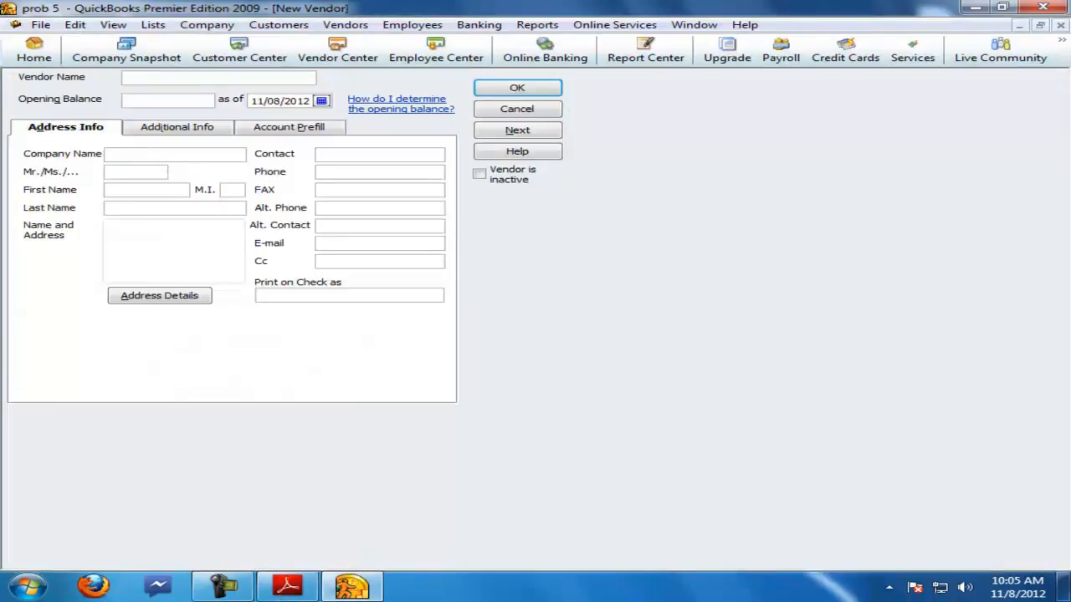
pyautogui.click(502, 88)
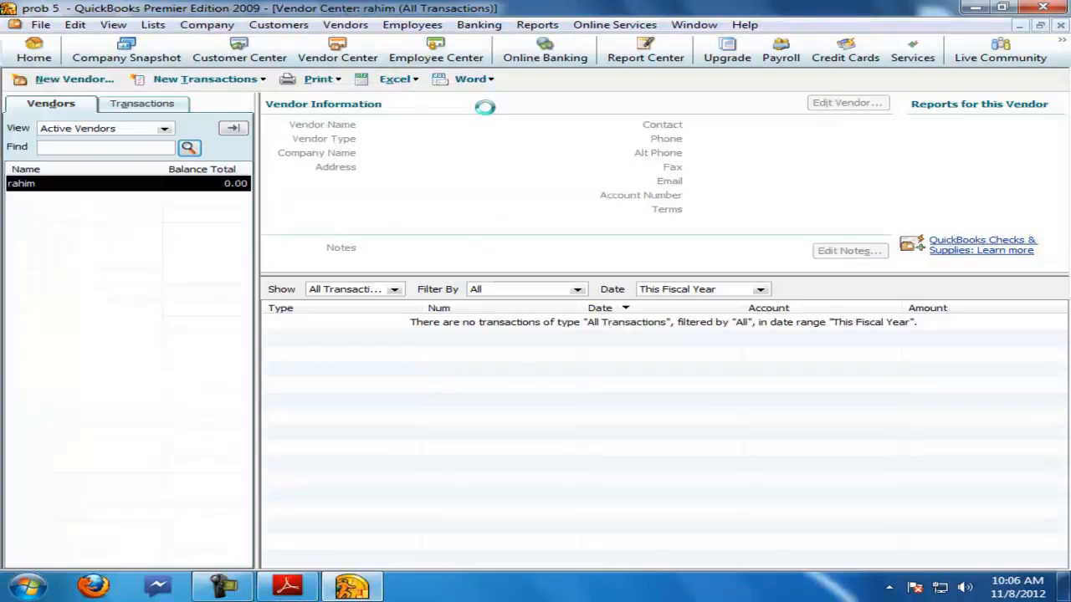
pyautogui.rightClick(39, 186)
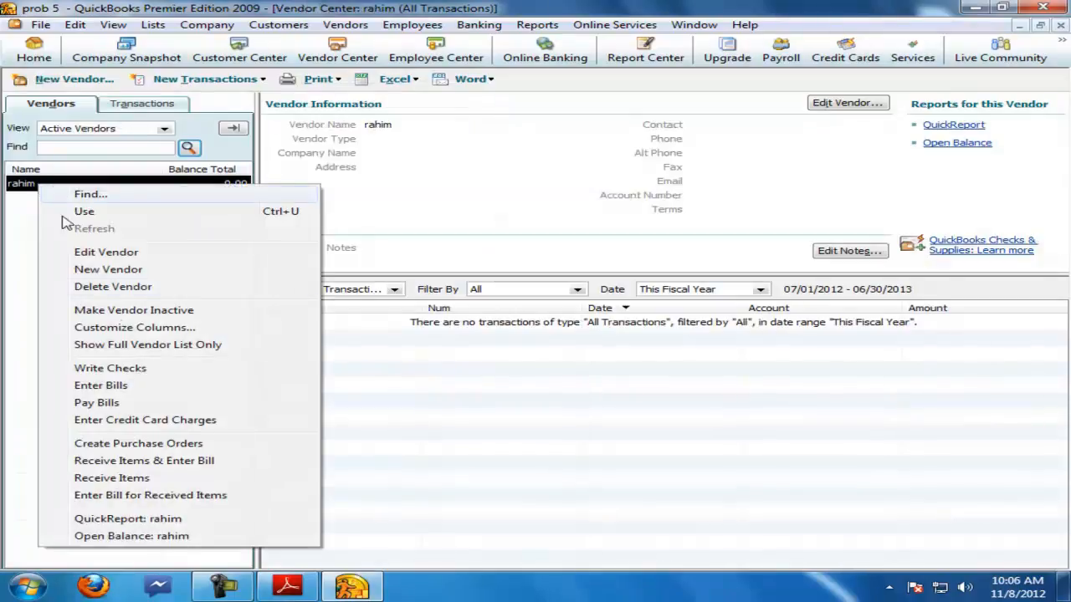
pyautogui.click(1060, 28)
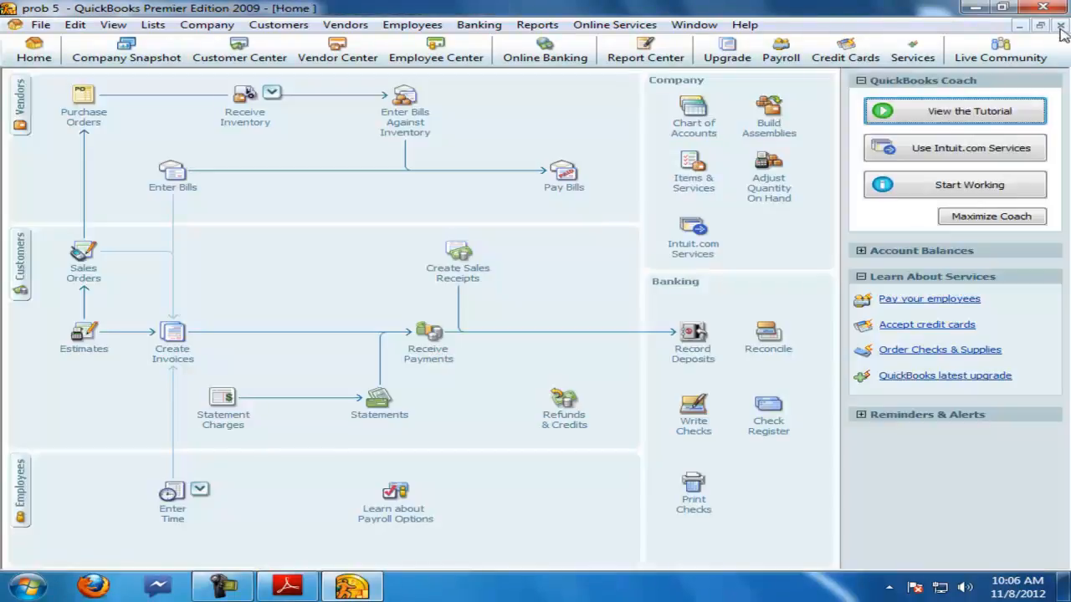
# Step: Start a purchase order for vendor rahim with P.O. number po1
pyautogui.click(92, 129)
pyautogui.click(159, 118)
pyautogui.click(33, 157)
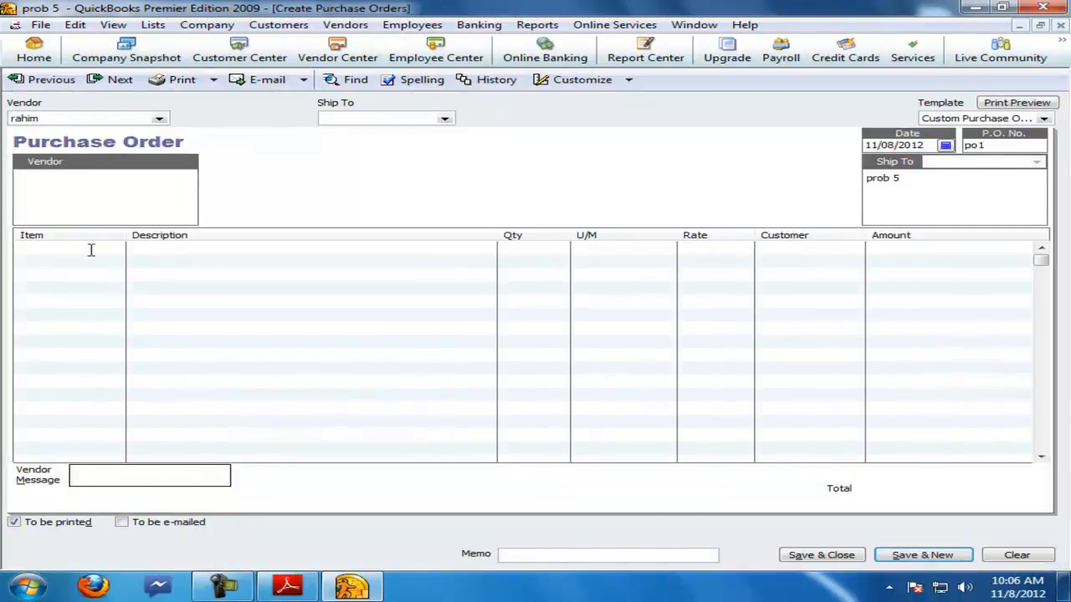
# Step: Check the order details in Adobe Reader, return to QuickBooks, and order 10,000 mtr of fabric at a rate of 100
pyautogui.click(301, 586)
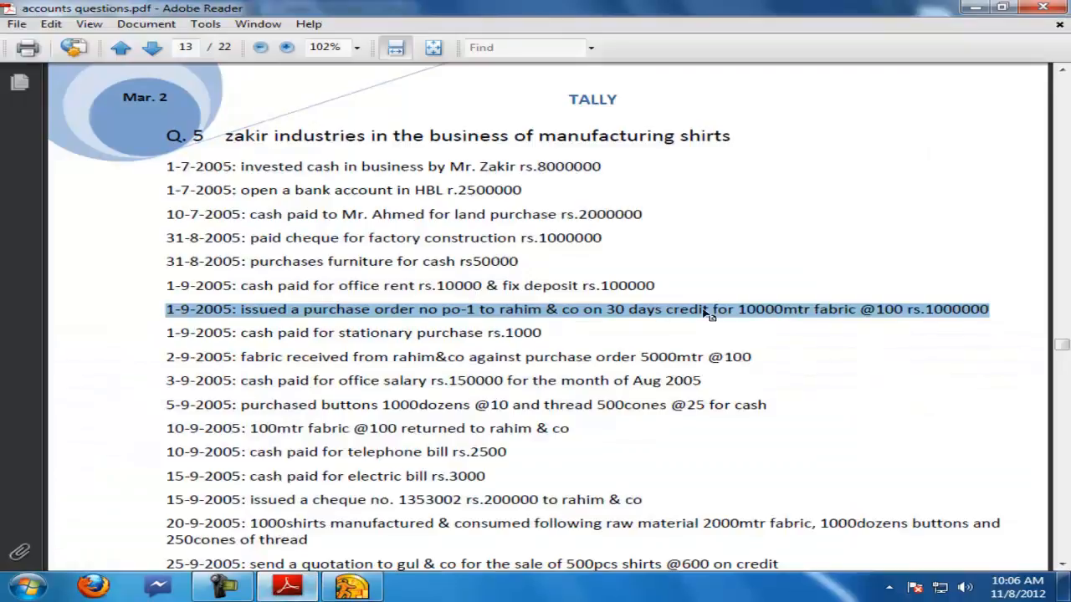
pyautogui.click(352, 586)
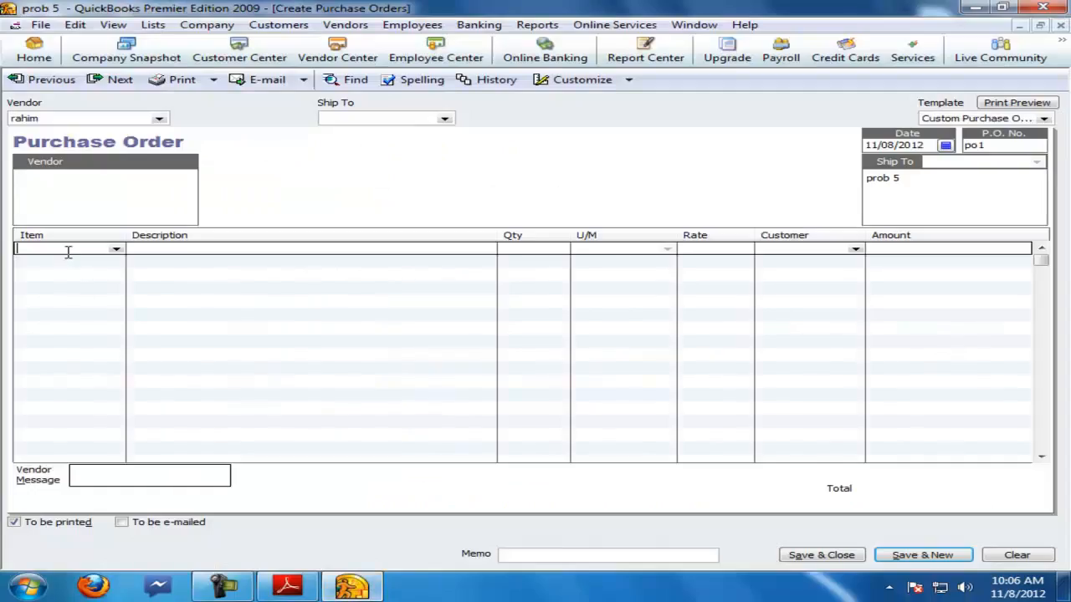
pyautogui.write('fabric')
pyautogui.press('Tab')
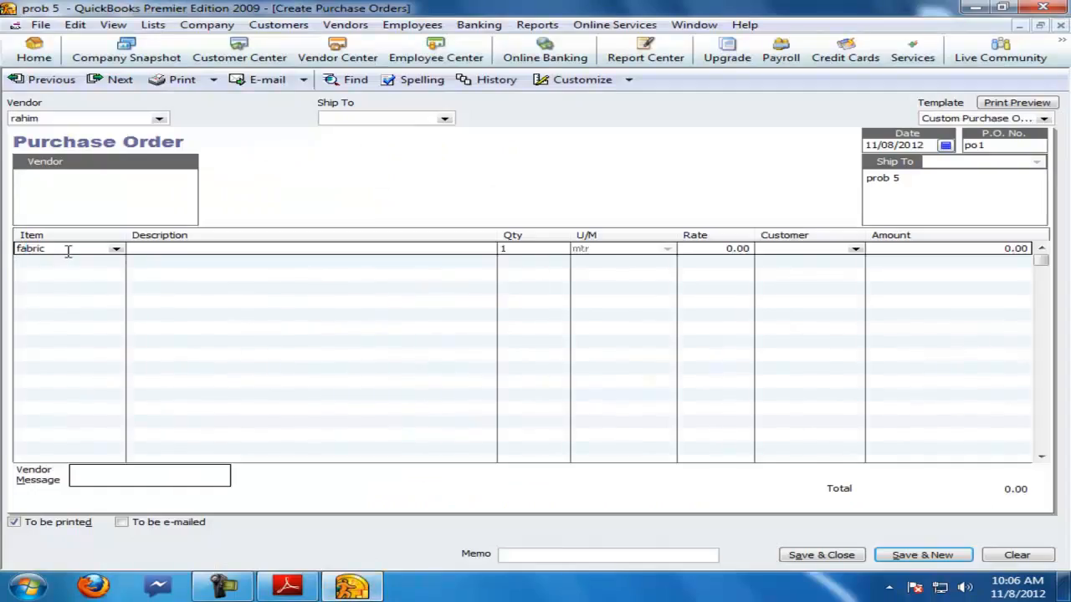
pyautogui.write('10,000')
pyautogui.press('Tab')
pyautogui.write('100')
# Step: Add a vendor message stating the 30 days credit and save purchase order po1
pyautogui.click(72, 260)
pyautogui.click(374, 259)
pyautogui.click(479, 286)
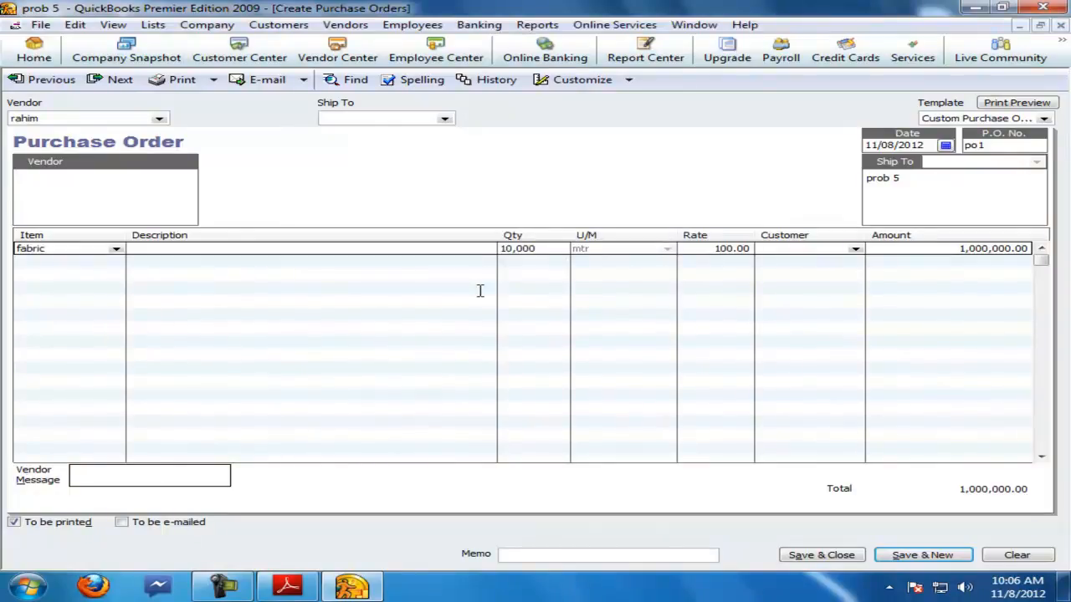
pyautogui.click(223, 475)
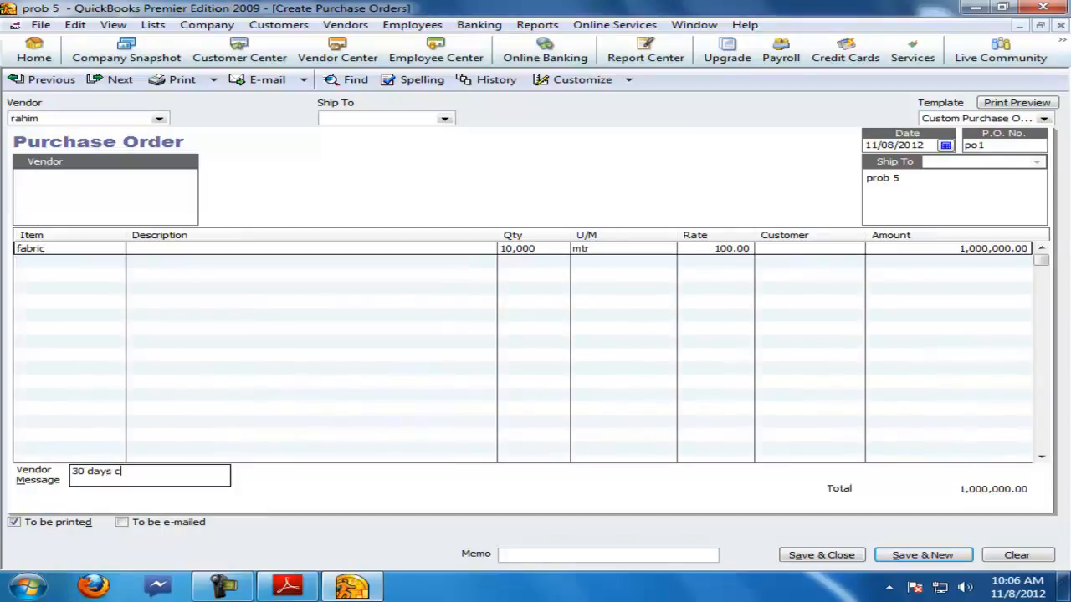
pyautogui.click(945, 555)
# Step: Switch to Adobe Reader, highlight the stationary purchase dated 1-9-2005, and return to QuickBooks
pyautogui.click(311, 583)
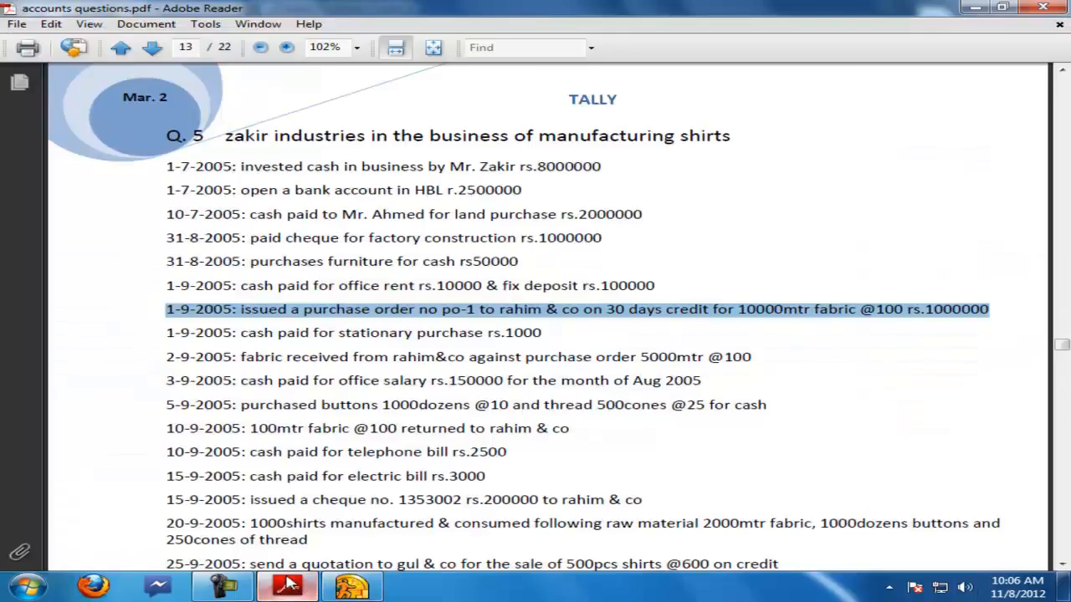
pyautogui.moveTo(166, 333); pyautogui.dragTo(532, 332)
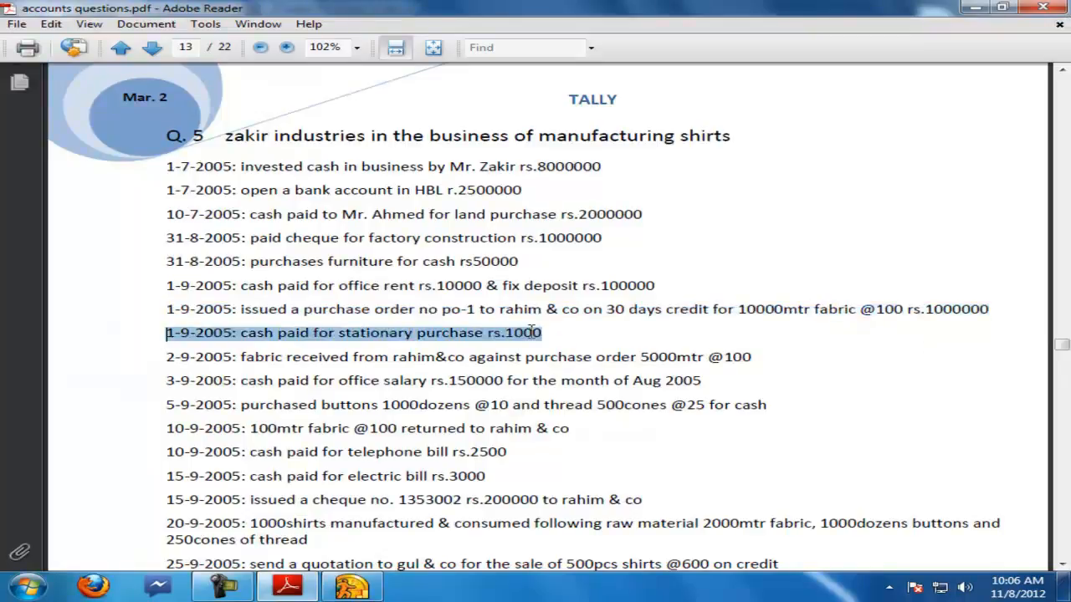
pyautogui.click(352, 585)
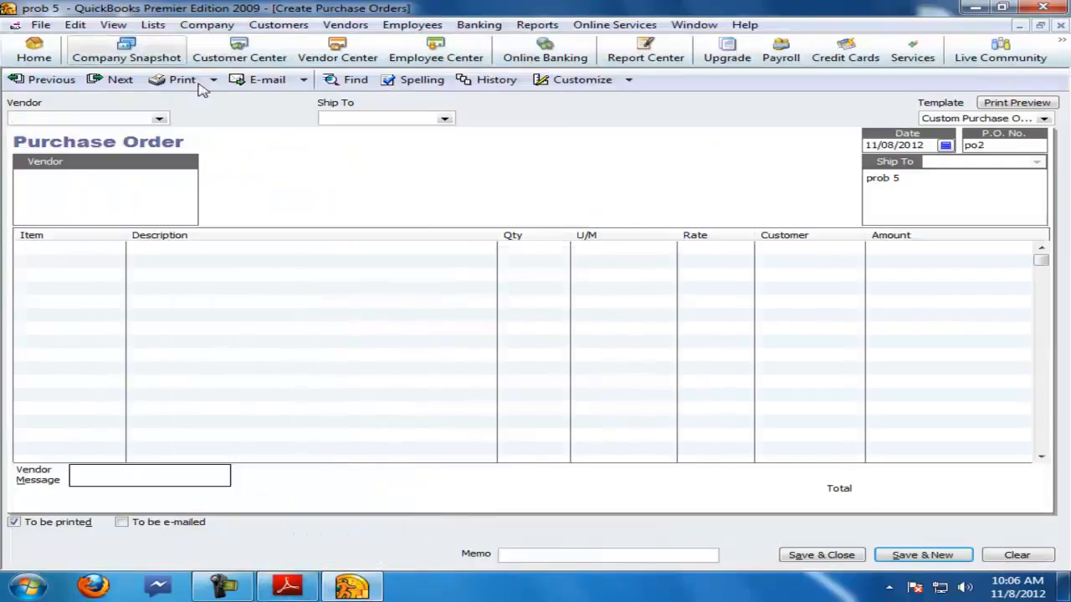
# Step: Close the open windows, start a general journal entry, and create an Equity account named stationery from its account field
pyautogui.click(1061, 26)
pyautogui.click(1061, 26)
pyautogui.click(206, 30)
pyautogui.click(228, 269)
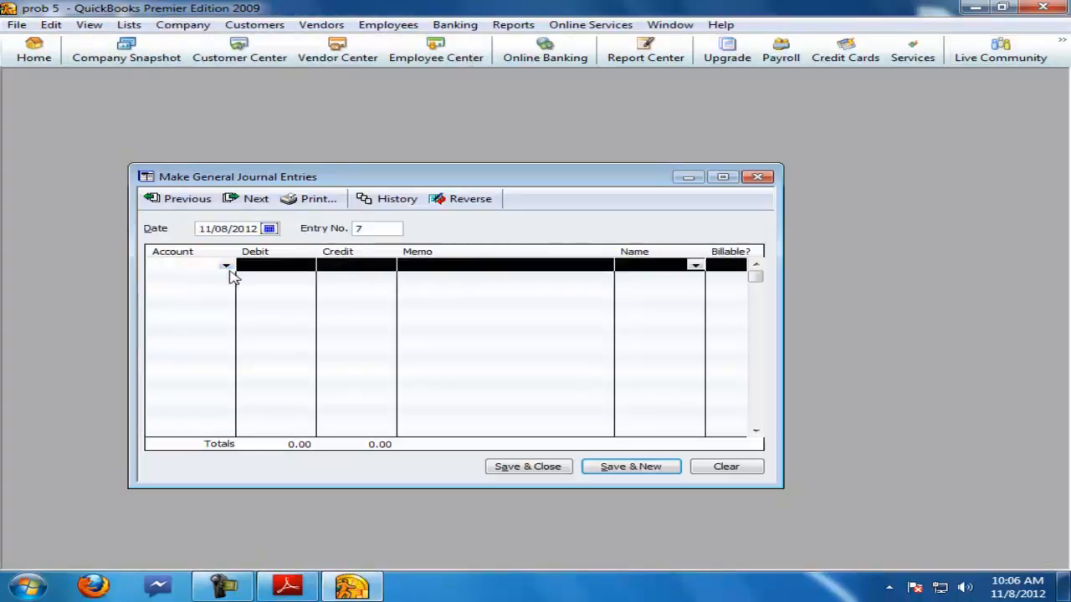
pyautogui.click(225, 266)
pyautogui.click(218, 279)
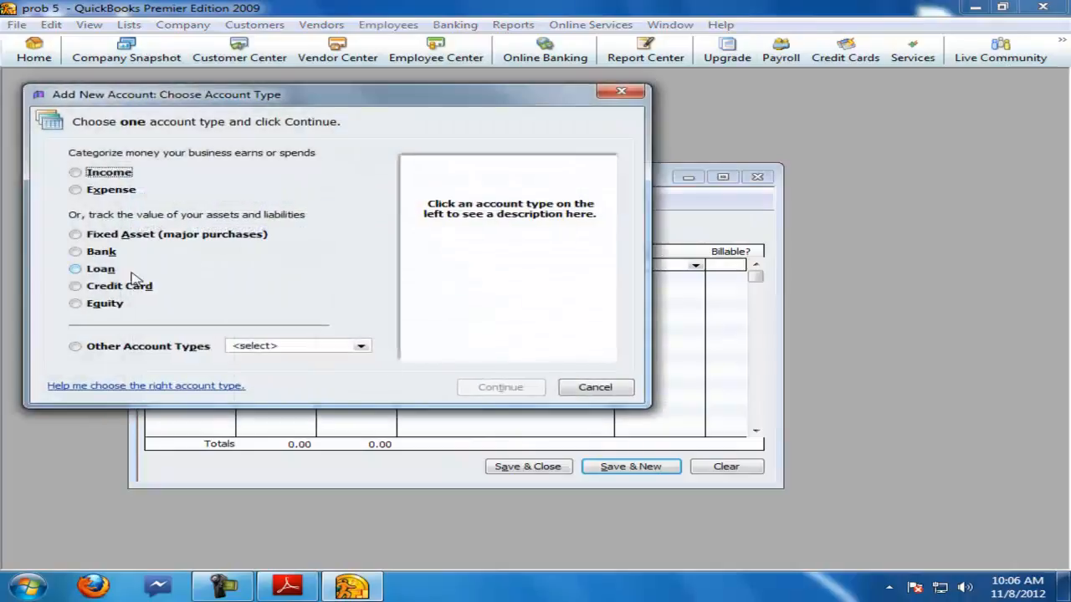
pyautogui.click(102, 306)
pyautogui.click(481, 386)
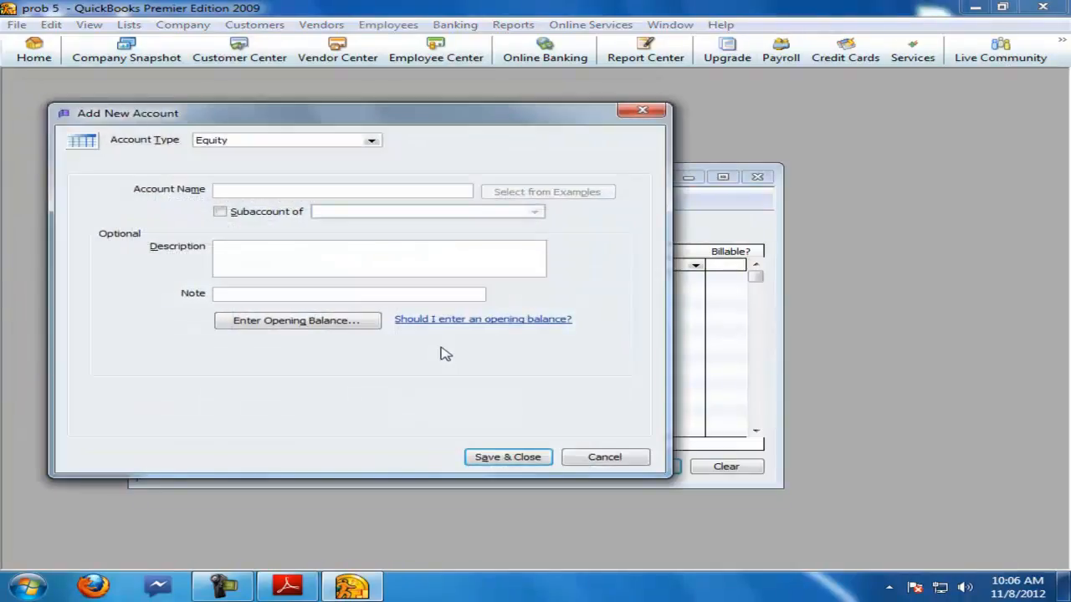
pyautogui.write('stationery')
pyautogui.press('Return')
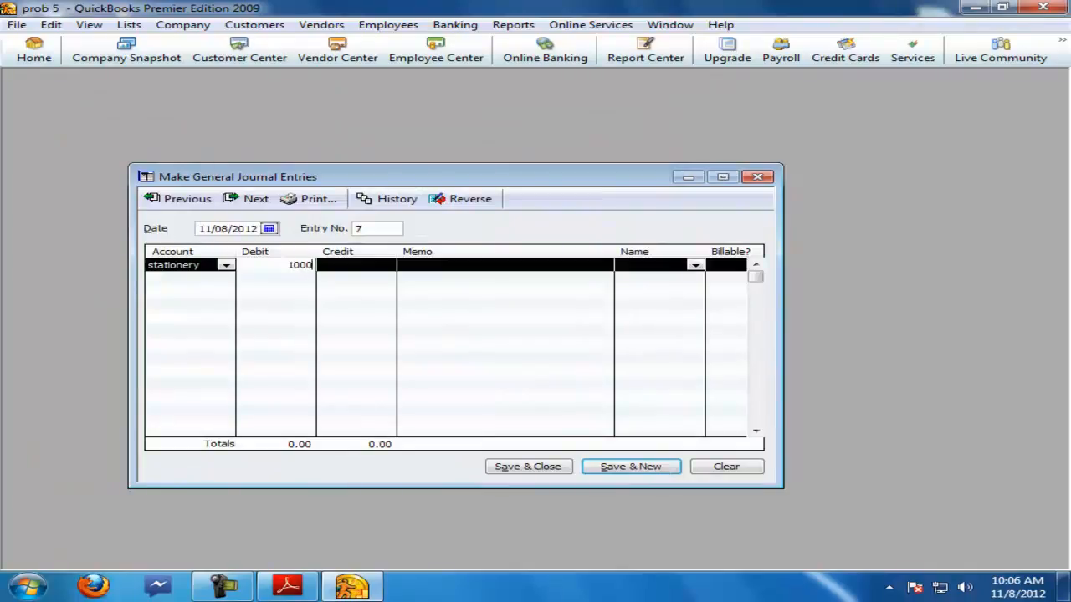
# Step: Record journal entry 7 debiting stationery 1000 and crediting cash, save it, and close the journal form
pyautogui.click(225, 278)
pyautogui.click(173, 320)
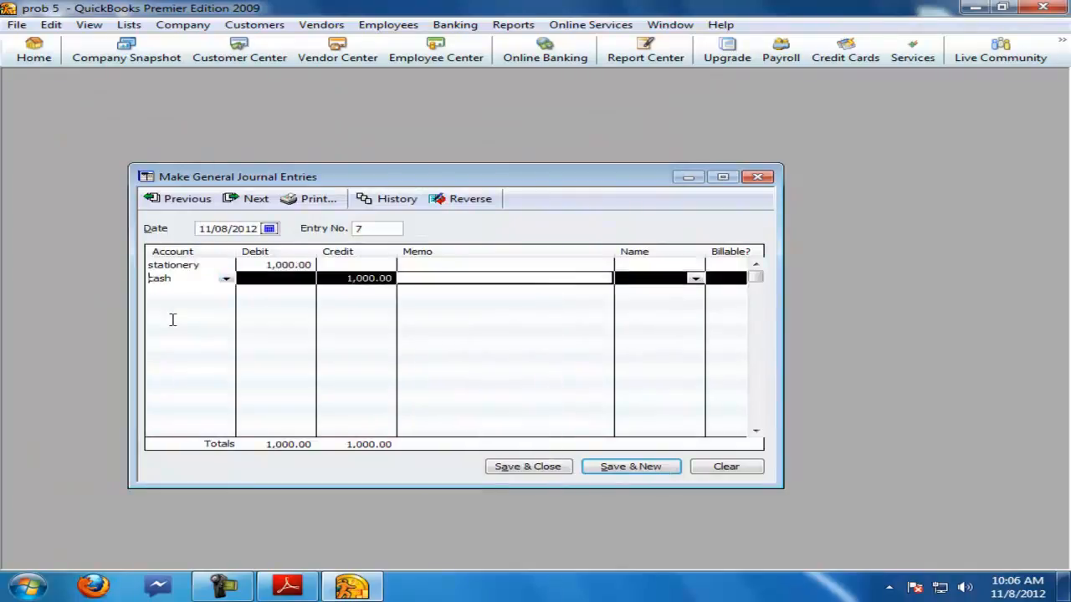
pyautogui.hotkey('alt', 's')
pyautogui.click(757, 176)
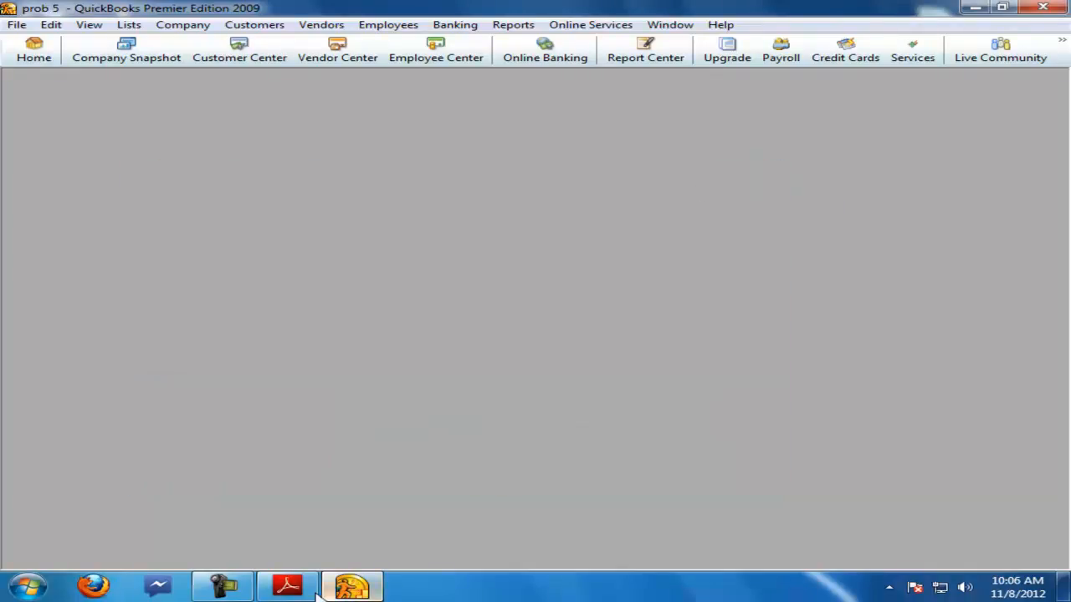
# Step: Switch to Adobe Reader, highlight the fabric receipt against the purchase order dated 2-9-2005, and return to QuickBooks
pyautogui.click(287, 586)
pyautogui.moveTo(168, 282); pyautogui.dragTo(761, 285)
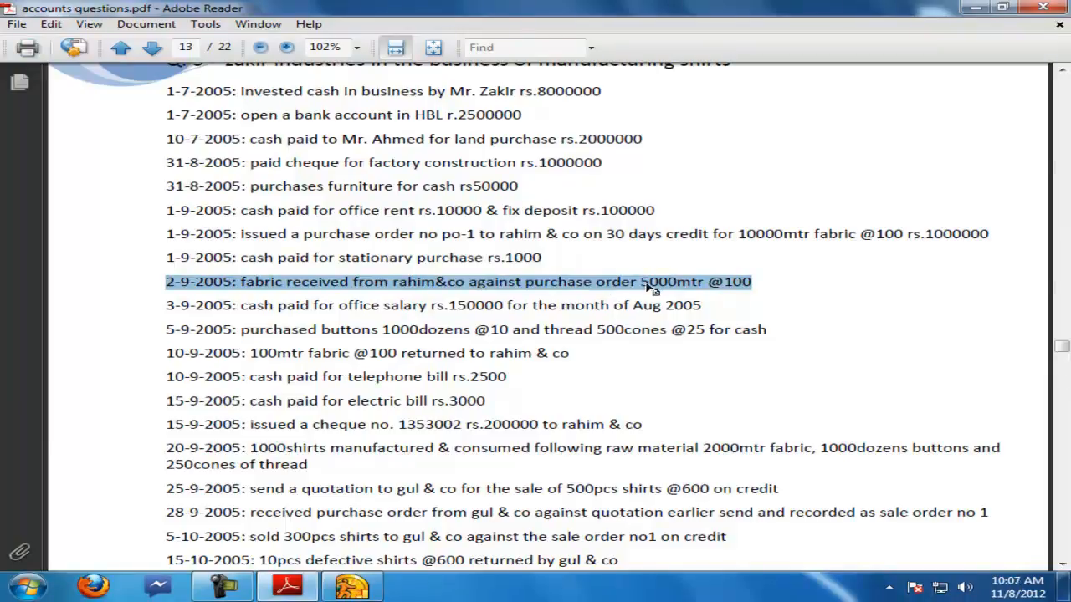
pyautogui.click(351, 585)
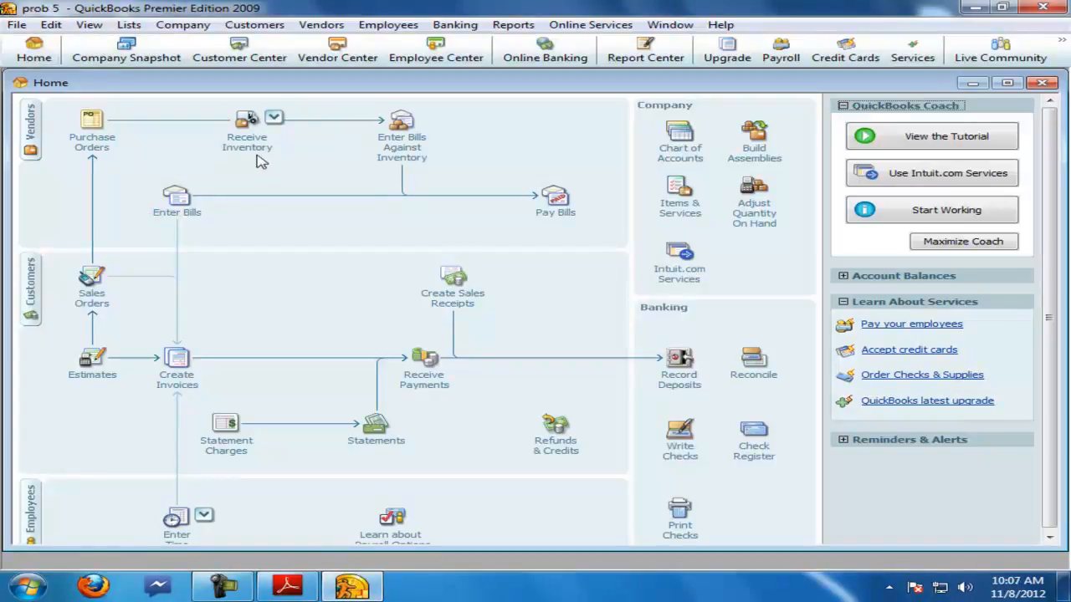
# Step: Start a bill for inventory received from vendor rahim and fill it from open purchase order po1
pyautogui.click(257, 138)
pyautogui.click(355, 143)
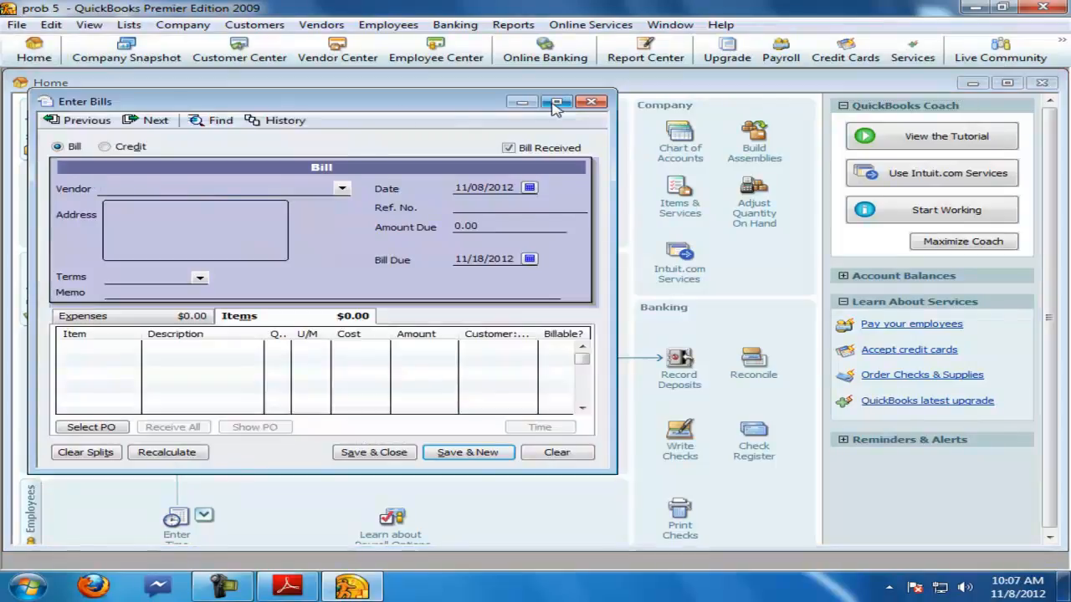
pyautogui.click(557, 102)
pyautogui.click(306, 142)
pyautogui.click(102, 181)
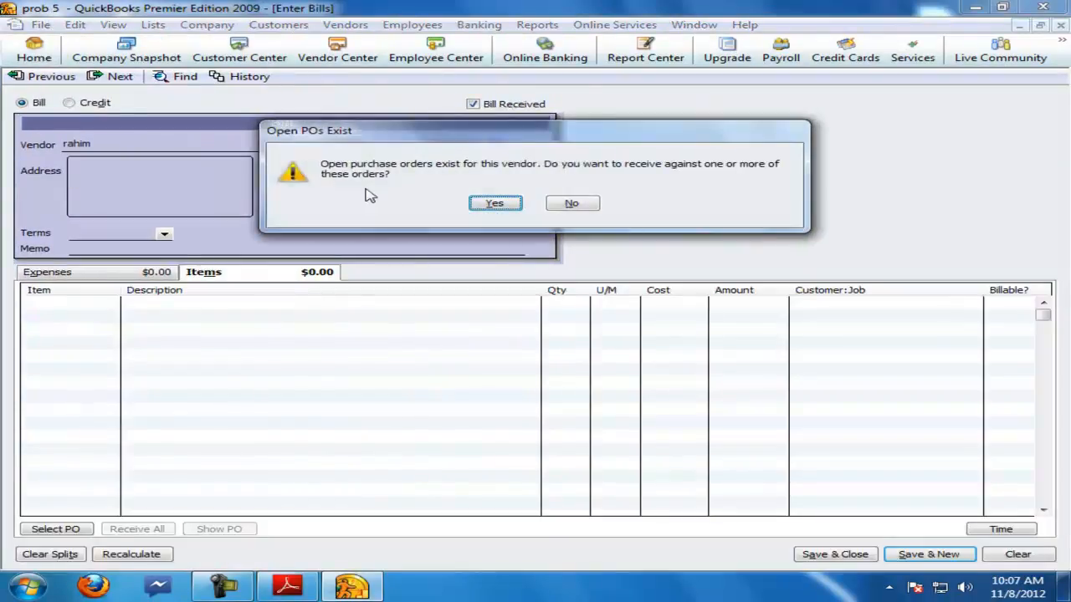
pyautogui.click(494, 203)
pyautogui.click(75, 179)
pyautogui.click(525, 140)
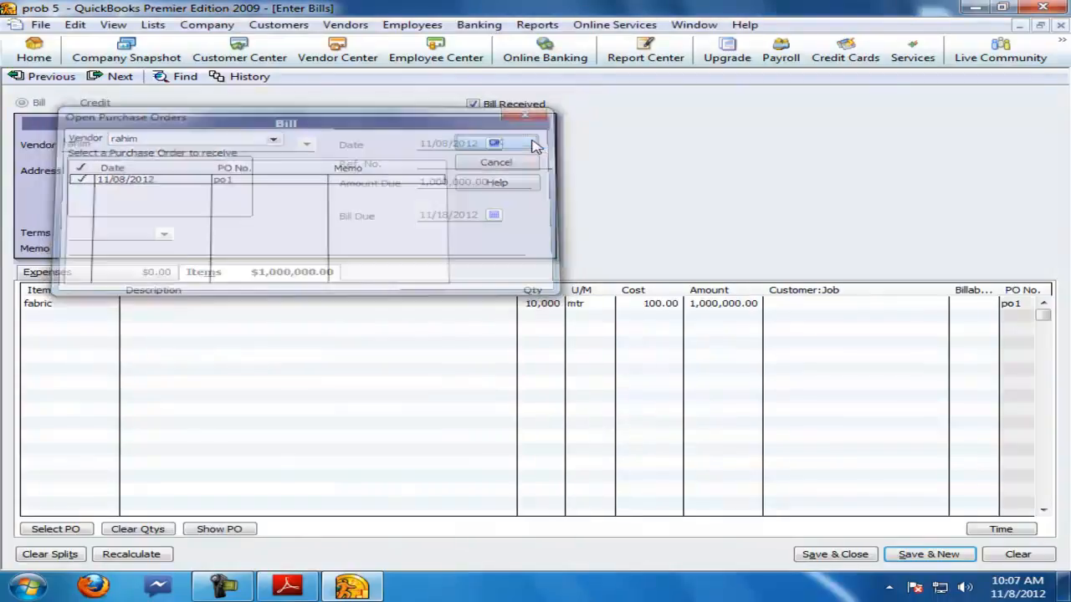
# Step: Set the bill's fabric quantity to 5,000 and its reference number to p1 a po1, save it, and view the vendor's transactions
pyautogui.click(556, 308)
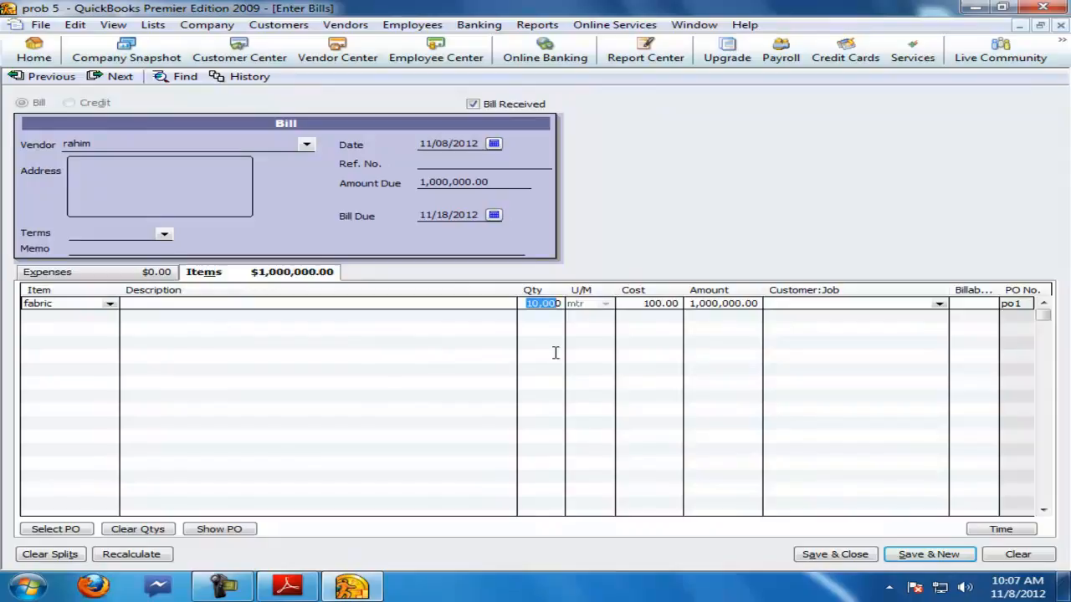
pyautogui.write('5')
pyautogui.press('Tab')
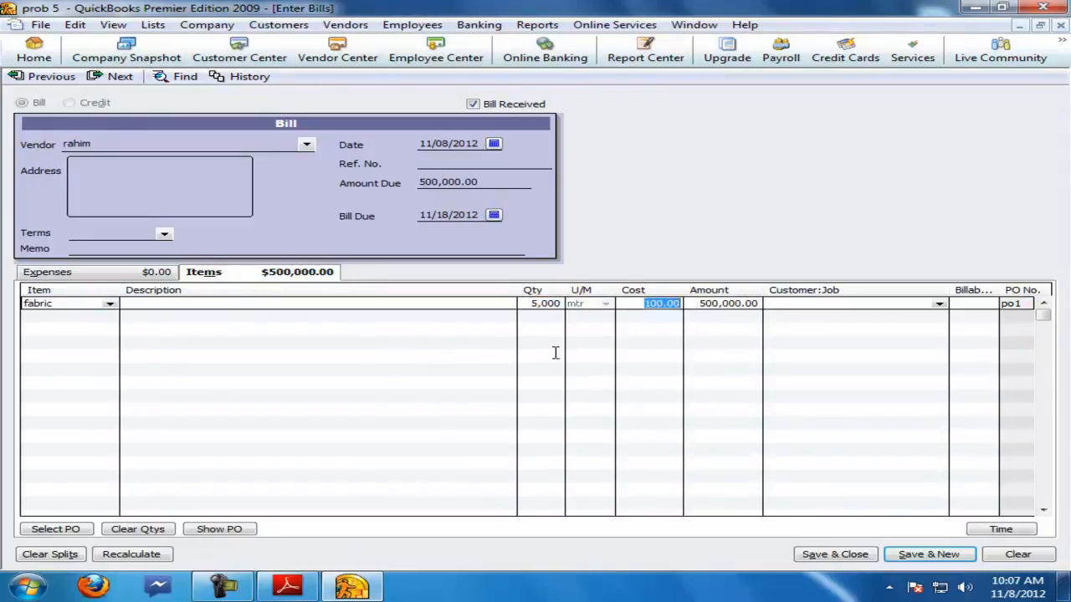
pyautogui.click(471, 165)
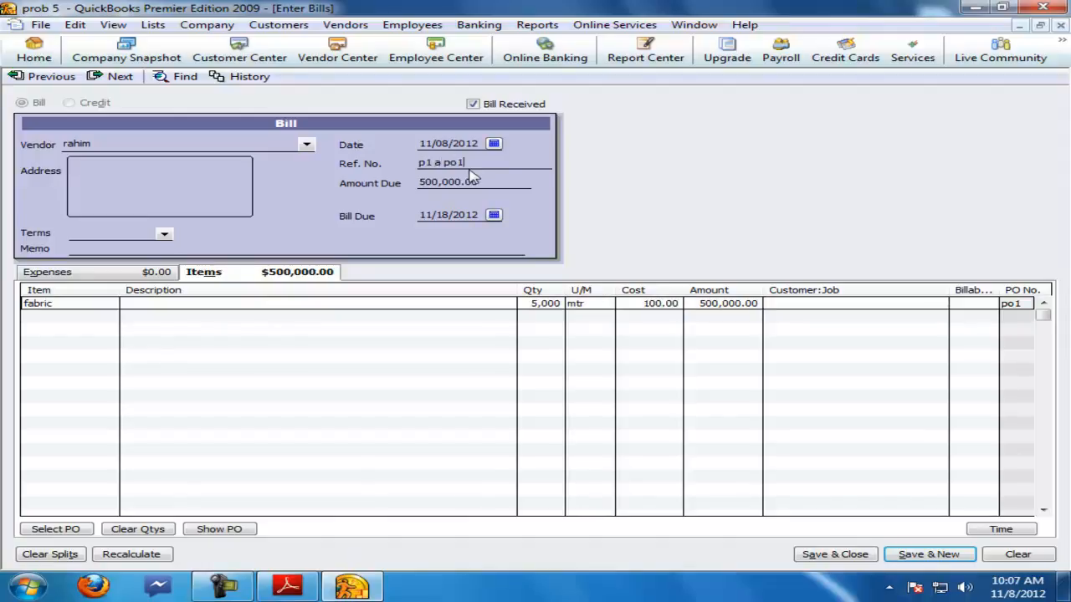
pyautogui.hotkey('alt', 's')
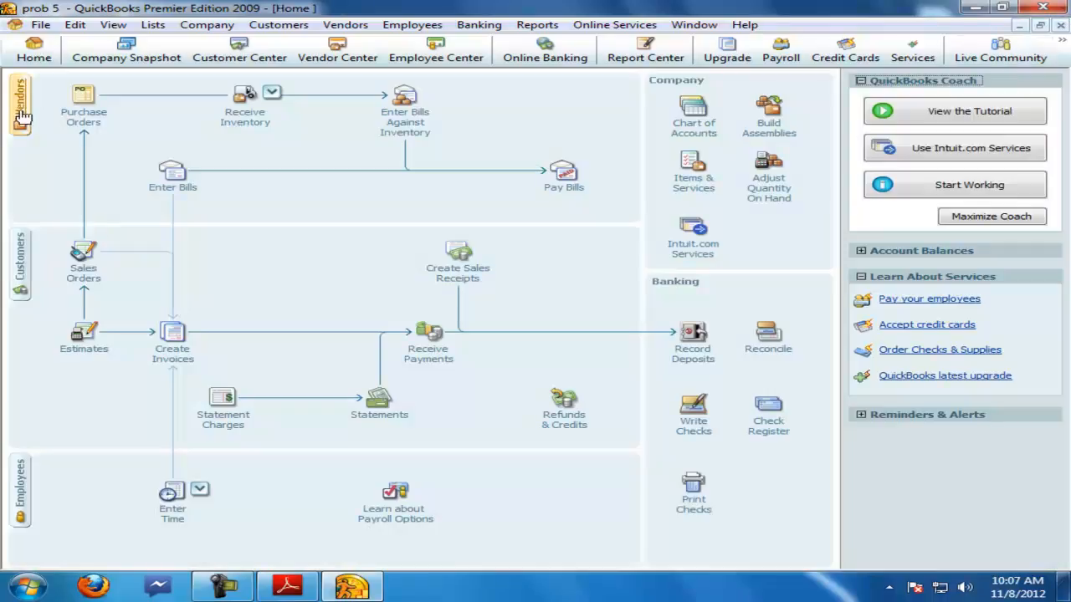
pyautogui.click(18, 109)
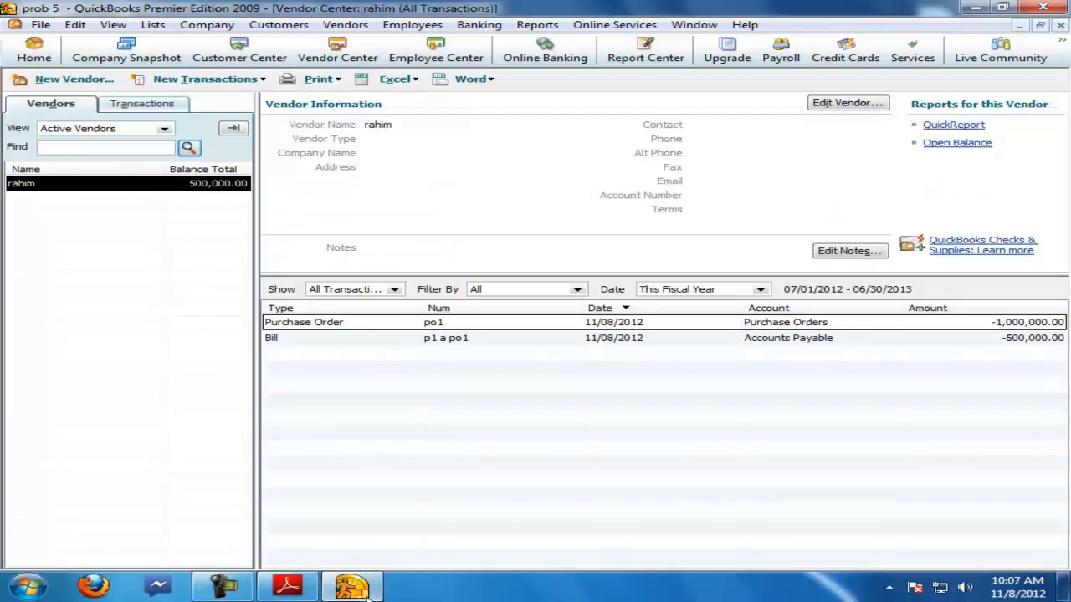
# Step: Switch to Adobe Reader, highlight the office salary payment dated 3-9-2005, and return to QuickBooks
pyautogui.click(287, 586)
pyautogui.scroll(-3, 198, 385)
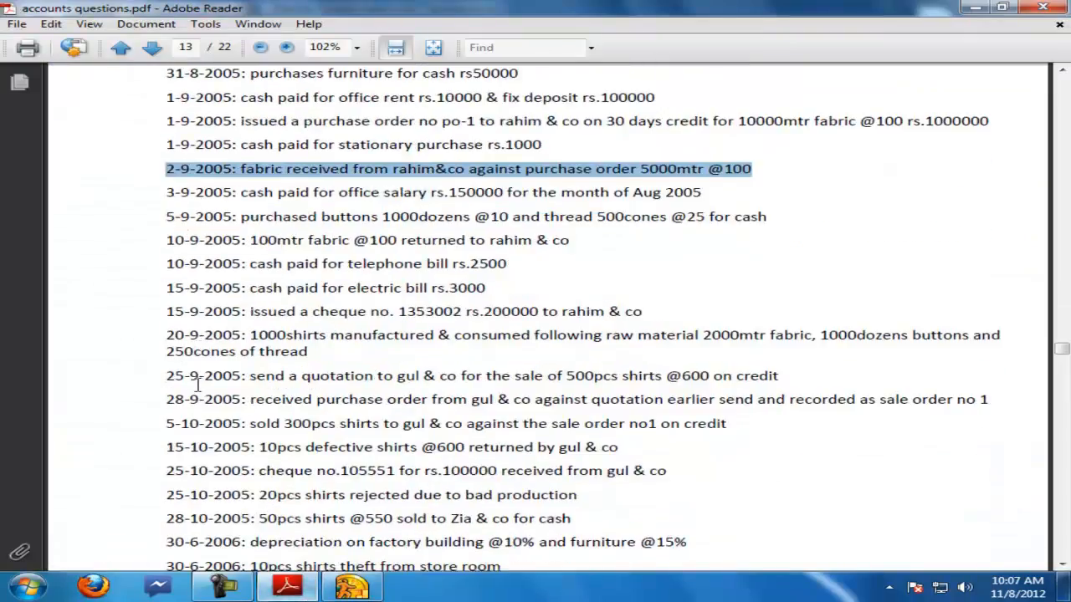
pyautogui.moveTo(172, 198); pyautogui.dragTo(686, 194)
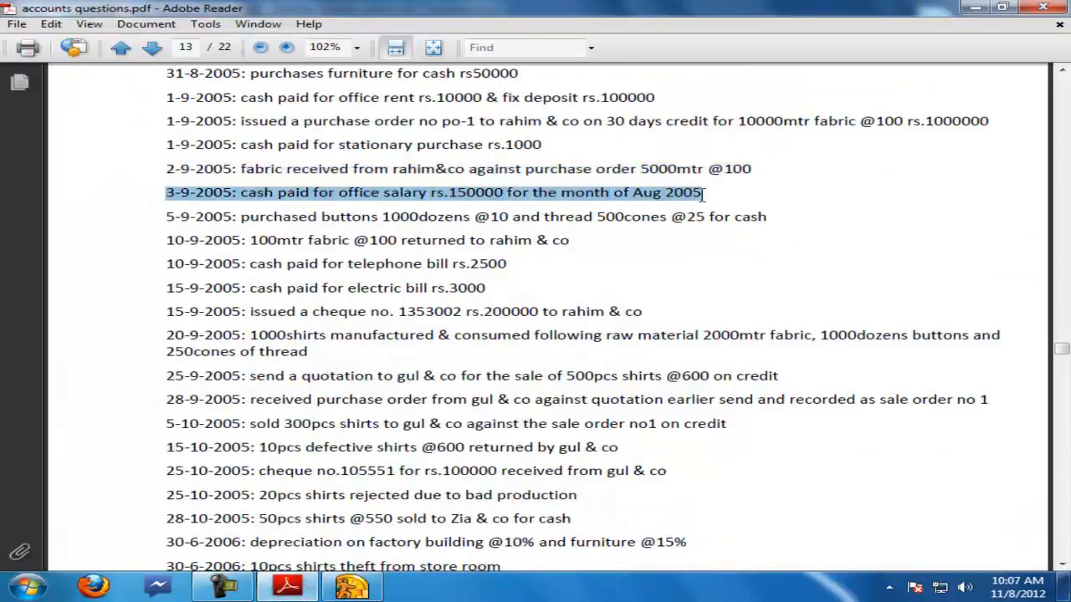
pyautogui.click(351, 585)
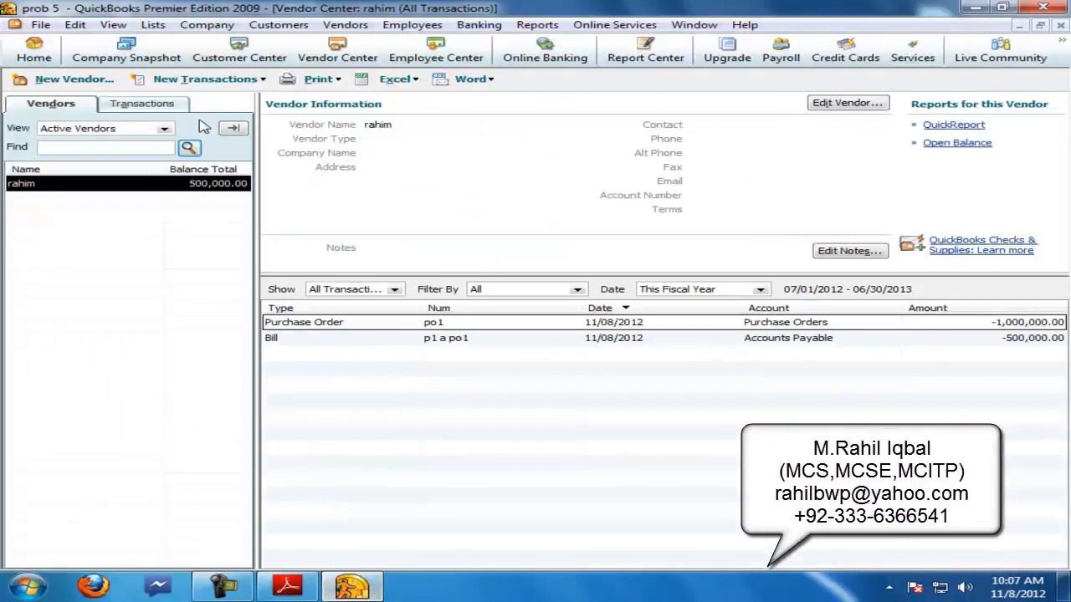
# Step: Close the open windows and start a general journal entry in a maximized form
pyautogui.click(1061, 26)
pyautogui.click(1060, 26)
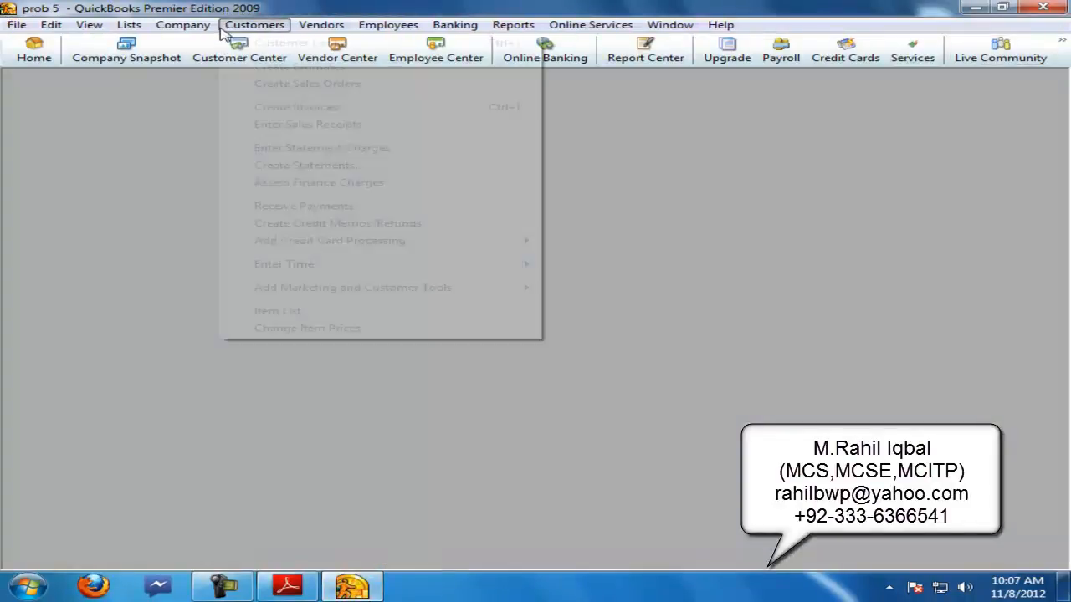
pyautogui.click(182, 24)
pyautogui.click(204, 269)
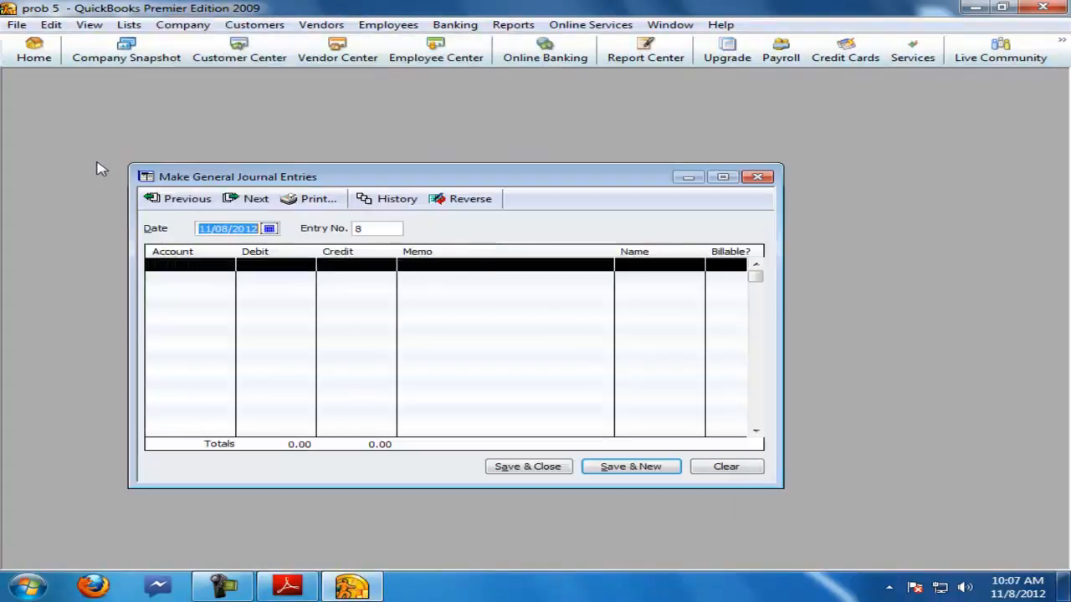
pyautogui.doubleClick(289, 178)
# Step: Create an Expense account named salary exp from the journal's account field and close the account form
pyautogui.click(190, 147)
pyautogui.click(75, 160)
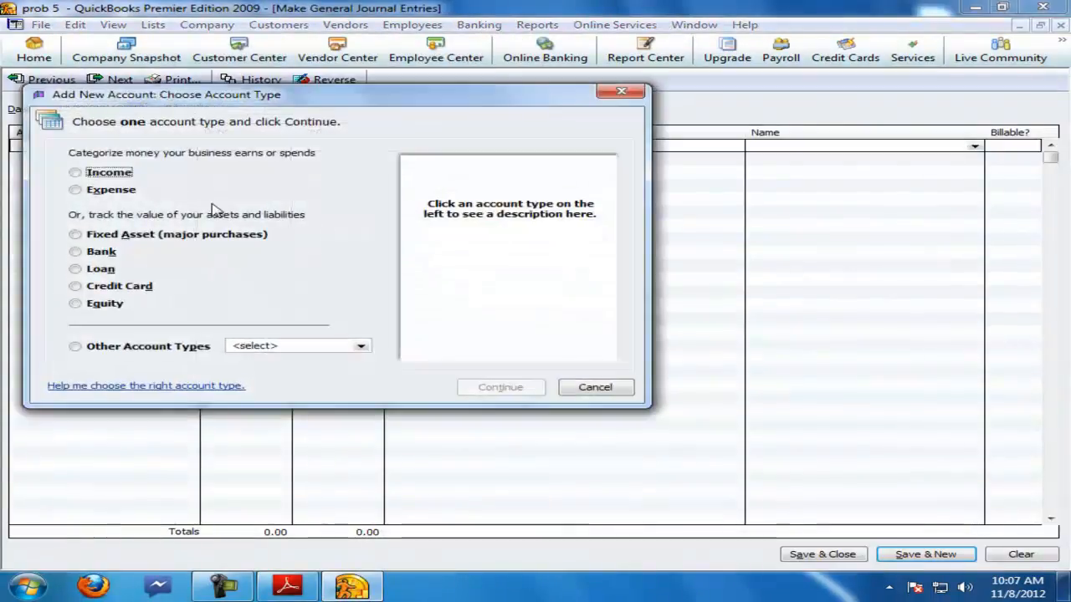
pyautogui.click(105, 303)
pyautogui.click(500, 386)
pyautogui.write('salary exp')
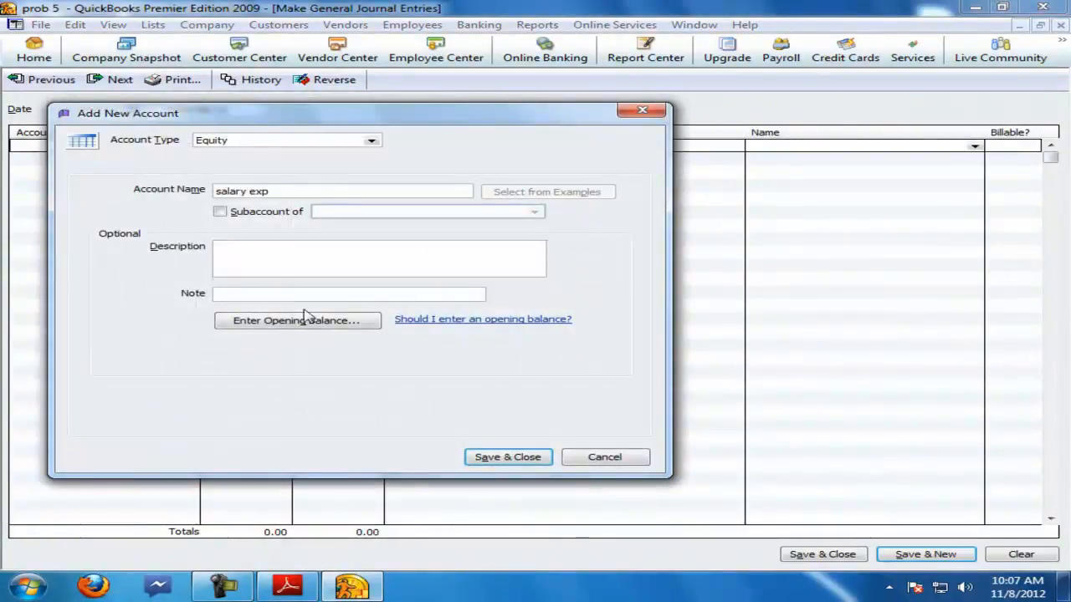
pyautogui.click(373, 142)
pyautogui.click(224, 276)
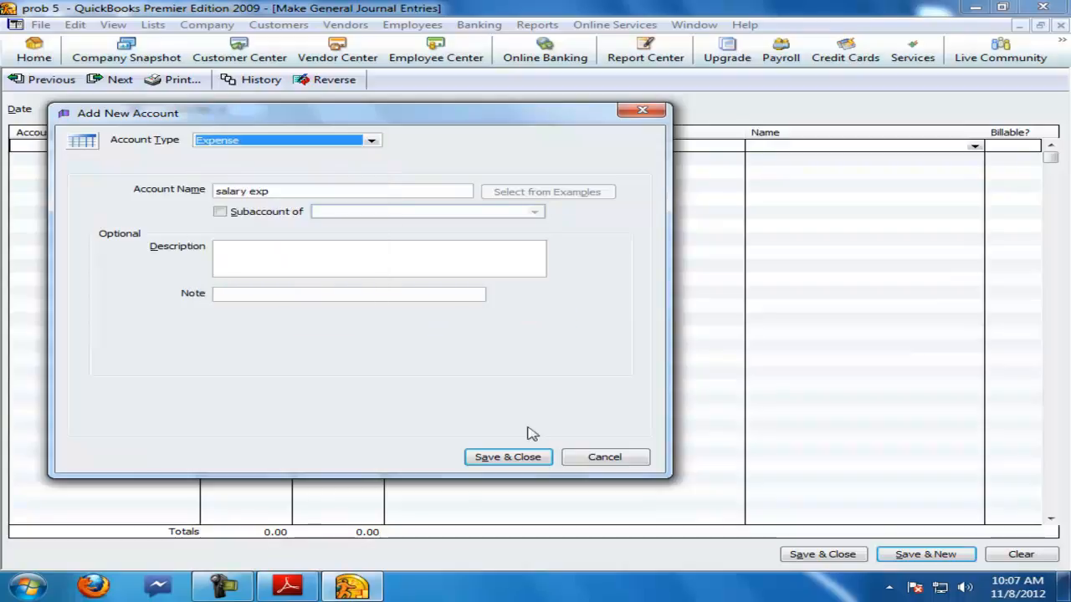
pyautogui.click(500, 455)
pyautogui.click(535, 192)
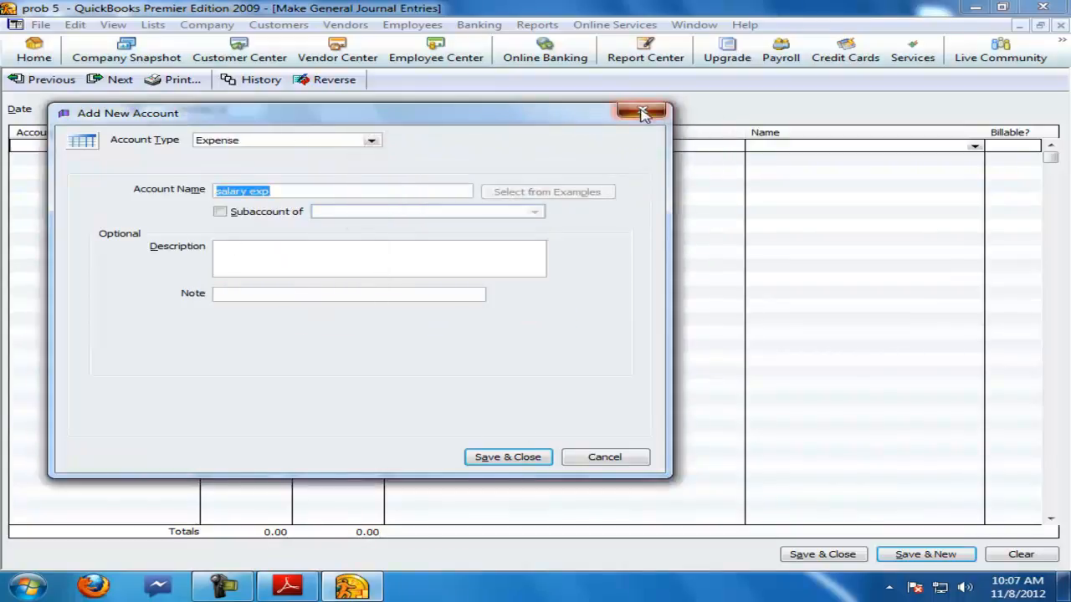
pyautogui.click(641, 110)
# Step: Record journal entry 8 debiting salary exp 150000 and crediting cash, and save it
pyautogui.click(191, 148)
pyautogui.write('salary exp')
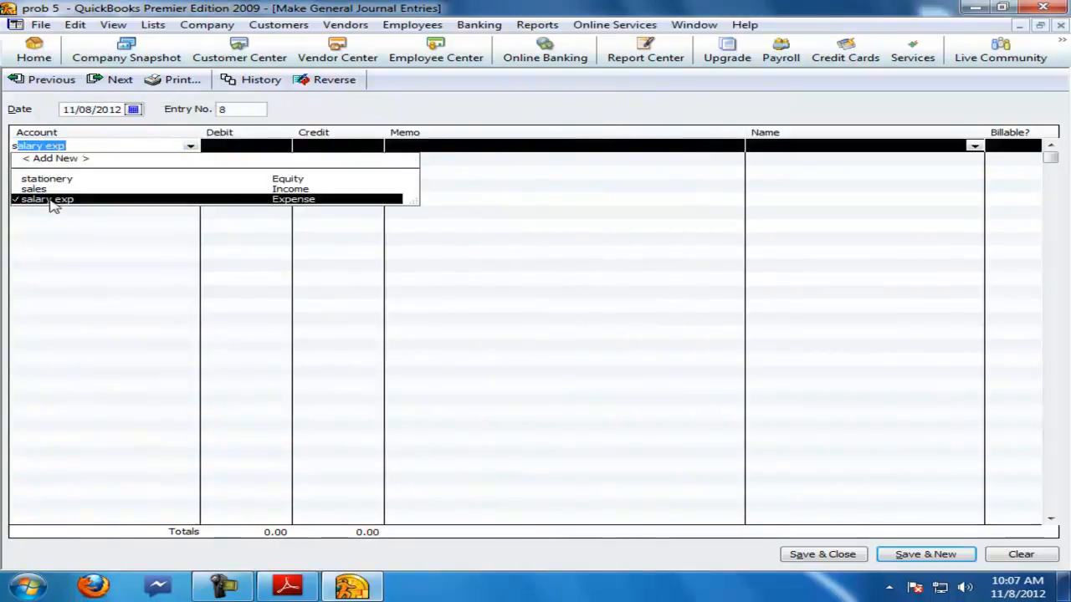
pyautogui.click(50, 197)
pyautogui.click(228, 145)
pyautogui.write('150000')
pyautogui.click(188, 158)
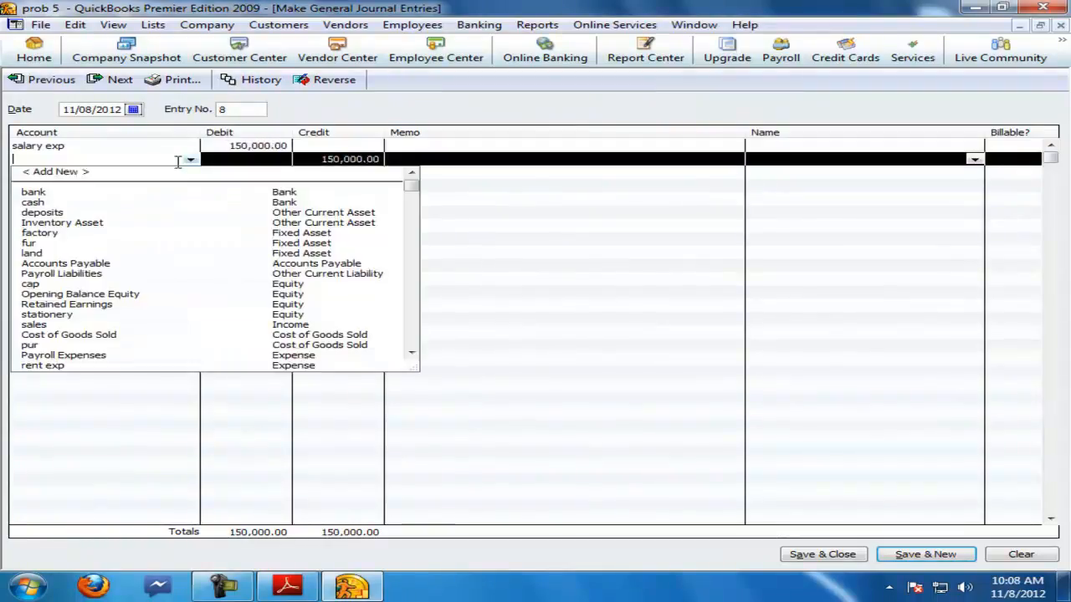
pyautogui.click(45, 204)
pyautogui.press('Return')
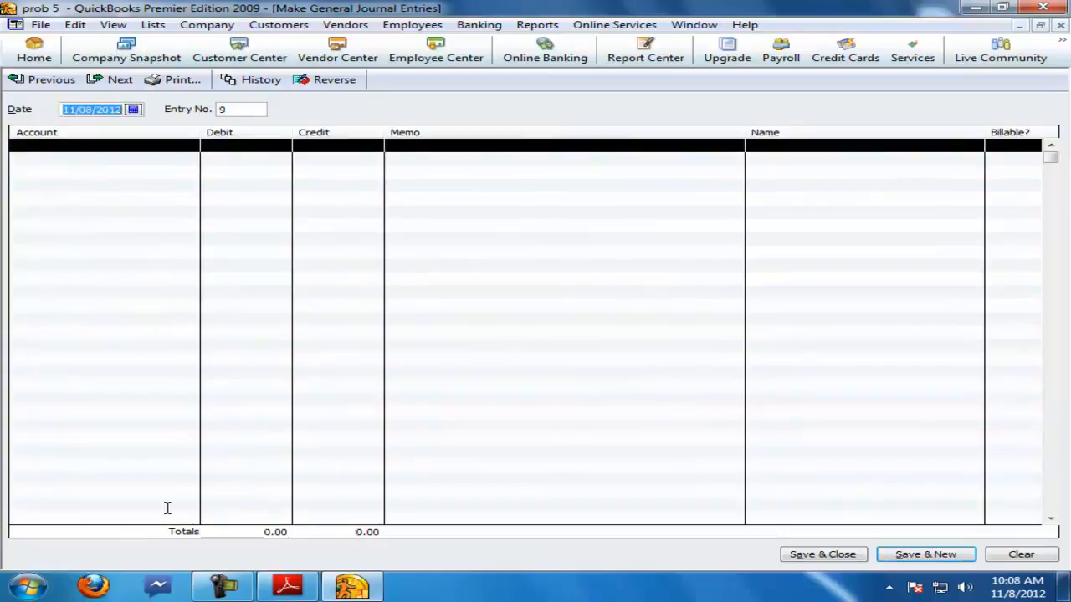
# Step: Switch to Adobe Reader, highlight the buttons and thread cash purchase dated 5-9-2005, and return to QuickBooks
pyautogui.click(309, 587)
pyautogui.moveTo(166, 217); pyautogui.dragTo(765, 219)
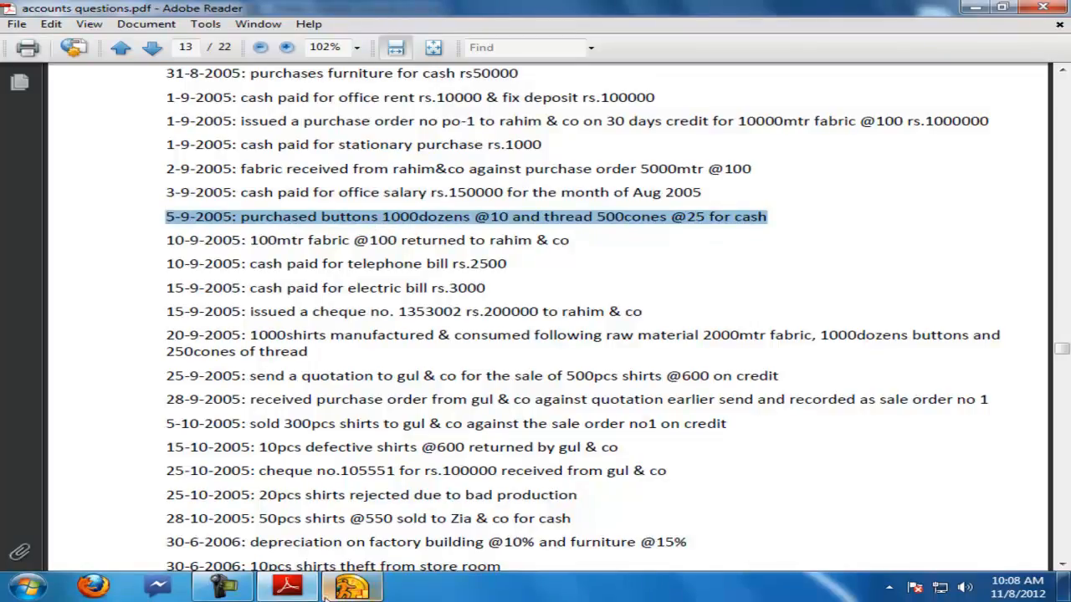
pyautogui.click(352, 585)
# Step: Close the journal form, open the Vendor Center, and add a second vendor by entering only the vendor's name
pyautogui.click(1060, 25)
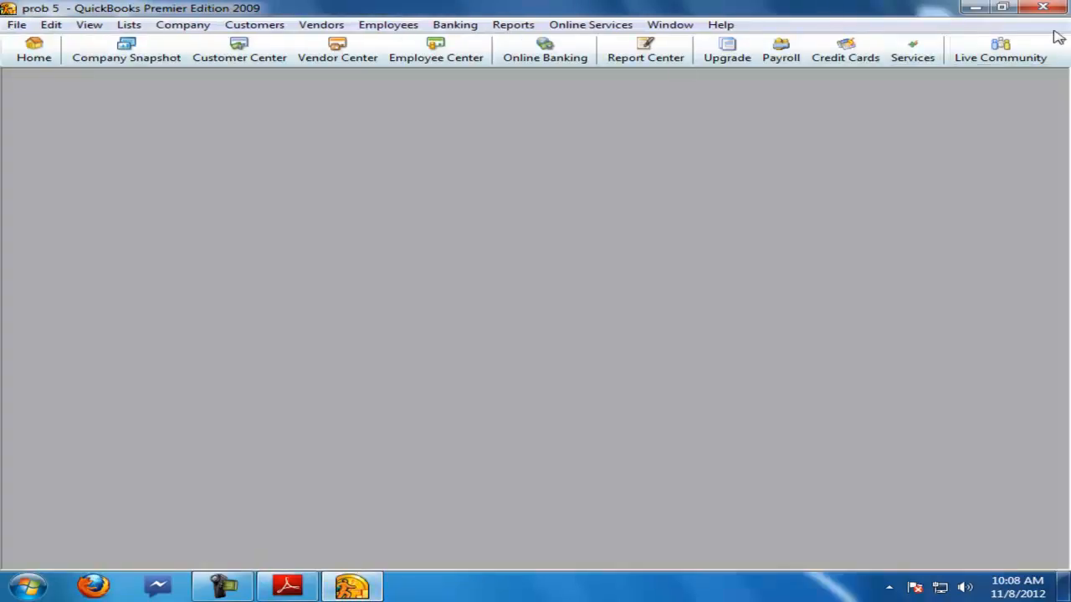
pyautogui.click(33, 50)
pyautogui.click(36, 119)
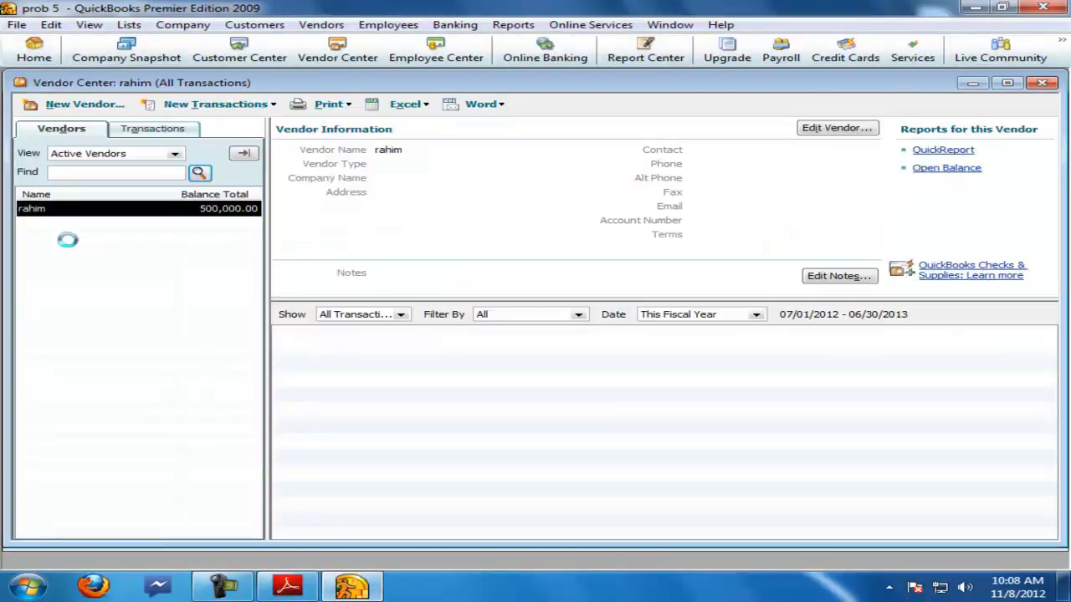
pyautogui.rightClick(83, 209)
pyautogui.click(79, 104)
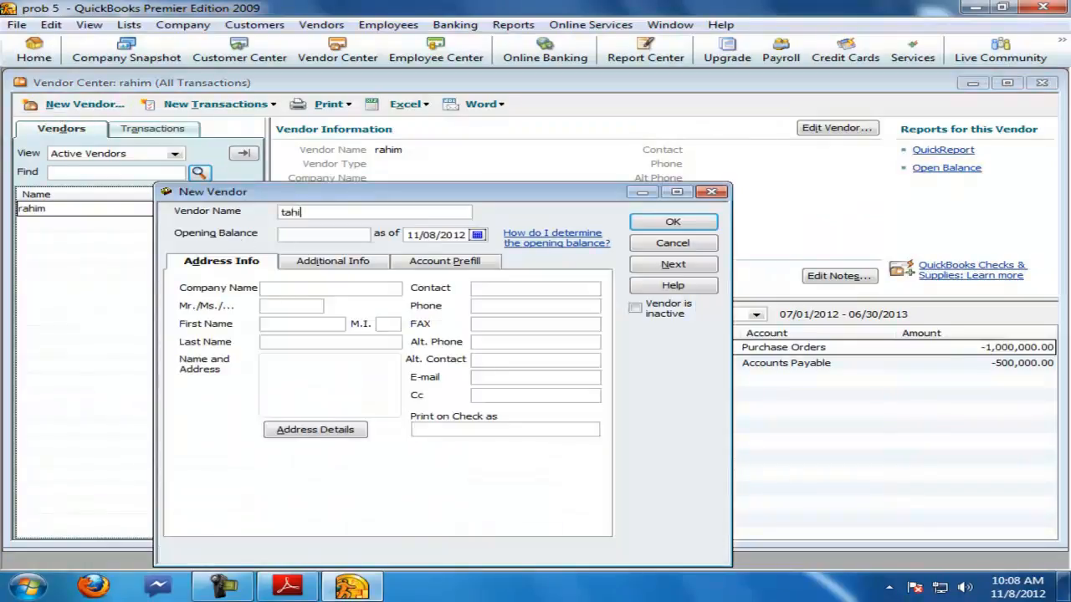
pyautogui.click(670, 222)
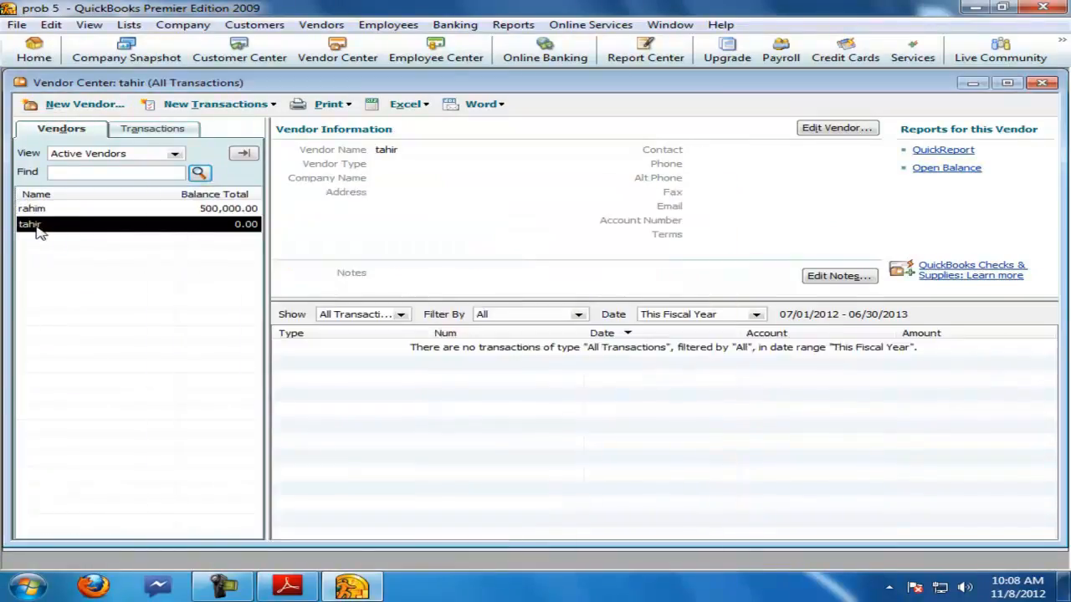
# Step: Start a bill with received items for the newly added vendor, maximize it, and set the reference number to p2
pyautogui.rightClick(34, 226)
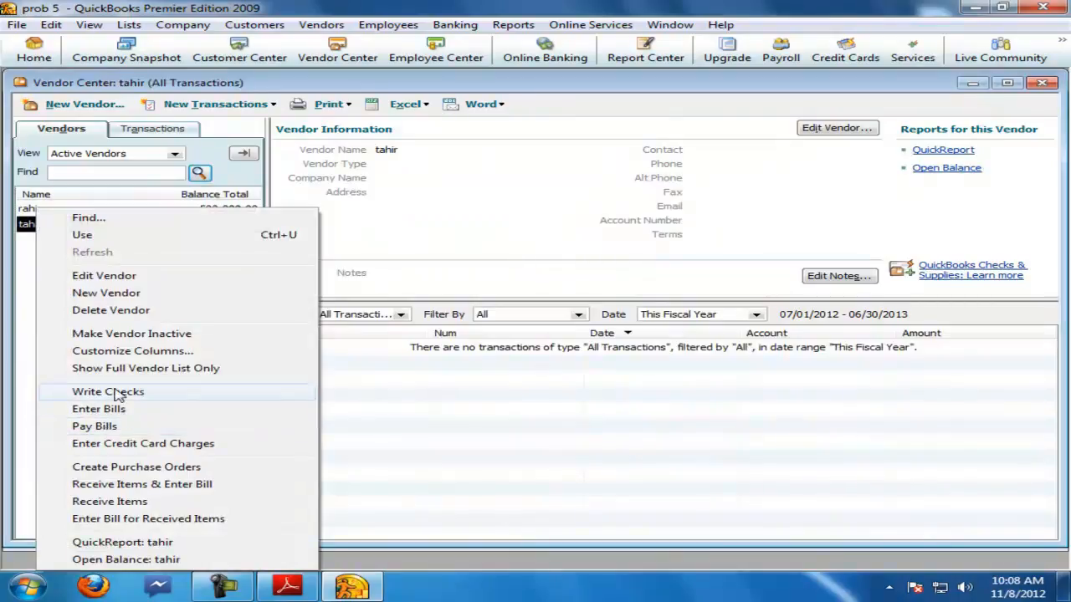
pyautogui.click(140, 485)
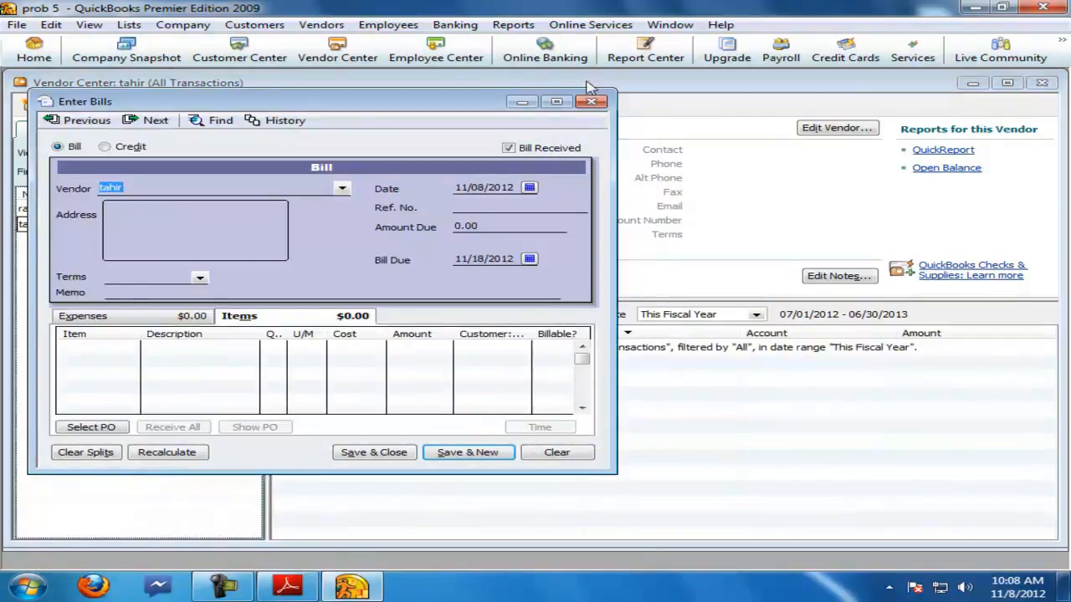
pyautogui.click(572, 102)
pyautogui.click(439, 163)
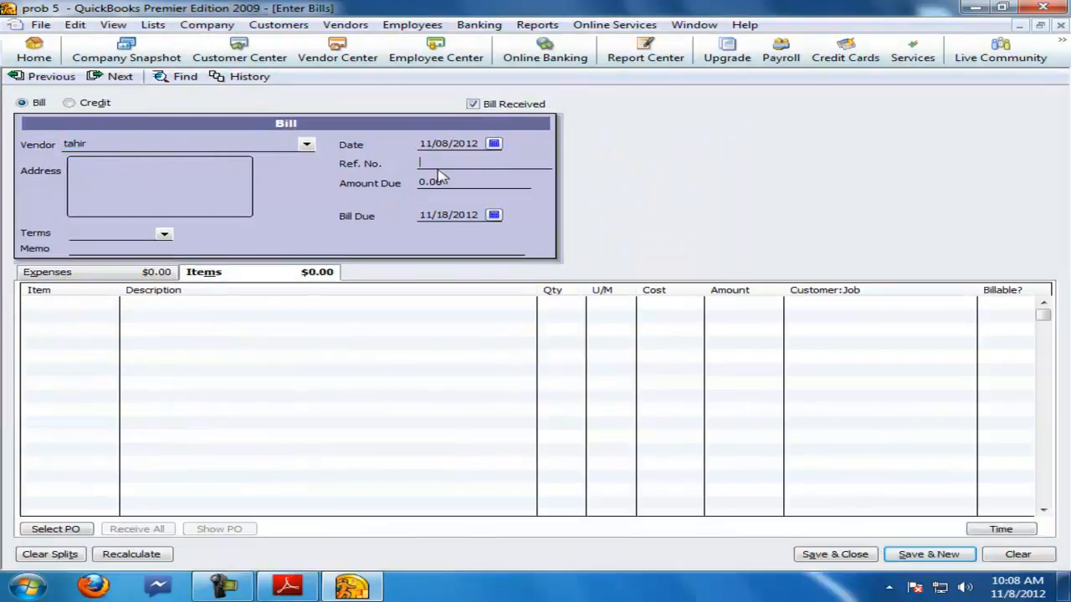
# Step: Create an Inventory Part item named bttons with income account sales for the bill's first line
pyautogui.click(28, 304)
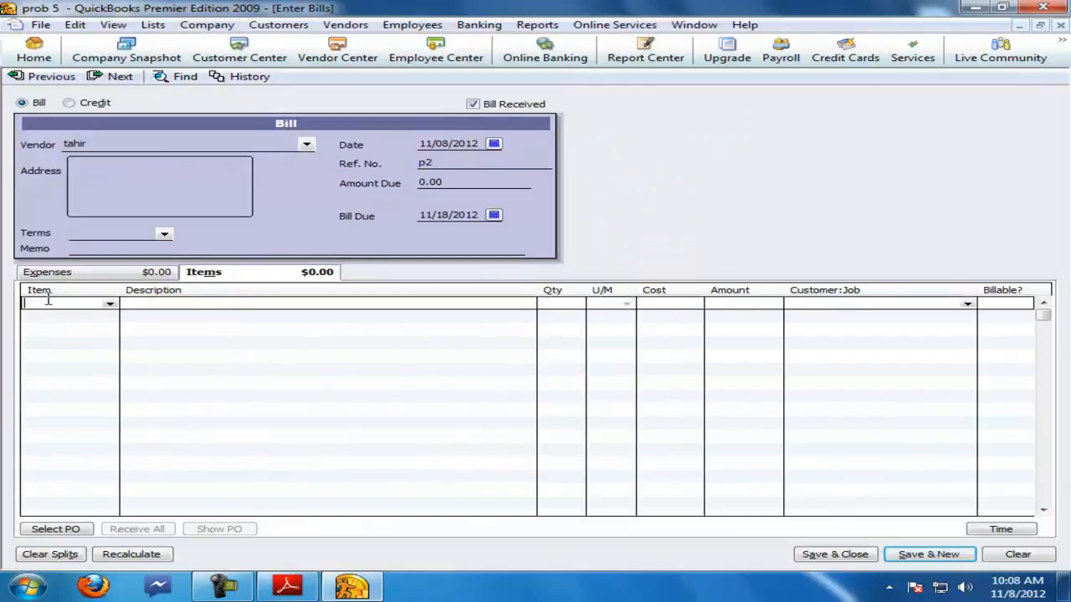
pyautogui.click(110, 303)
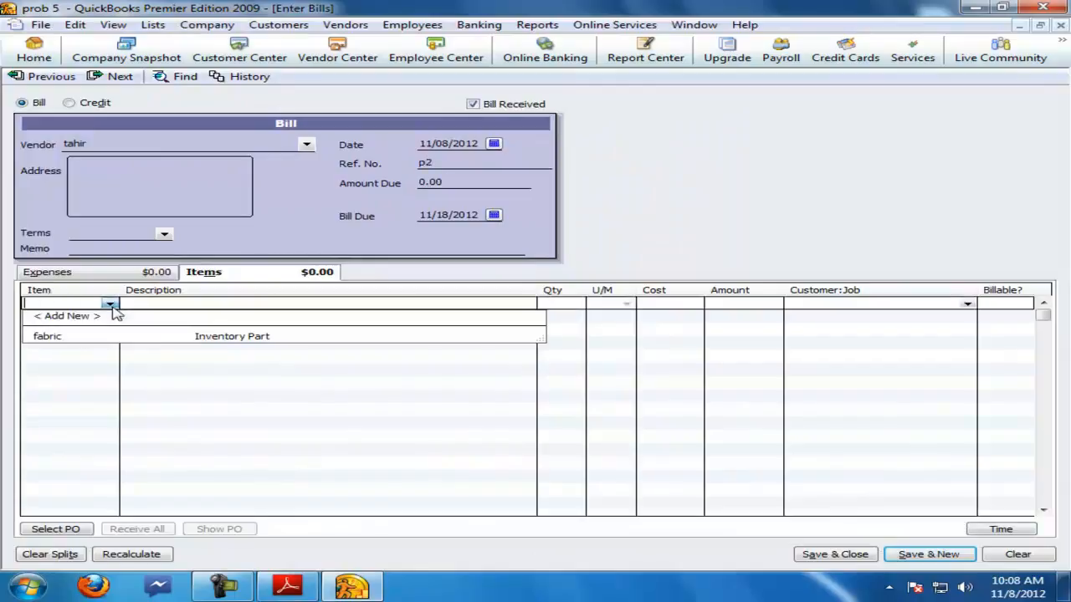
pyautogui.click(67, 317)
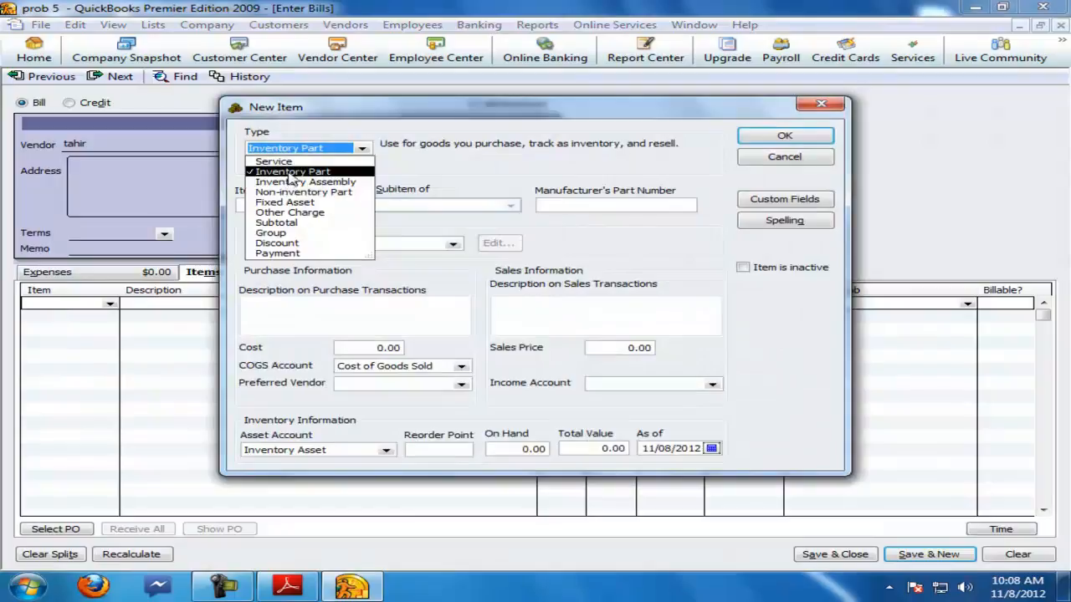
pyautogui.click(291, 173)
pyautogui.click(283, 206)
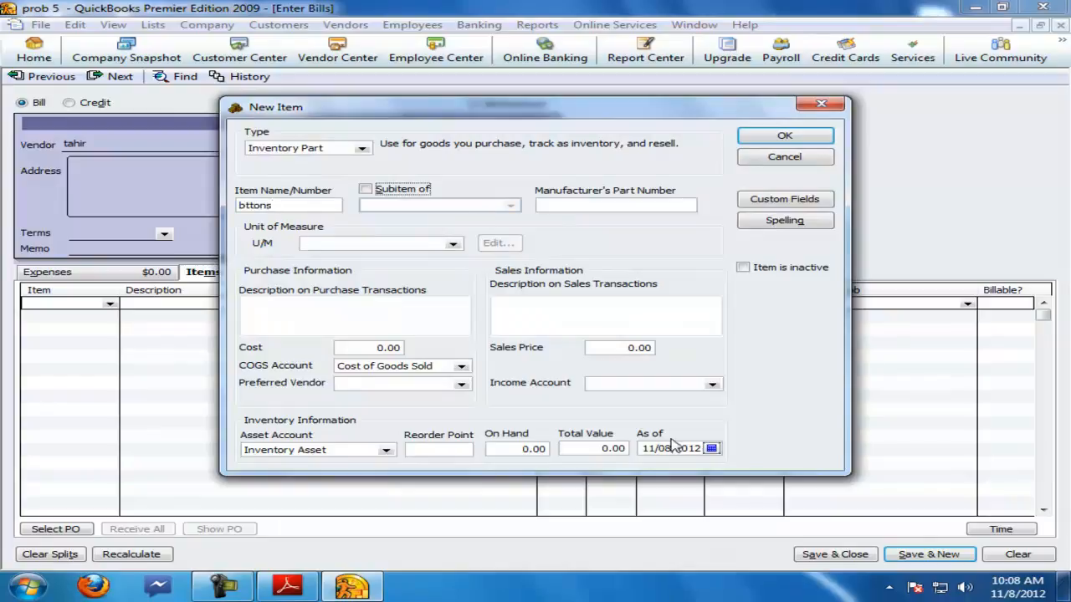
pyautogui.click(711, 384)
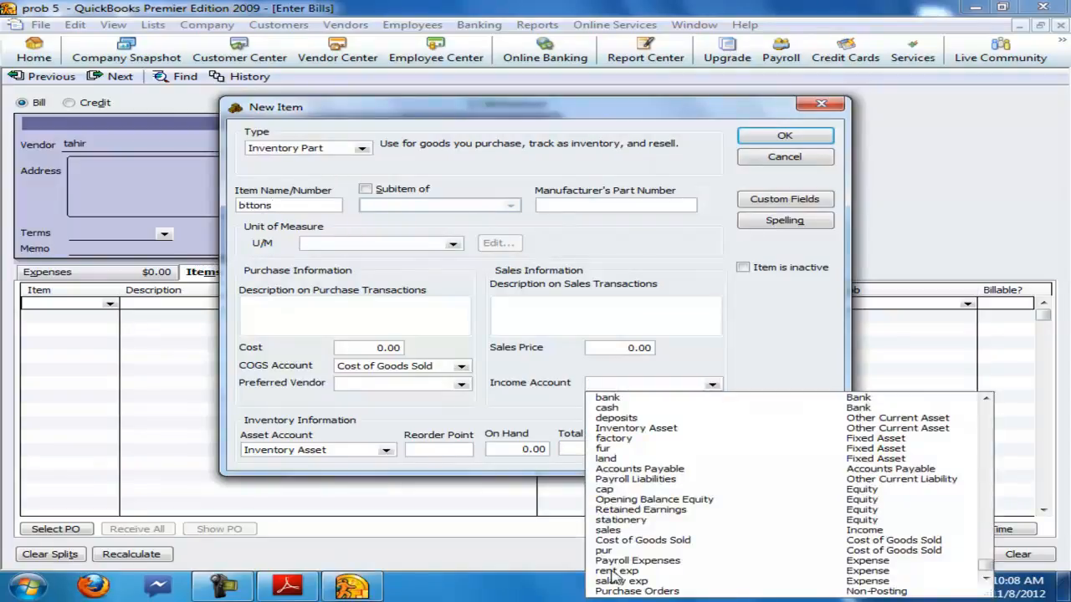
pyautogui.click(617, 531)
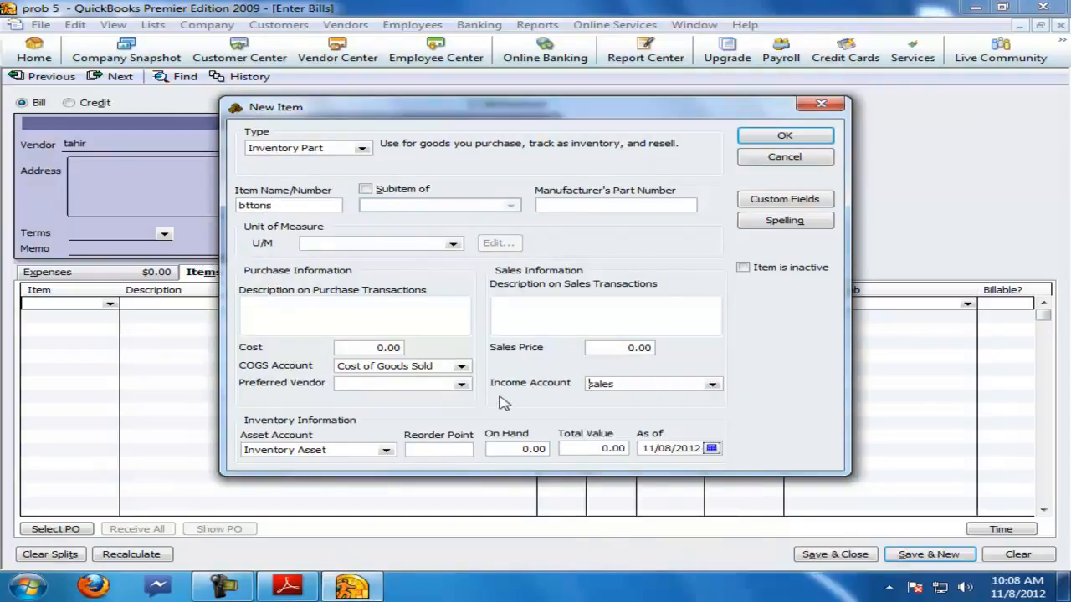
pyautogui.click(770, 144)
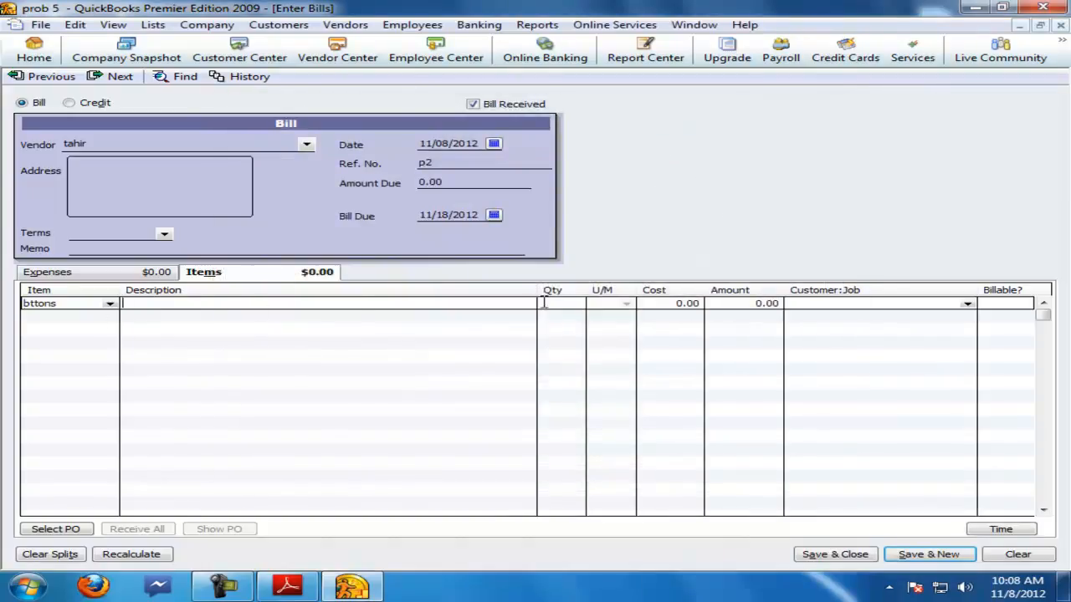
# Step: Set the bttons line to quantity 1,000 and cost 10
pyautogui.write('1,000')
pyautogui.press('Tab')
pyautogui.write('10')
pyautogui.press('Tab')
pyautogui.press('Tab')
pyautogui.press('Tab')
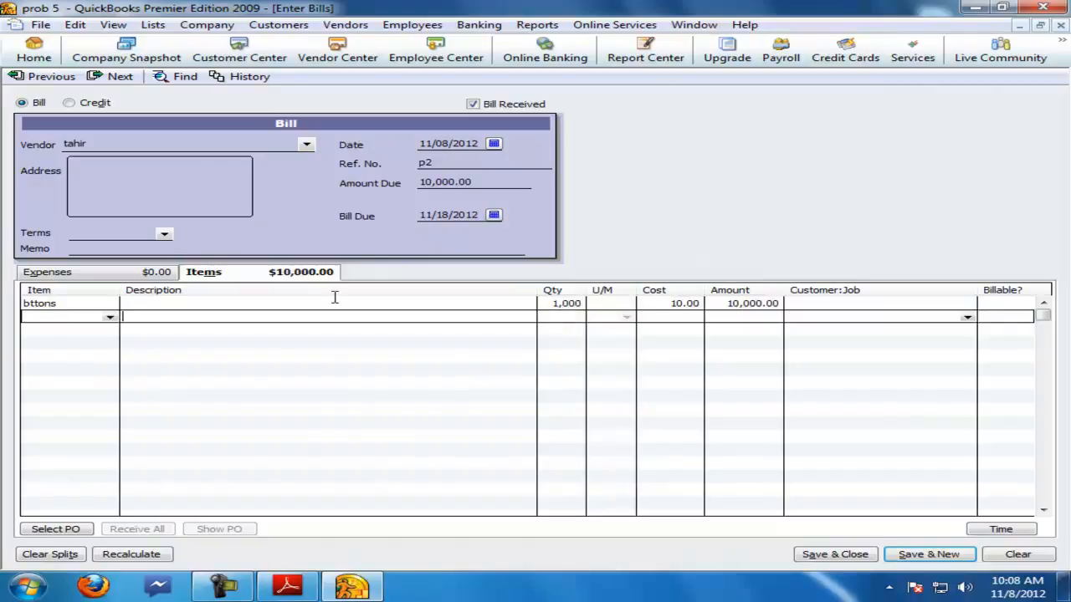
# Step: Create an Inventory Part item named thread with income account sales for the bill's second line
pyautogui.click(110, 317)
pyautogui.click(72, 329)
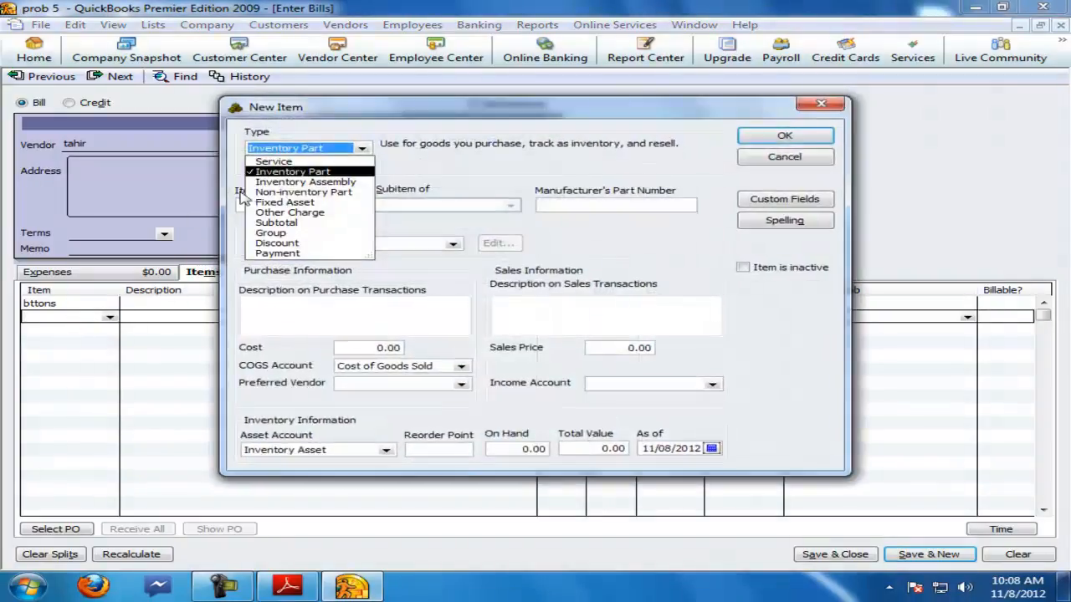
pyautogui.click(292, 172)
pyautogui.click(284, 205)
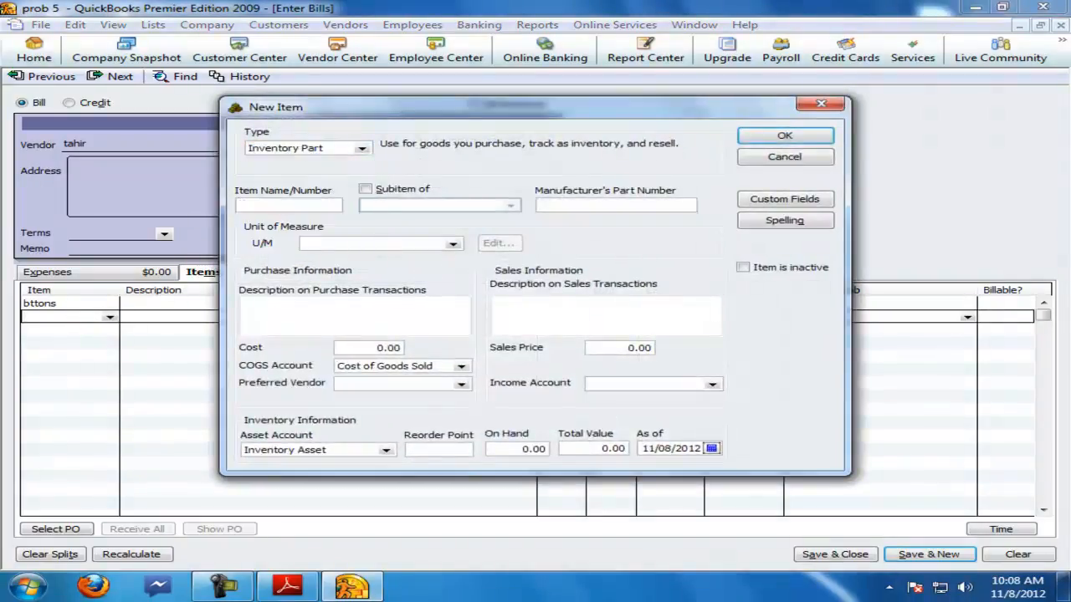
pyautogui.click(712, 384)
pyautogui.click(615, 536)
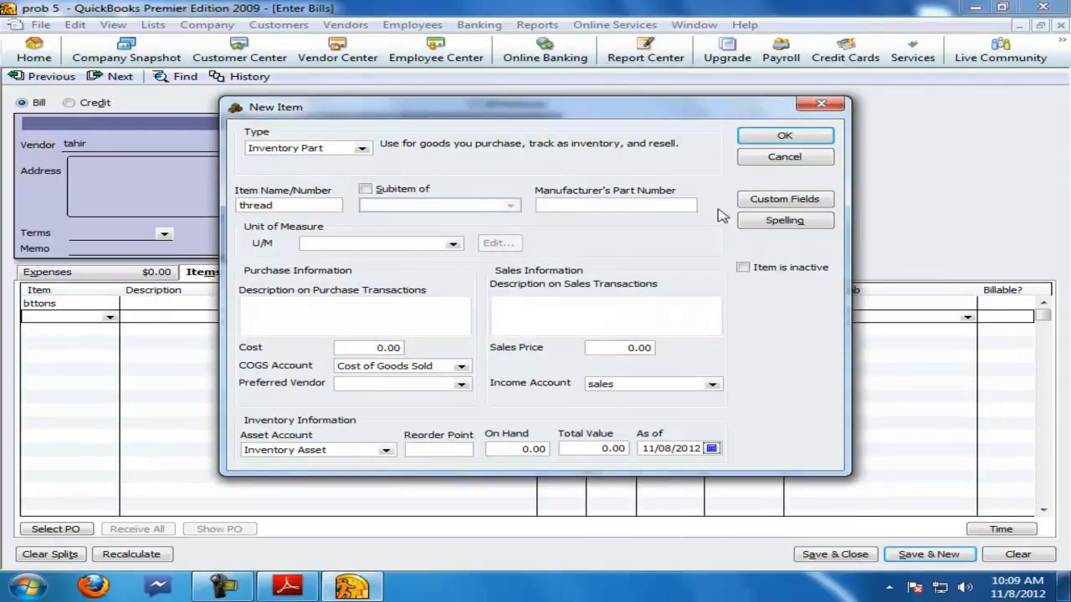
pyautogui.click(757, 141)
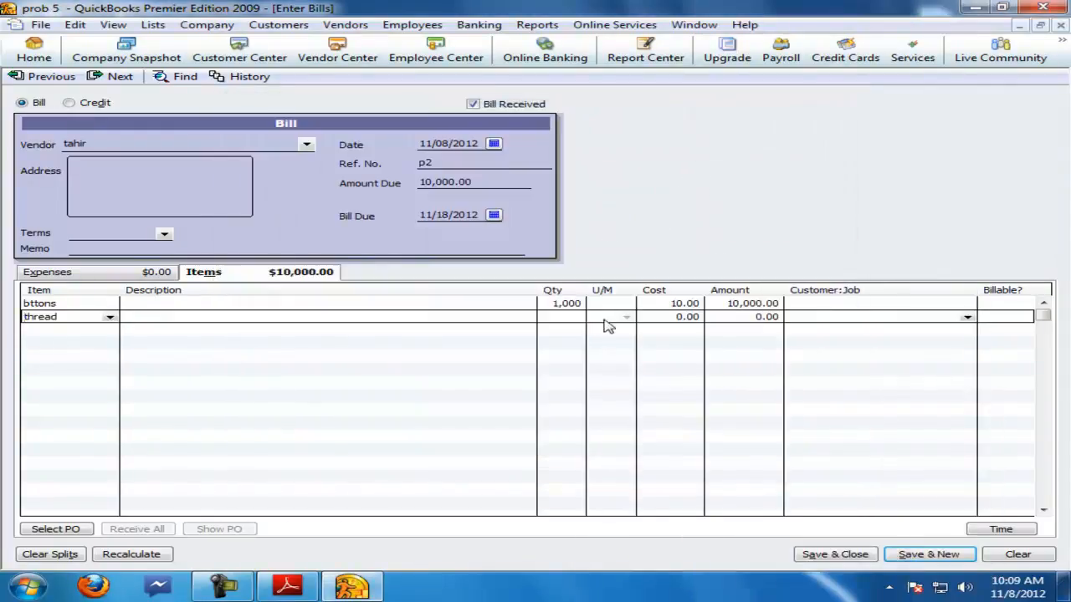
# Step: Set the thread line to quantity 500 and cost 25, and save the bill
pyautogui.press('Tab')
pyautogui.write('25')
pyautogui.press('Tab')
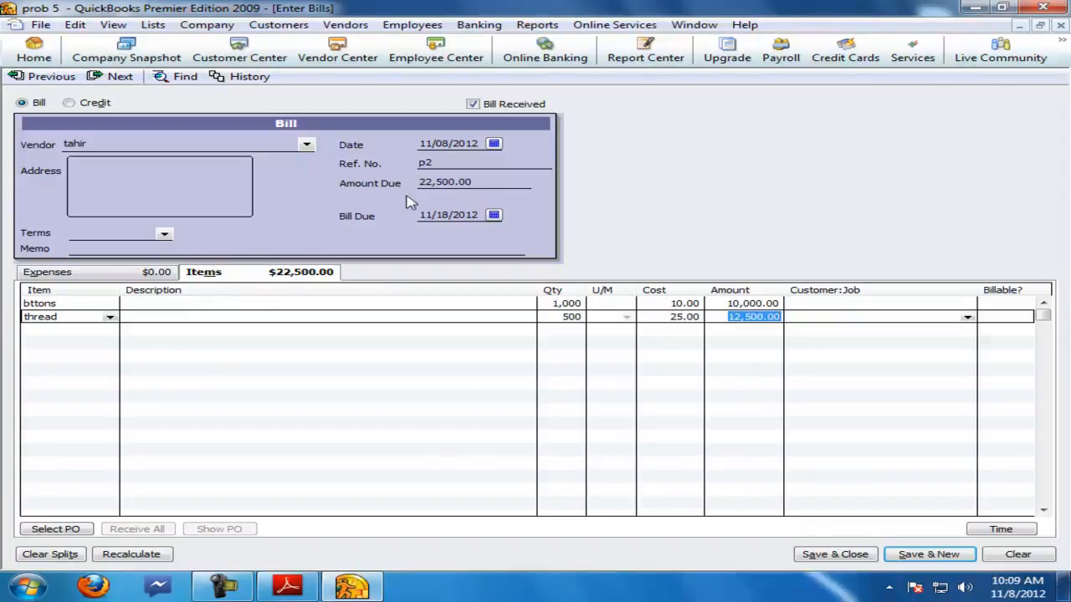
pyautogui.click(920, 554)
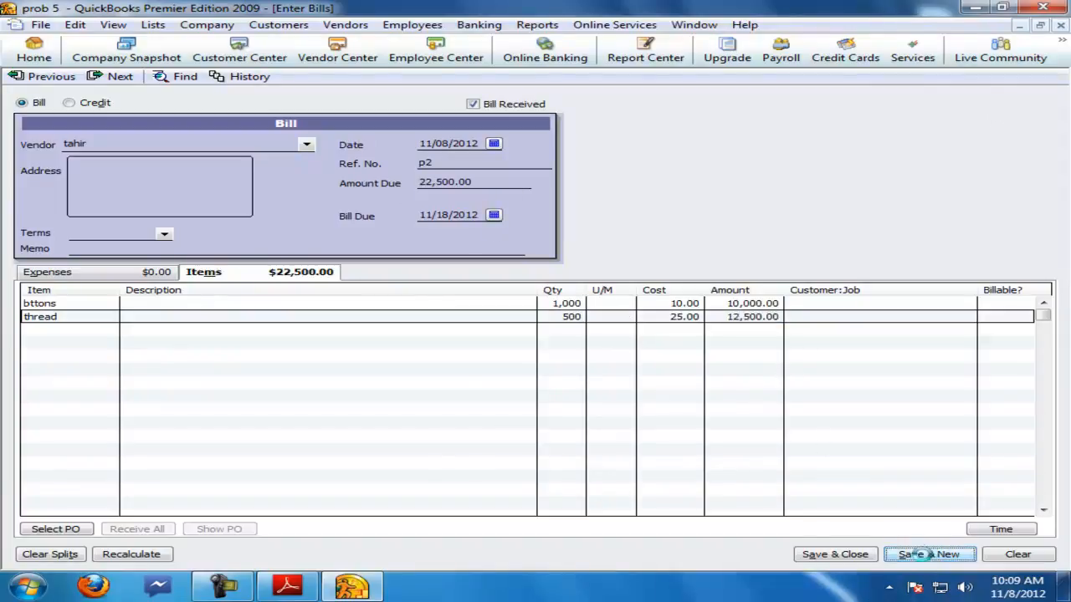
# Step: Pay bill p2 in full from the cash account through the Vendor Center, and close the payment summary and the Vendor Center
pyautogui.click(337, 50)
pyautogui.rightClick(17, 199)
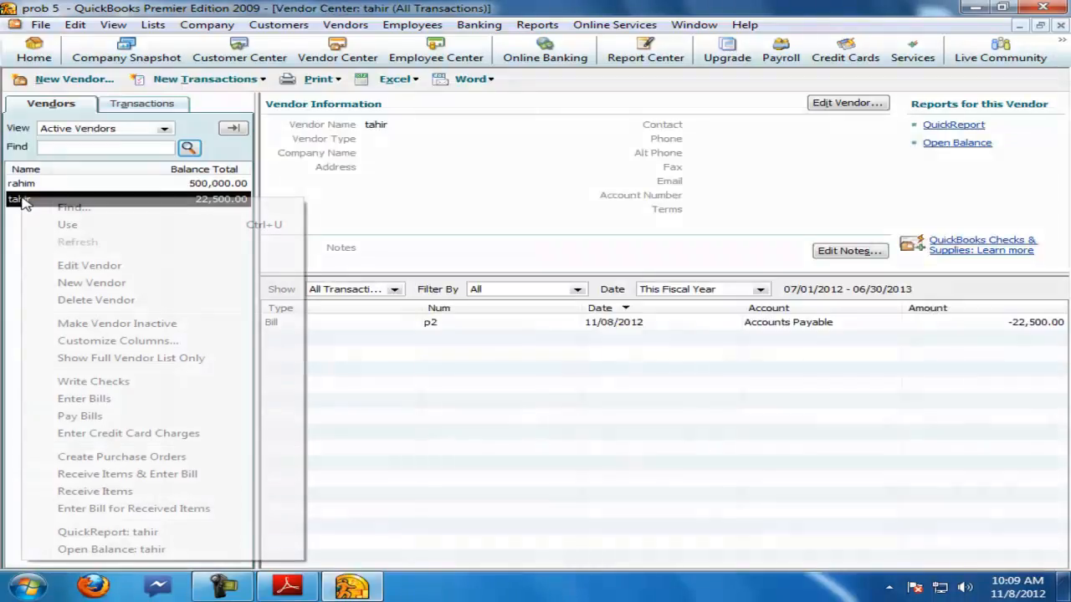
pyautogui.click(84, 416)
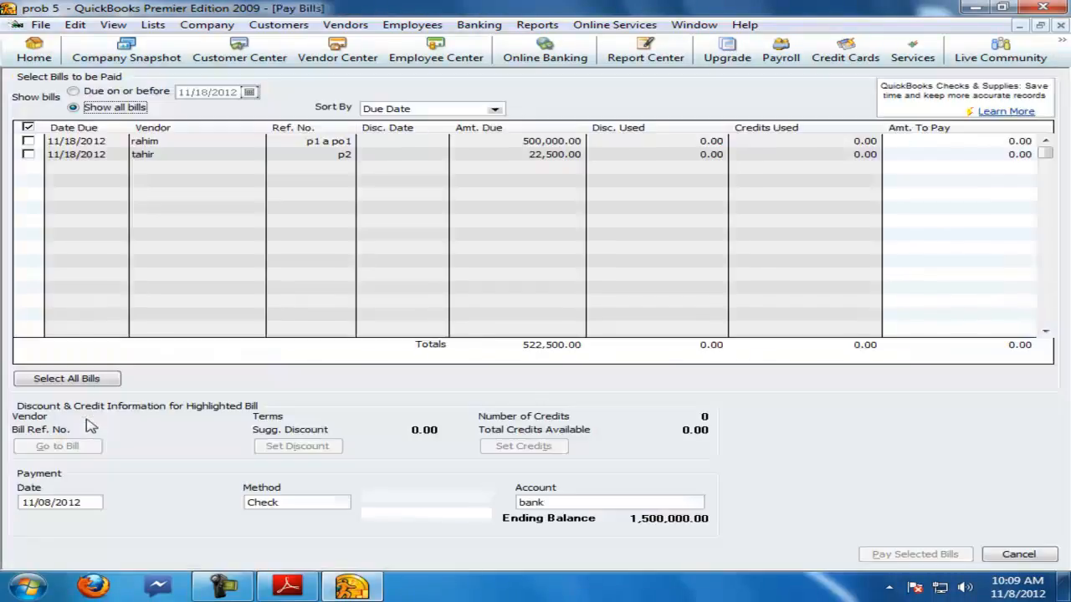
pyautogui.click(33, 154)
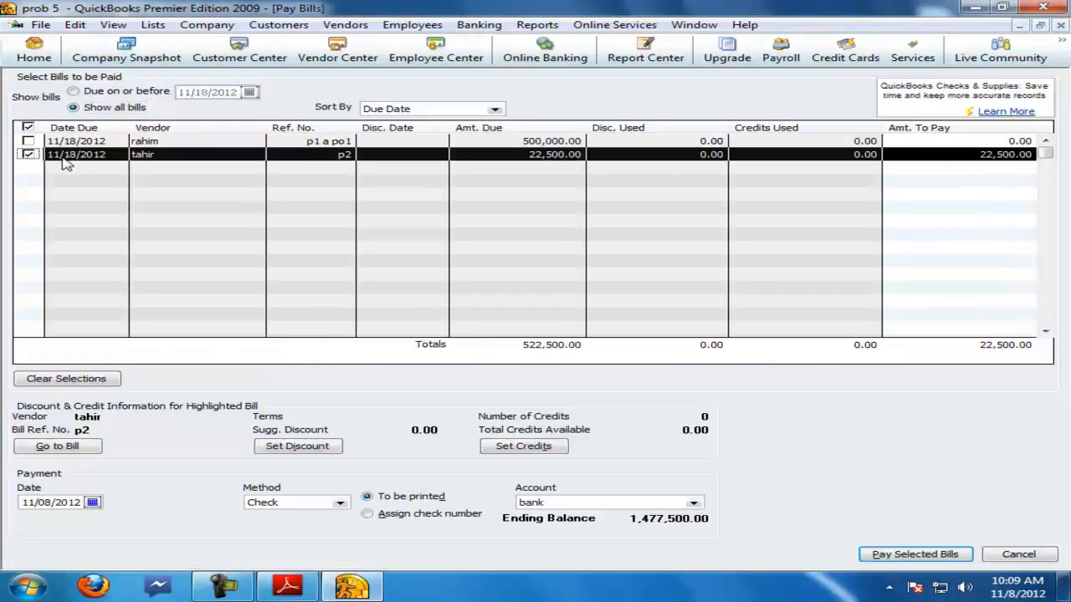
pyautogui.click(693, 502)
pyautogui.click(606, 546)
pyautogui.click(462, 268)
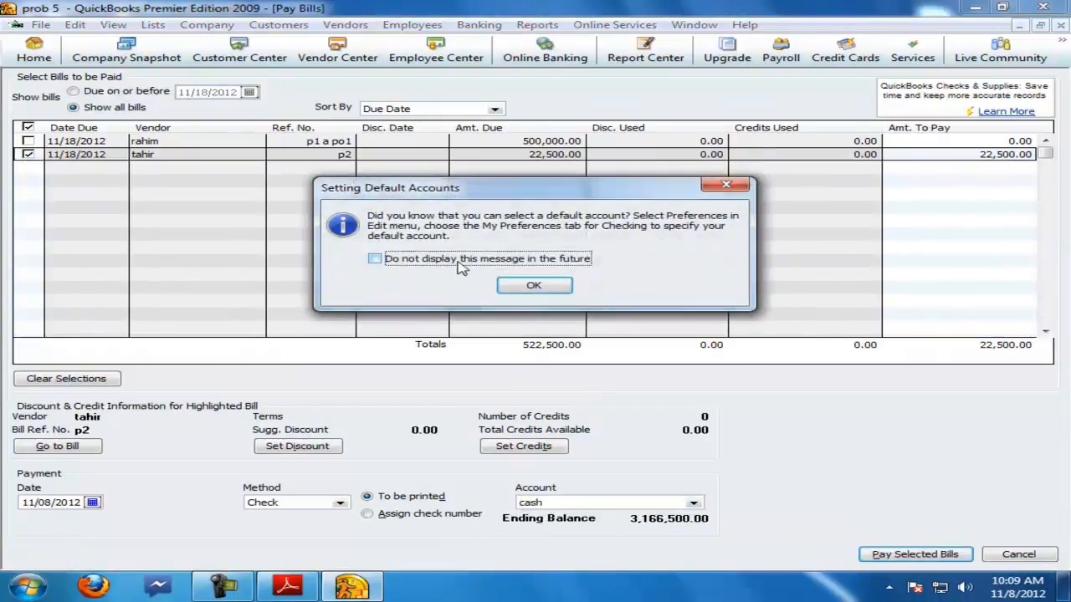
pyautogui.click(517, 287)
pyautogui.press('Return')
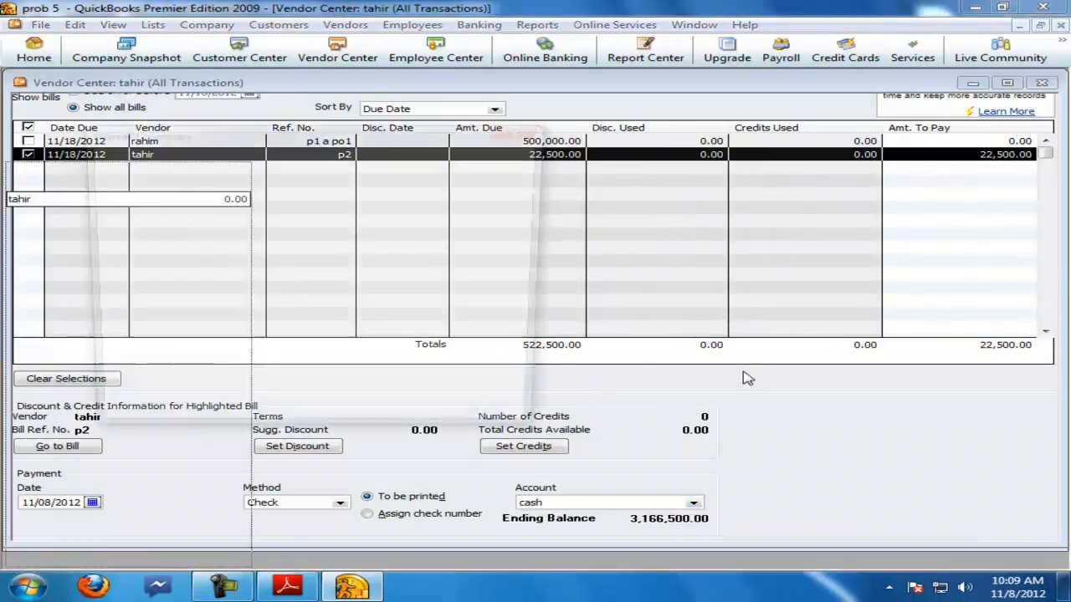
pyautogui.click(427, 425)
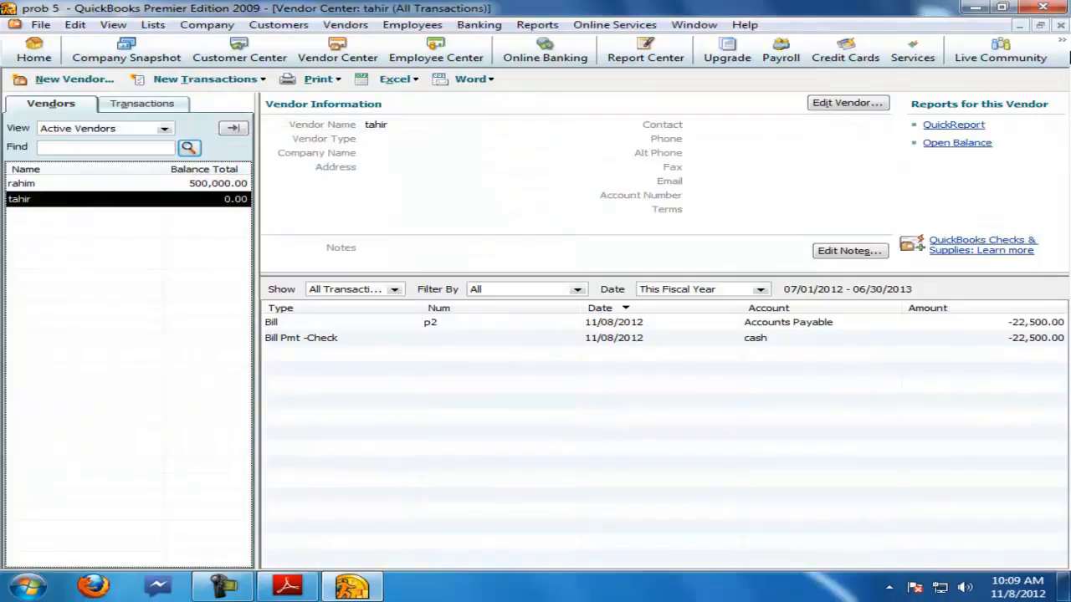
pyautogui.click(1060, 25)
# Step: Highlight the 10-9-2005 fabric return in the PDF, and start an items credit for the fabric supplier with reference number pr1 a p1
pyautogui.click(287, 585)
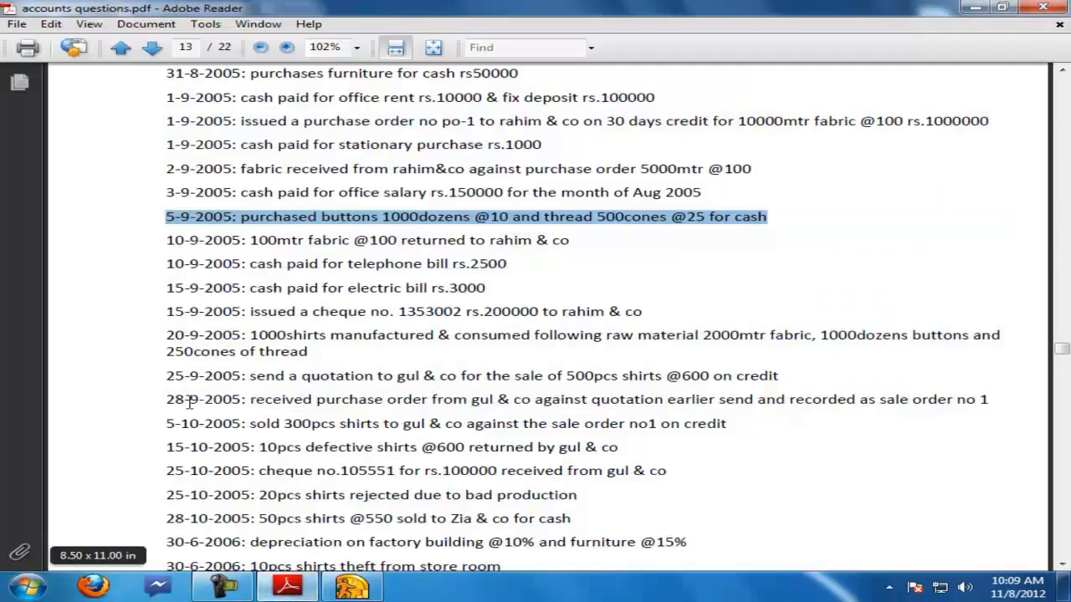
pyautogui.moveTo(168, 240); pyautogui.dragTo(567, 240)
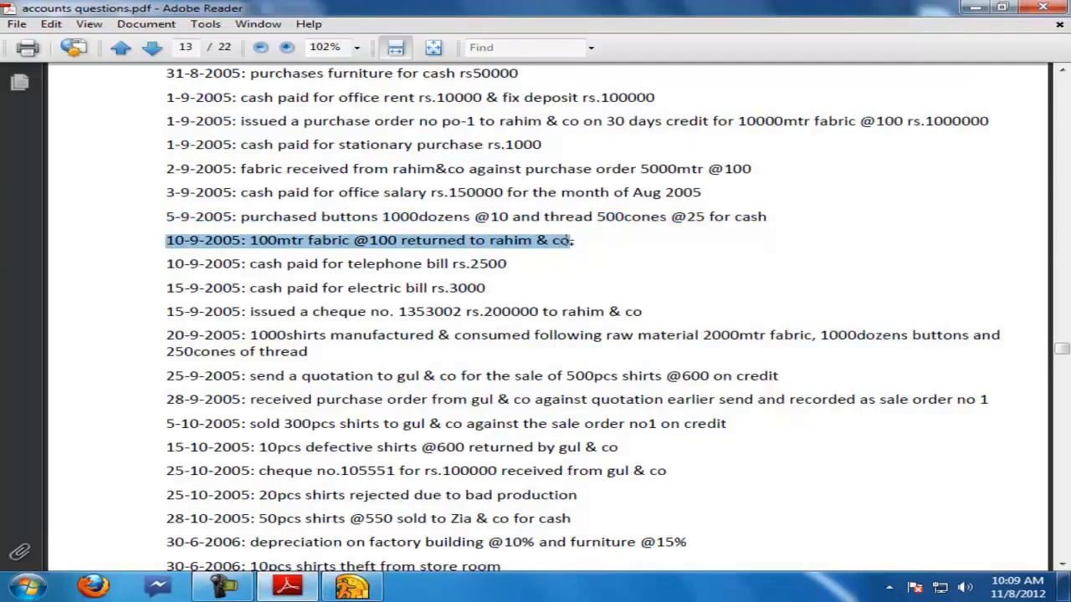
pyautogui.click(352, 585)
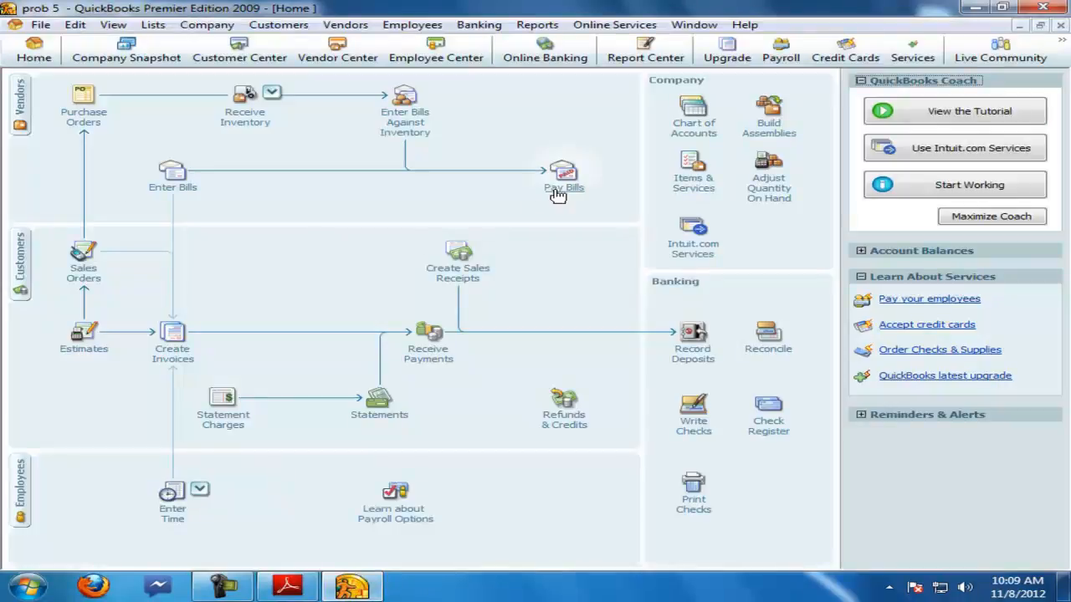
pyautogui.click(172, 180)
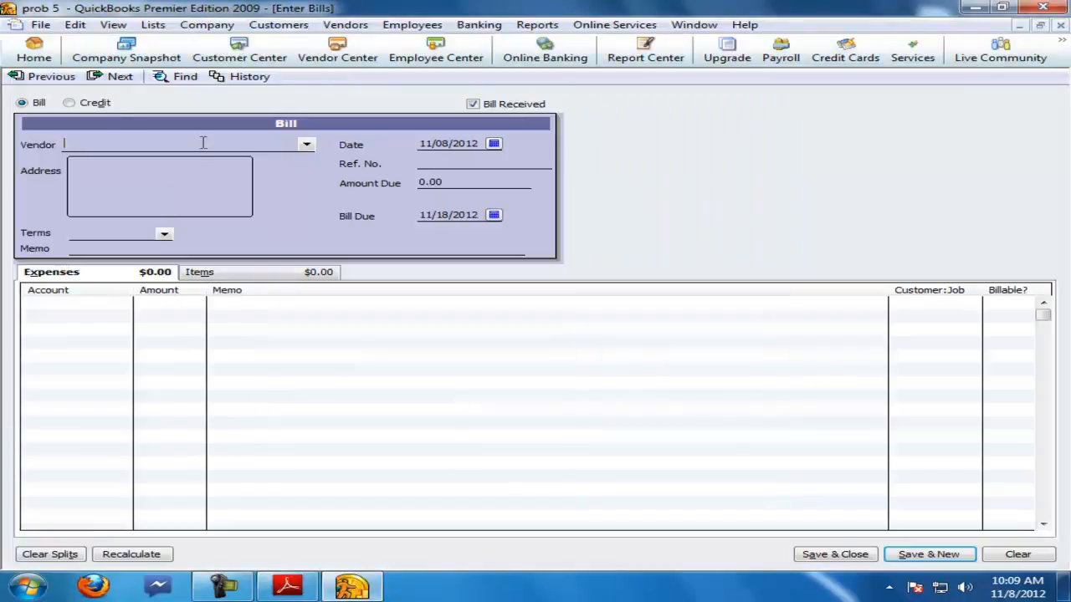
pyautogui.click(69, 95)
pyautogui.click(216, 243)
pyautogui.click(247, 136)
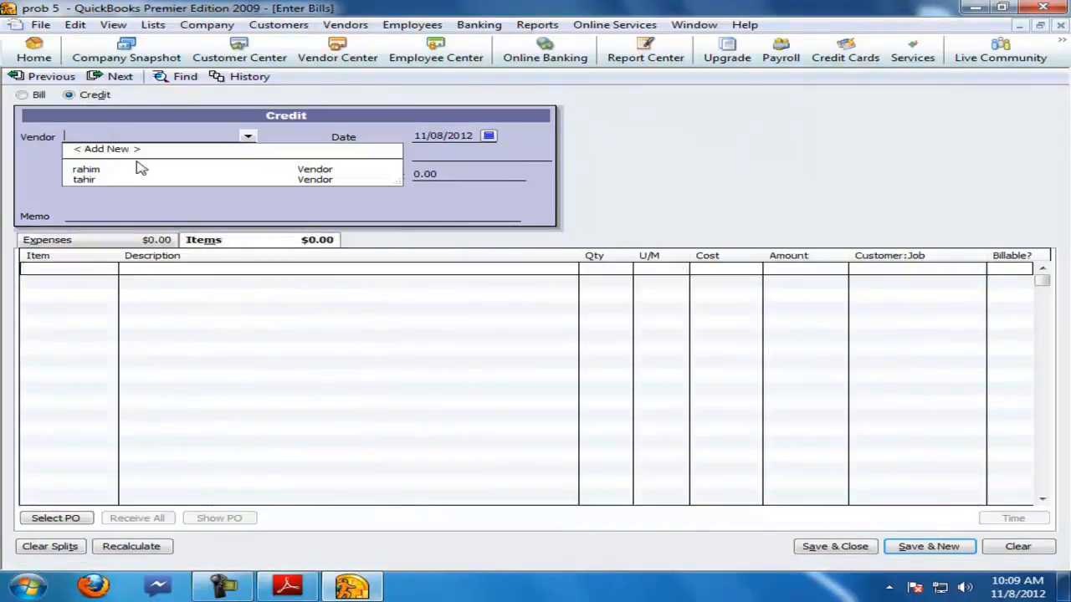
pyautogui.click(87, 170)
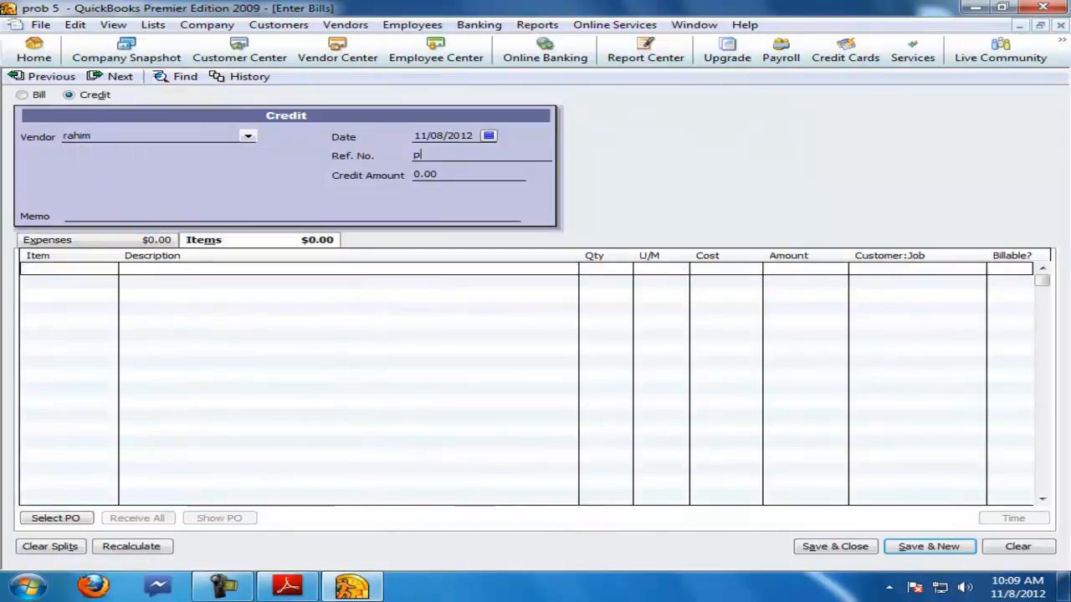
# Step: Add fabric with quantity 100 to the vendor credit, save it, and close the form
pyautogui.click(81, 270)
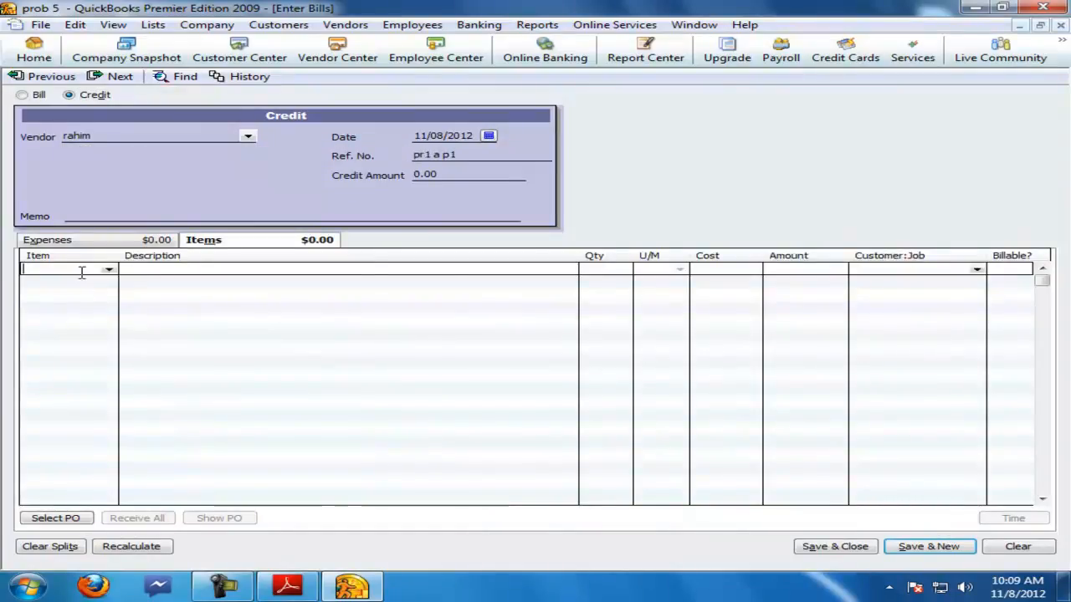
pyautogui.write('fabric')
pyautogui.press('Tab')
pyautogui.write('100')
pyautogui.press('Tab')
pyautogui.hotkey('alt', 's')
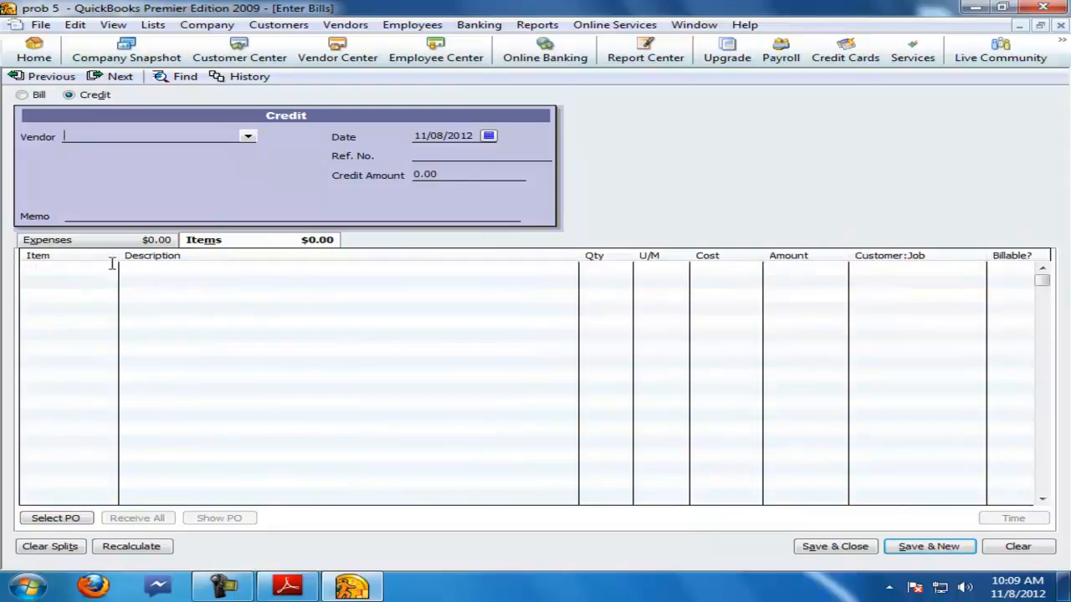
pyautogui.click(1059, 25)
# Step: Switch to the PDF and highlight the 10-9-2005 telephone bill and the 15-9-2005 electric bill transactions
pyautogui.click(287, 585)
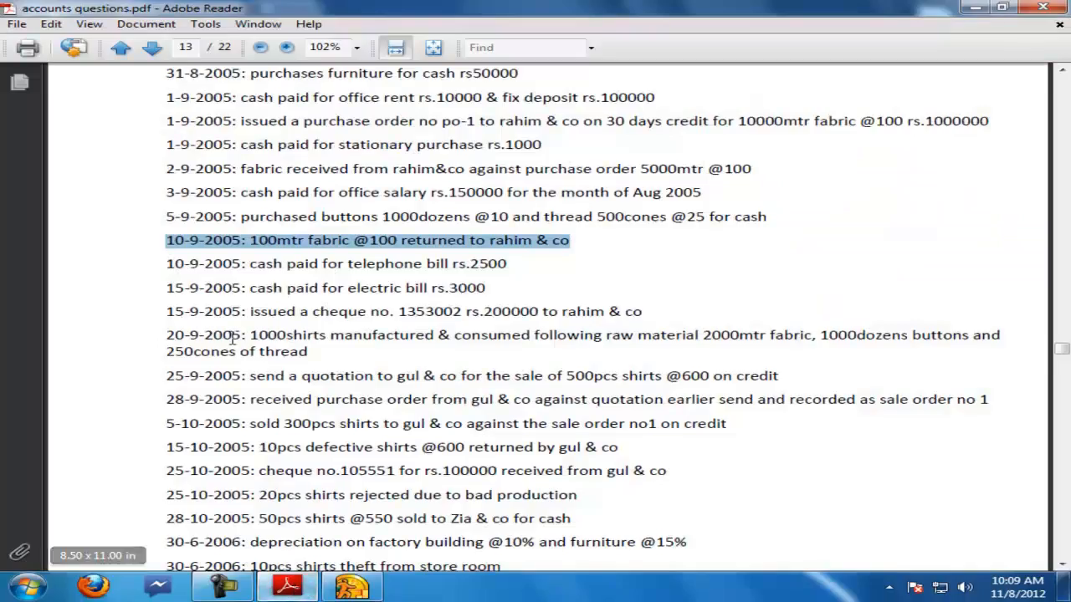
pyautogui.moveTo(167, 264); pyautogui.dragTo(488, 260)
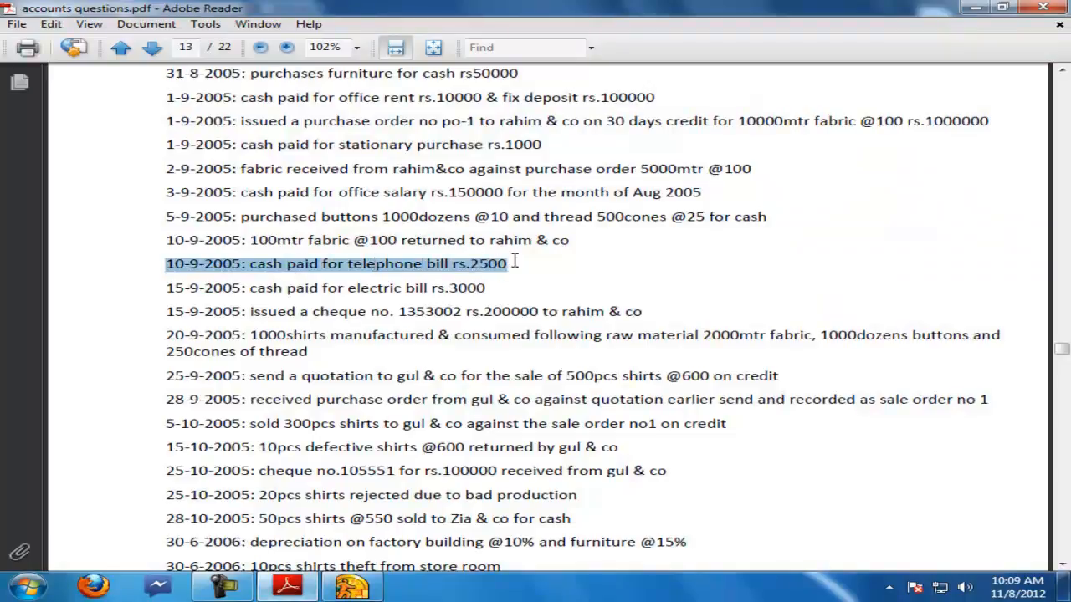
pyautogui.moveTo(166, 288); pyautogui.dragTo(476, 287)
# Step: Return to QuickBooks, open a general journal entry, and create an Equity account named tel exp for its first line
pyautogui.click(351, 586)
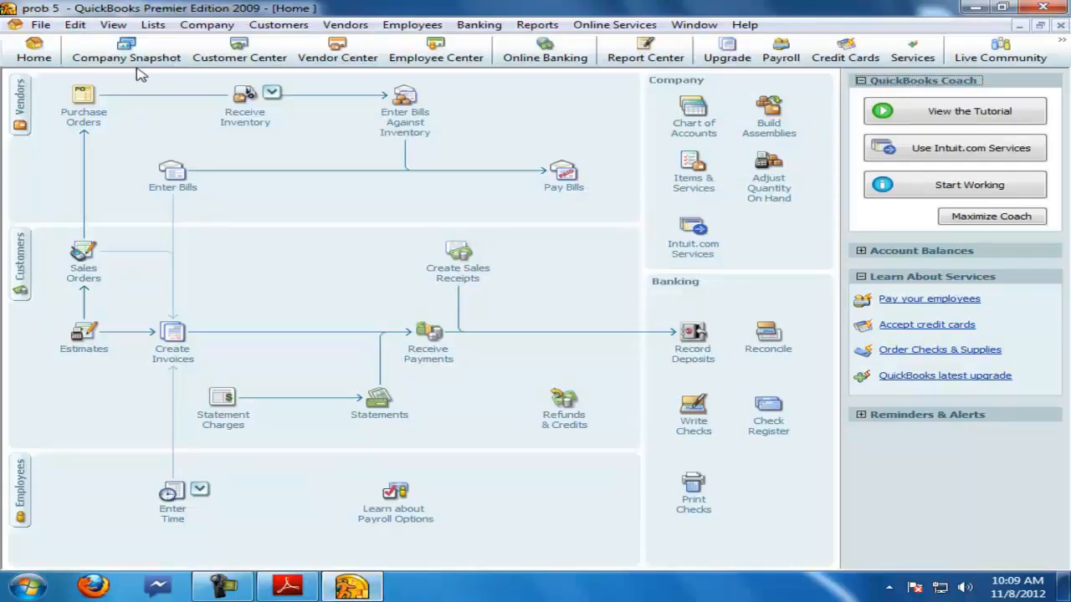
pyautogui.click(207, 24)
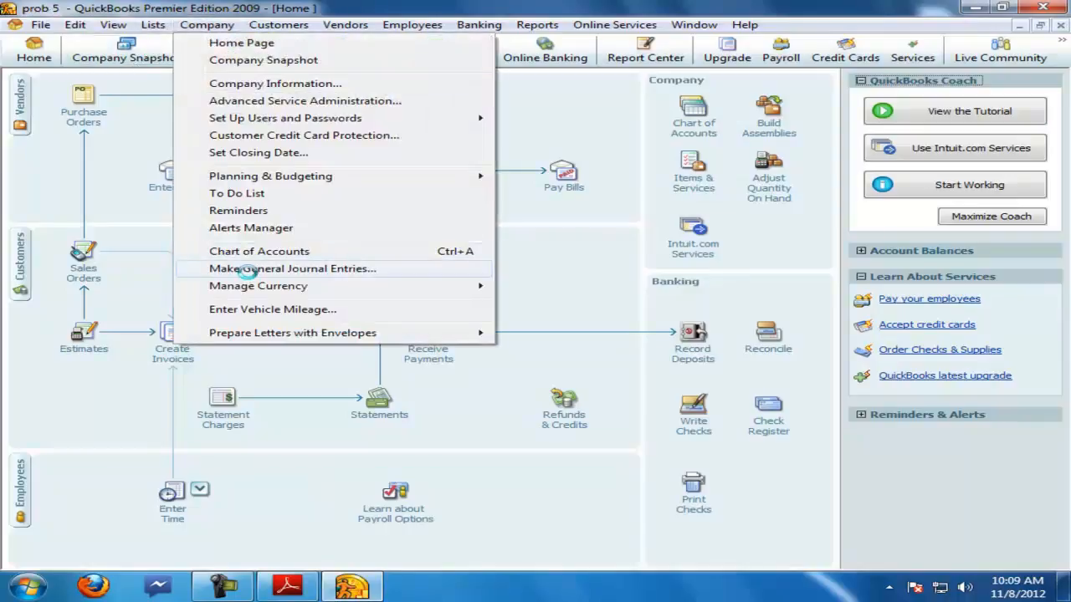
pyautogui.click(246, 276)
pyautogui.click(191, 148)
pyautogui.click(80, 158)
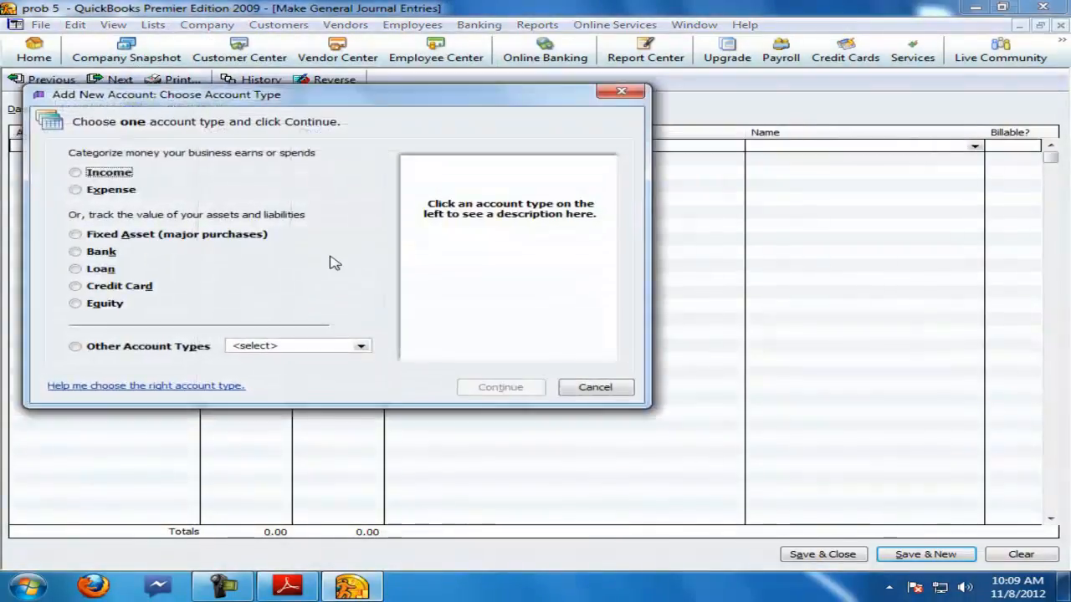
pyautogui.click(107, 305)
pyautogui.click(493, 387)
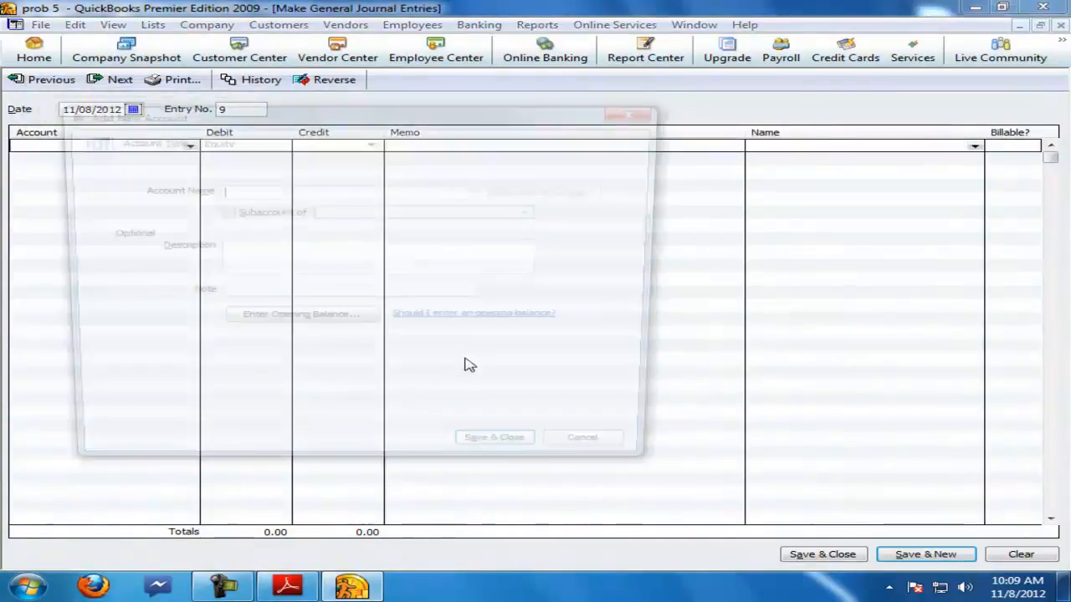
pyautogui.write('tel exp')
pyautogui.press('Return')
# Step: Check the telephone bill amount in the PDF, debit tel exp 2,500, credit cash 2,500, and save the journal entry
pyautogui.click(292, 589)
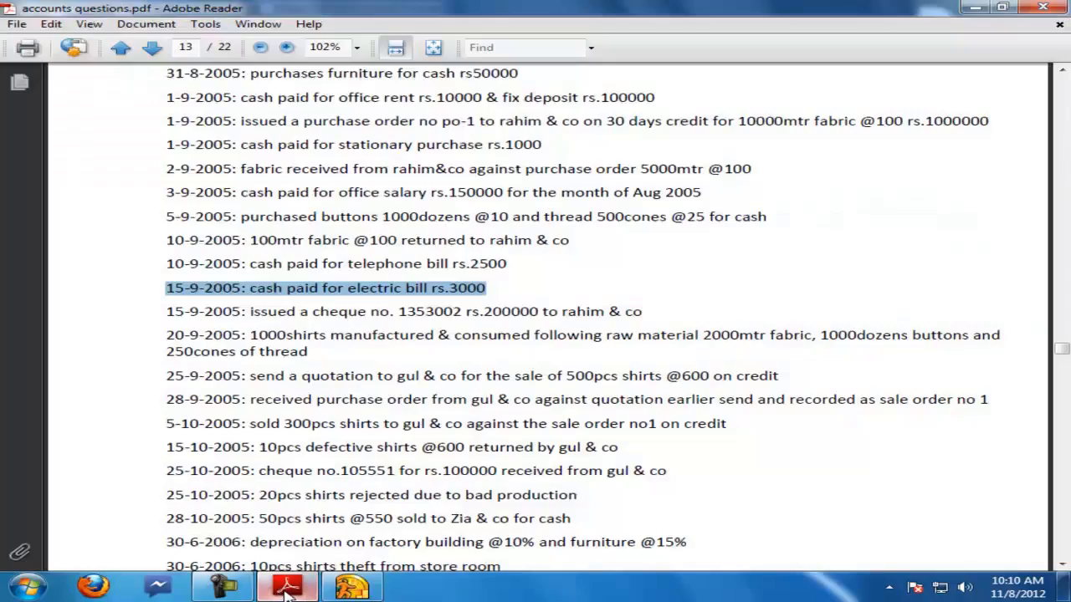
pyautogui.click(339, 592)
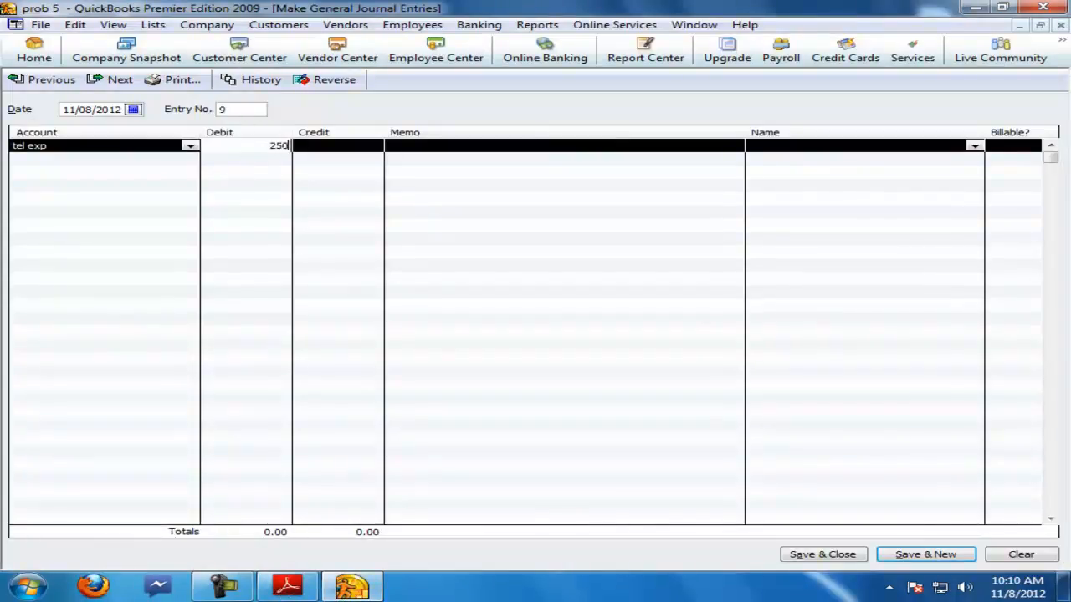
pyautogui.click(173, 158)
pyautogui.click(191, 160)
pyautogui.click(38, 203)
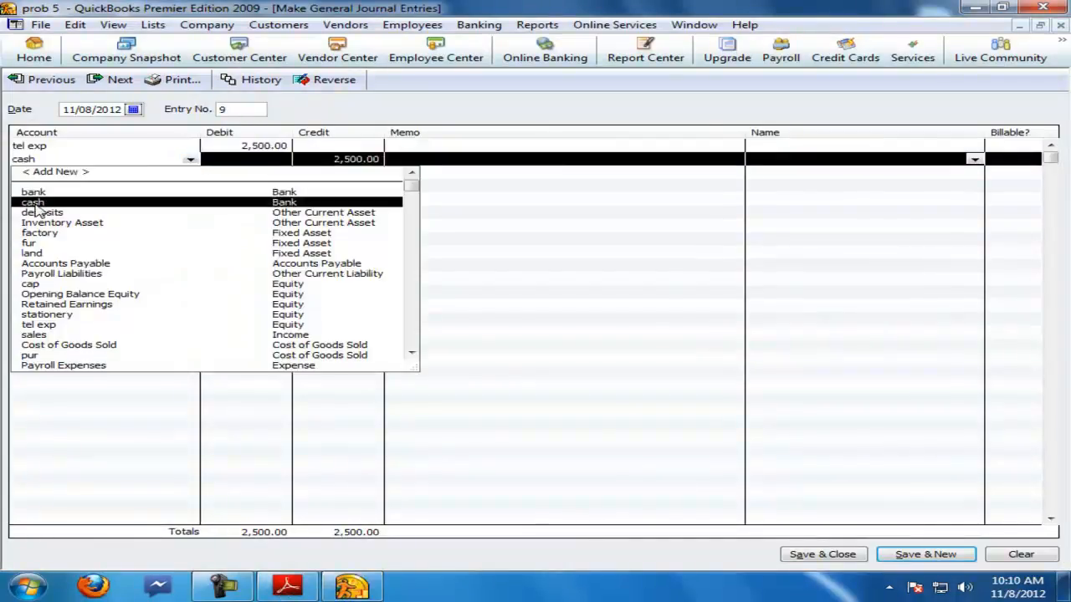
pyautogui.press('Return')
# Step: Create an Expense account named elec exp for the first line of the new journal entry
pyautogui.click(189, 145)
pyautogui.click(191, 146)
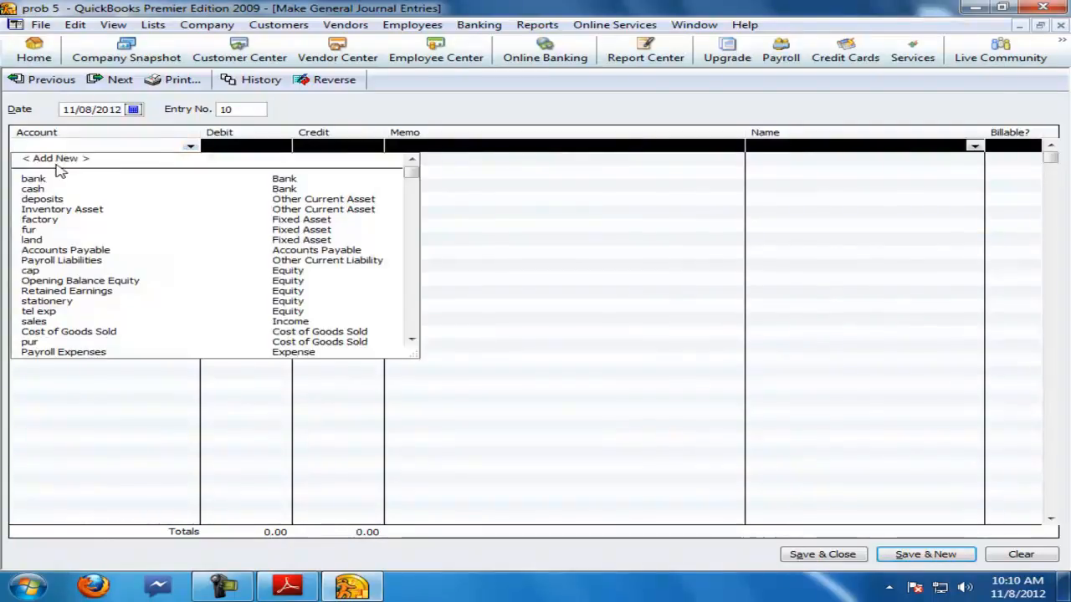
pyautogui.click(62, 172)
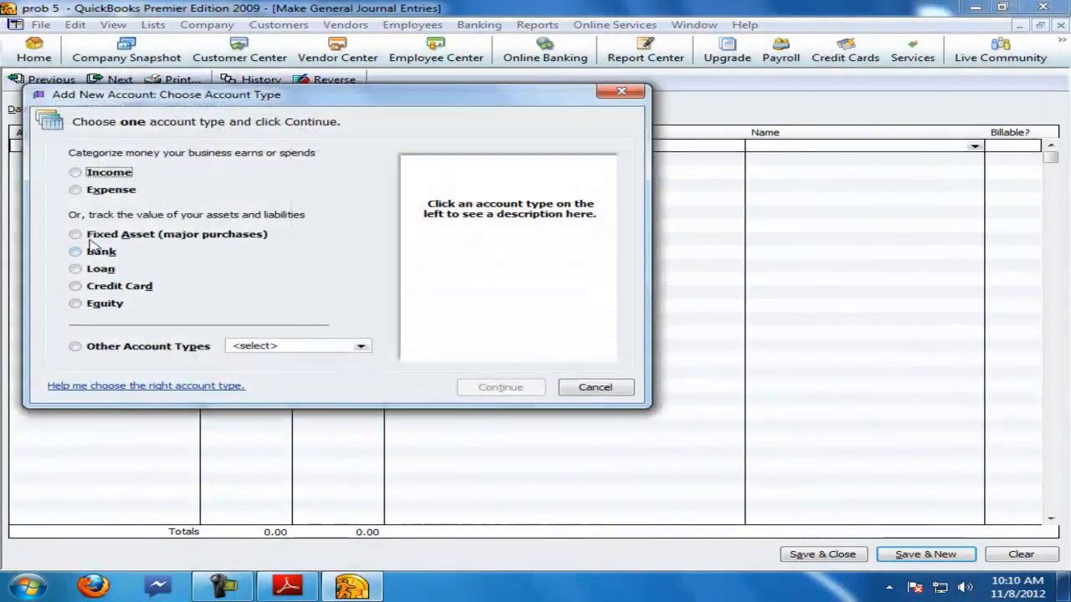
pyautogui.click(107, 197)
pyautogui.click(477, 388)
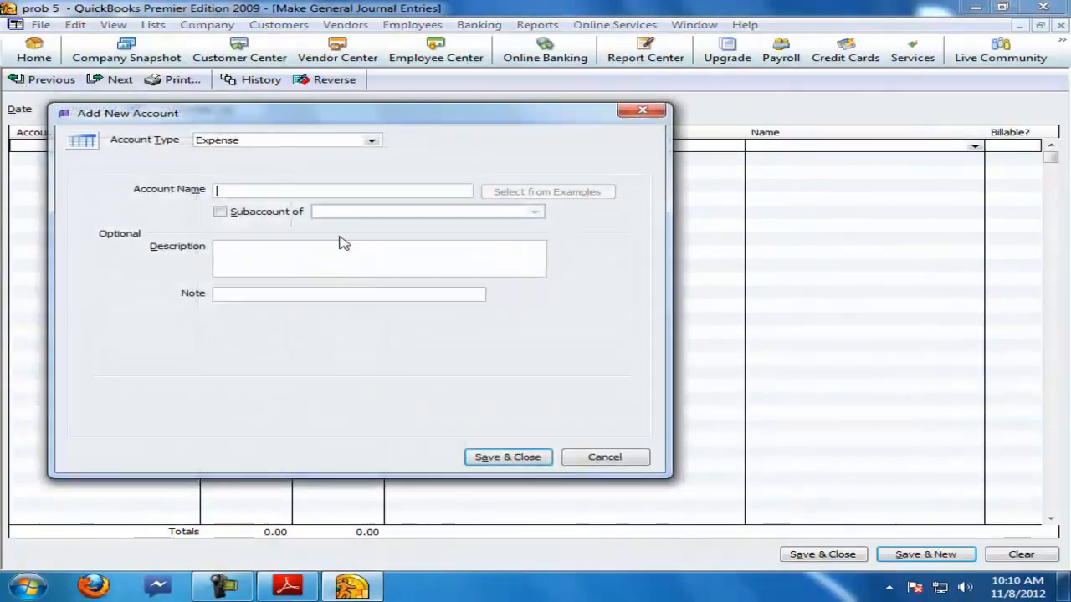
pyautogui.write('elec exp')
pyautogui.press('Return')
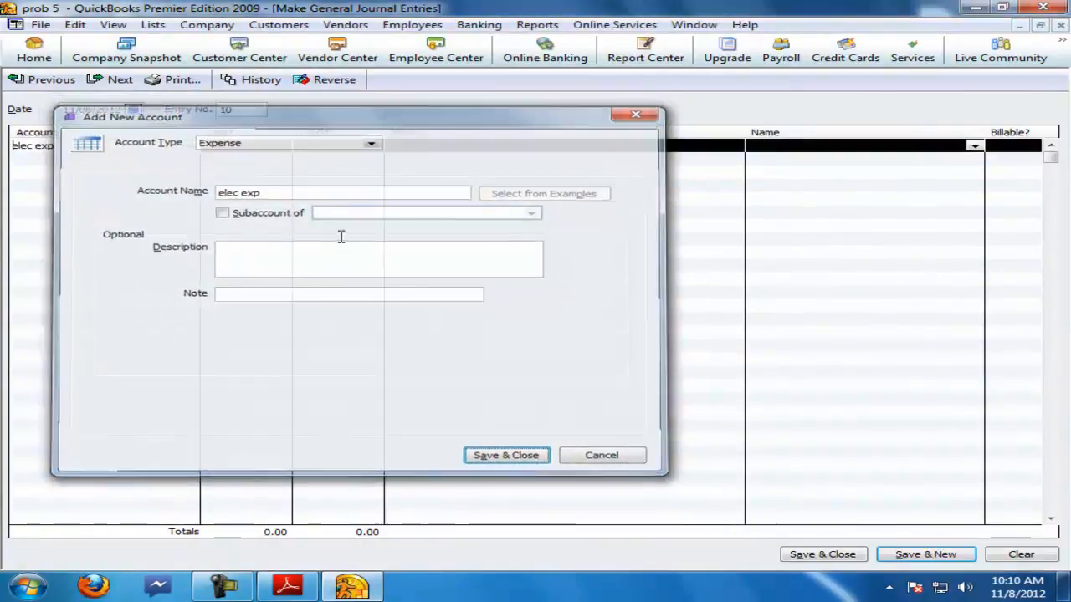
# Step: Debit elec exp 3,000, check the electric bill amount in the PDF, credit cash 3,000, and save the journal entry
pyautogui.click(245, 144)
pyautogui.write('3000')
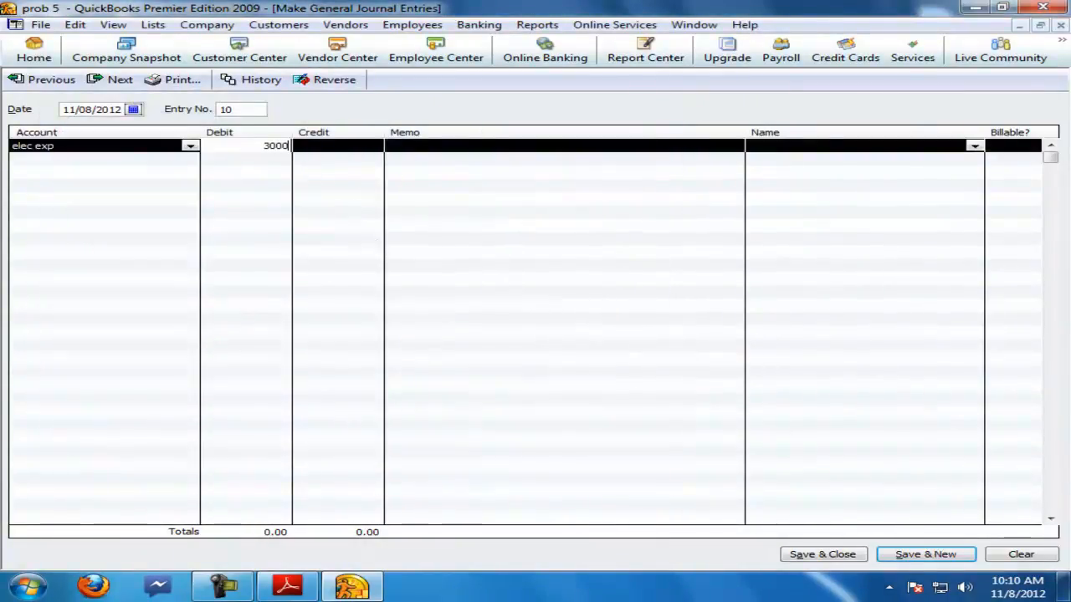
pyautogui.click(287, 585)
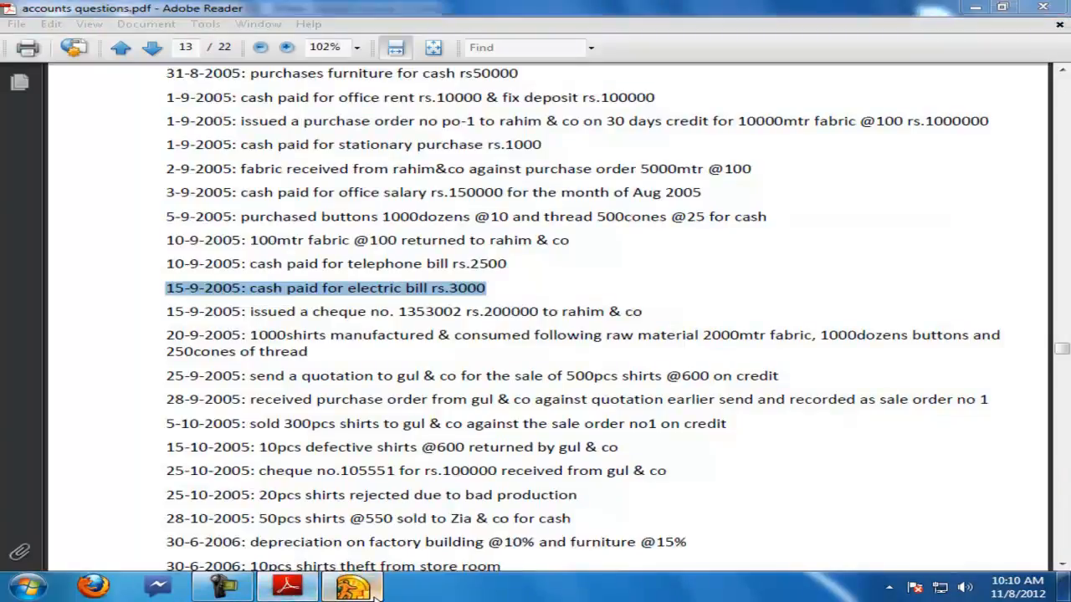
pyautogui.click(352, 586)
pyautogui.click(187, 161)
pyautogui.click(190, 160)
pyautogui.click(50, 204)
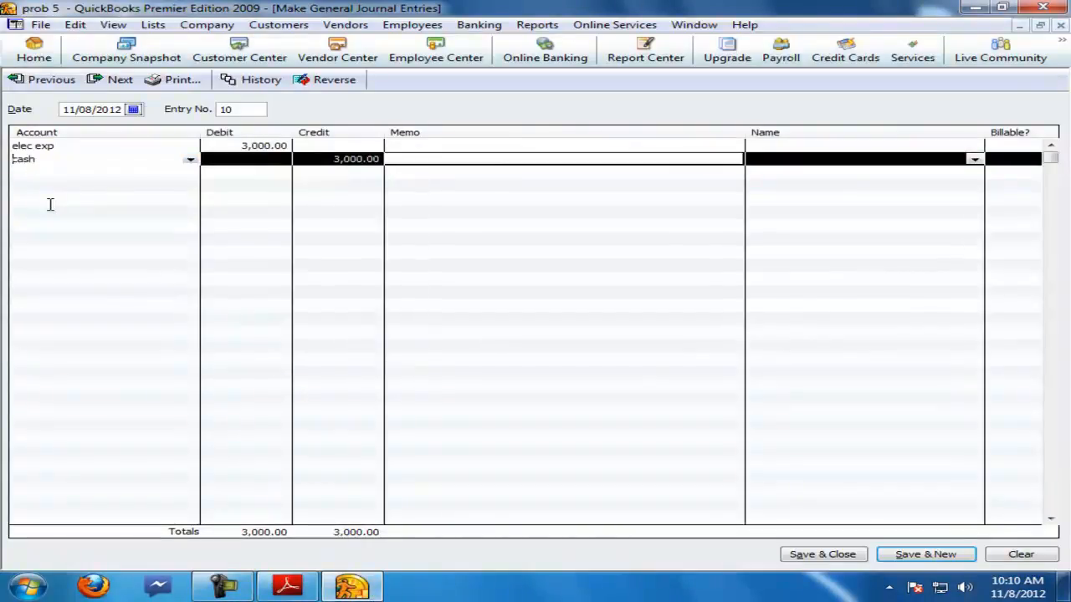
pyautogui.press('Return')
# Step: Highlight the 15-9-2005 issued cheque transaction in the PDF and return to QuickBooks
pyautogui.click(286, 581)
pyautogui.moveTo(167, 311); pyautogui.dragTo(645, 311)
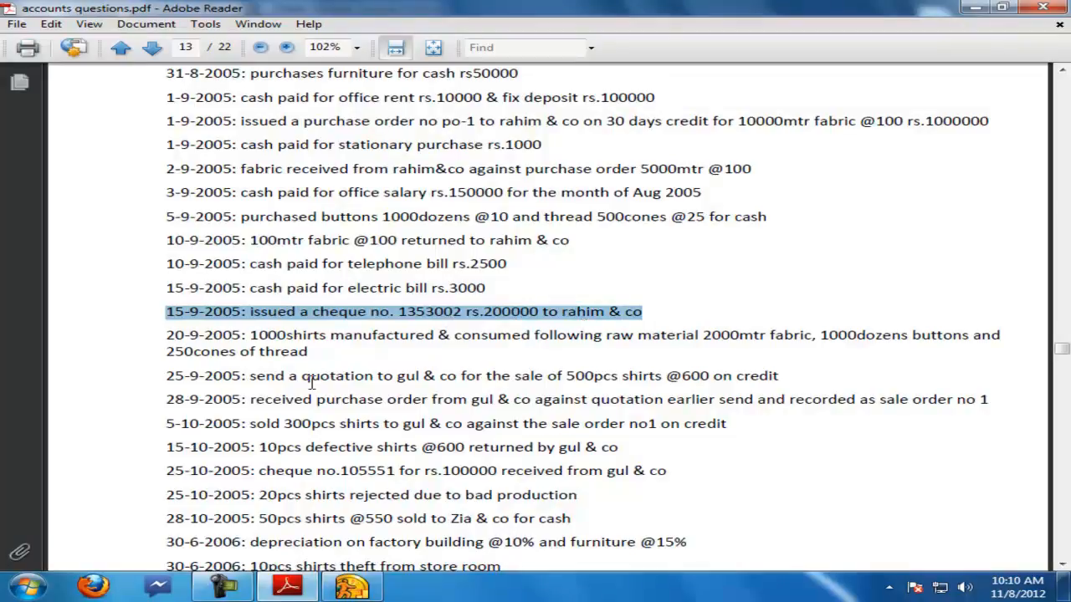
pyautogui.click(352, 585)
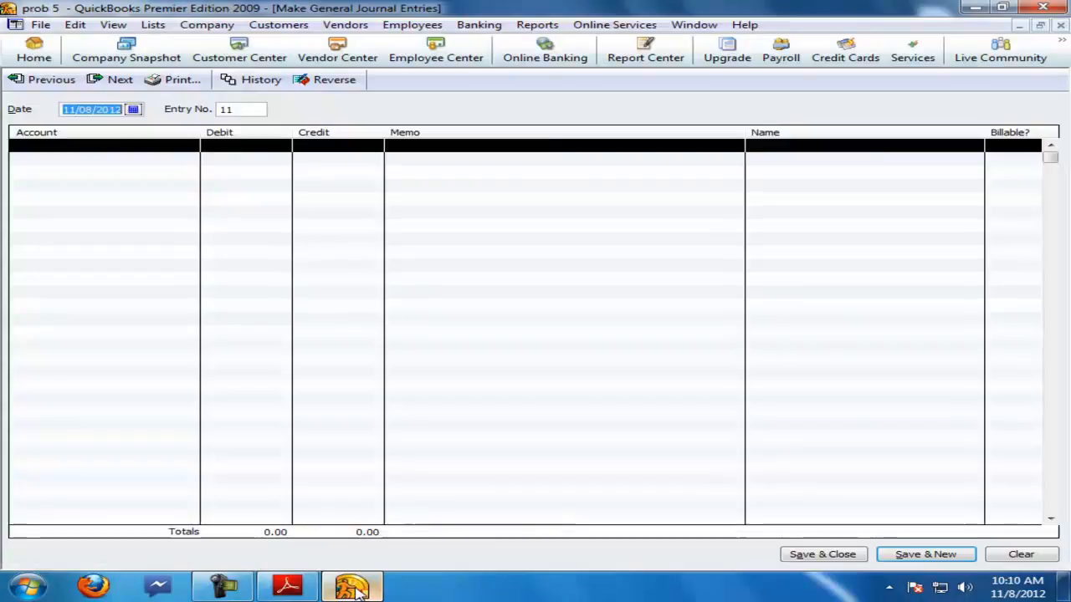
# Step: Close the blank journal entry and open Pay Bills for the fabric vendor from the Vendor Center
pyautogui.click(1060, 26)
pyautogui.click(27, 53)
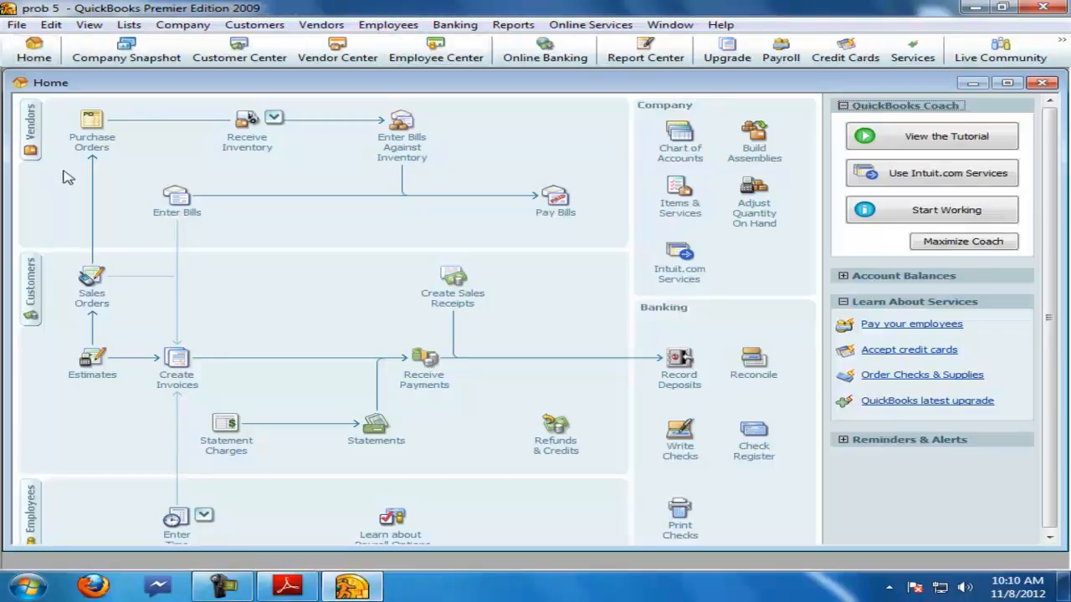
pyautogui.click(34, 147)
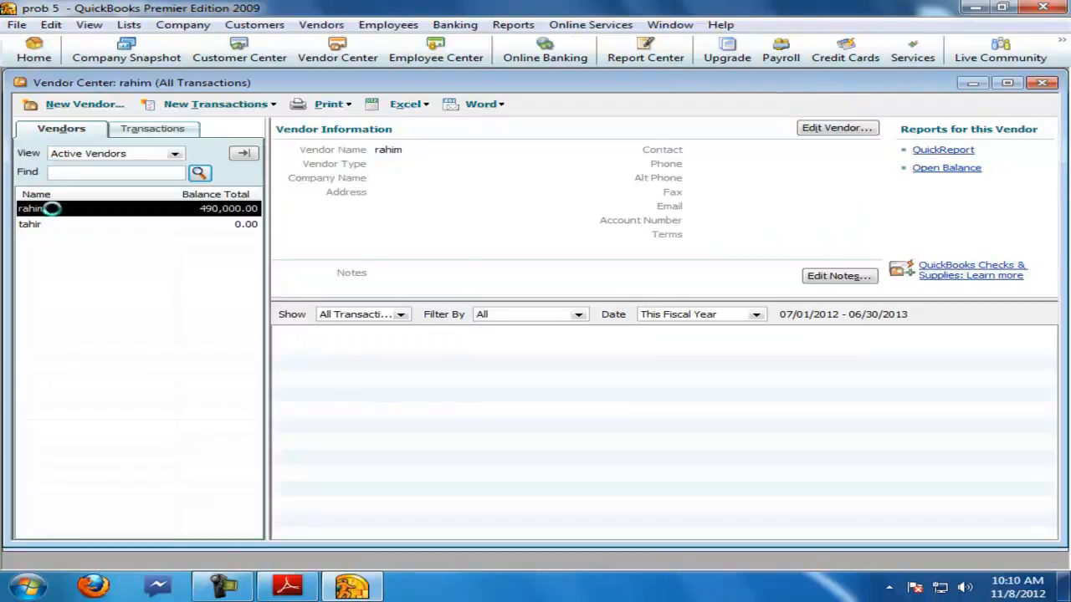
pyautogui.rightClick(39, 209)
pyautogui.click(76, 410)
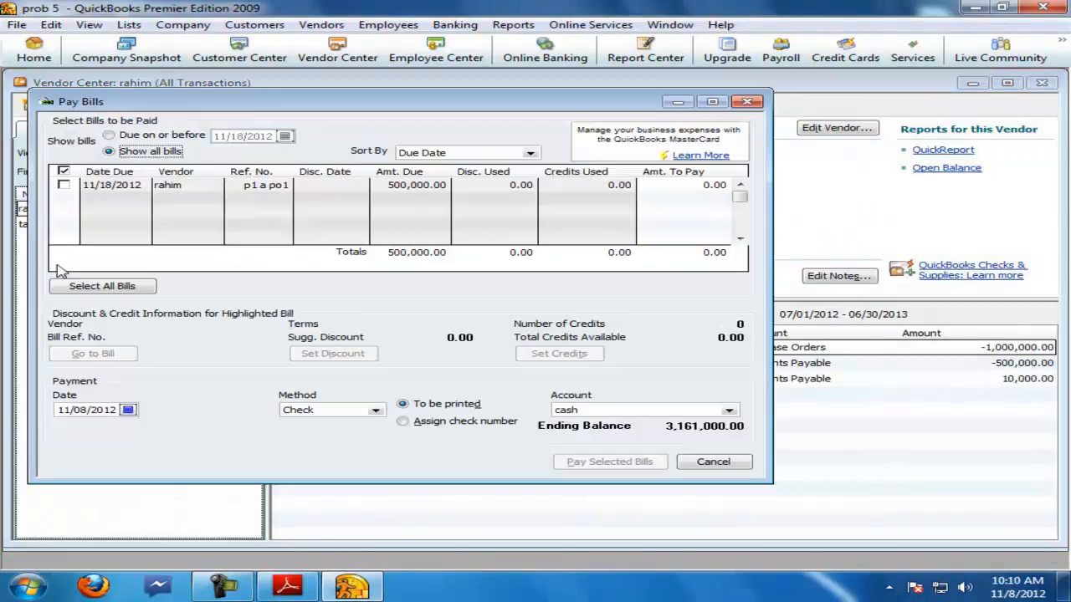
# Step: Select the bill p1 a po1 with 20,000 as the amount to pay, and apply the vendor's available credit to it
pyautogui.click(78, 176)
pyautogui.doubleClick(538, 106)
pyautogui.click(928, 142)
pyautogui.write('2000')
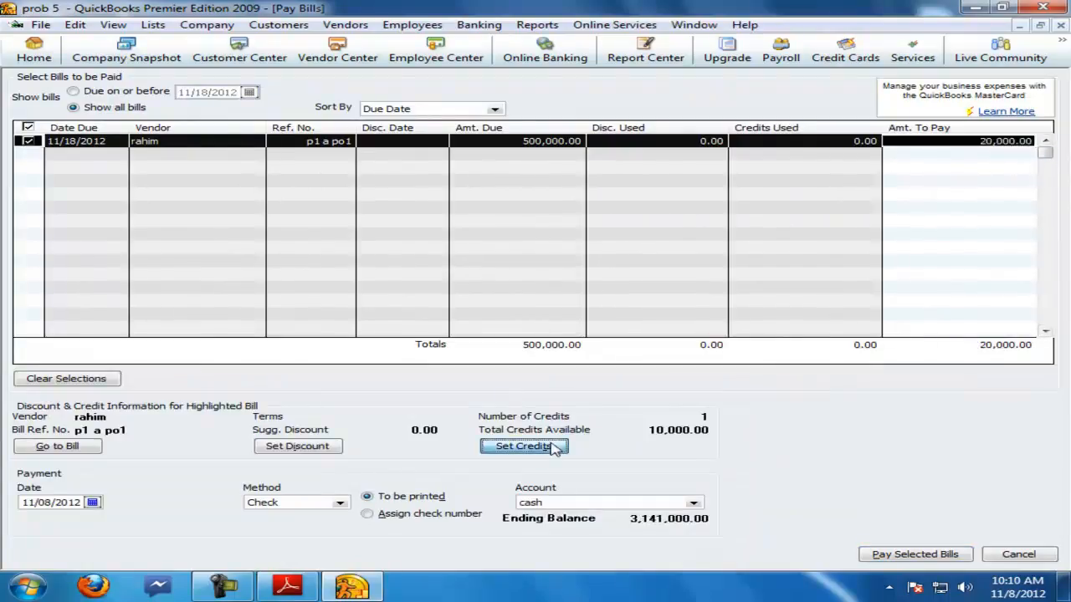
pyautogui.click(552, 447)
pyautogui.click(263, 365)
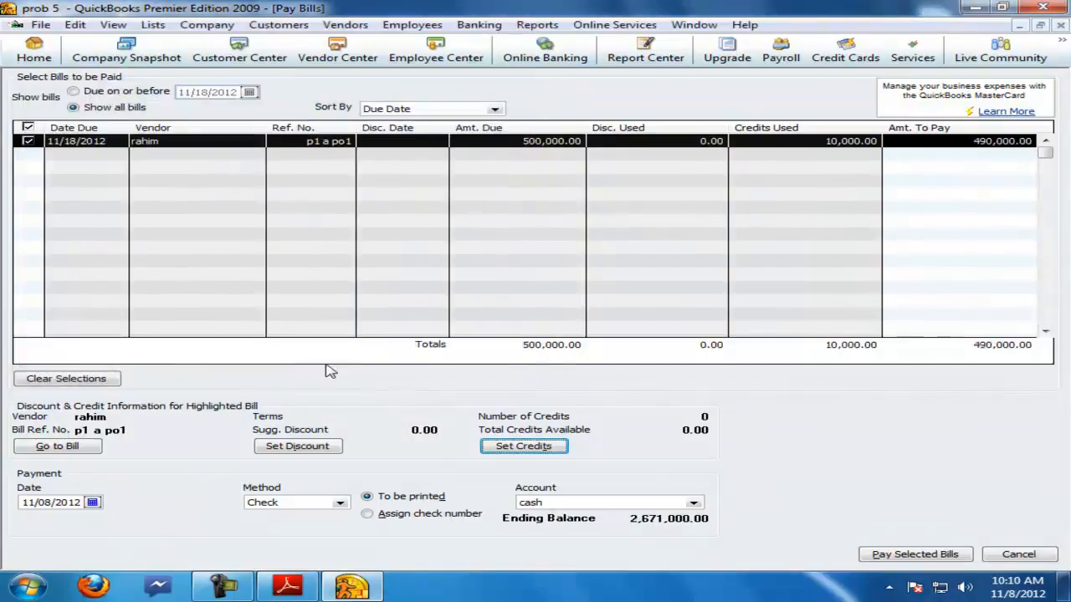
# Step: Set the bill's amount to pay to 20,000, choose bank as the payment account, and pay the selected bill
pyautogui.click(950, 141)
pyautogui.write('200')
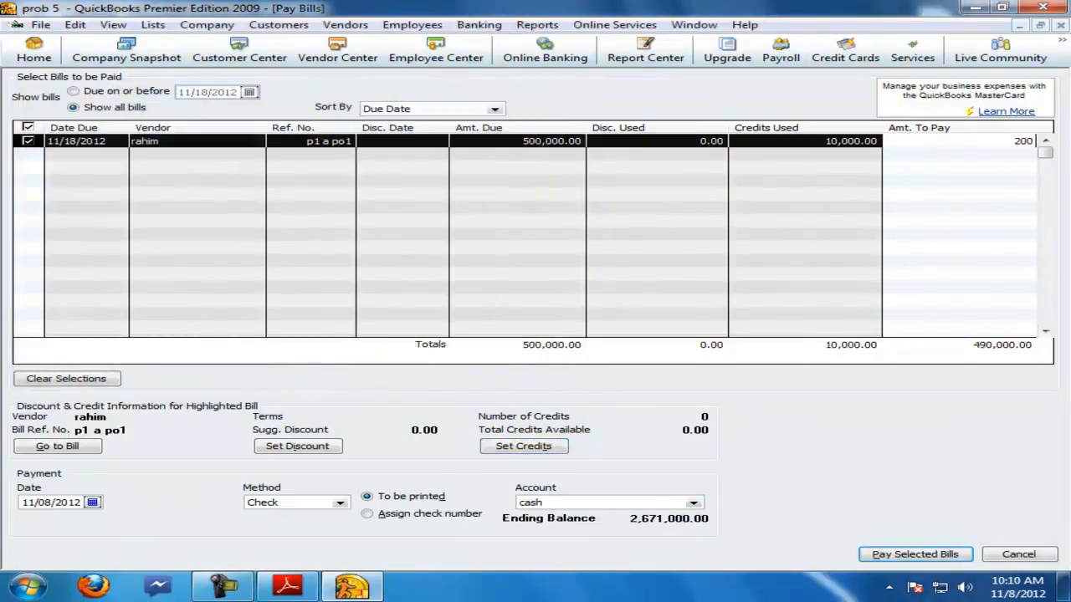
pyautogui.click(694, 503)
pyautogui.click(545, 539)
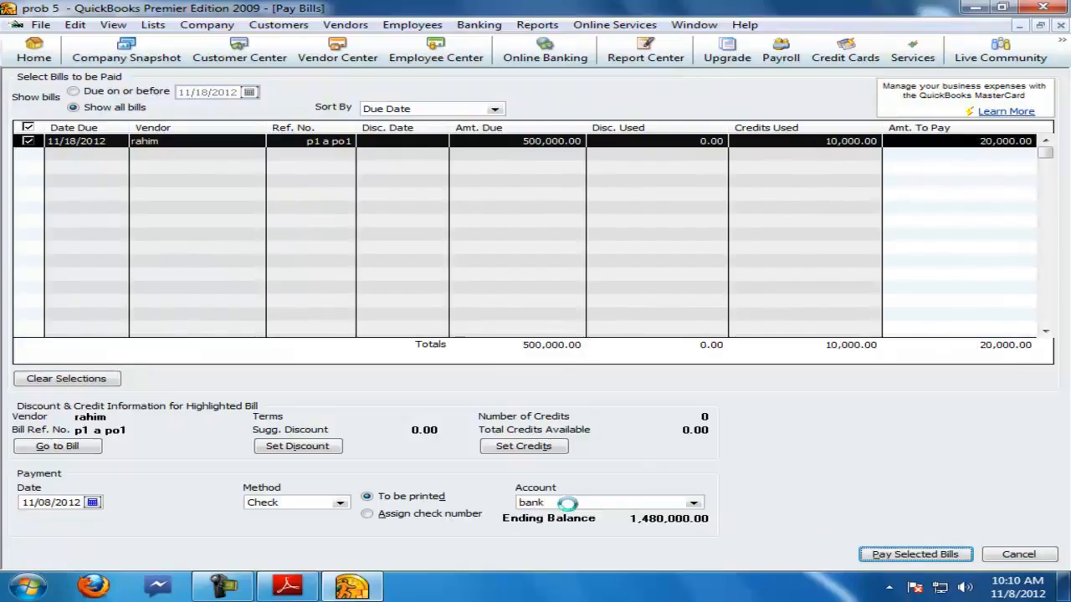
pyautogui.click(914, 554)
pyautogui.click(446, 427)
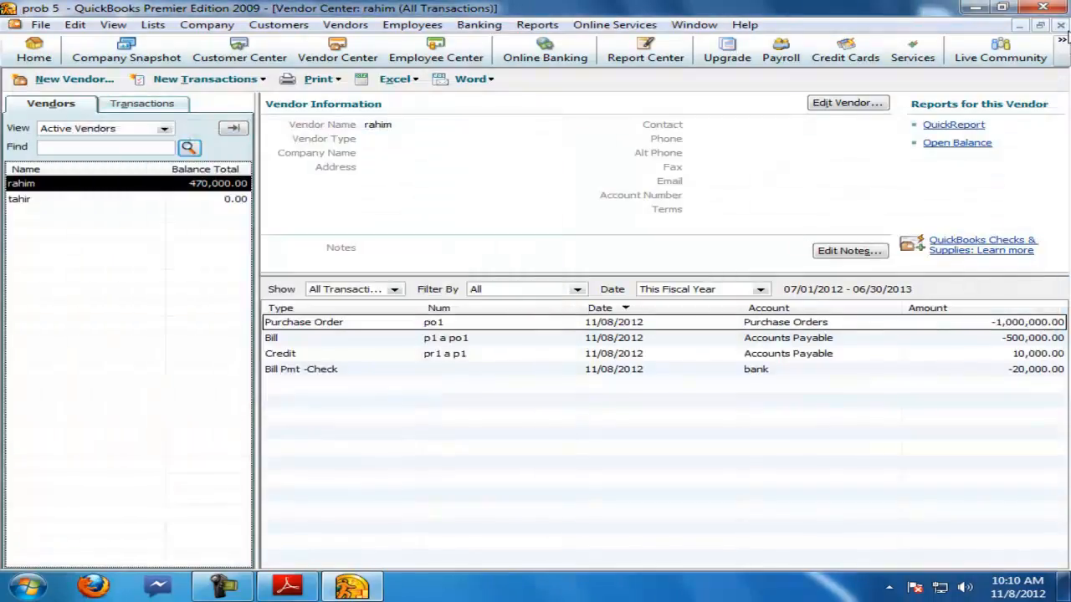
# Step: Close and reopen the Vendor Center to check the fabric vendor's balance and transactions
pyautogui.click(1060, 27)
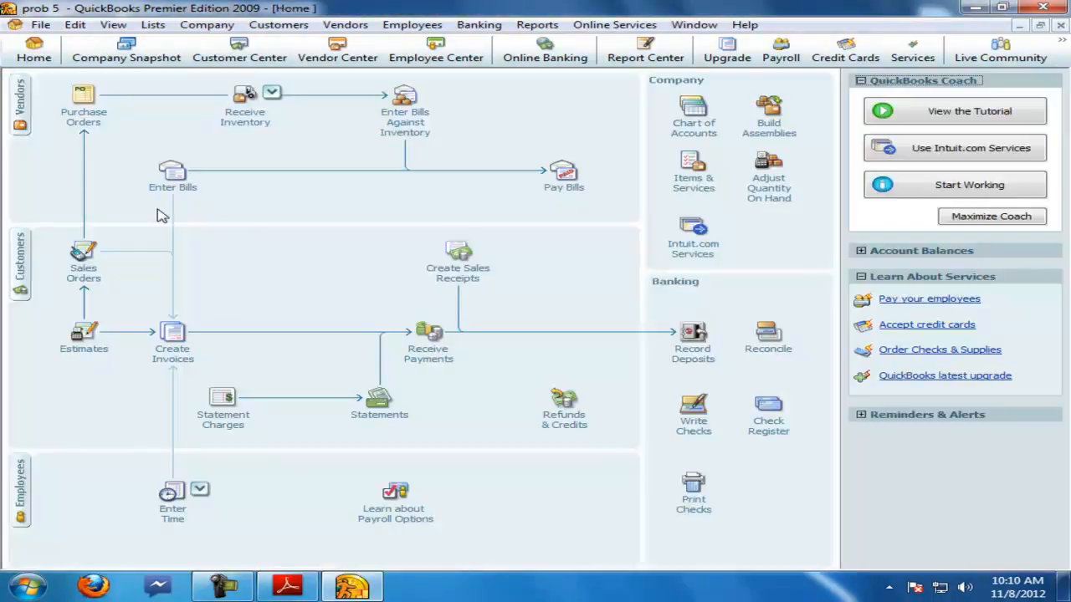
pyautogui.click(21, 105)
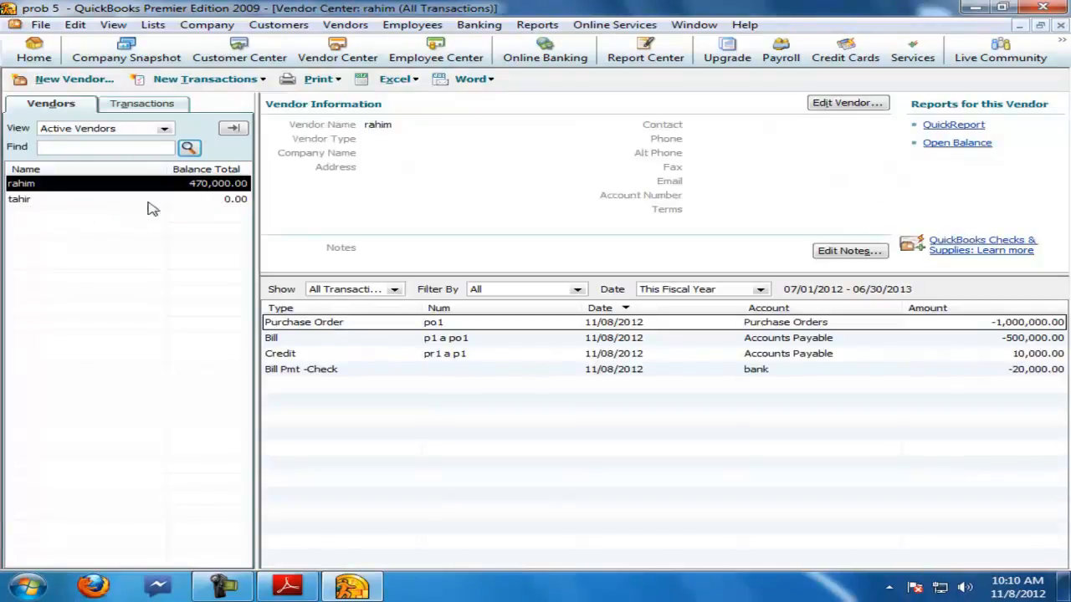
pyautogui.click(1061, 27)
# Step: Highlight the 20-9-2005 shirt manufacturing transaction in the PDF and return to QuickBooks
pyautogui.click(287, 585)
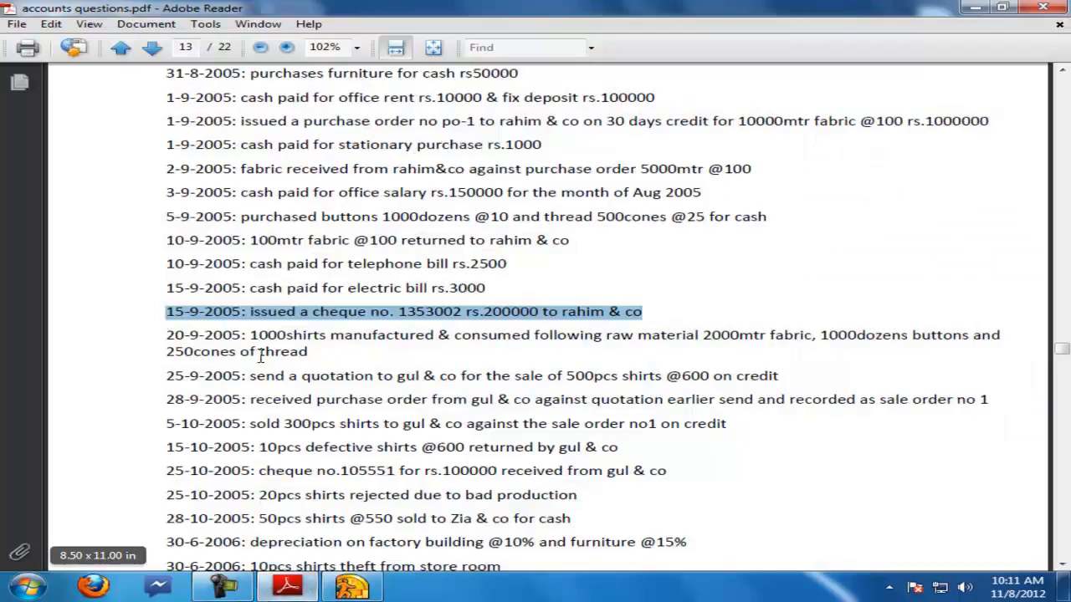
pyautogui.moveTo(166, 338); pyautogui.dragTo(309, 351)
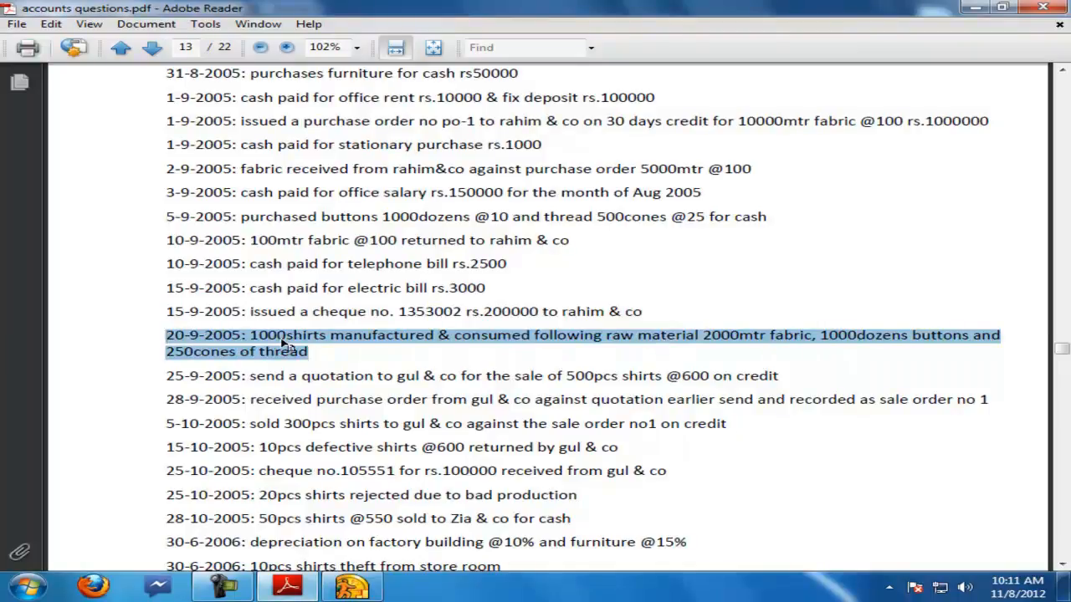
pyautogui.click(350, 587)
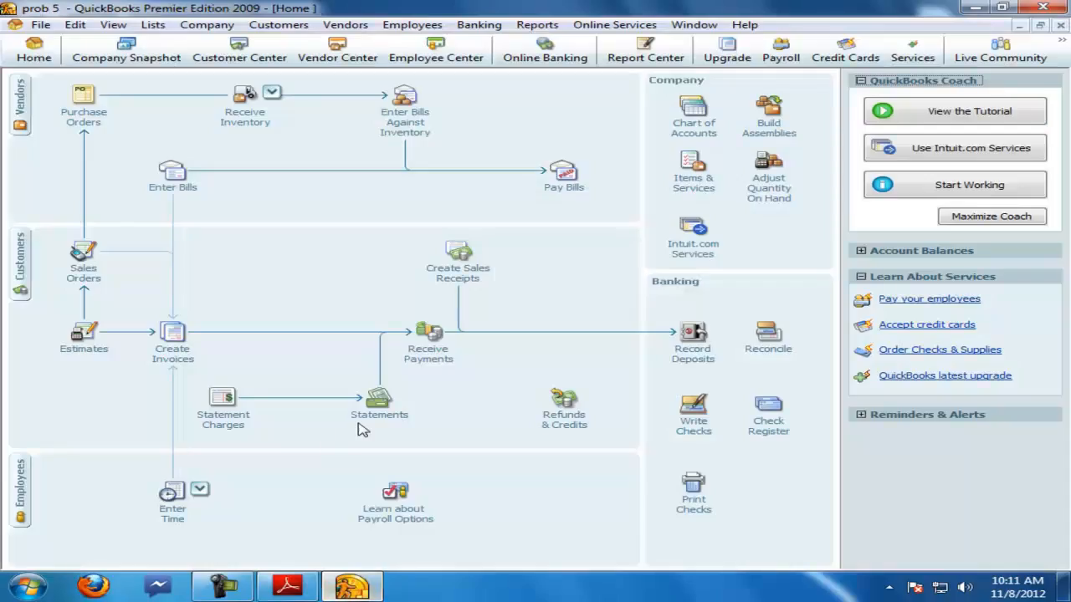
# Step: Start a new Inventory Assembly item named shirts from the item list
pyautogui.click(695, 194)
pyautogui.rightClick(67, 184)
pyautogui.click(111, 235)
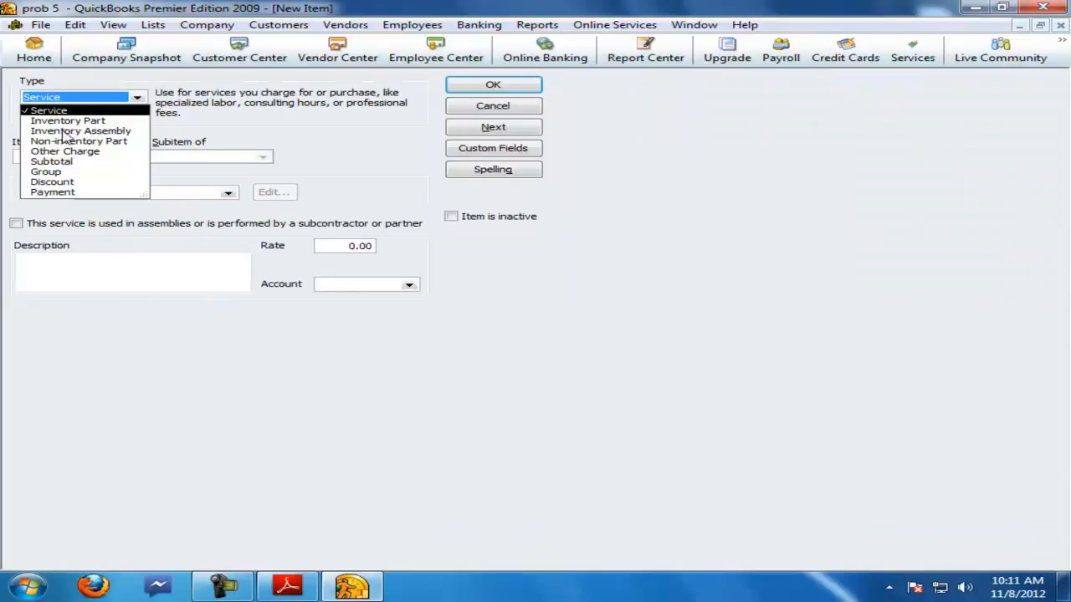
pyautogui.click(87, 131)
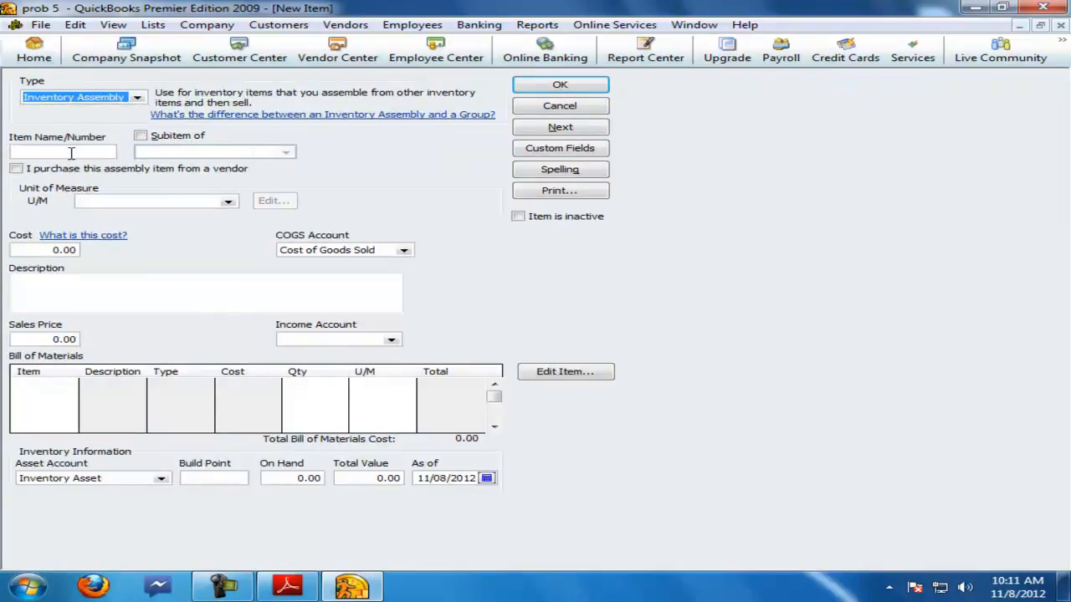
pyautogui.click(71, 153)
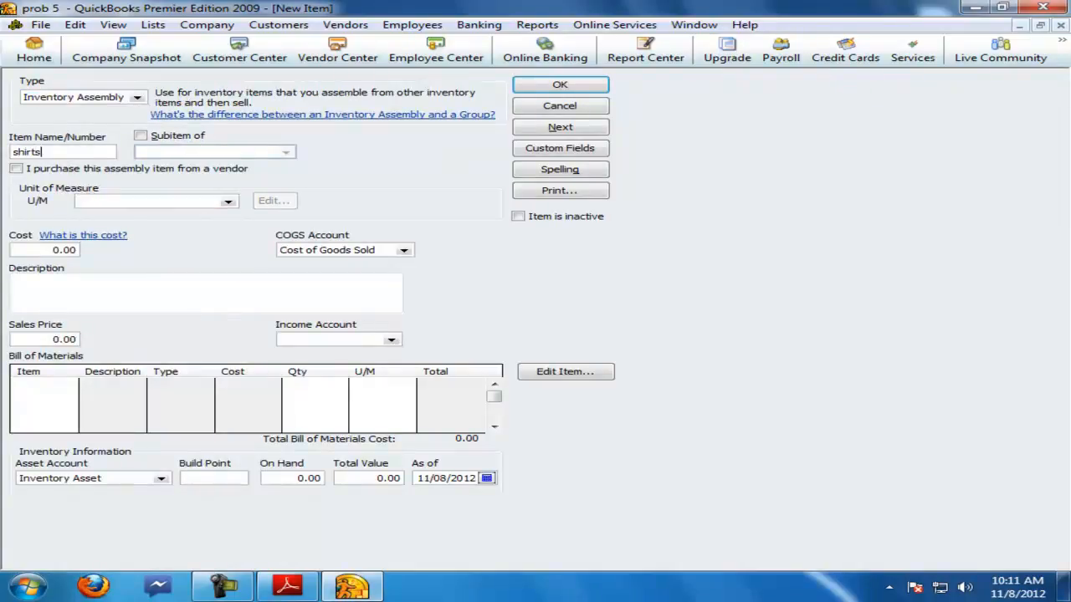
# Step: Set up pcs as the unit of measure for the shirts item and set its income account to sales
pyautogui.click(228, 204)
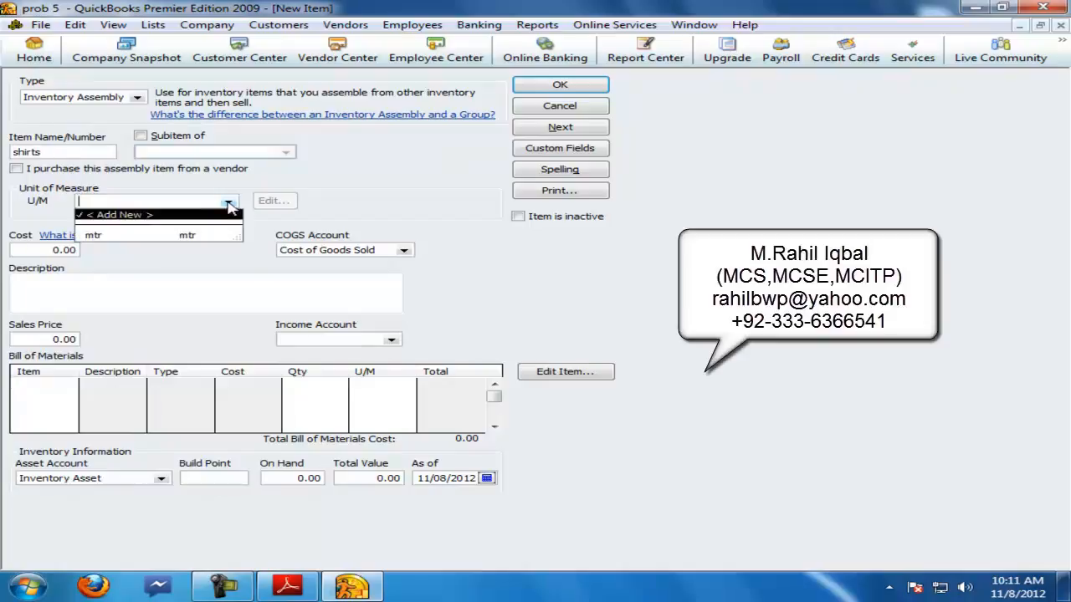
pyautogui.click(228, 204)
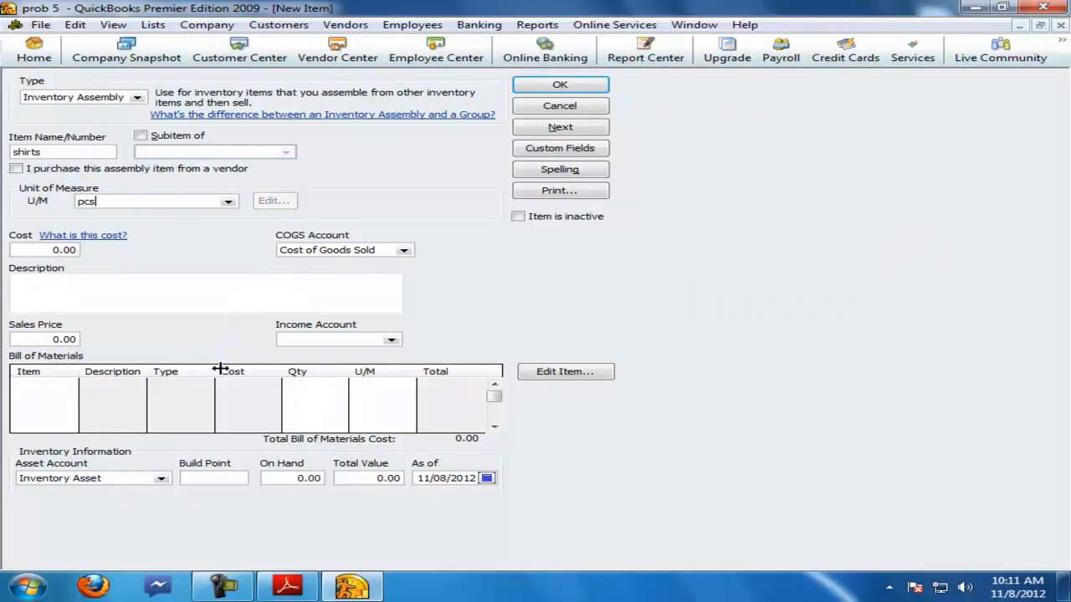
pyautogui.click(391, 341)
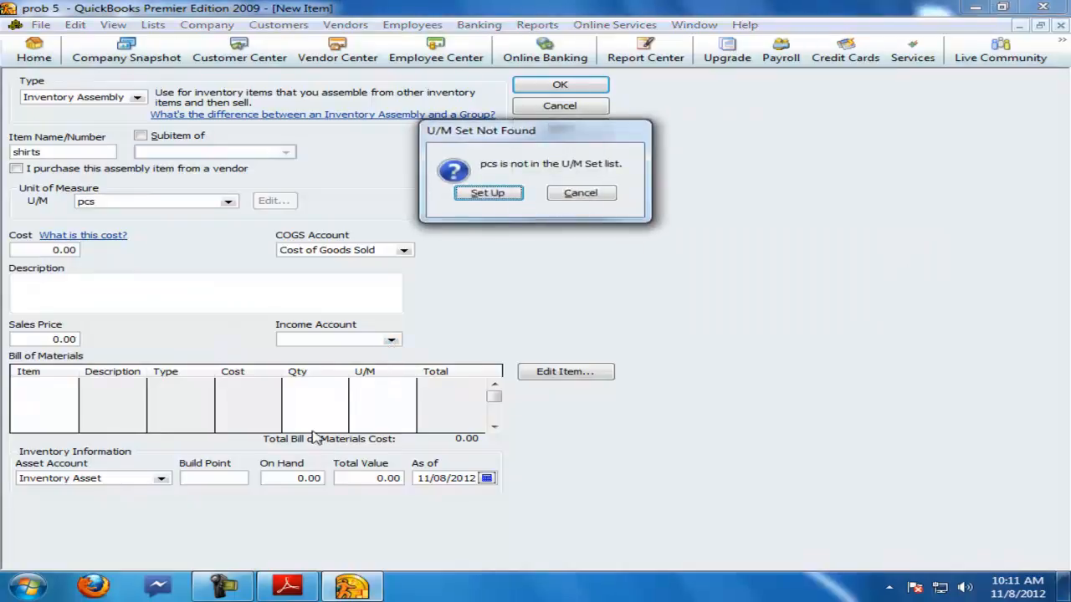
pyautogui.click(491, 197)
pyautogui.click(488, 242)
pyautogui.click(461, 405)
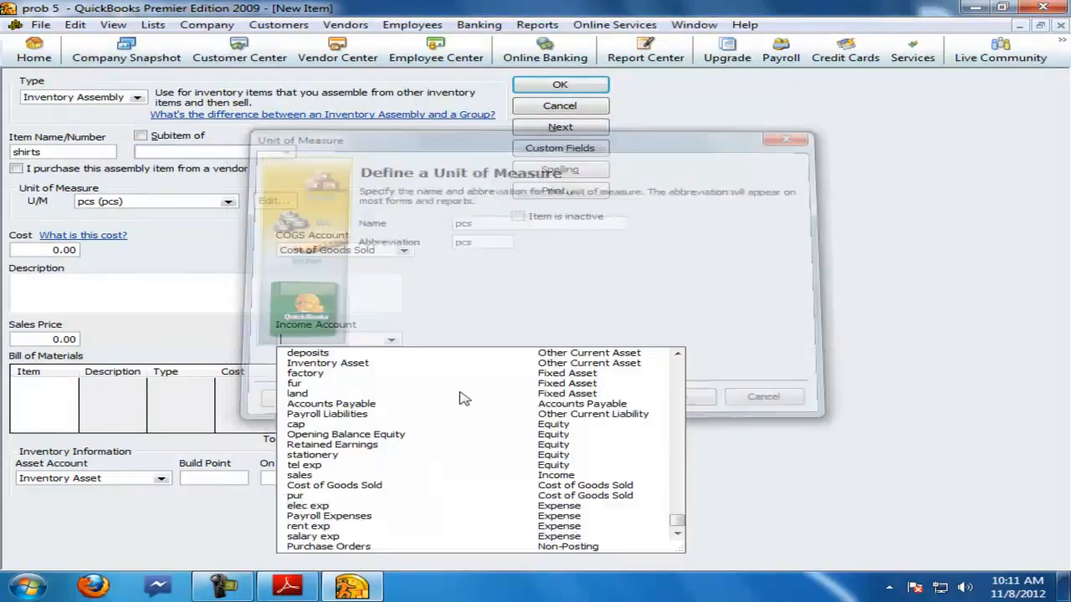
pyautogui.click(299, 476)
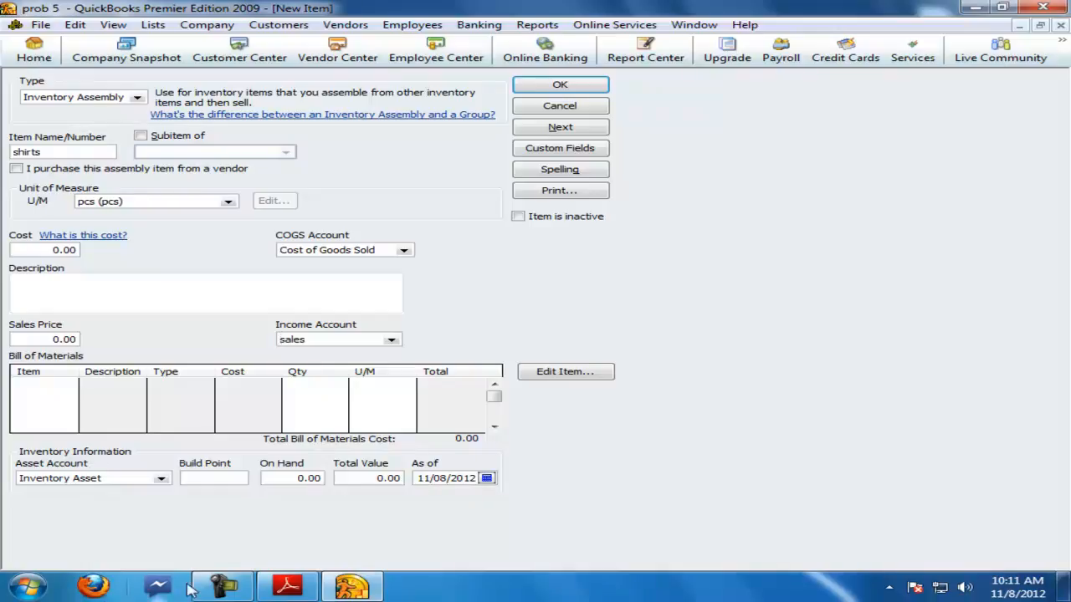
# Step: Check the raw material quantities in the PDF and add bttons with quantity 1 to the shirts bill of materials
pyautogui.click(289, 587)
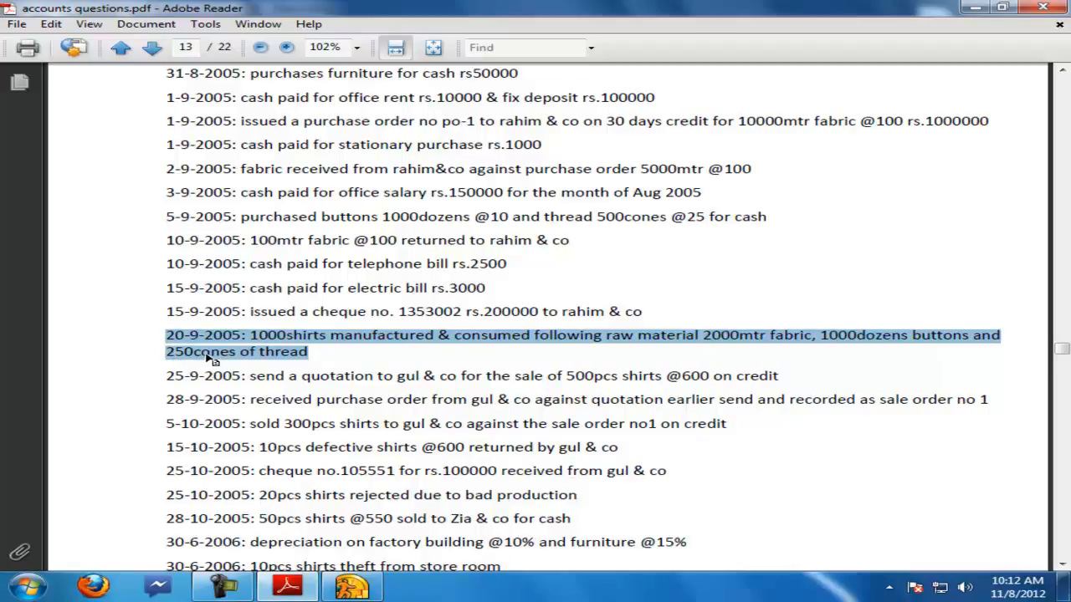
pyautogui.click(347, 587)
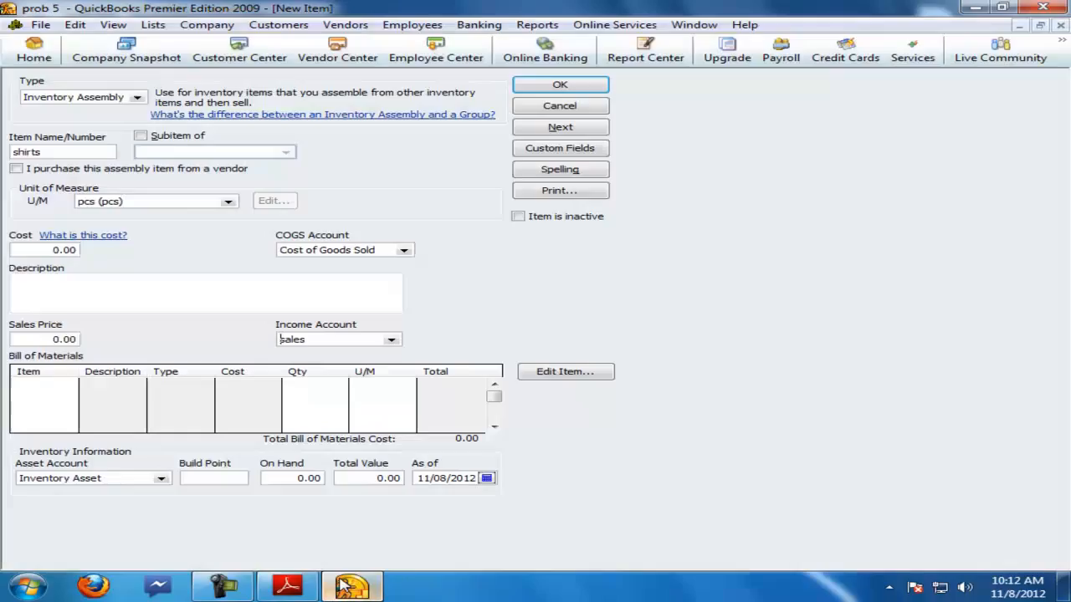
pyautogui.click(60, 386)
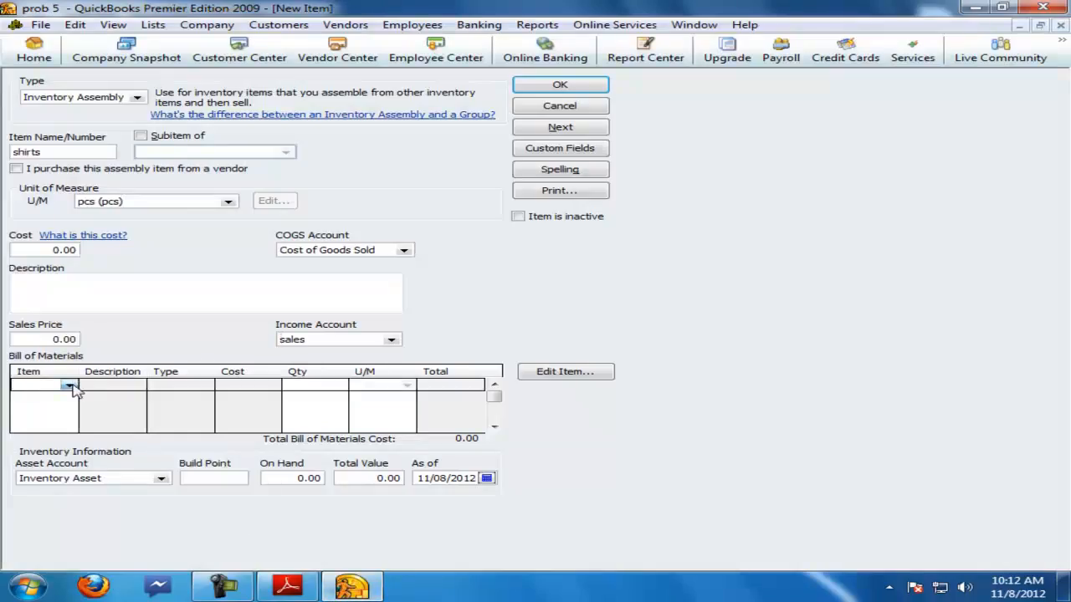
pyautogui.click(69, 385)
pyautogui.click(57, 415)
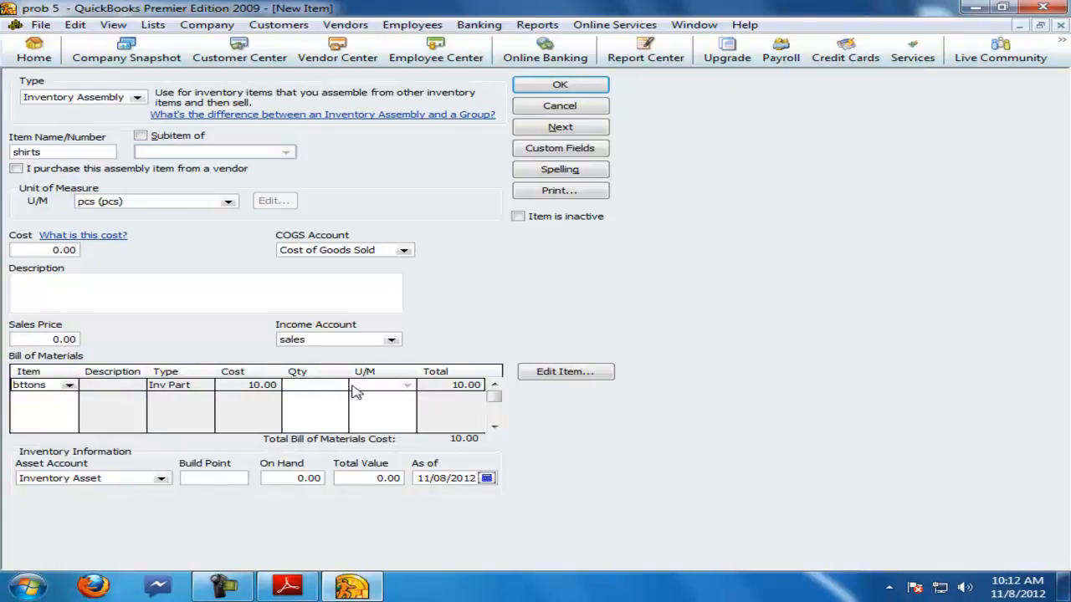
pyautogui.click(309, 398)
# Step: Add fabric with quantity 2 and thread with quantity 0.25 to the shirts bill of materials
pyautogui.click(69, 399)
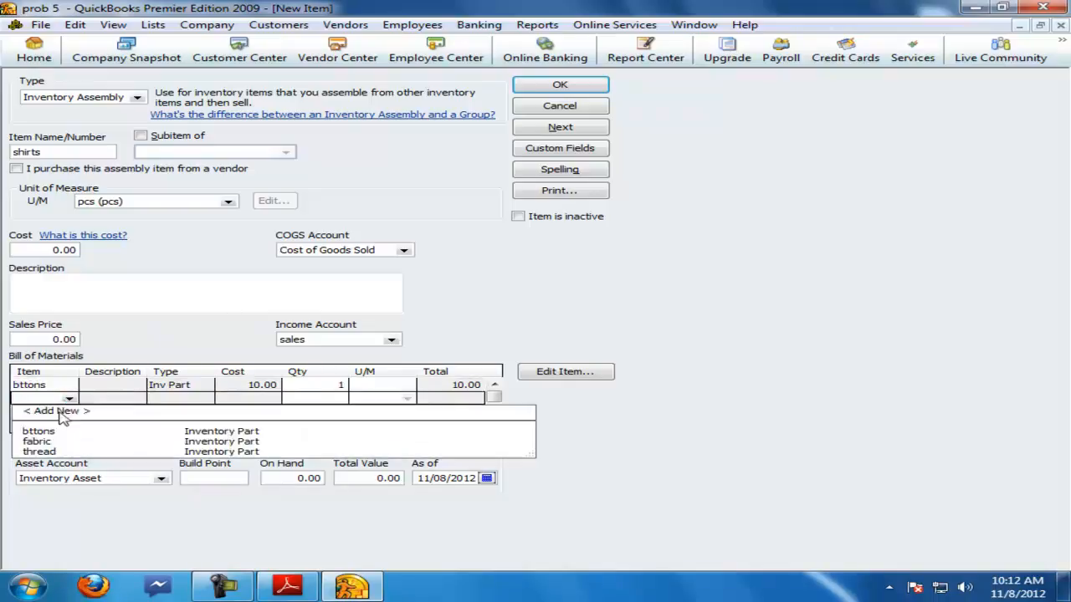
pyautogui.click(50, 440)
pyautogui.press('Tab')
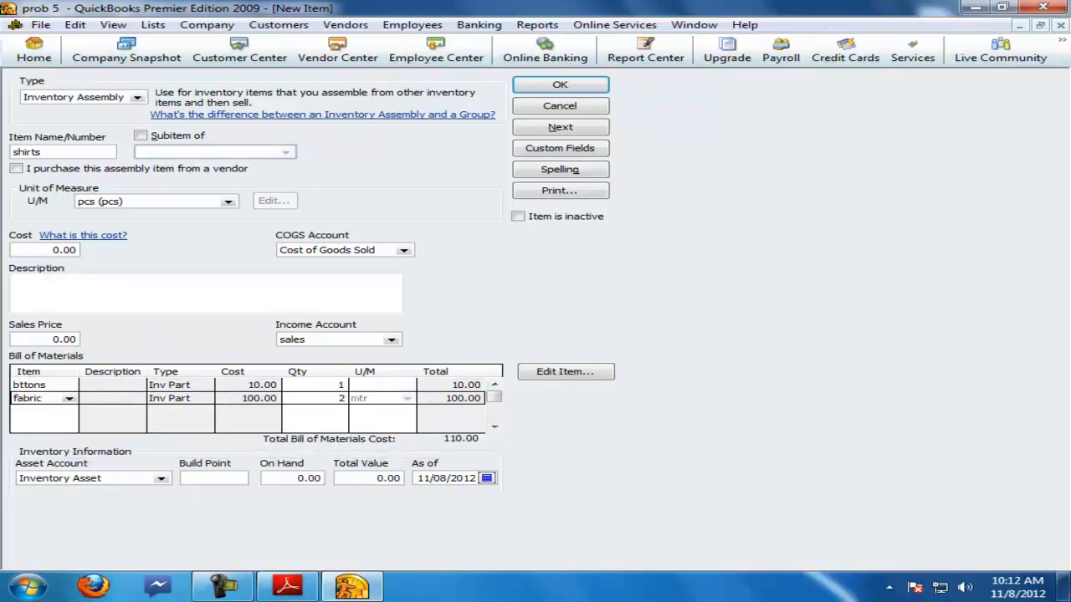
pyautogui.click(266, 416)
pyautogui.click(72, 413)
pyautogui.click(34, 466)
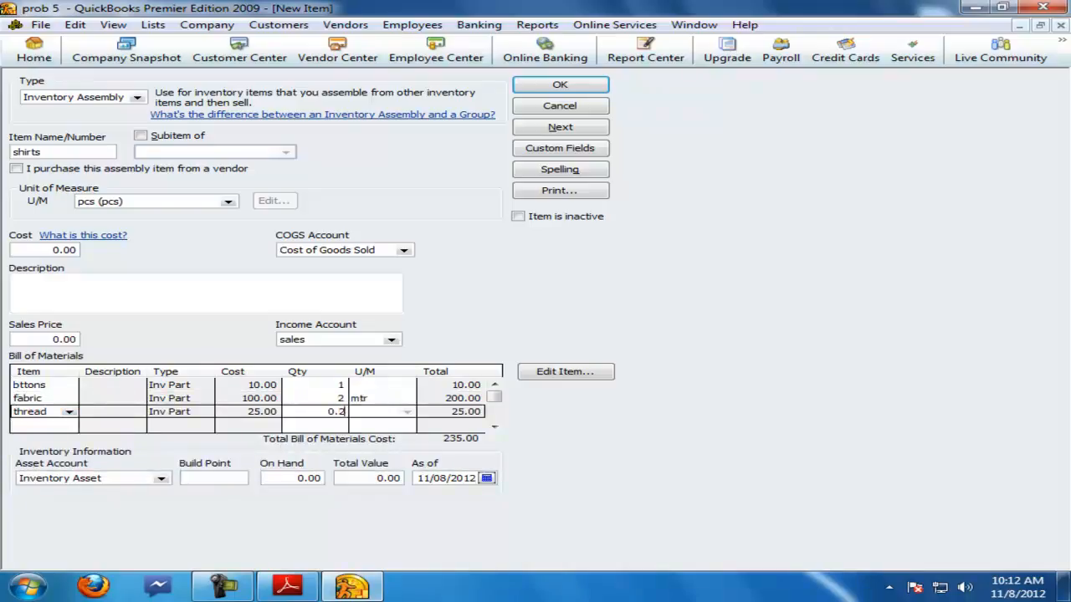
pyautogui.write('0.25')
pyautogui.press('Tab')
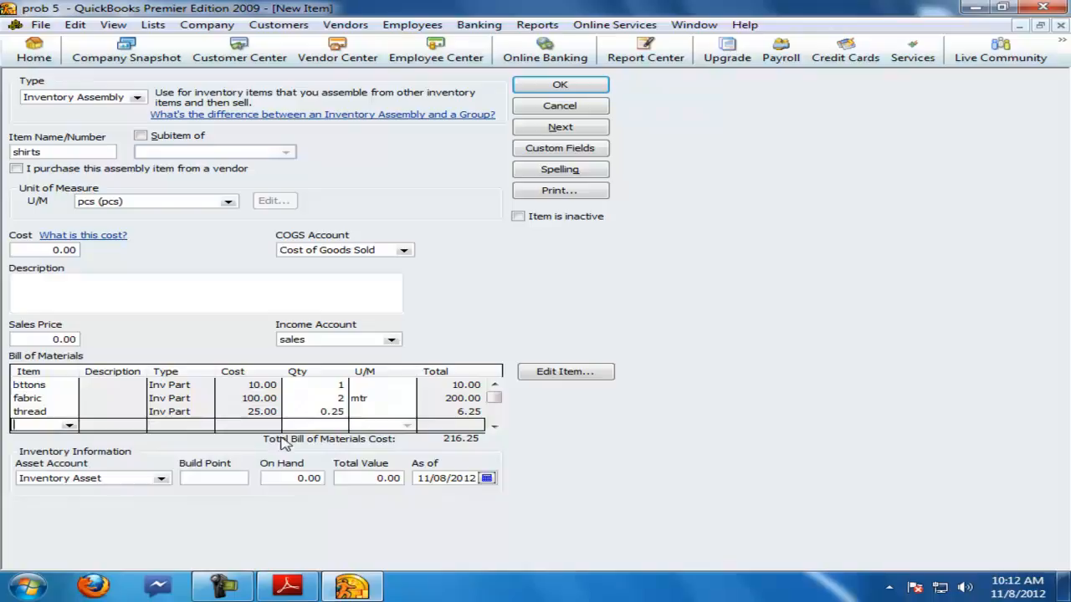
# Step: Check the 20-9-2005 shirt production entry in the PDF and save the shirts item with a sales price of 500
pyautogui.click(287, 586)
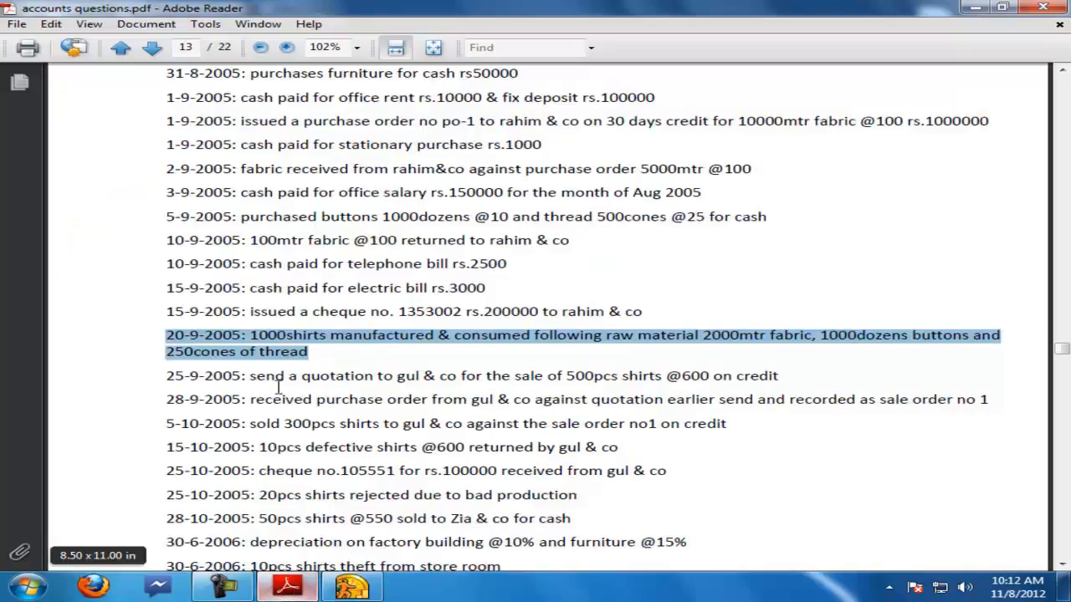
pyautogui.click(177, 351)
pyautogui.moveTo(168, 351); pyautogui.dragTo(286, 334)
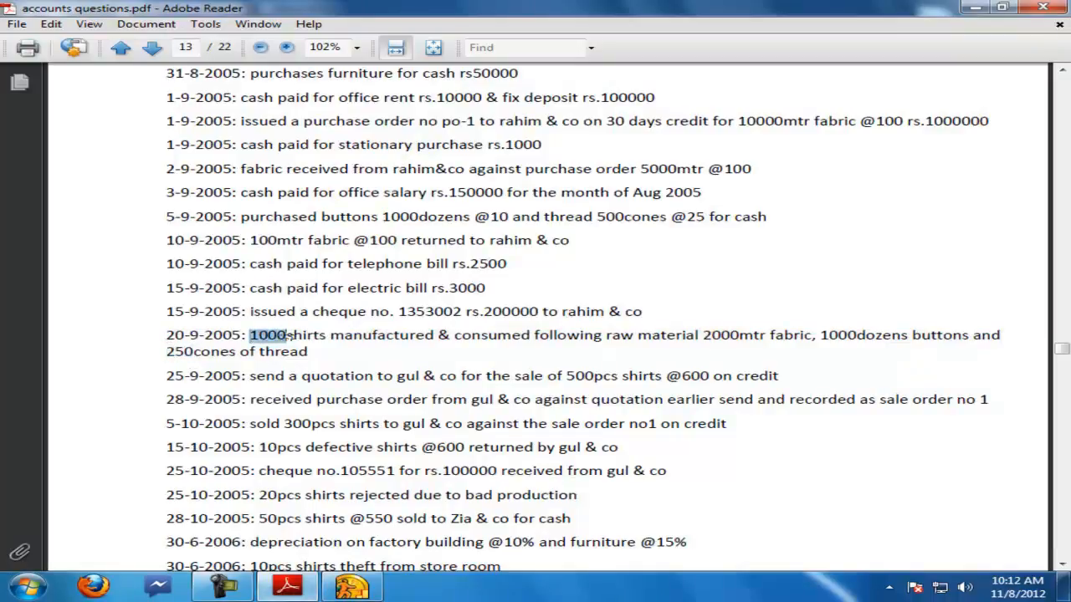
pyautogui.click(351, 585)
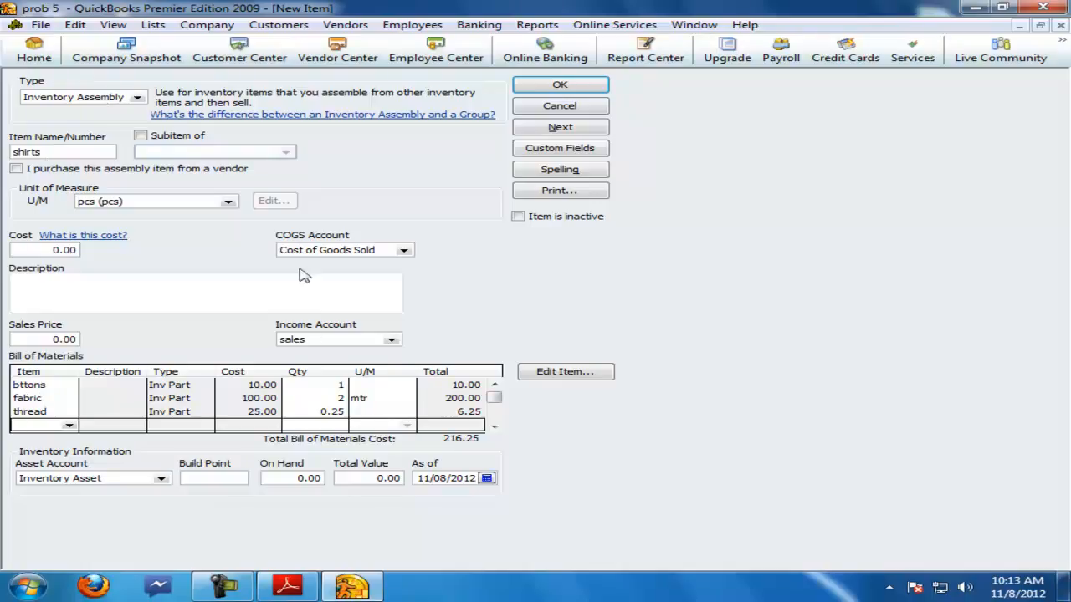
pyautogui.click(532, 91)
pyautogui.click(482, 286)
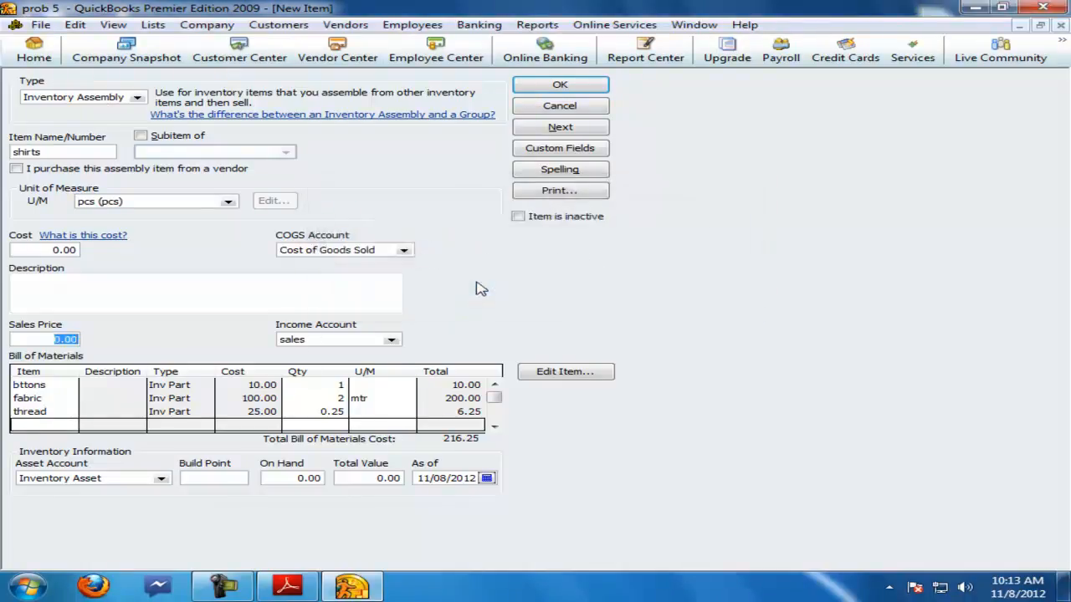
pyautogui.click(40, 343)
pyautogui.doubleClick(50, 339)
pyautogui.write('5')
pyautogui.press('Return')
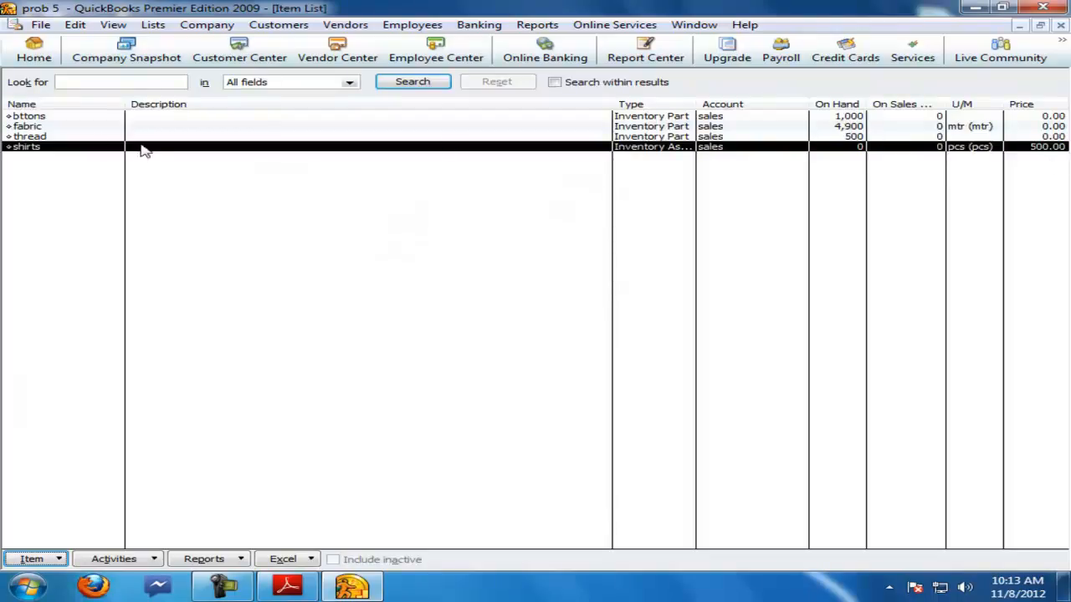
# Step: Set the shirts item's sales price to 216.25, save it and close the item list
pyautogui.doubleClick(26, 148)
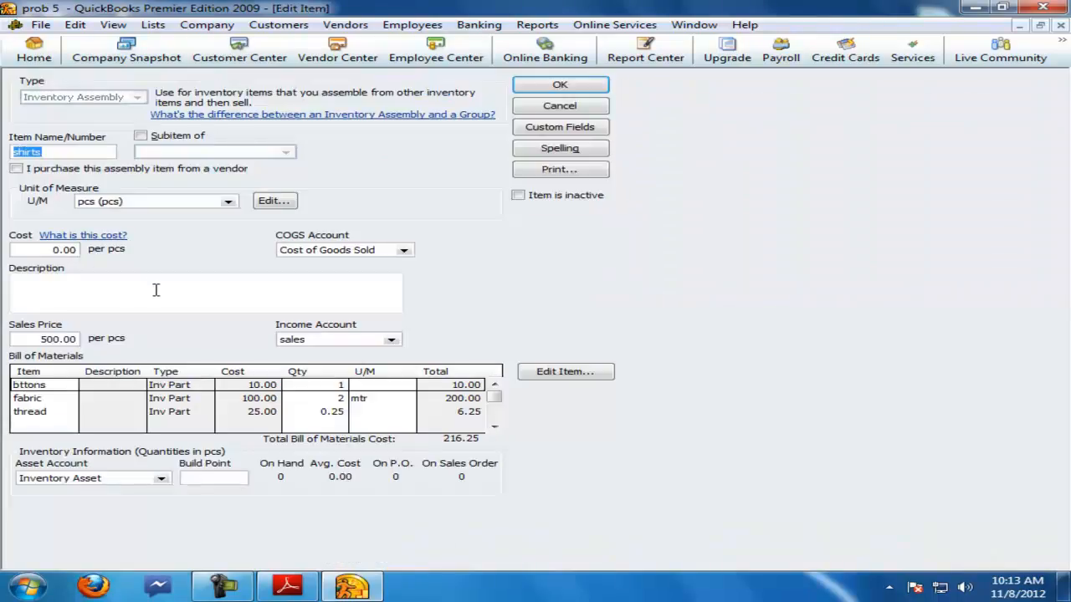
pyautogui.moveTo(38, 339); pyautogui.dragTo(77, 339)
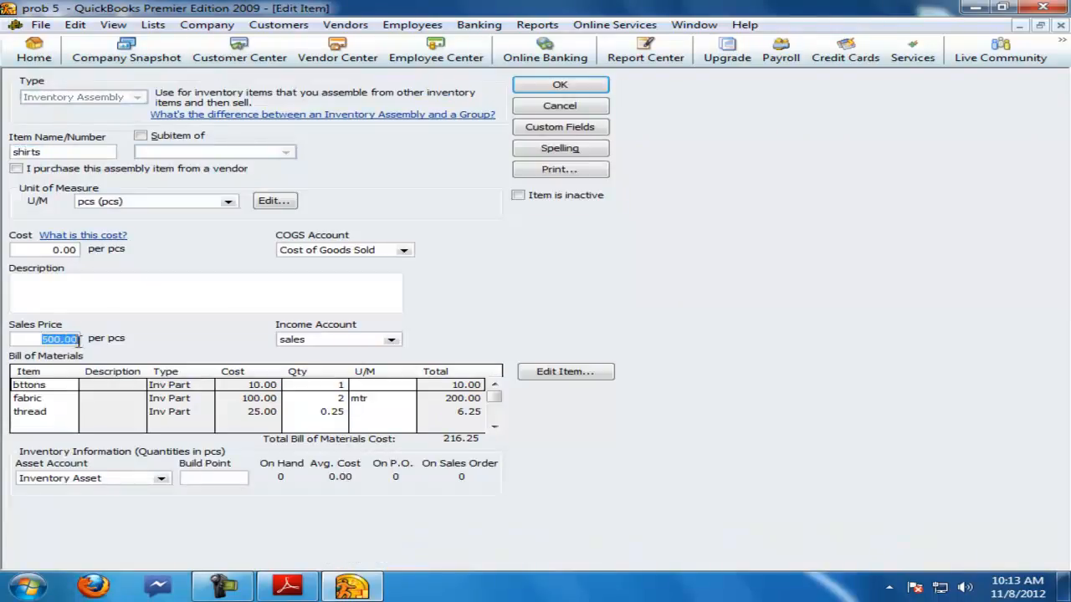
pyautogui.write('216.25')
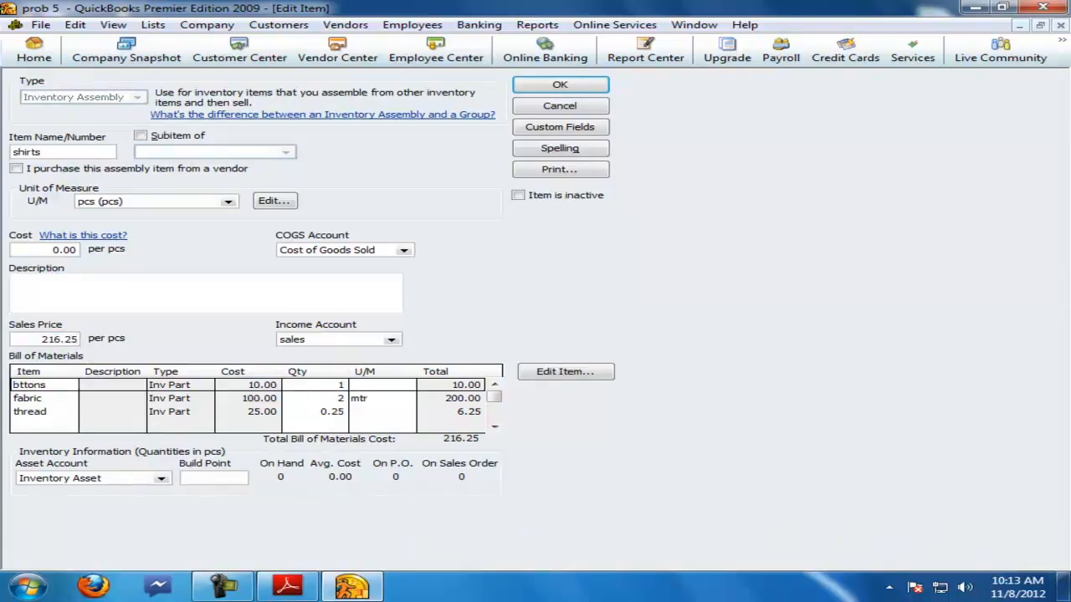
pyautogui.press('Return')
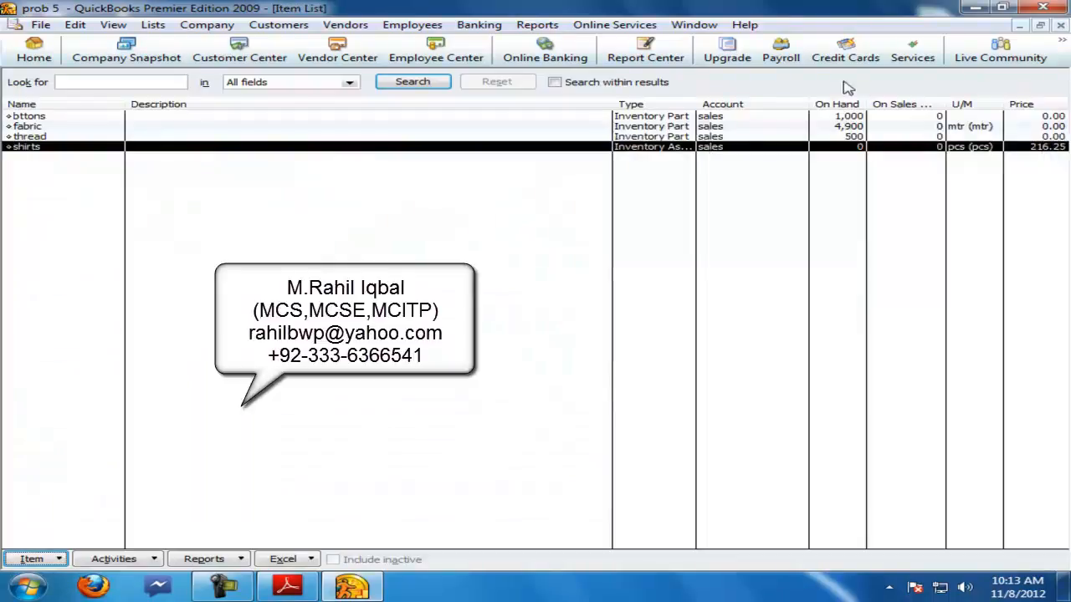
pyautogui.click(1061, 26)
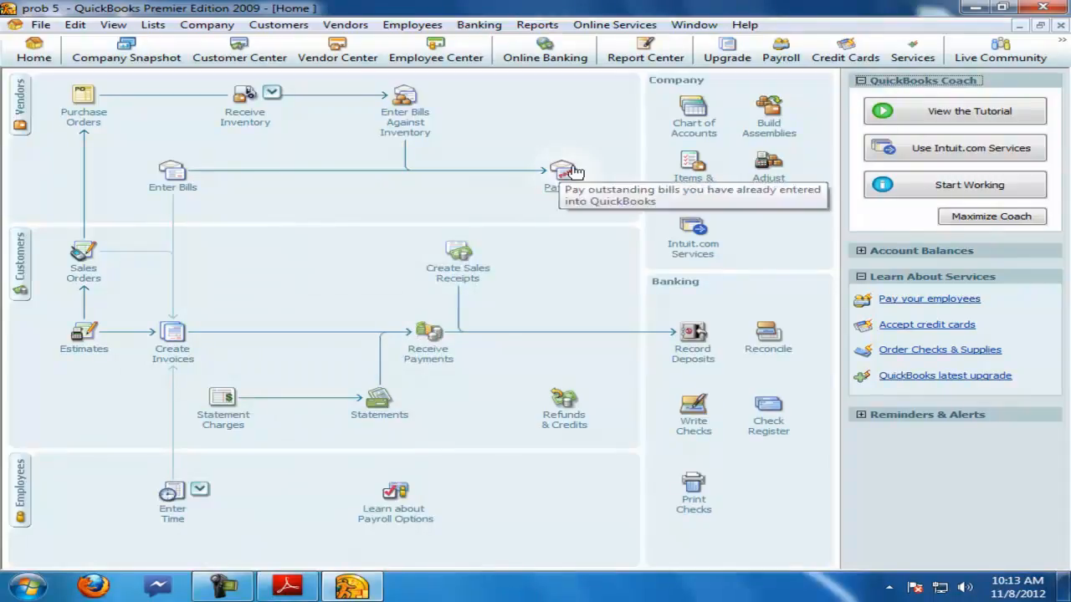
# Step: Build 1000 pcs of the shirts assembly item and review the recorded build
pyautogui.click(771, 134)
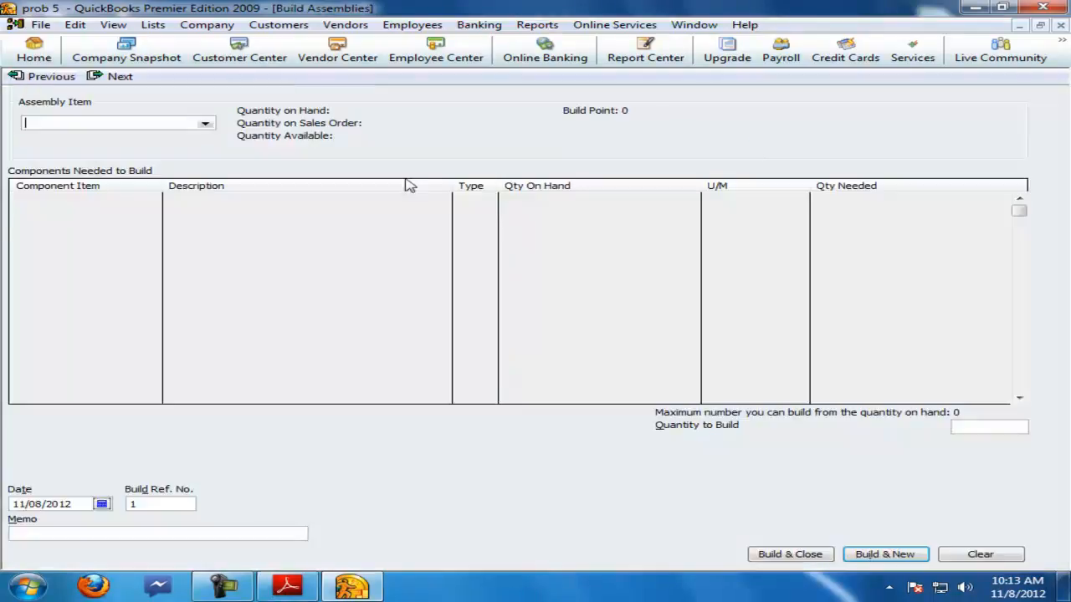
pyautogui.click(204, 123)
pyautogui.click(48, 159)
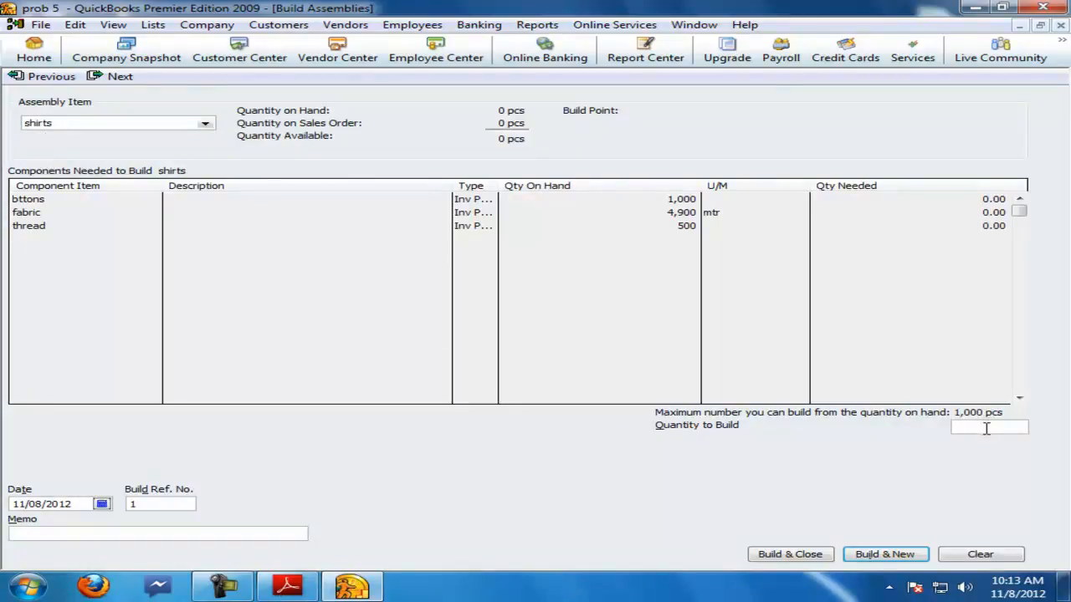
pyautogui.write('1000')
pyautogui.press('Return')
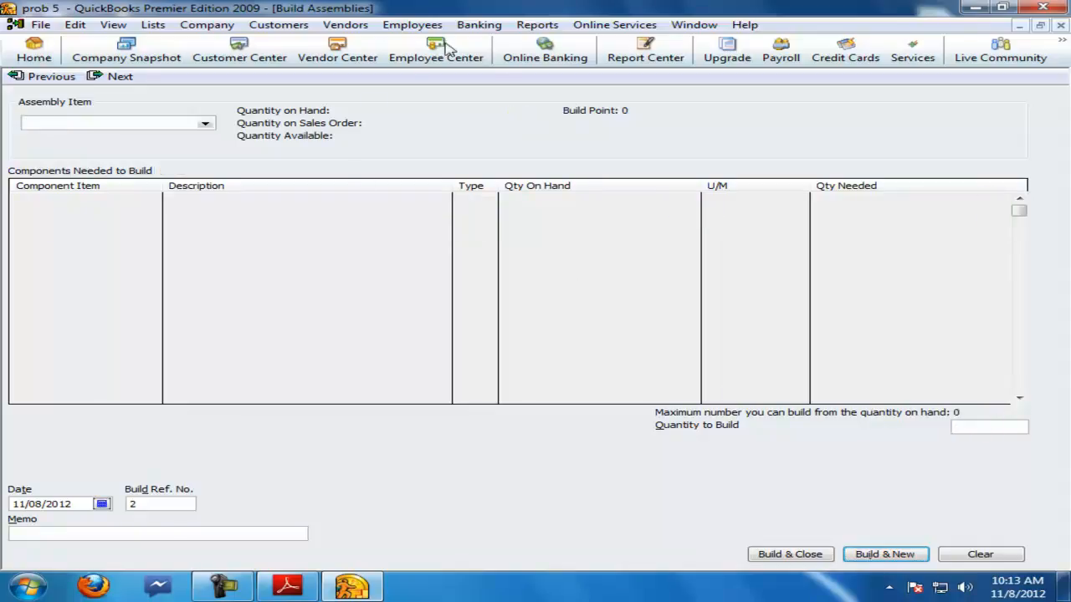
pyautogui.click(32, 80)
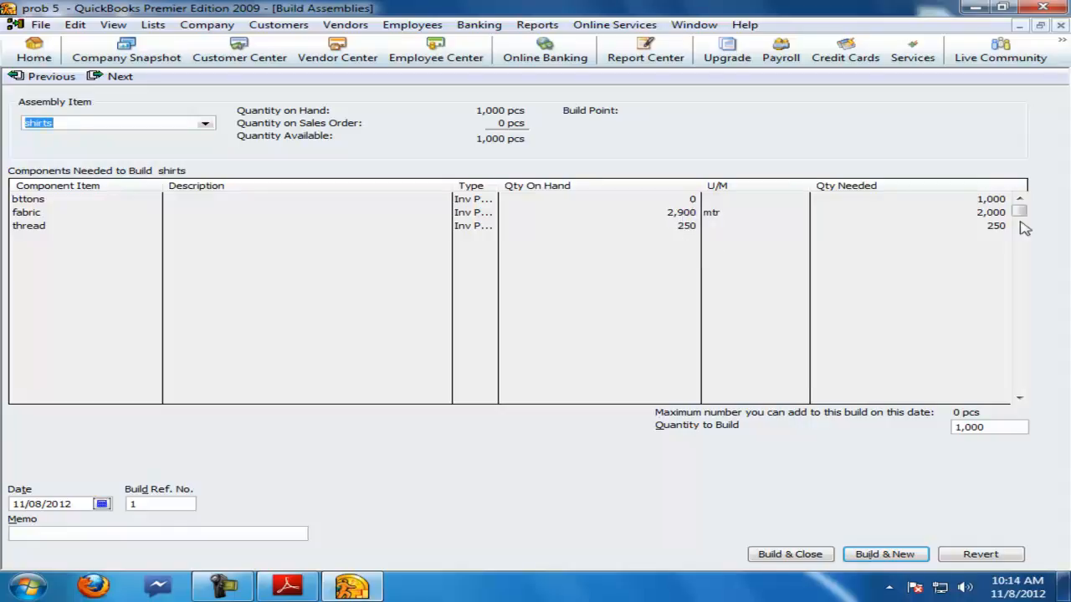
pyautogui.click(1060, 26)
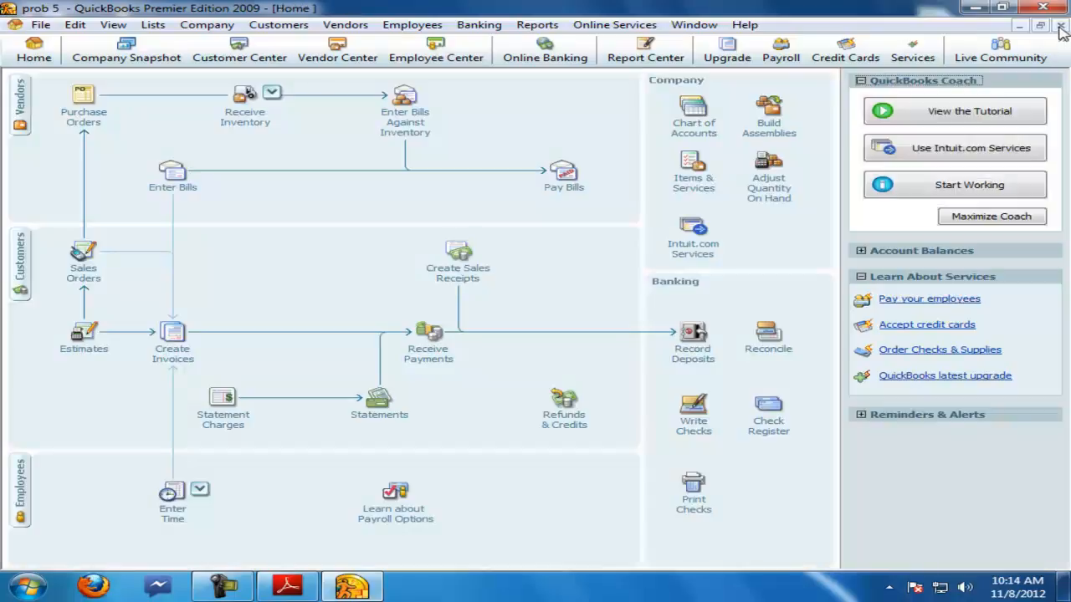
pyautogui.click(1059, 25)
# Step: Look up the 25-9-2005 quotation to gul & co in the PDF and reopen the QuickBooks Home page
pyautogui.click(255, 536)
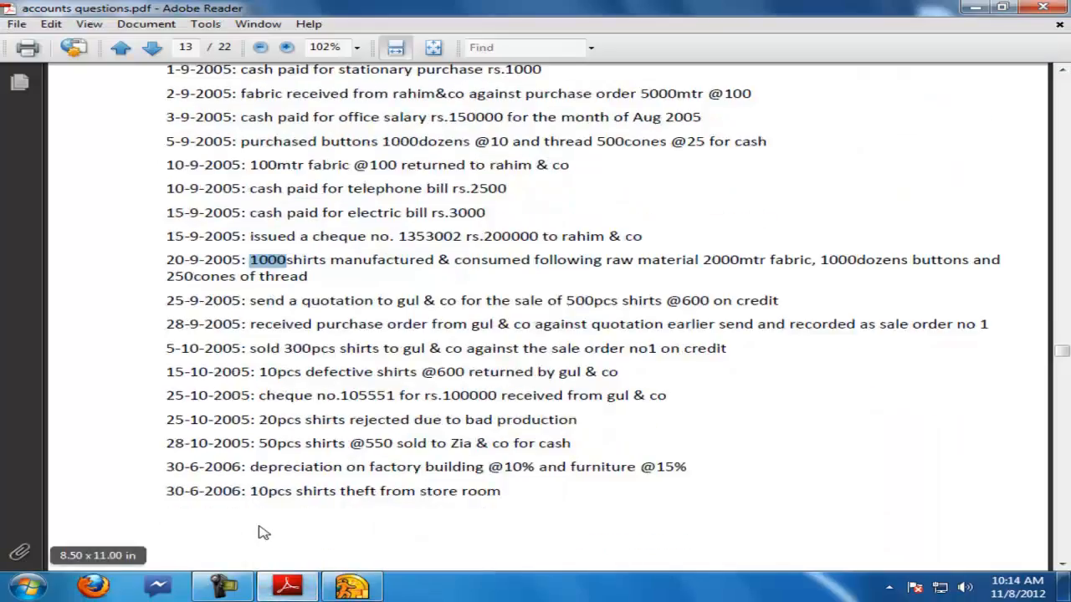
pyautogui.moveTo(164, 300); pyautogui.dragTo(759, 300)
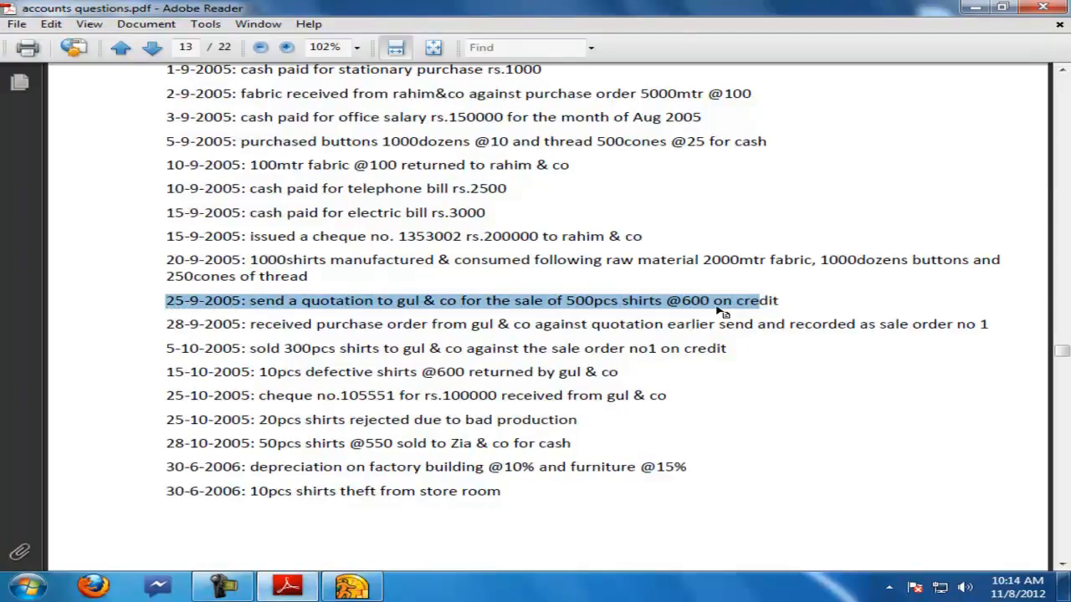
pyautogui.click(351, 585)
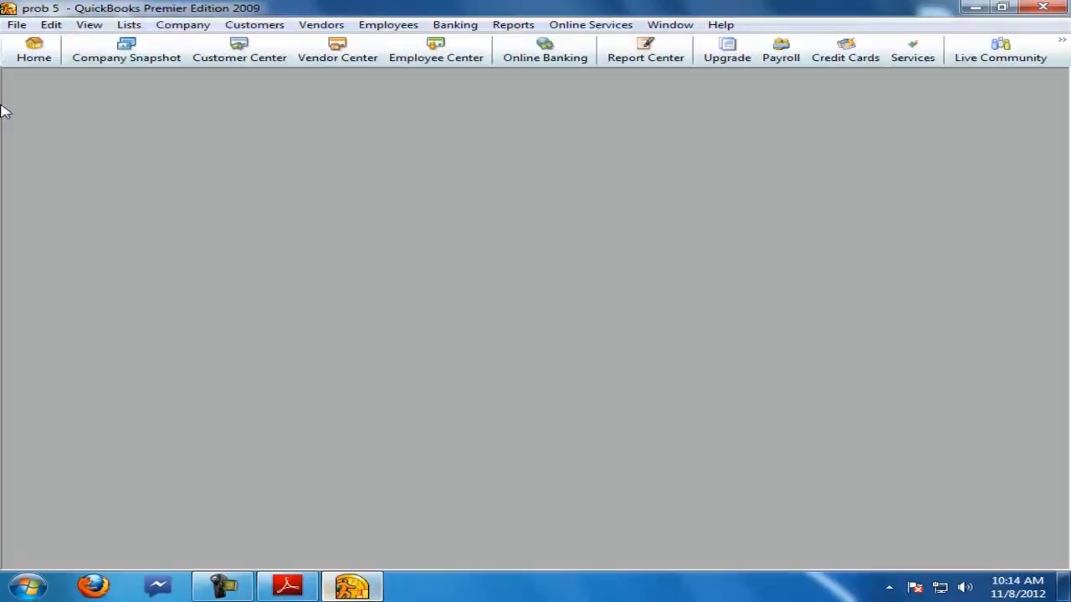
pyautogui.click(32, 50)
pyautogui.click(30, 129)
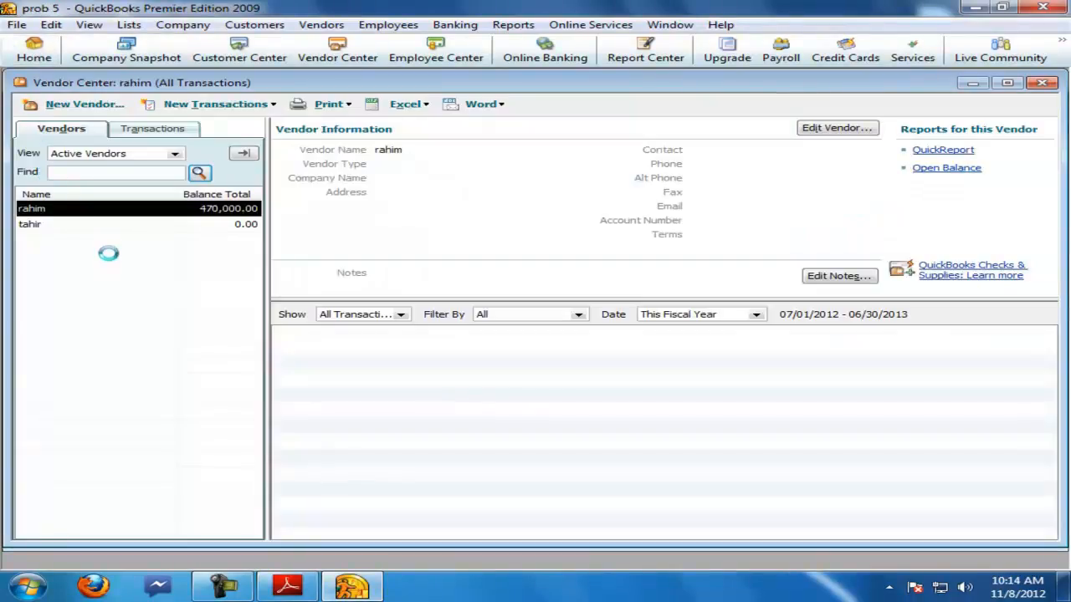
pyautogui.click(293, 585)
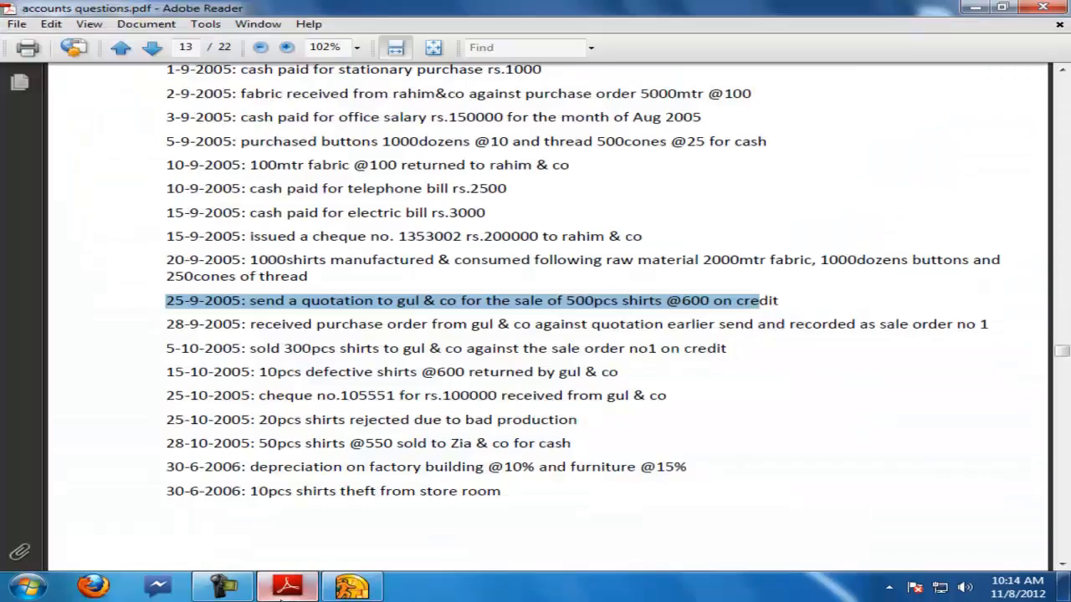
pyautogui.click(343, 587)
pyautogui.rightClick(72, 208)
pyautogui.click(62, 111)
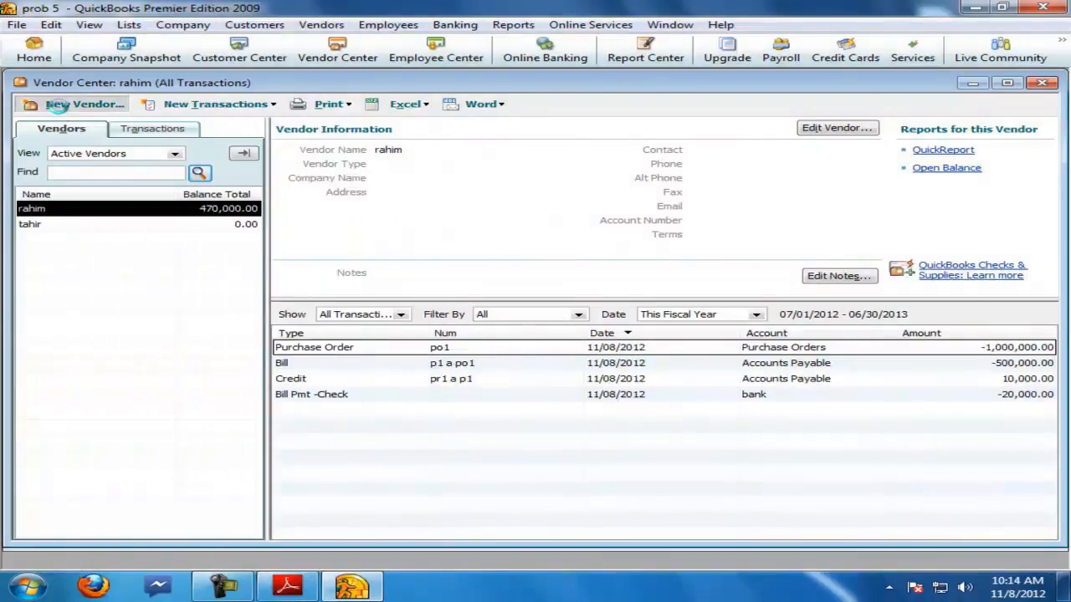
pyautogui.click(63, 107)
pyautogui.click(652, 243)
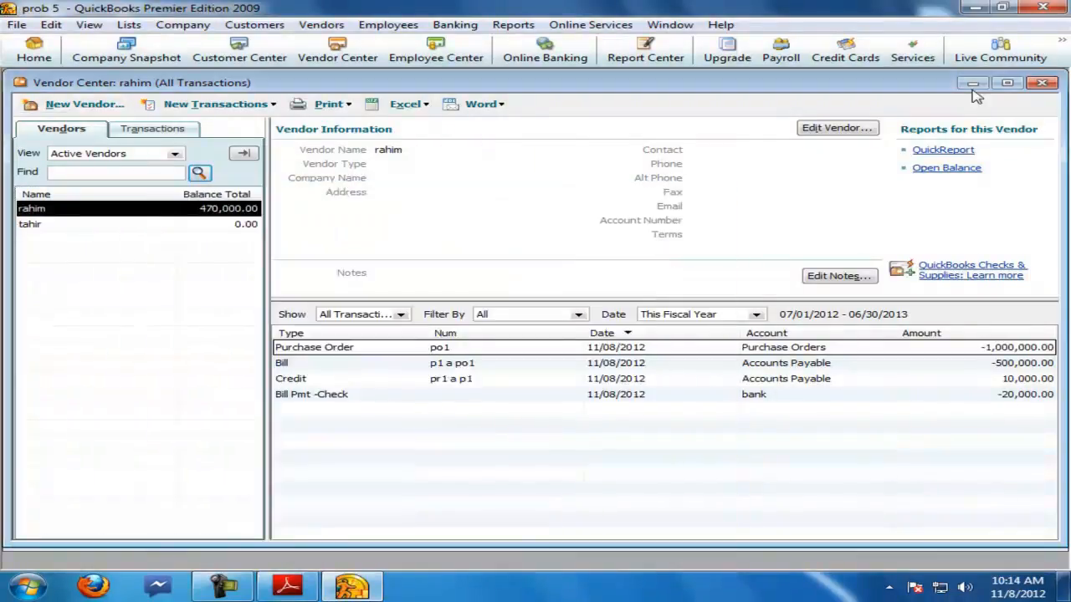
pyautogui.click(1048, 87)
# Step: Add a new customer named gul in the Customer Center and close the center
pyautogui.click(29, 302)
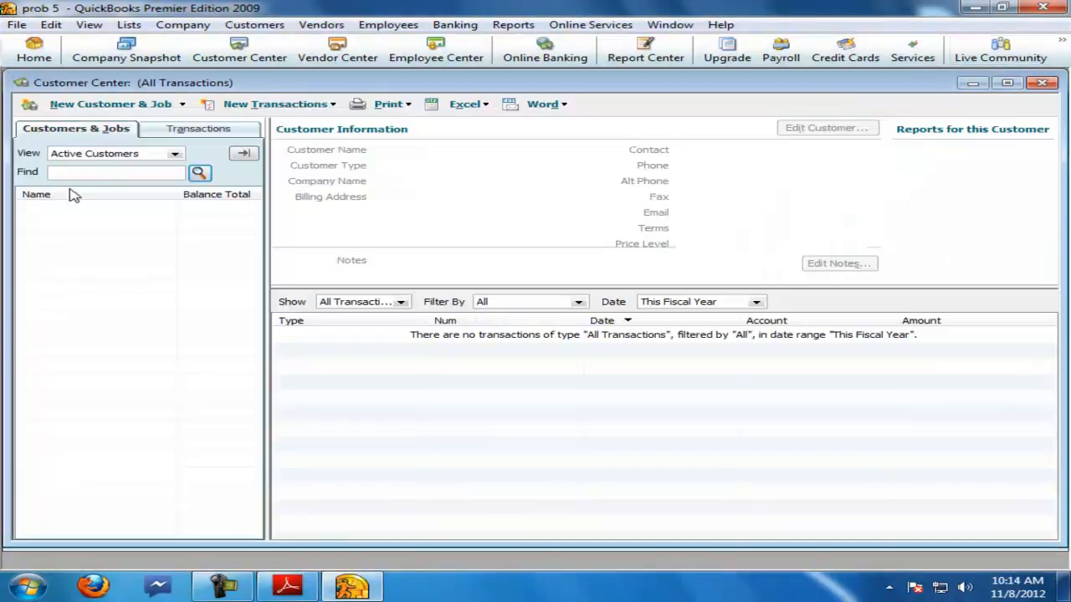
pyautogui.click(68, 110)
pyautogui.click(73, 121)
pyautogui.write('gul')
pyautogui.press('Return')
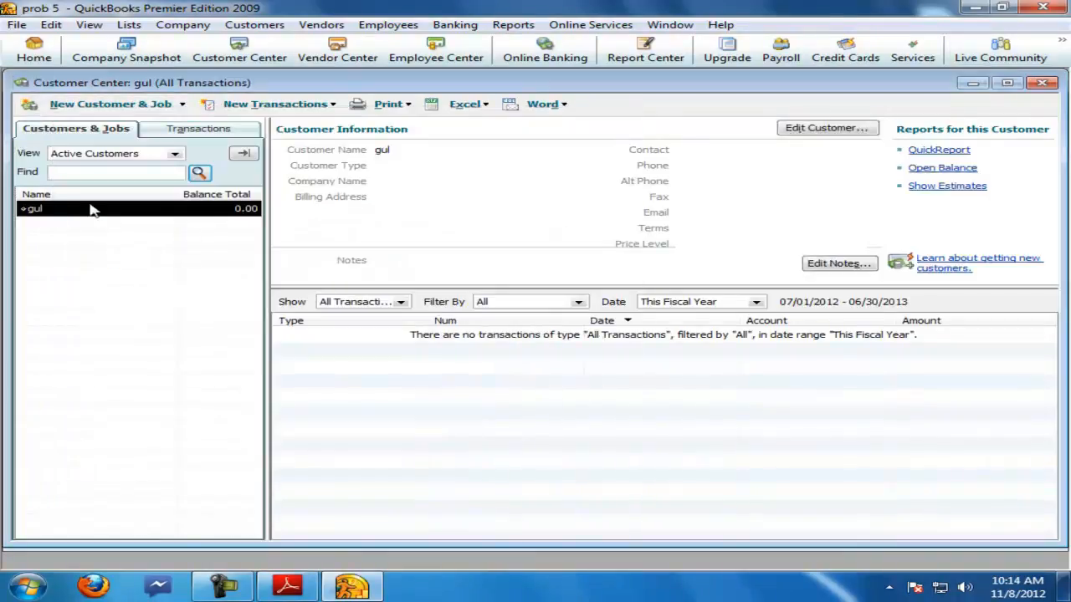
pyautogui.click(1042, 82)
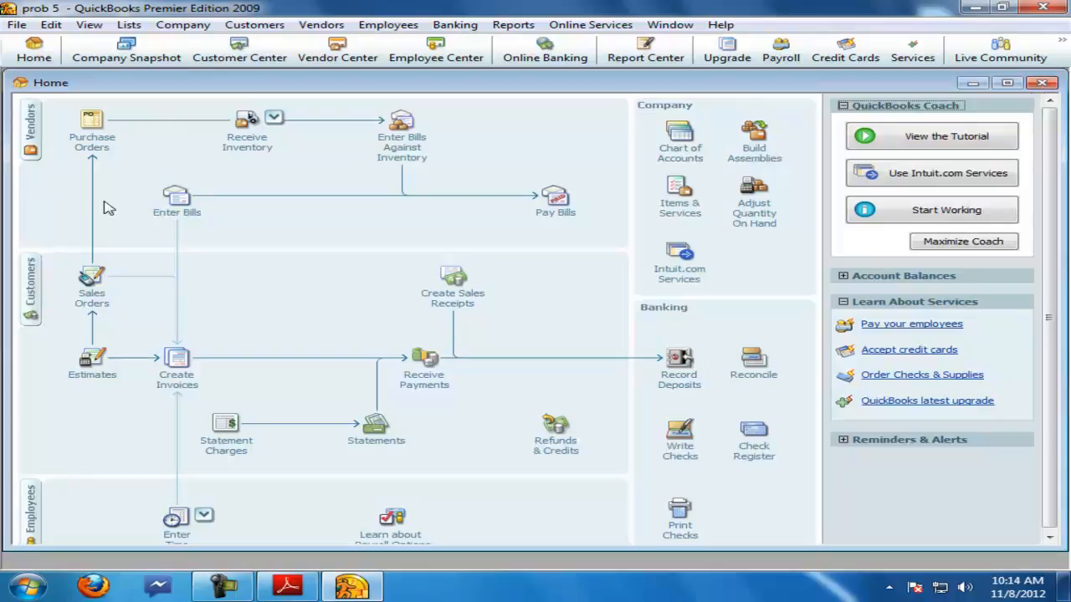
# Step: Start a new estimate for the customer gul from the Customer Center
pyautogui.click(42, 289)
pyautogui.click(311, 105)
pyautogui.click(310, 125)
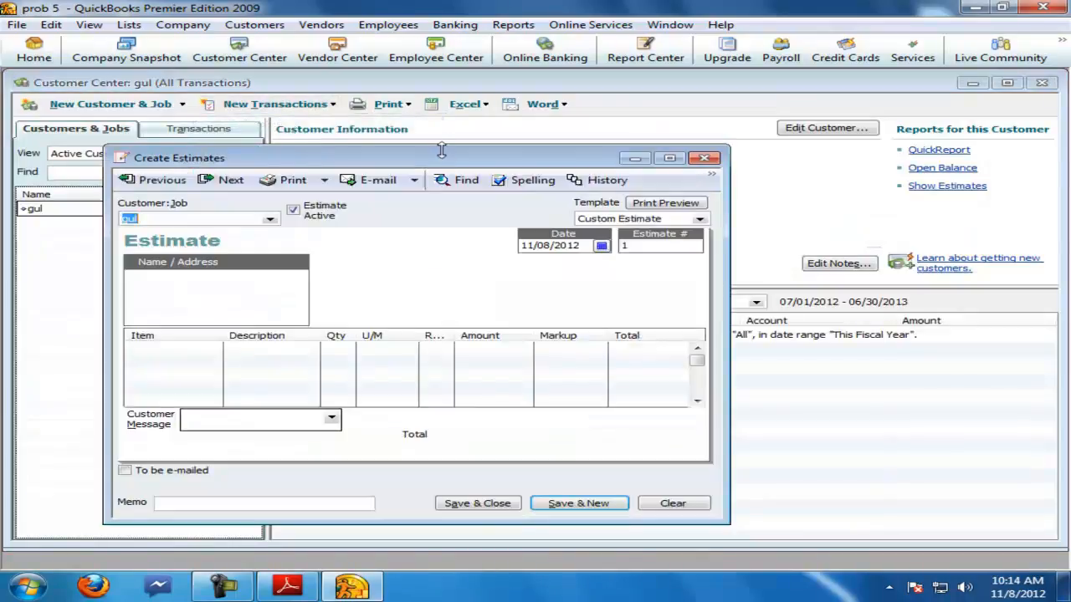
# Step: Maximize the estimate form, set the estimate number to q1 and choose shirts as the first line item
pyautogui.doubleClick(441, 158)
pyautogui.write('q1')
pyautogui.click(48, 246)
pyautogui.write('shirts')
pyautogui.press('Tab')
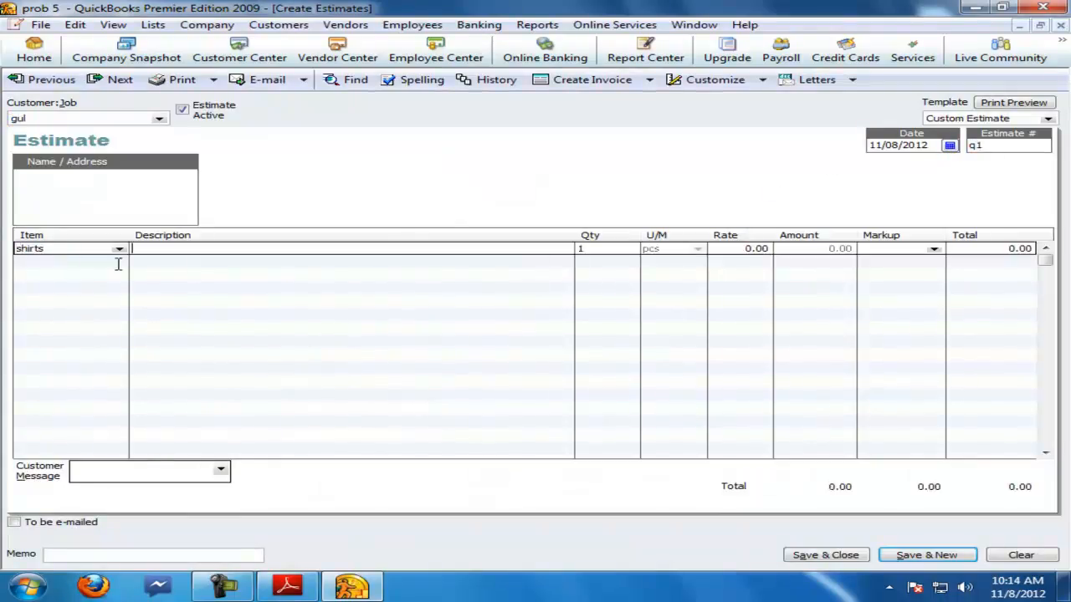
# Step: Check the 25-9-2005 quotation in the questions PDF and enter quantity 500 and rate 600 on the estimate's shirts line in QuickBooks
pyautogui.click(286, 587)
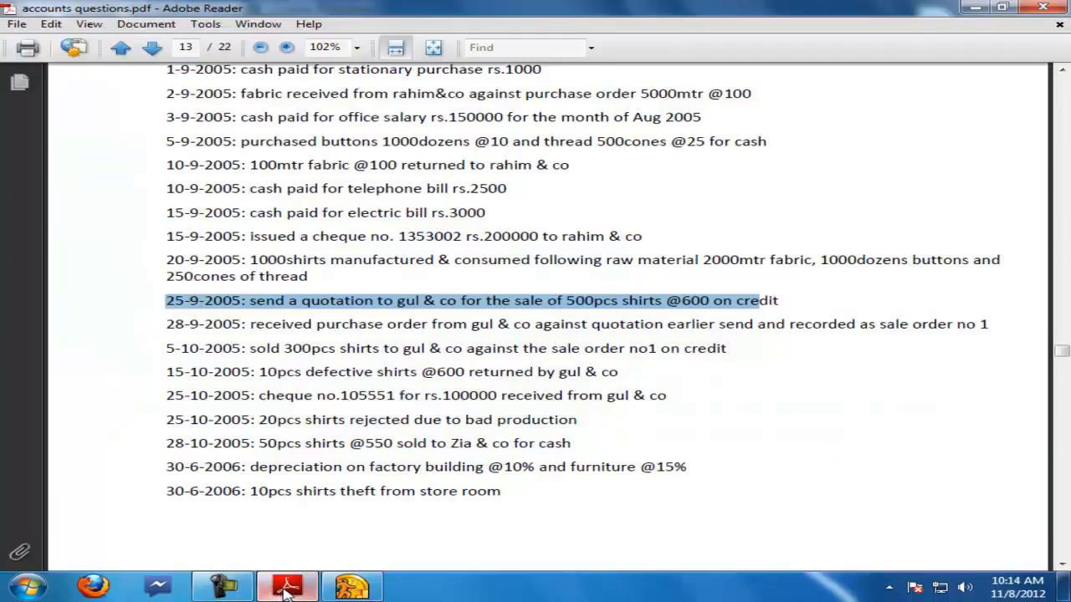
pyautogui.click(351, 587)
pyautogui.press('Tab')
pyautogui.write('500')
pyautogui.press('Tab')
pyautogui.write('600')
pyautogui.press('Tab')
pyautogui.press('Tab')
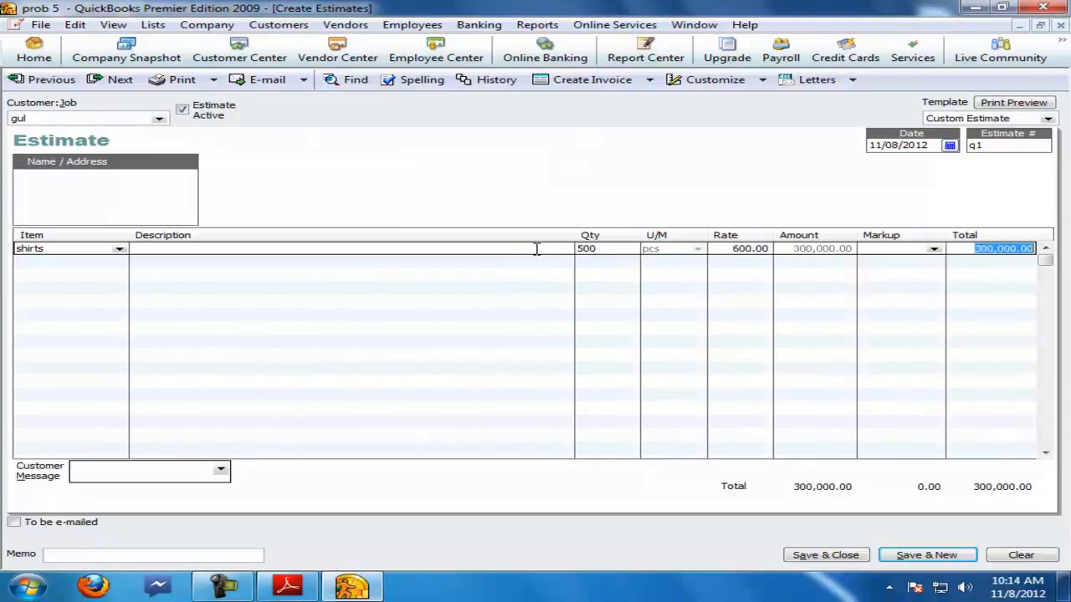
# Step: Enter "on cr" as the estimate's customer message, save the estimate and close the form
pyautogui.click(184, 469)
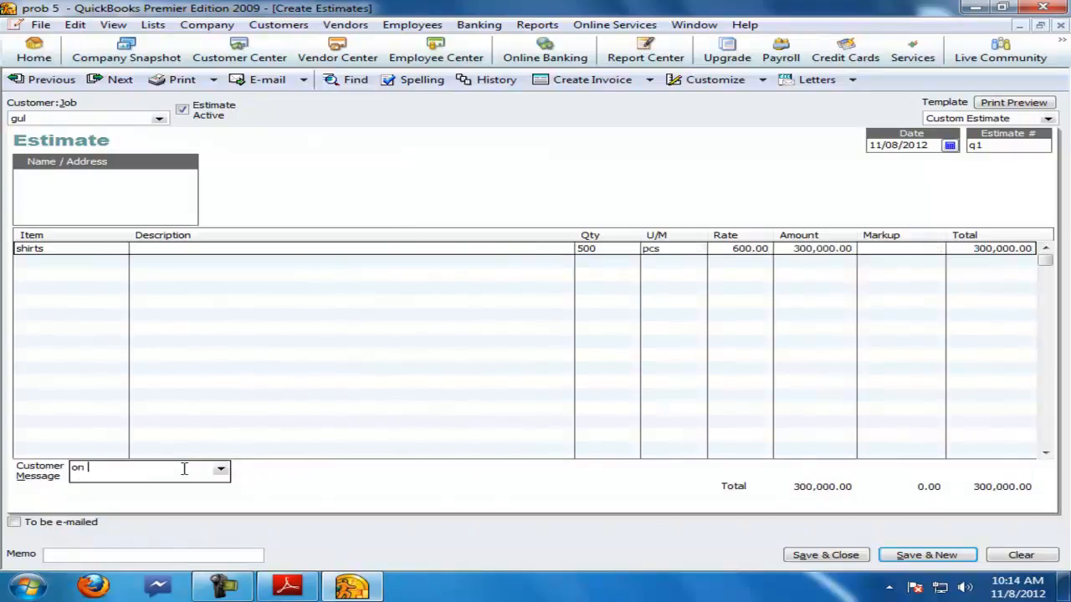
pyautogui.write('on cr')
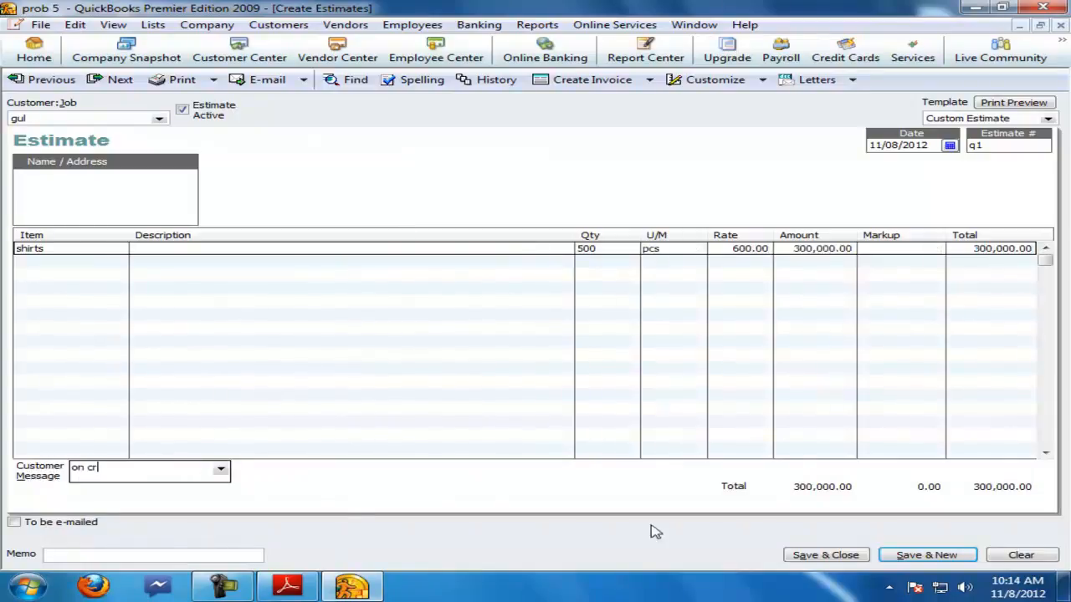
pyautogui.click(891, 555)
pyautogui.click(426, 193)
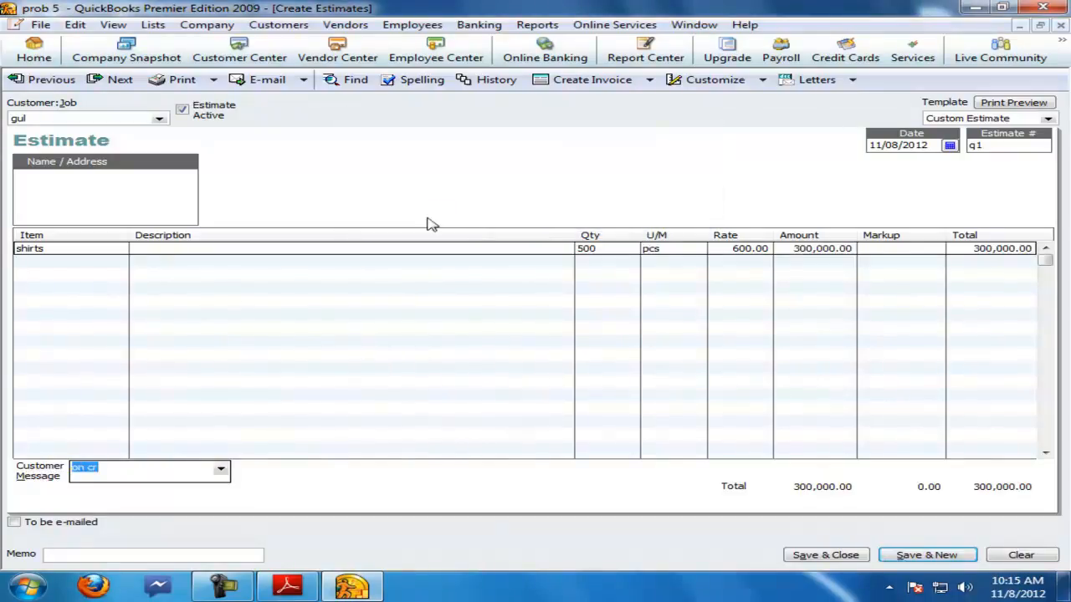
pyautogui.click(938, 554)
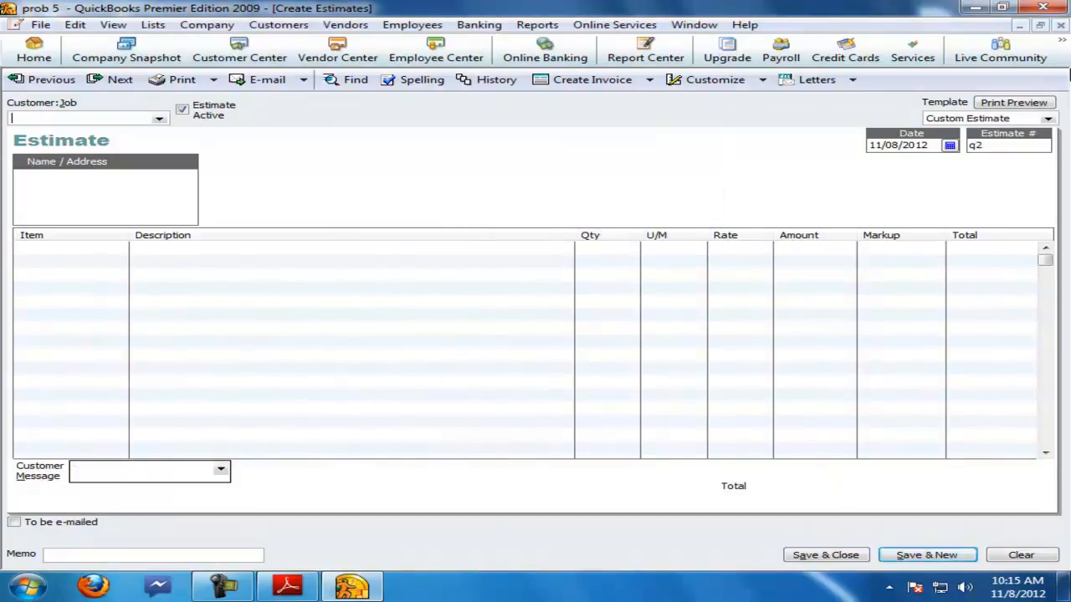
pyautogui.click(1059, 24)
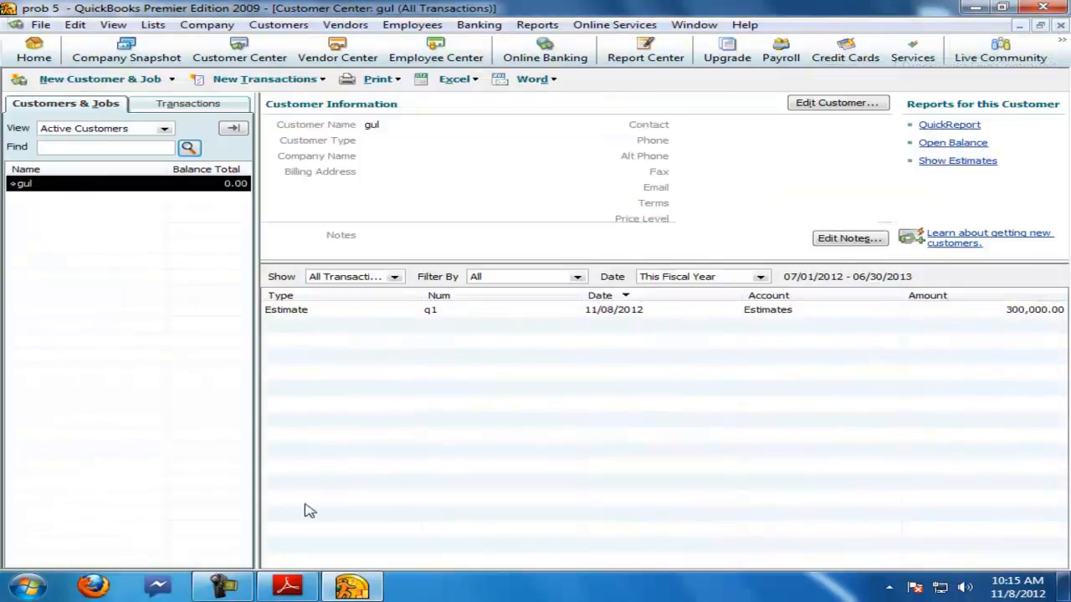
# Step: Look up the 28-9-2005 purchase order in the questions PDF and start a QuickBooks sales order for gul & co, entering its sales order number
pyautogui.click(287, 585)
pyautogui.moveTo(169, 325); pyautogui.dragTo(418, 326)
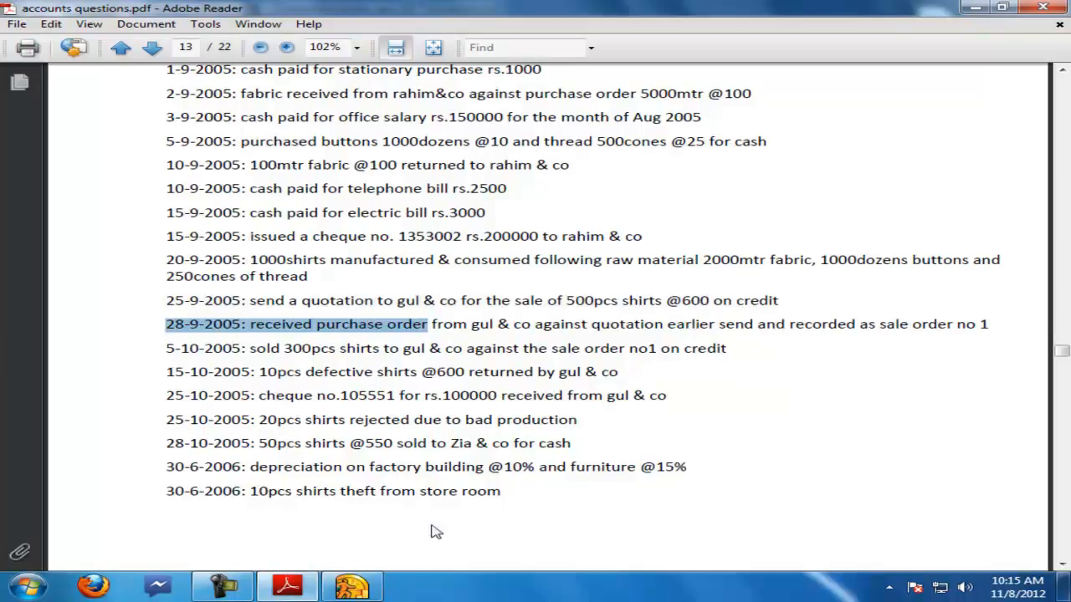
pyautogui.click(351, 585)
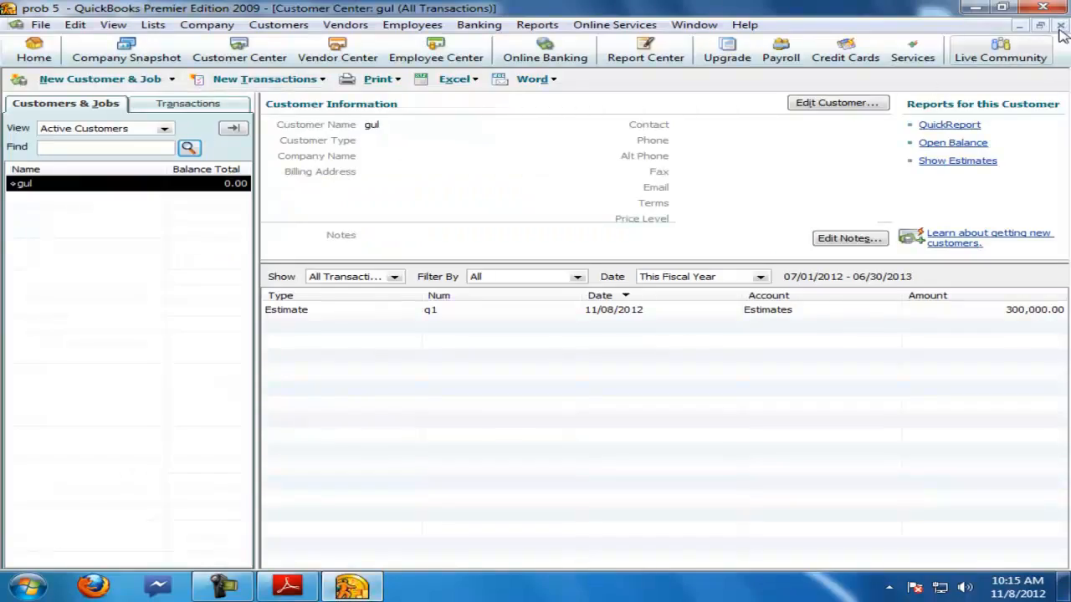
pyautogui.click(268, 78)
pyautogui.click(251, 115)
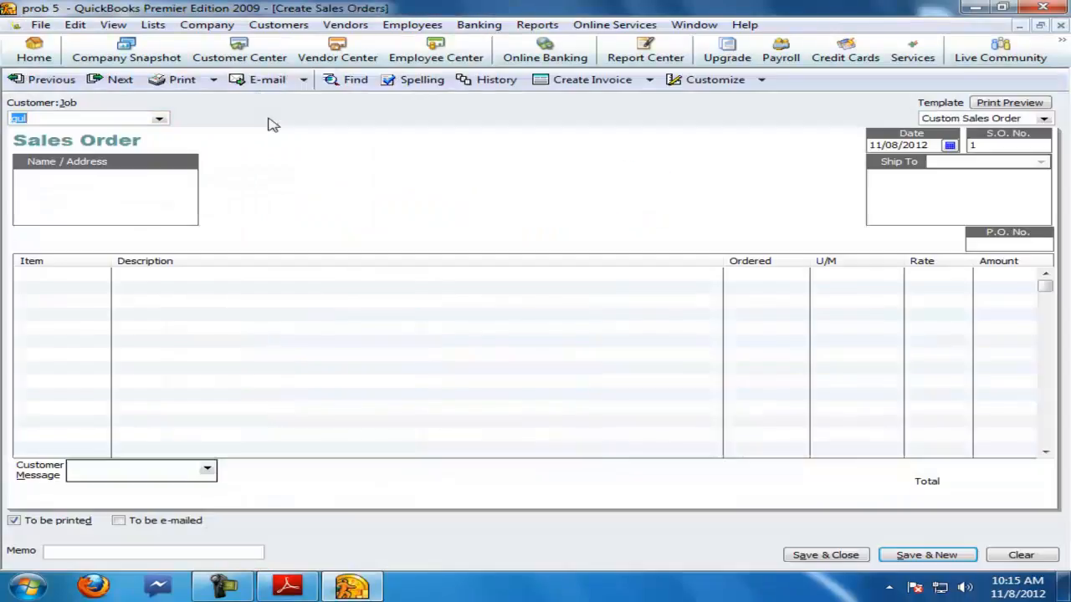
pyautogui.click(162, 120)
pyautogui.click(974, 144)
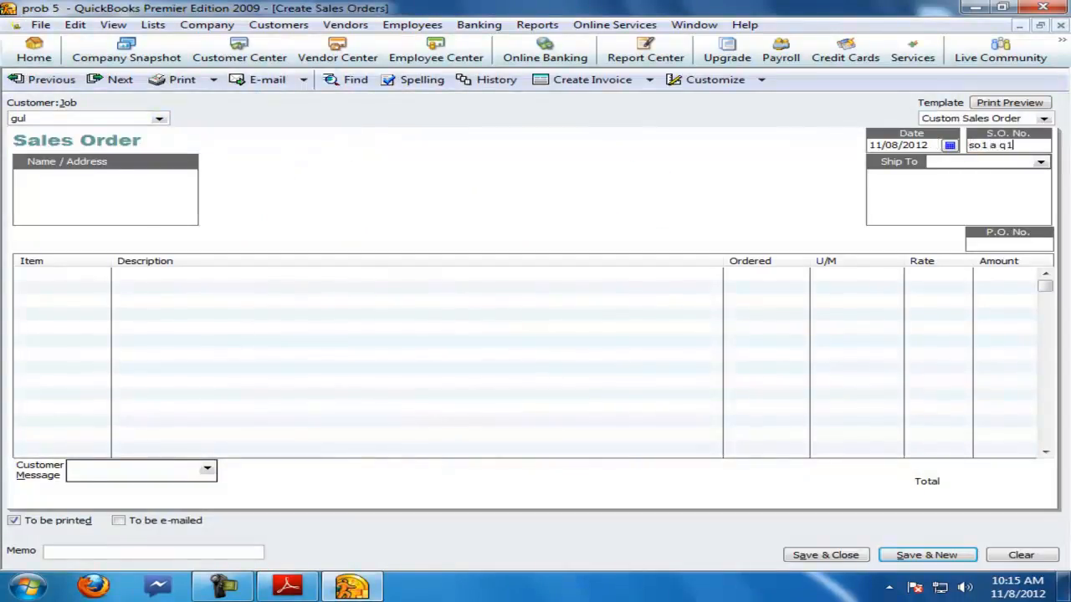
# Step: Add a shirts line to the sales order with 500 ordered at a rate of 600, checking the PDF for the details
pyautogui.click(92, 274)
pyautogui.click(101, 275)
pyautogui.click(294, 310)
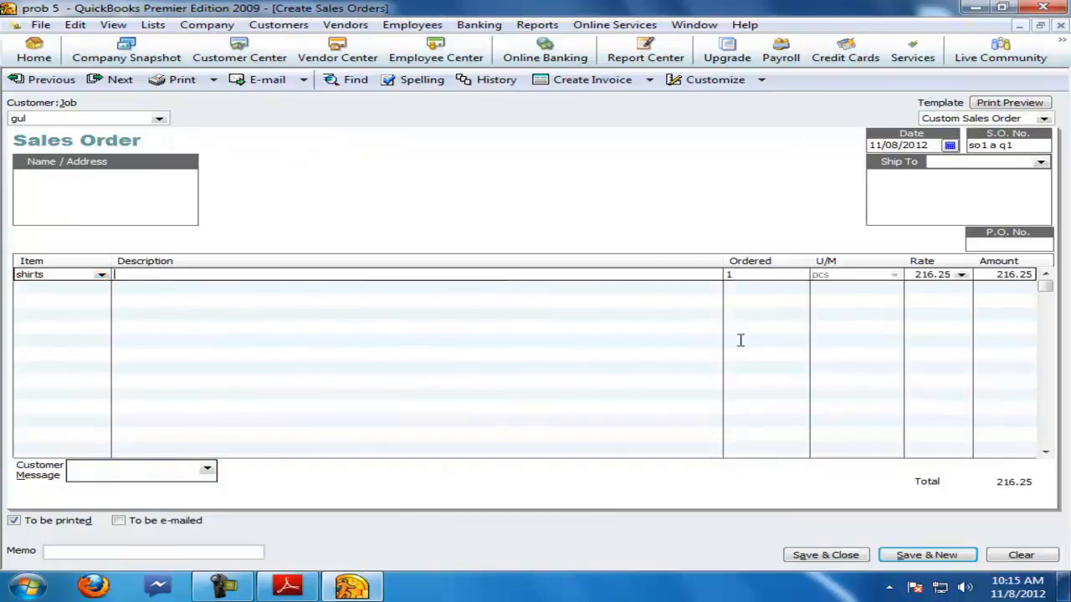
pyautogui.hotkey('alt', 'Tab')
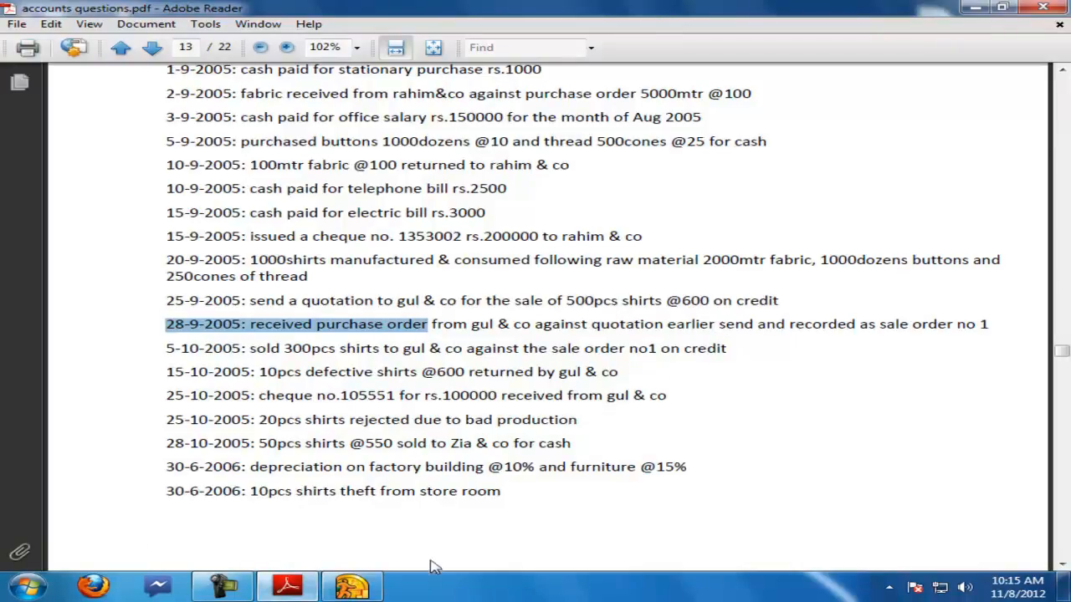
pyautogui.click(351, 585)
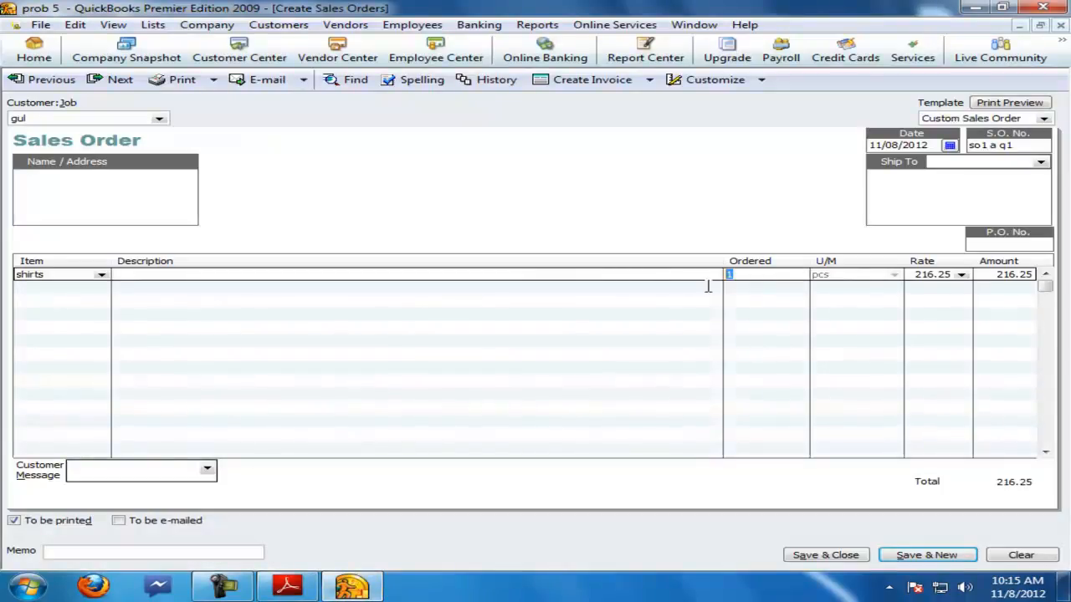
pyautogui.write('00')
pyautogui.press('Tab')
pyautogui.write('6')
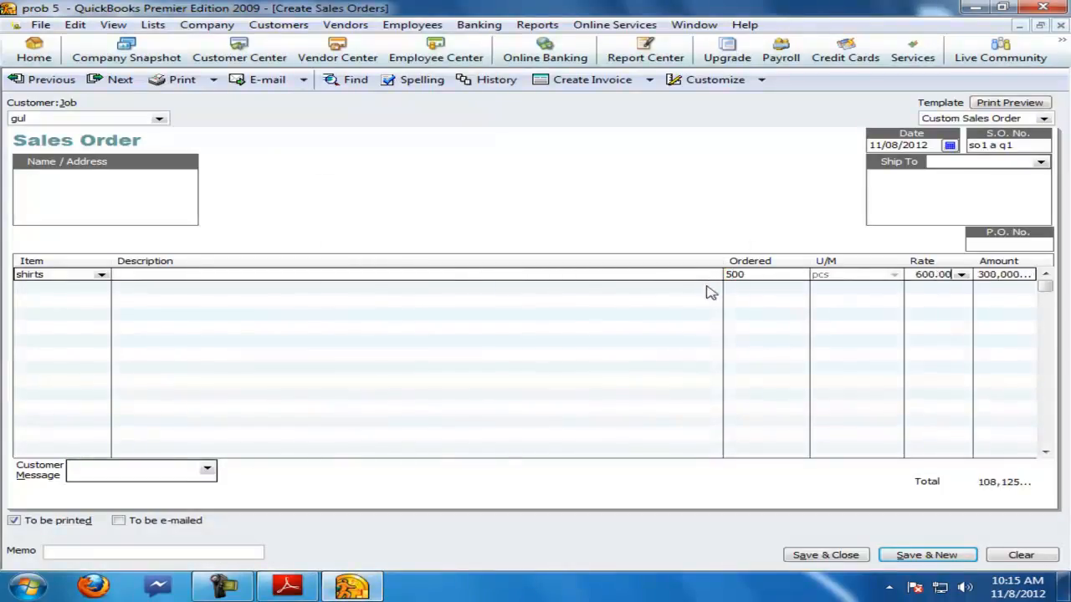
pyautogui.write('00')
pyautogui.press('Tab')
# Step: Suppress the price levels message for the future, save the sales order and close the form
pyautogui.click(468, 264)
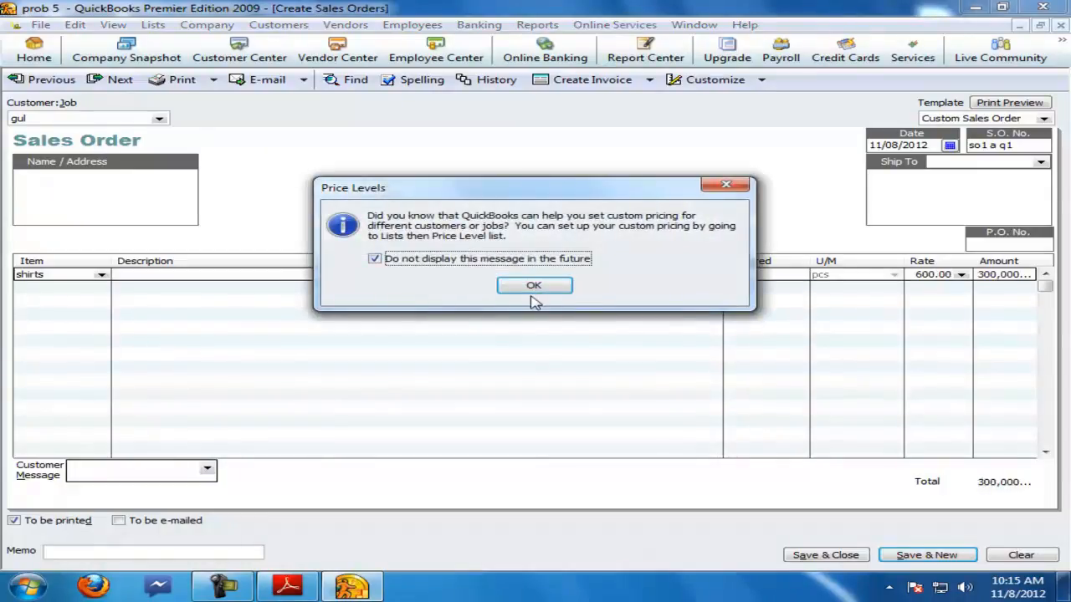
pyautogui.click(533, 286)
pyautogui.hotkey('alt', 's')
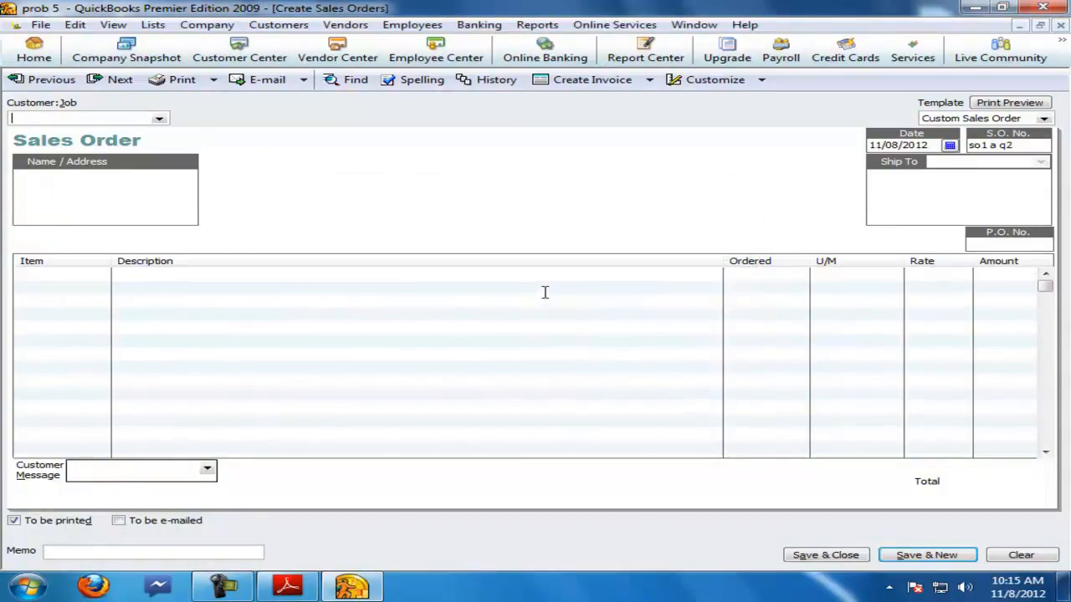
pyautogui.click(1060, 26)
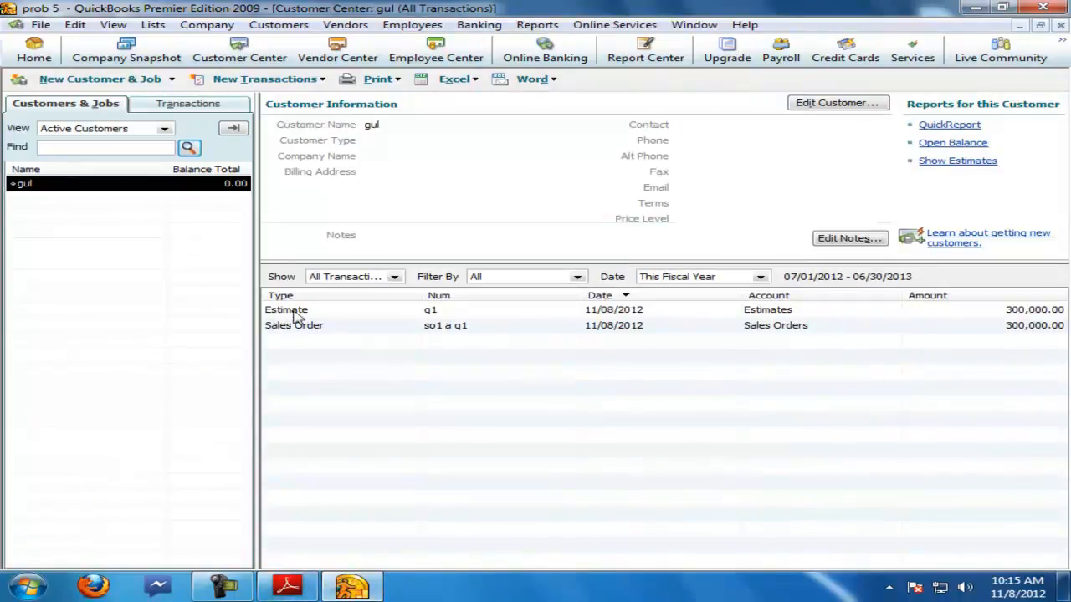
# Step: Look up the 5-10-2005 credit sale in the questions PDF and start a QuickBooks invoice for gul & co
pyautogui.click(287, 585)
pyautogui.moveTo(165, 348); pyautogui.dragTo(732, 343)
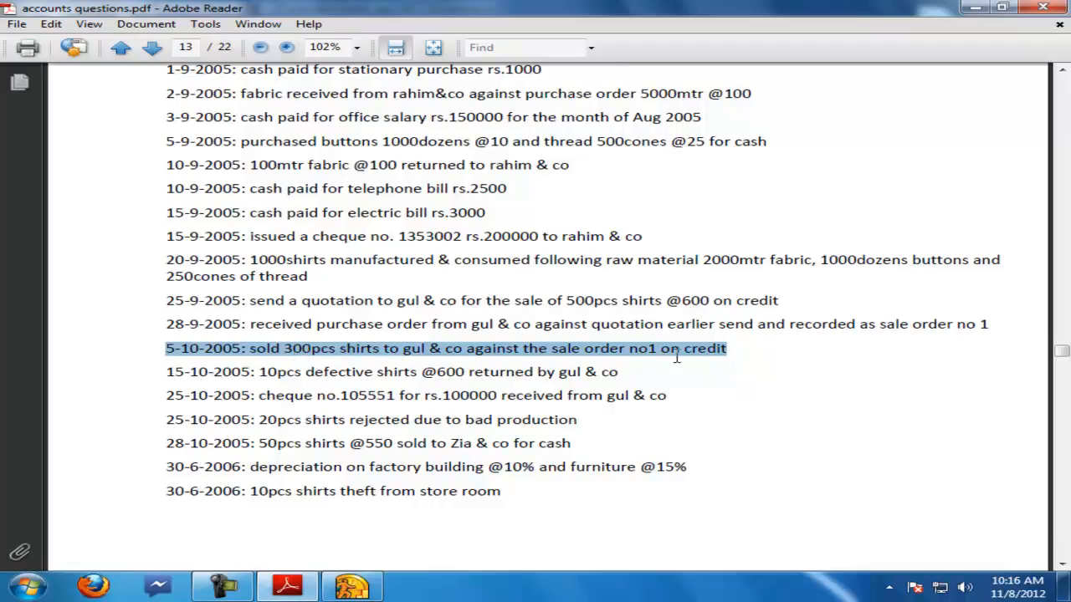
pyautogui.click(351, 587)
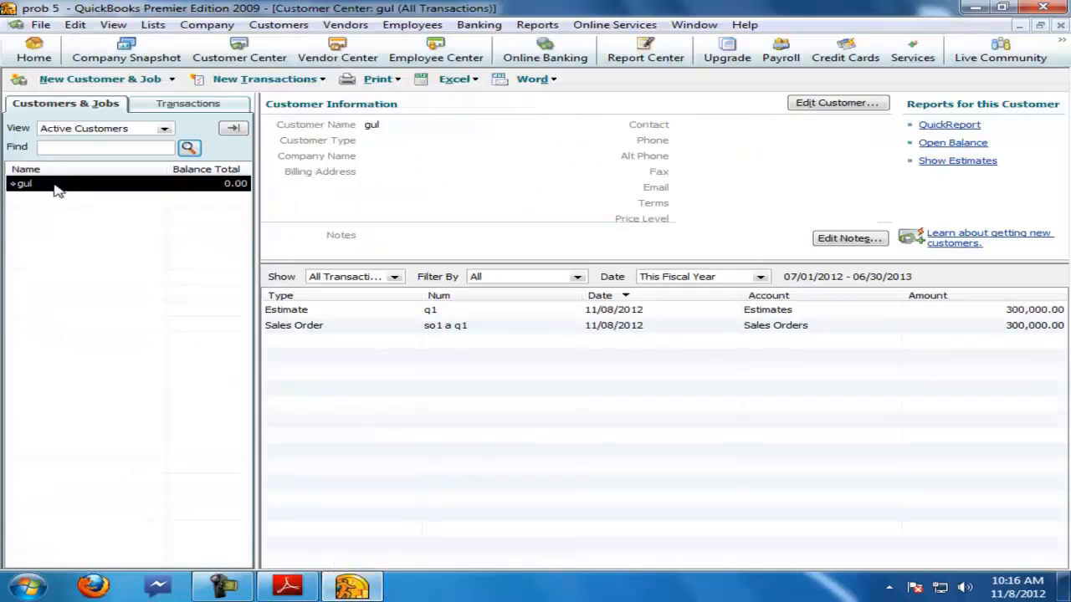
pyautogui.click(323, 80)
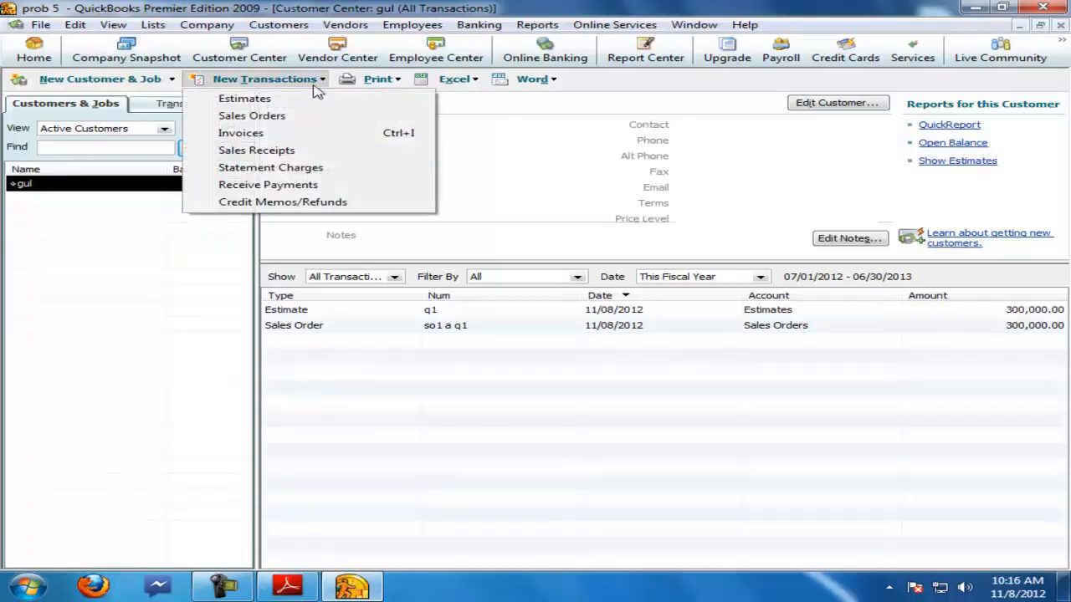
pyautogui.click(241, 132)
pyautogui.click(159, 118)
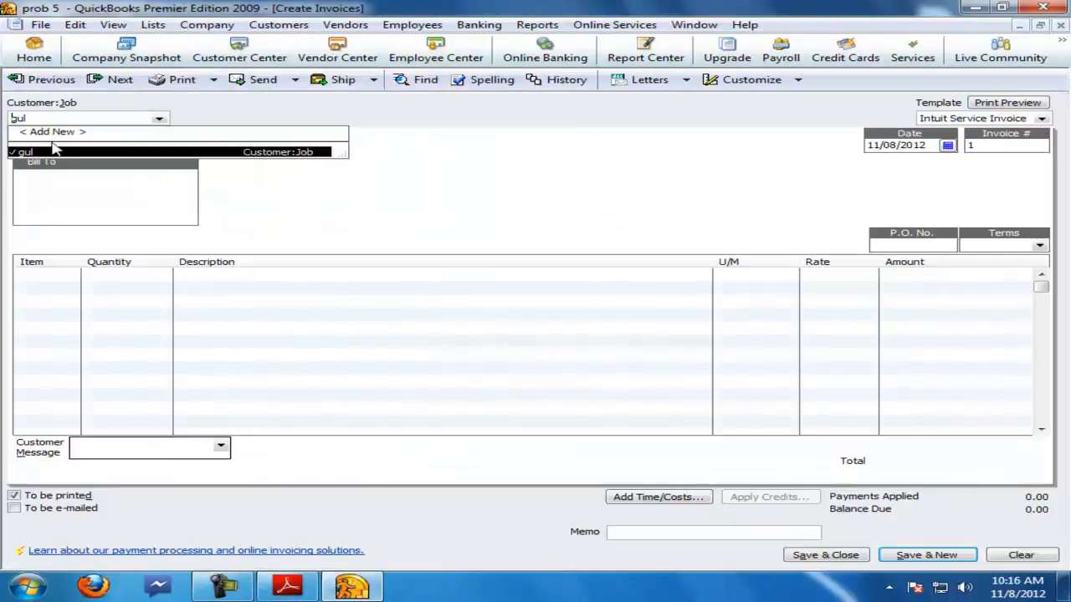
pyautogui.click(37, 154)
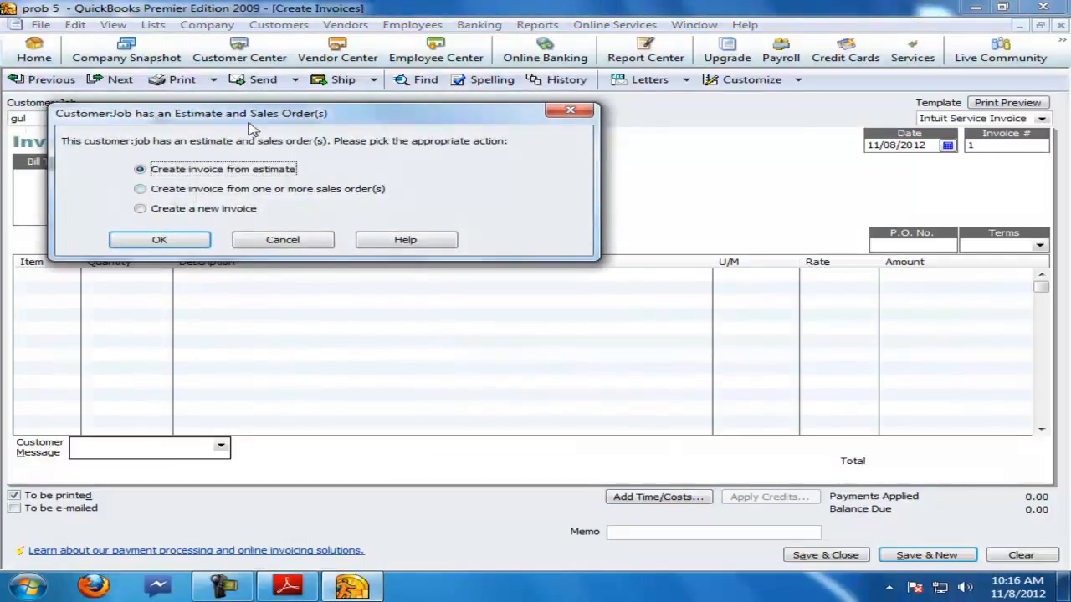
# Step: Create the invoice from the customer's existing sales order for shirts and number it s1 a so1
pyautogui.click(327, 222)
pyautogui.click(331, 205)
pyautogui.click(334, 256)
pyautogui.click(101, 199)
pyautogui.click(529, 158)
pyautogui.click(139, 225)
pyautogui.click(219, 253)
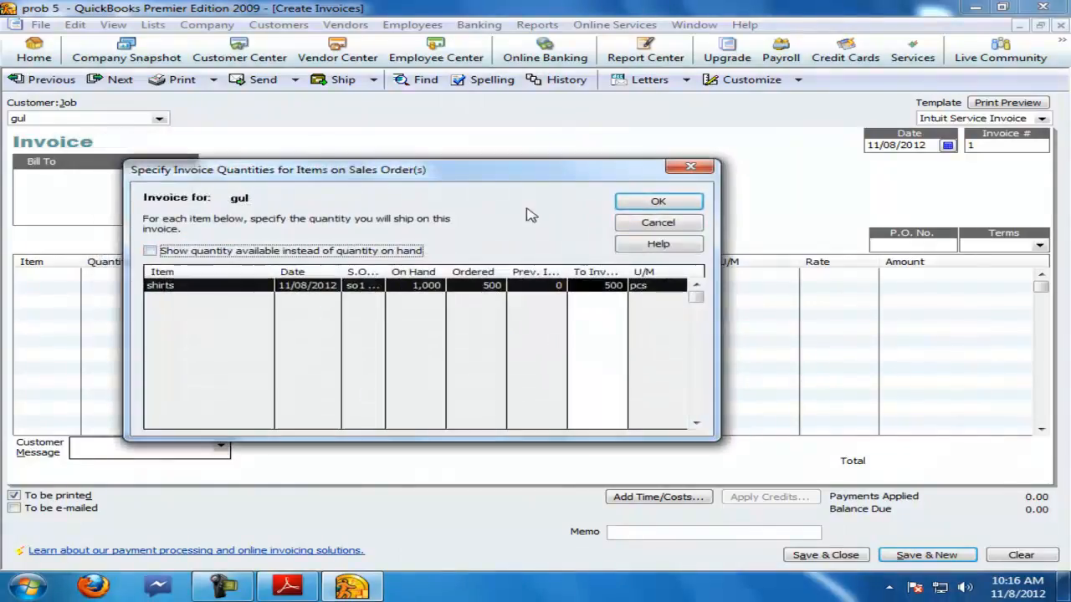
pyautogui.click(632, 203)
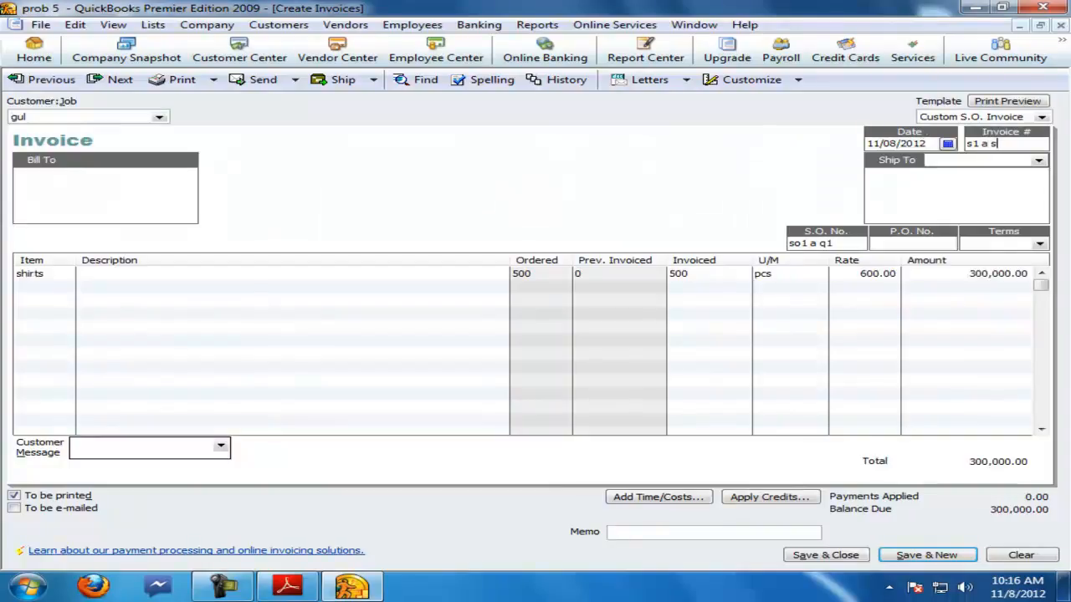
# Step: Set the invoiced quantity of shirts to 300, save the invoice and close the form
pyautogui.click(549, 279)
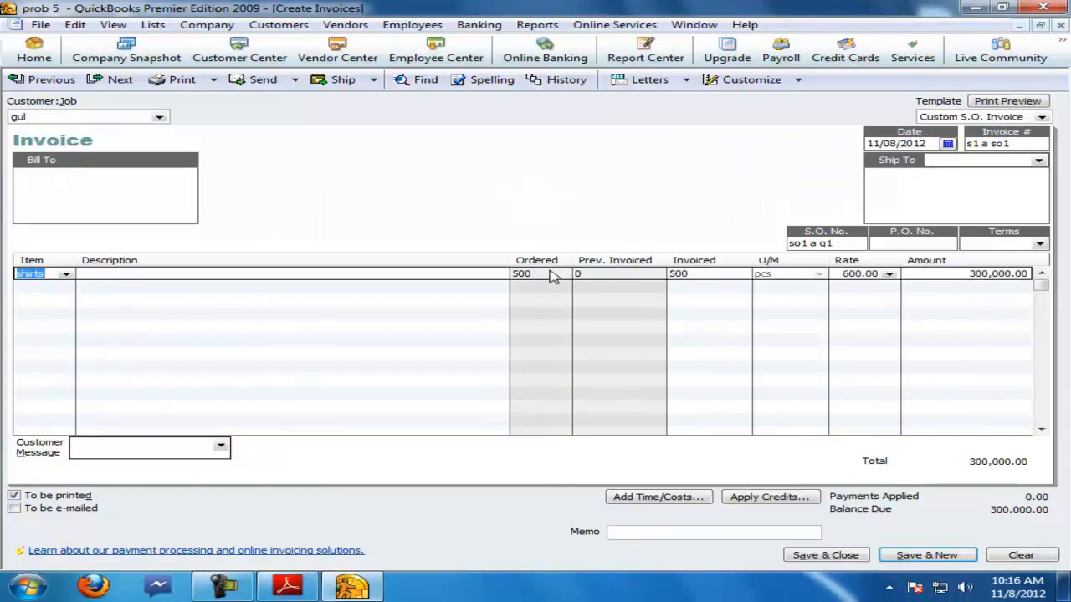
pyautogui.click(685, 275)
pyautogui.moveTo(721, 275); pyautogui.dragTo(620, 283)
pyautogui.write('300')
pyautogui.press('Tab')
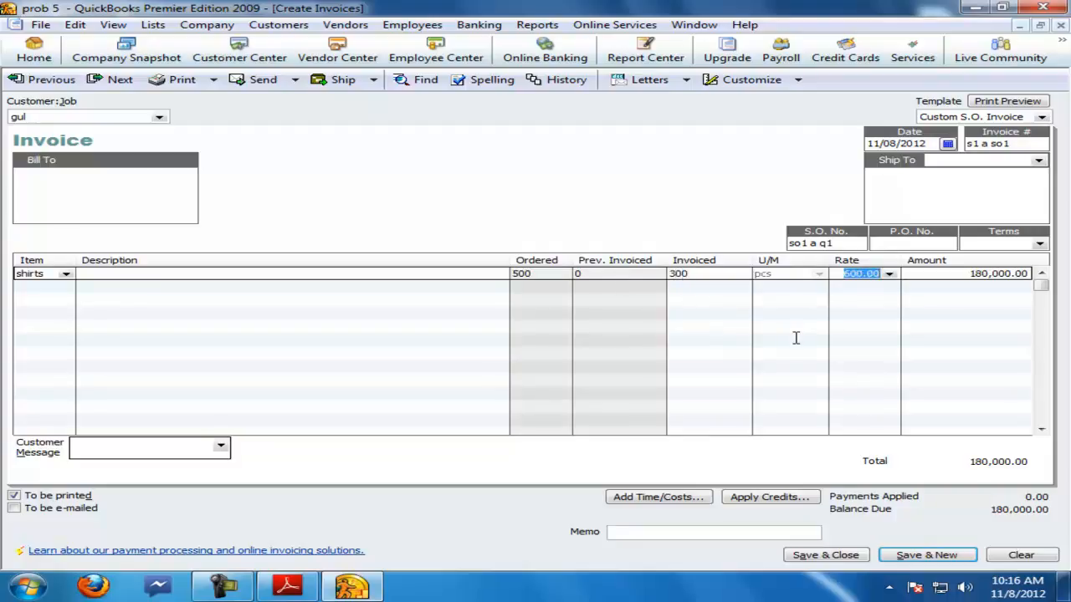
pyautogui.press('Return')
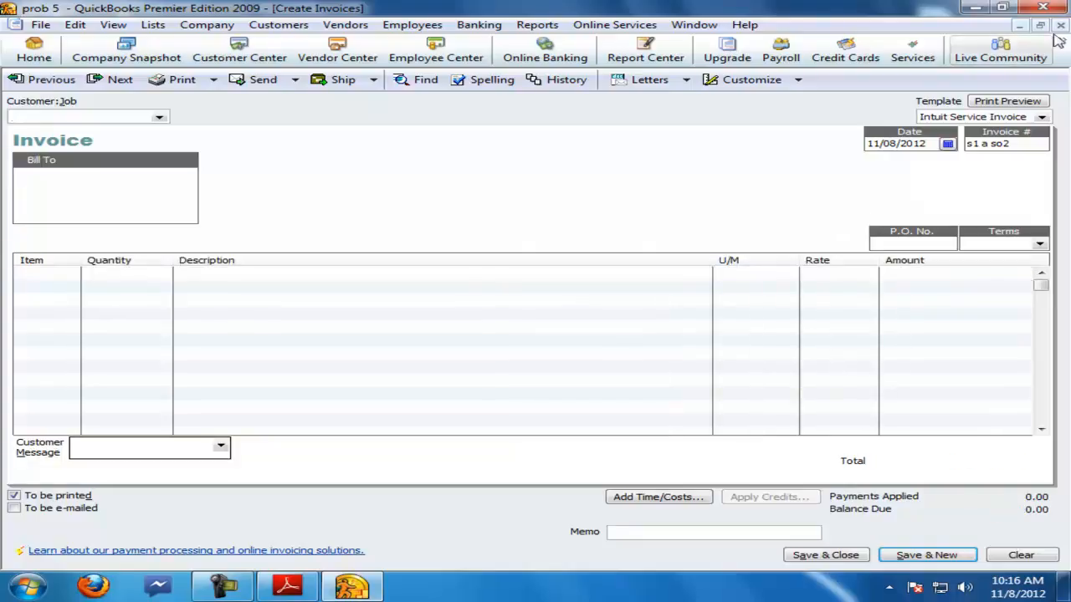
pyautogui.click(1060, 26)
# Step: Look up the 15-10-2005 return of defective shirts in the questions PDF and start a credit memo in QuickBooks
pyautogui.click(287, 585)
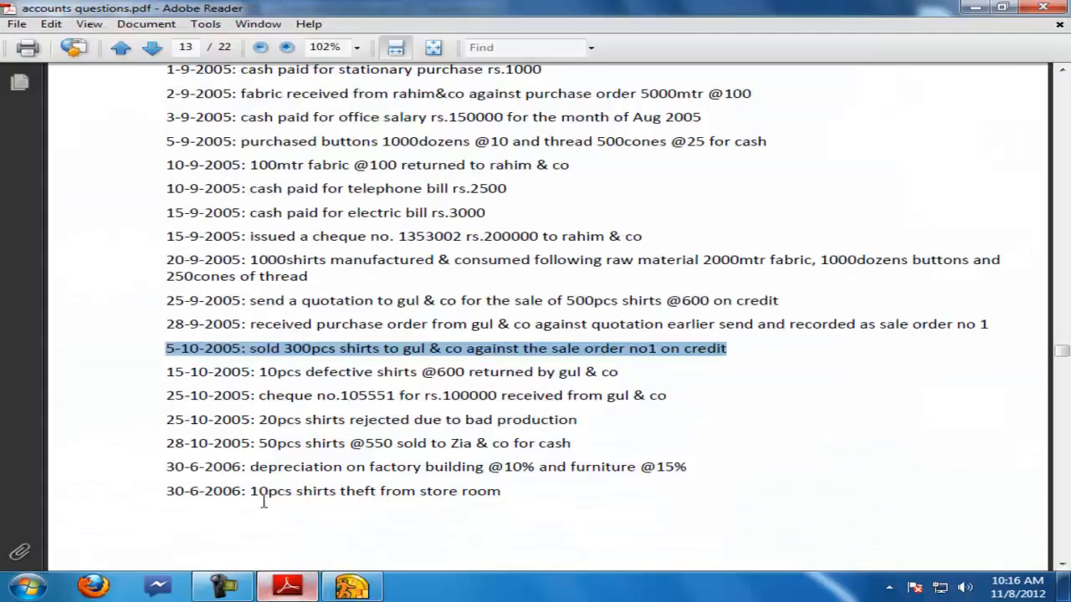
pyautogui.moveTo(166, 373); pyautogui.dragTo(640, 375)
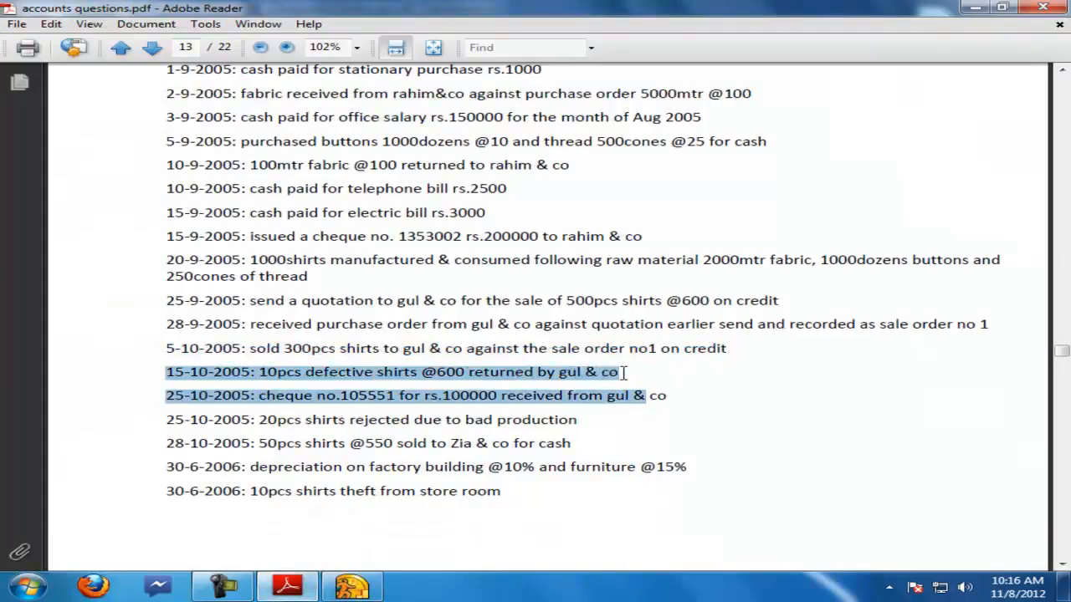
pyautogui.click(290, 373)
pyautogui.moveTo(256, 373); pyautogui.dragTo(281, 373)
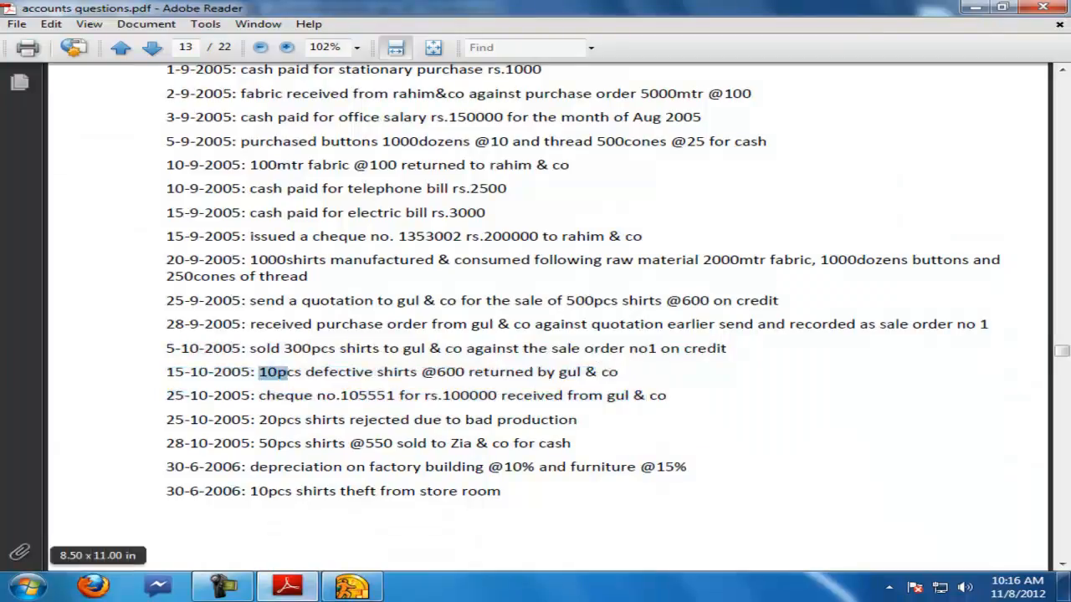
pyautogui.click(351, 586)
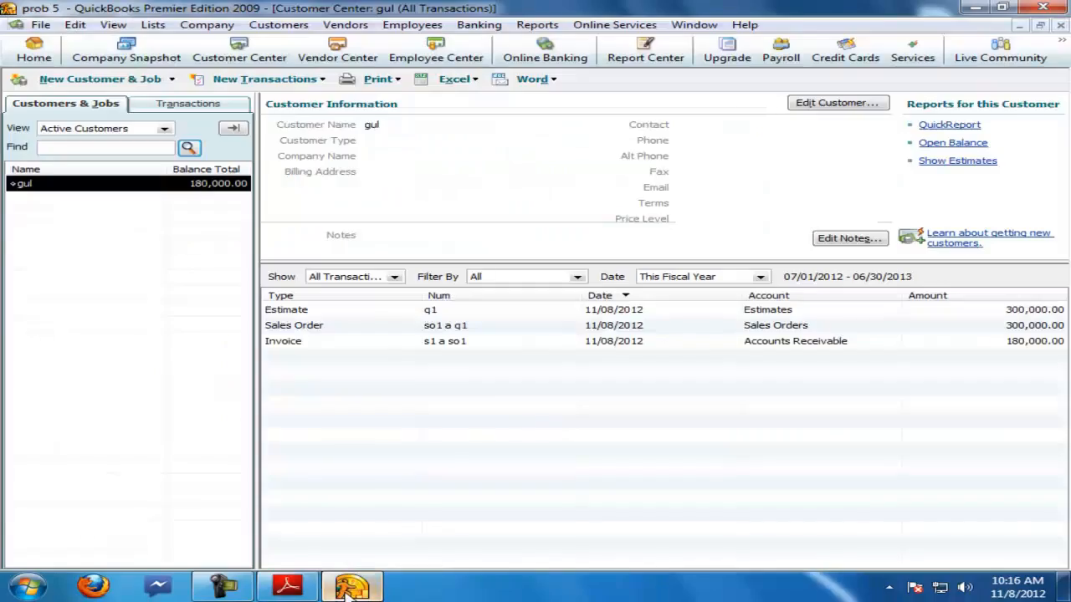
pyautogui.click(1061, 26)
pyautogui.click(562, 414)
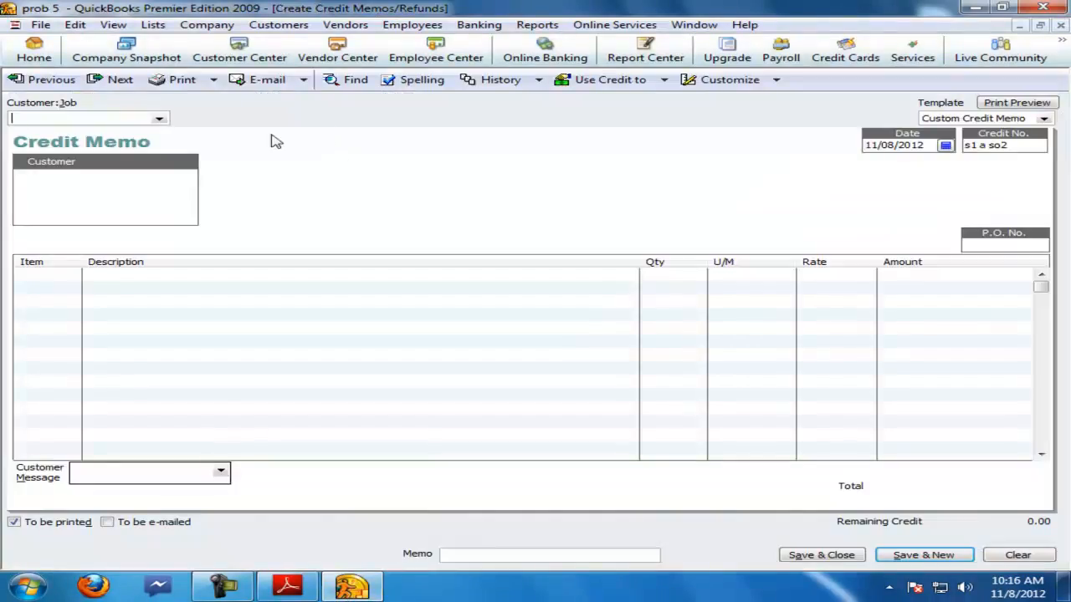
# Step: Choose gul as the credit memo's customer and number it sr1 a s1
pyautogui.click(158, 118)
pyautogui.click(50, 154)
pyautogui.click(1019, 146)
pyautogui.write('s')
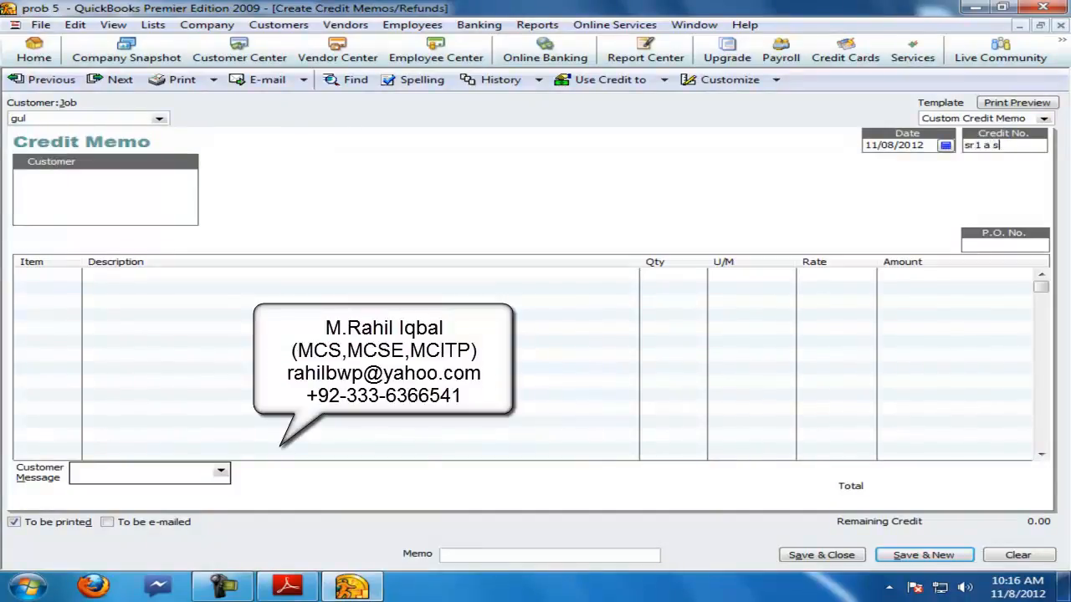
# Step: Enter 10 shirts at a rate of 600 on the credit memo and save it
pyautogui.click(61, 277)
pyautogui.write('shirts')
pyautogui.press('Tab')
pyautogui.press('Tab')
pyautogui.write('10')
pyautogui.press('Tab')
pyautogui.write('600')
pyautogui.press('Tab')
pyautogui.press('Return')
# Step: Apply the available credit to the customer's invoice s1 a so1 and close the credit memo form
pyautogui.click(150, 212)
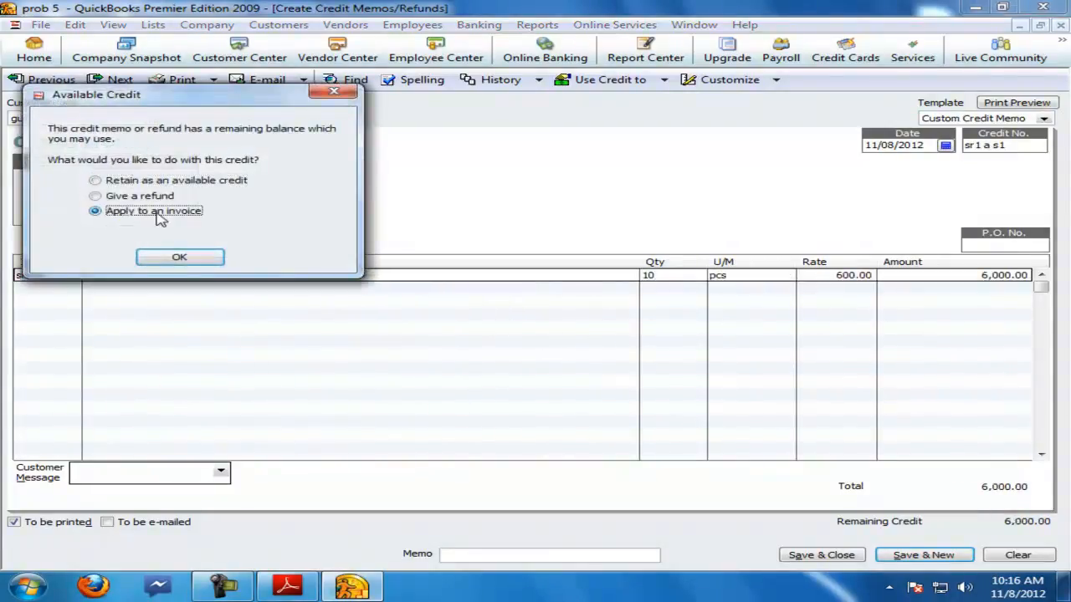
pyautogui.click(180, 258)
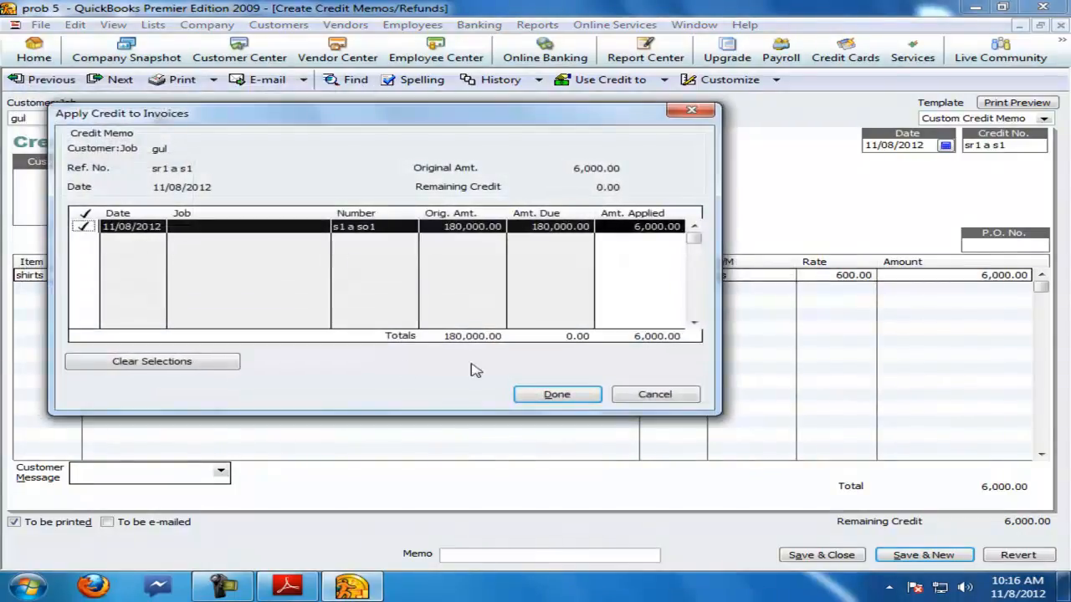
pyautogui.click(555, 391)
pyautogui.click(1060, 25)
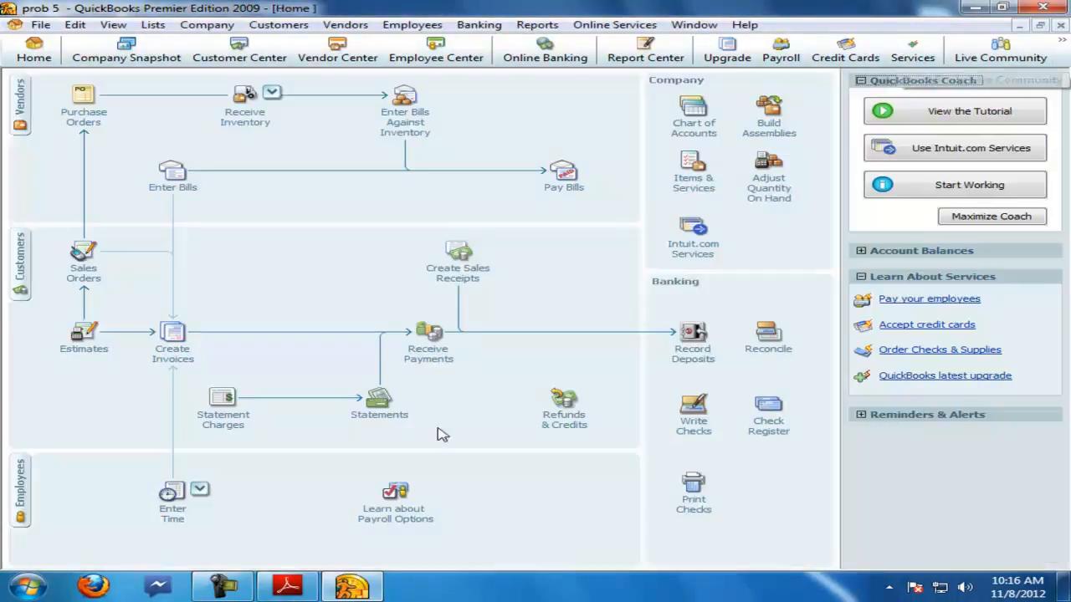
# Step: Look up the 25-10-2005 cheque receipt in the questions PDF and start receiving a payment from gul in QuickBooks
pyautogui.click(287, 585)
pyautogui.moveTo(165, 395); pyautogui.dragTo(684, 402)
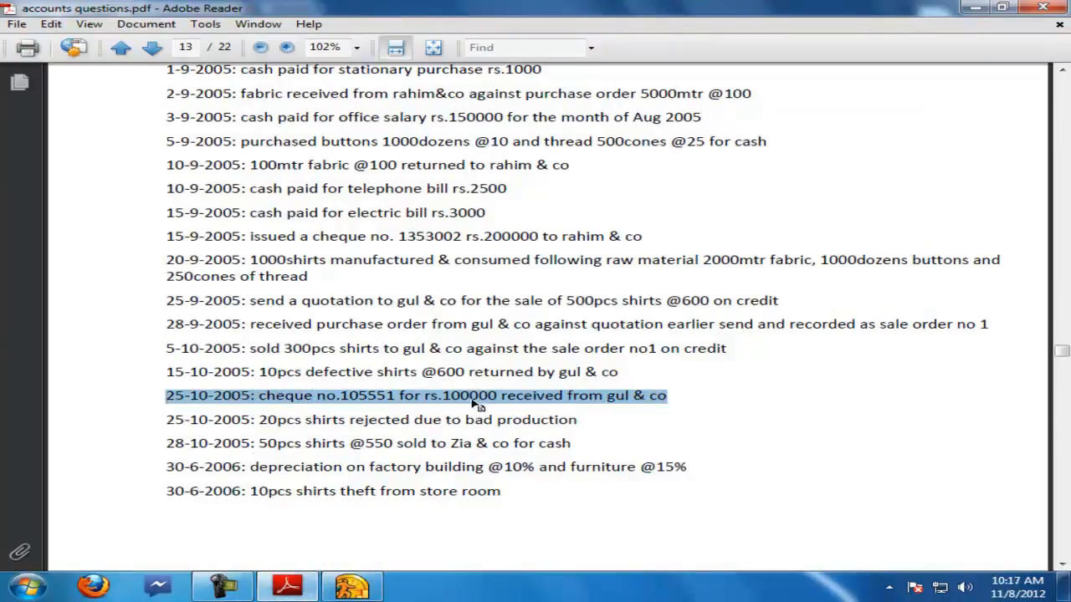
pyautogui.click(351, 585)
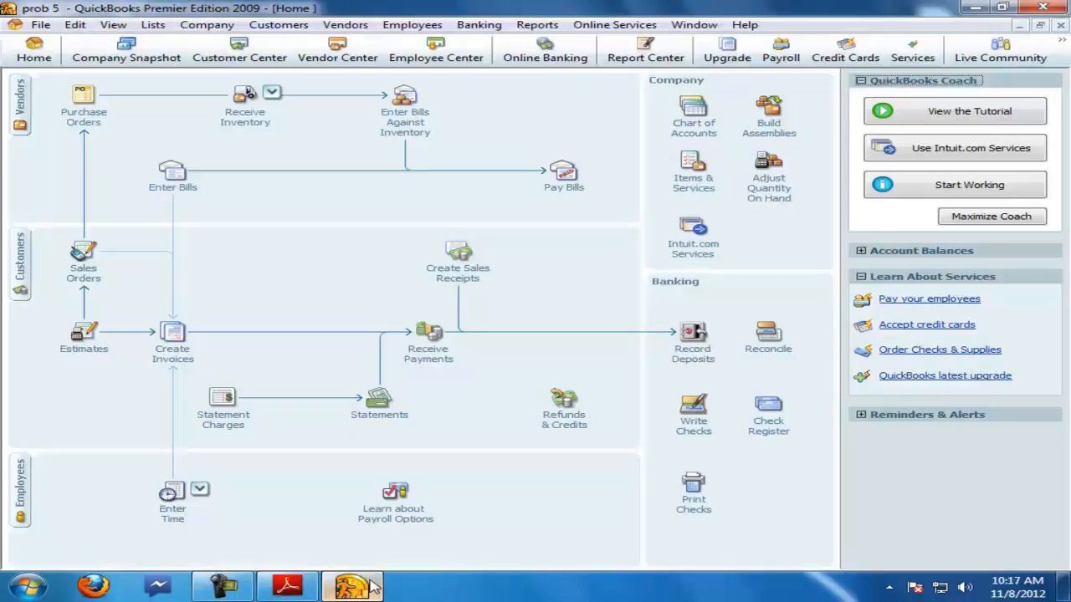
pyautogui.click(25, 260)
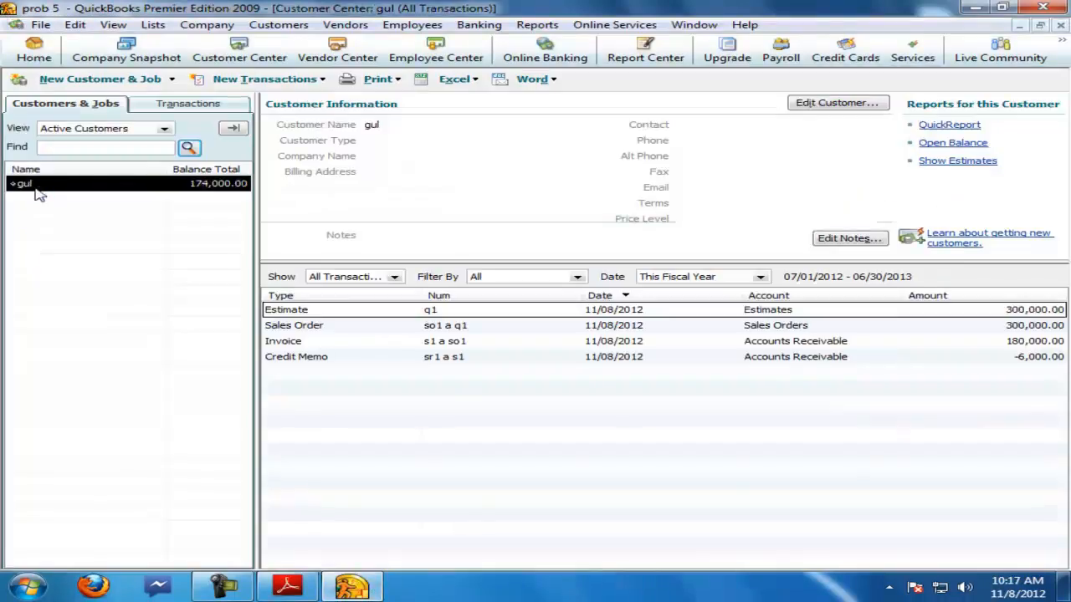
pyautogui.rightClick(35, 189)
pyautogui.click(109, 398)
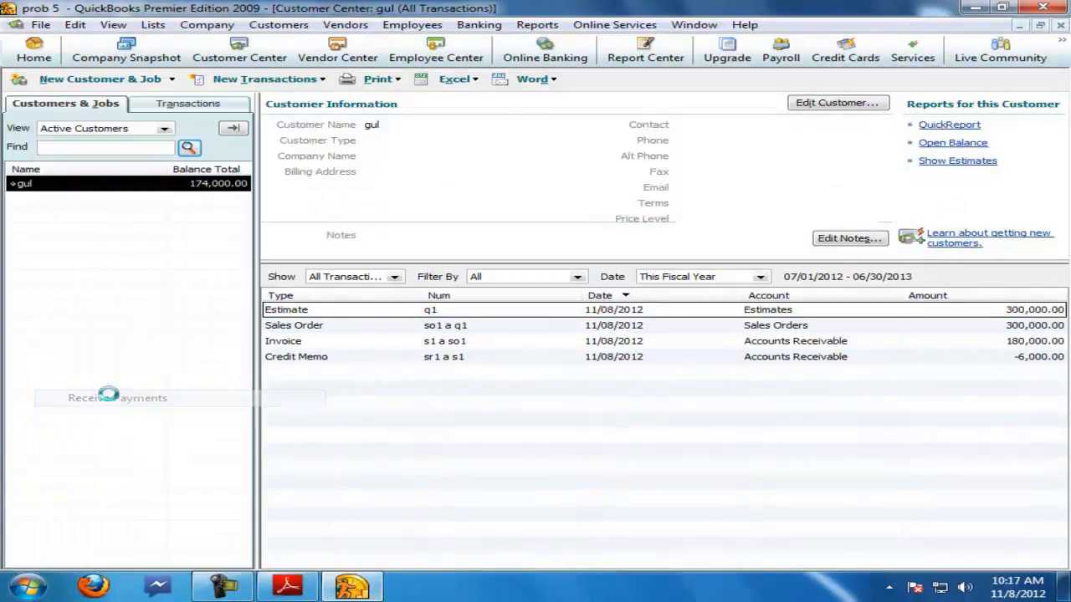
# Step: Suppress the Payment Methods Interview message for the future and close the web browser window it opens
pyautogui.click(419, 266)
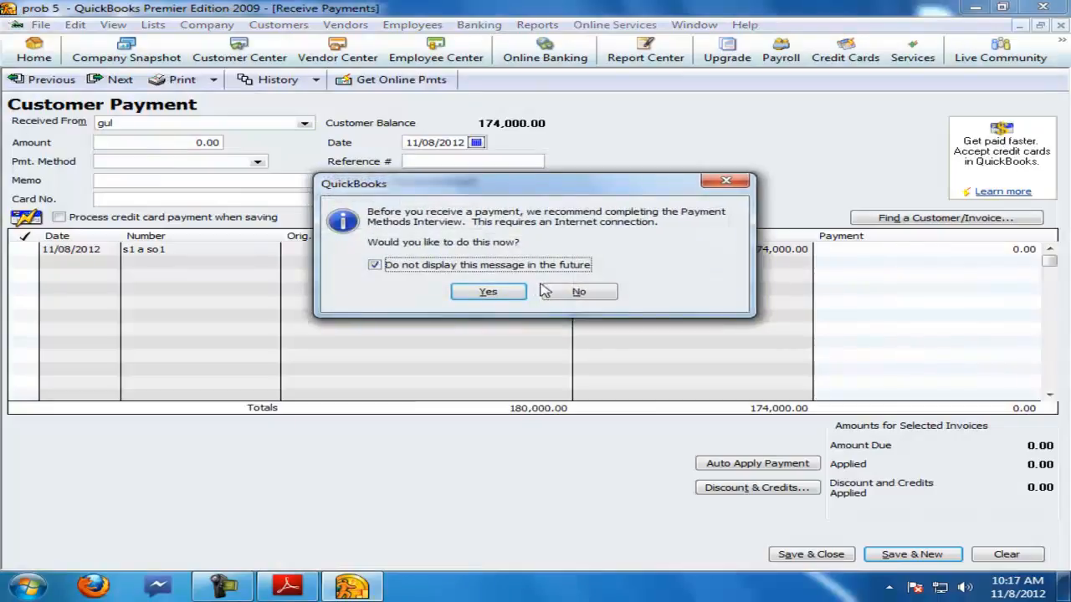
pyautogui.click(517, 291)
pyautogui.click(917, 79)
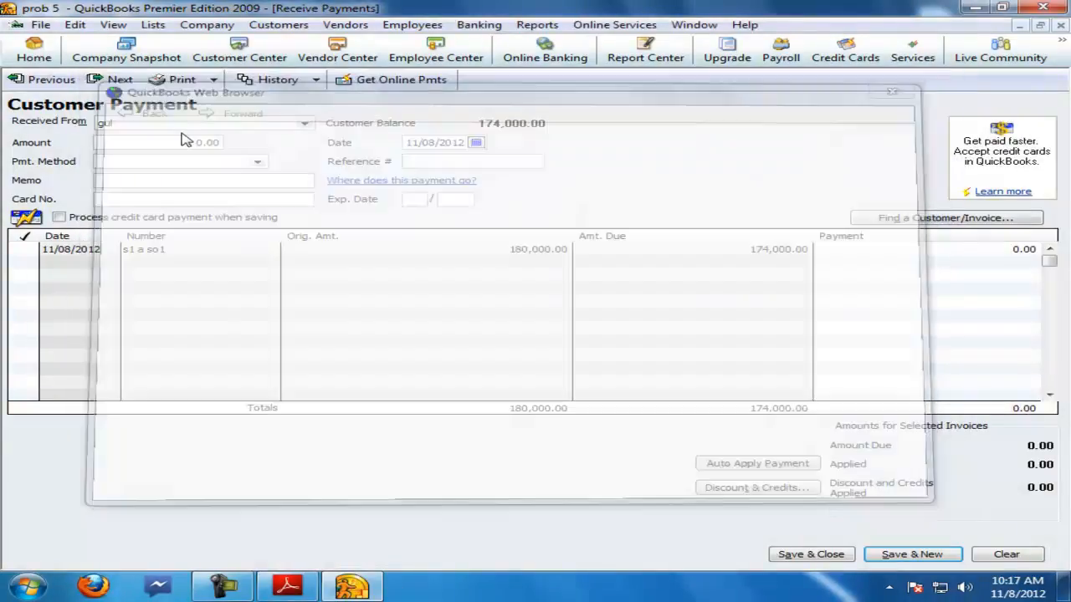
# Step: Select invoice s1 a so1 for the payment from gul, set the payment to 100000 and save it
pyautogui.click(306, 124)
pyautogui.click(115, 157)
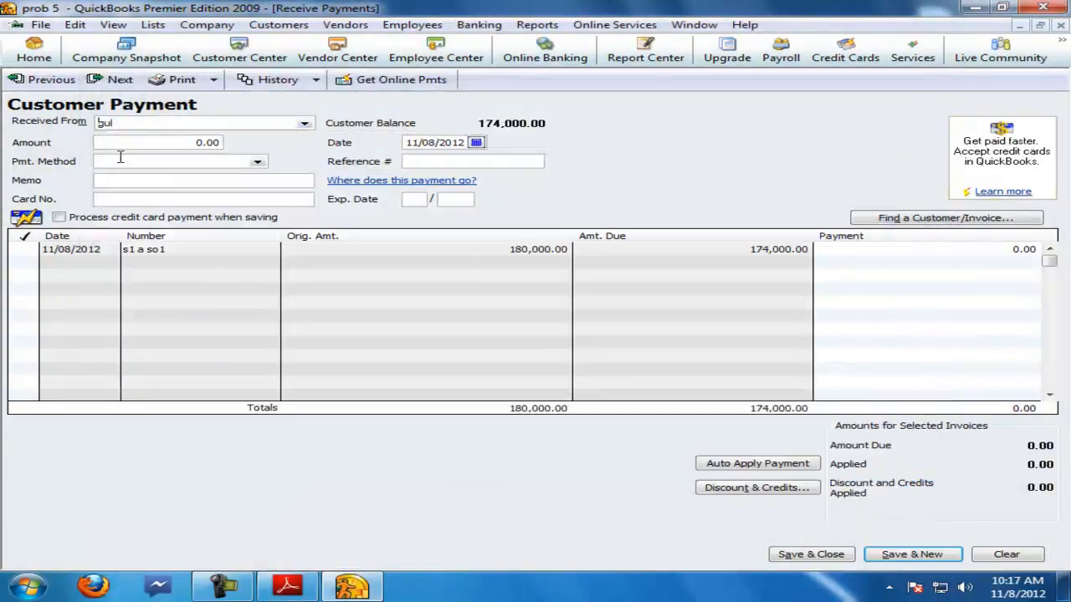
pyautogui.click(26, 250)
pyautogui.click(375, 285)
pyautogui.click(579, 312)
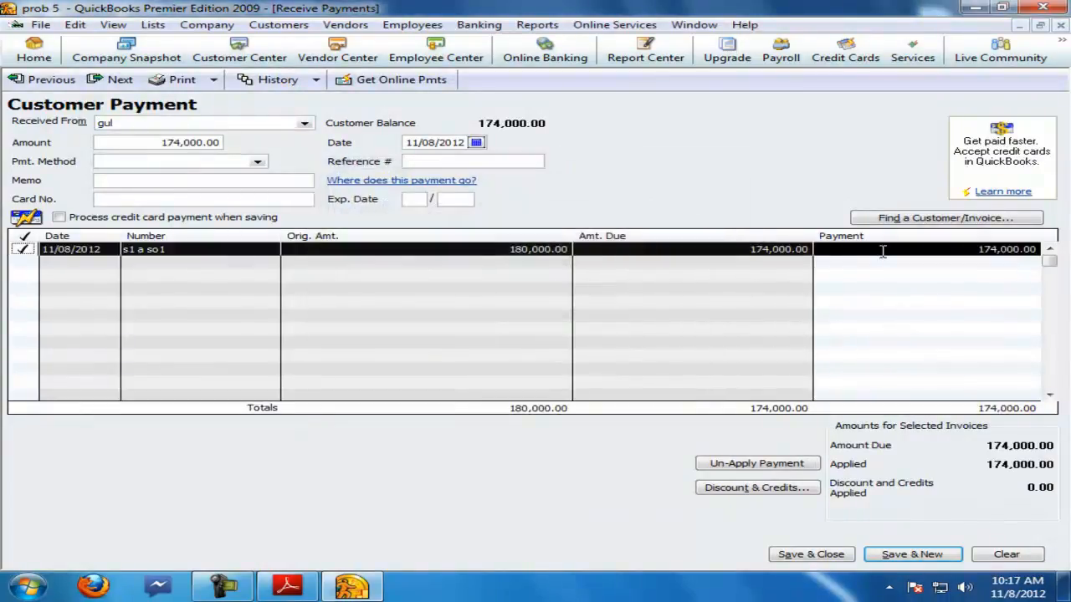
pyautogui.click(882, 251)
pyautogui.moveTo(926, 250); pyautogui.dragTo(1041, 250)
pyautogui.write('1')
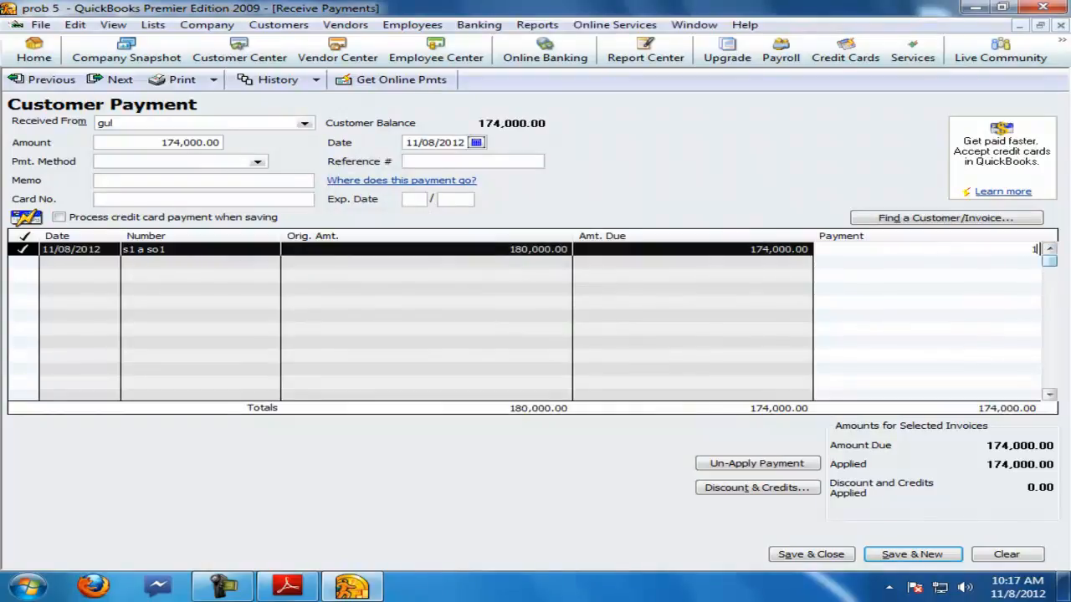
pyautogui.press('Return')
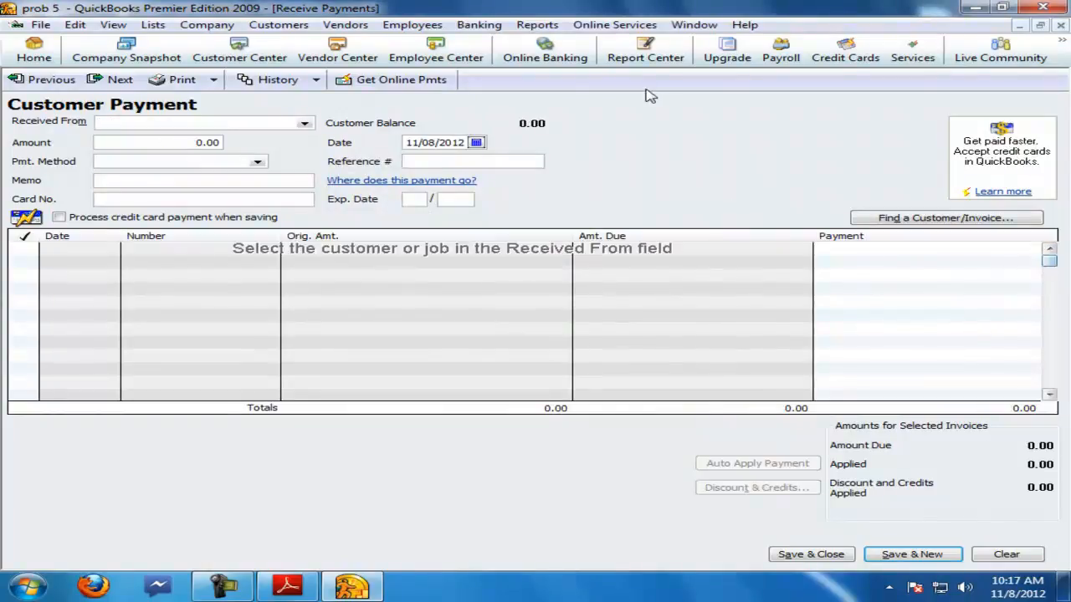
# Step: Transfer 100000 from Undeposited Funds to the bank account and save the transfer
pyautogui.click(479, 28)
pyautogui.click(502, 136)
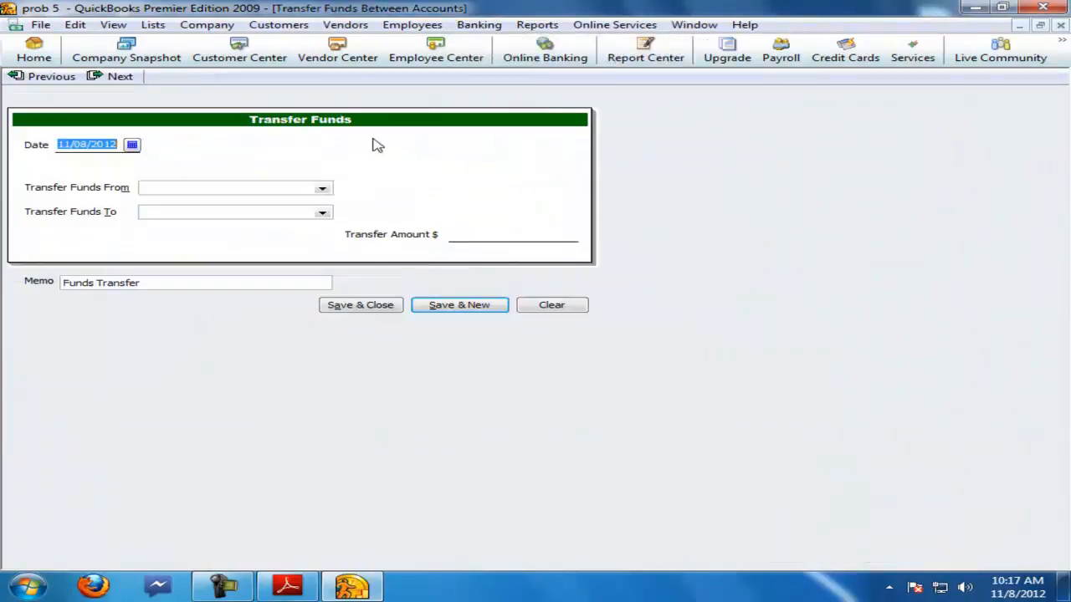
pyautogui.click(322, 189)
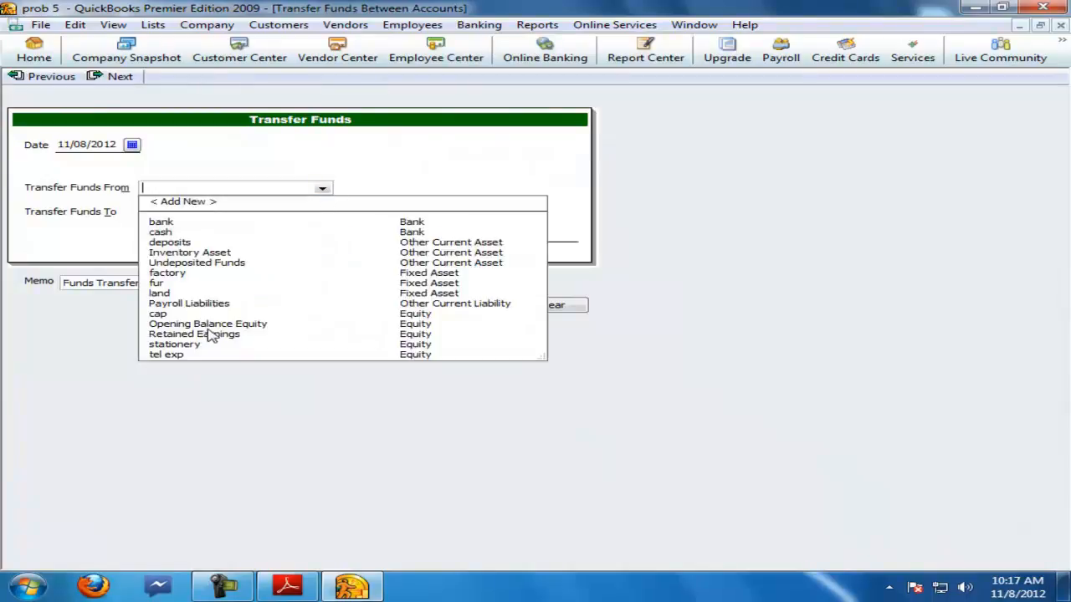
pyautogui.click(205, 263)
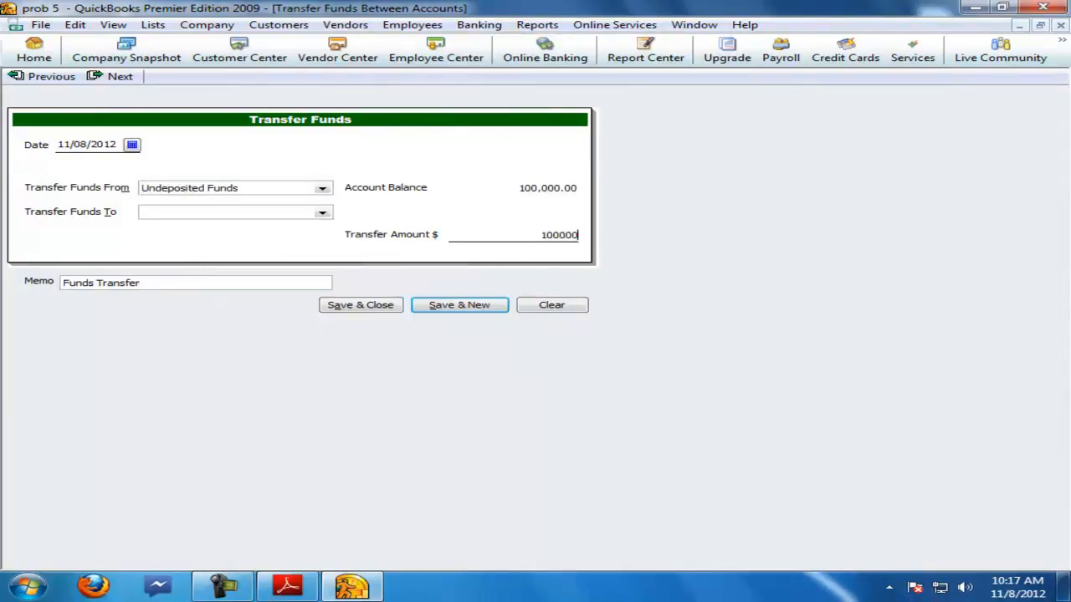
pyautogui.click(322, 212)
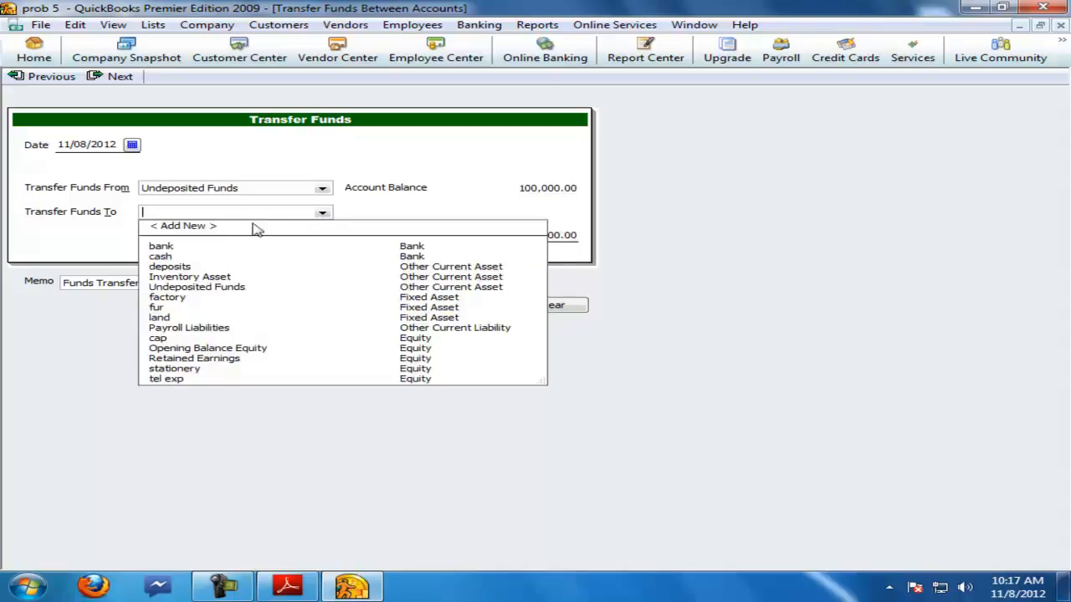
pyautogui.click(169, 249)
pyautogui.hotkey('alt', 'n')
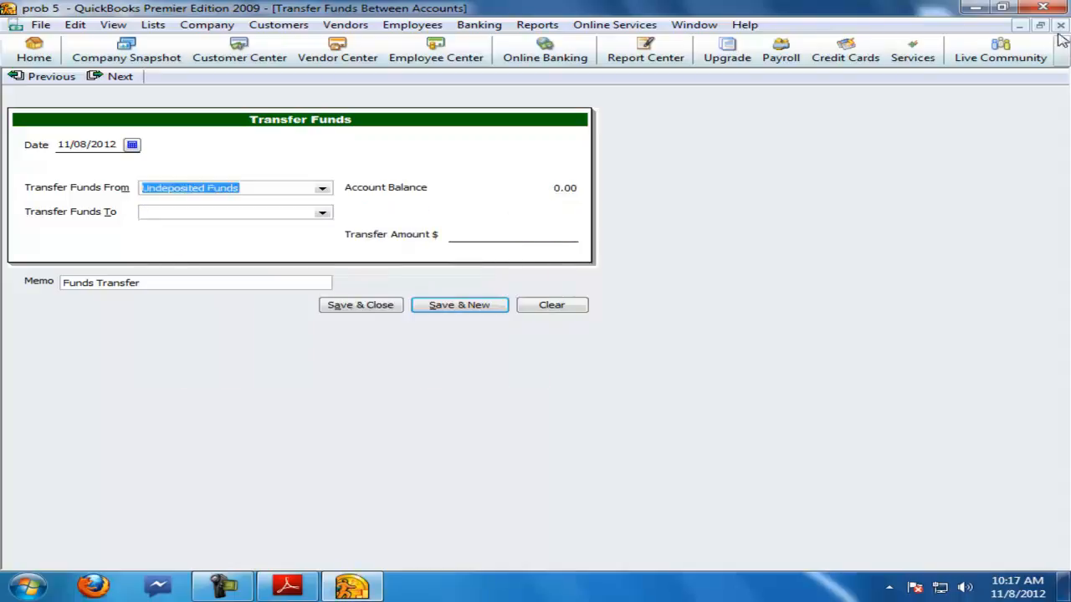
# Step: Close the funds transfer form and every other open QuickBooks window
pyautogui.click(1061, 26)
pyautogui.click(1060, 26)
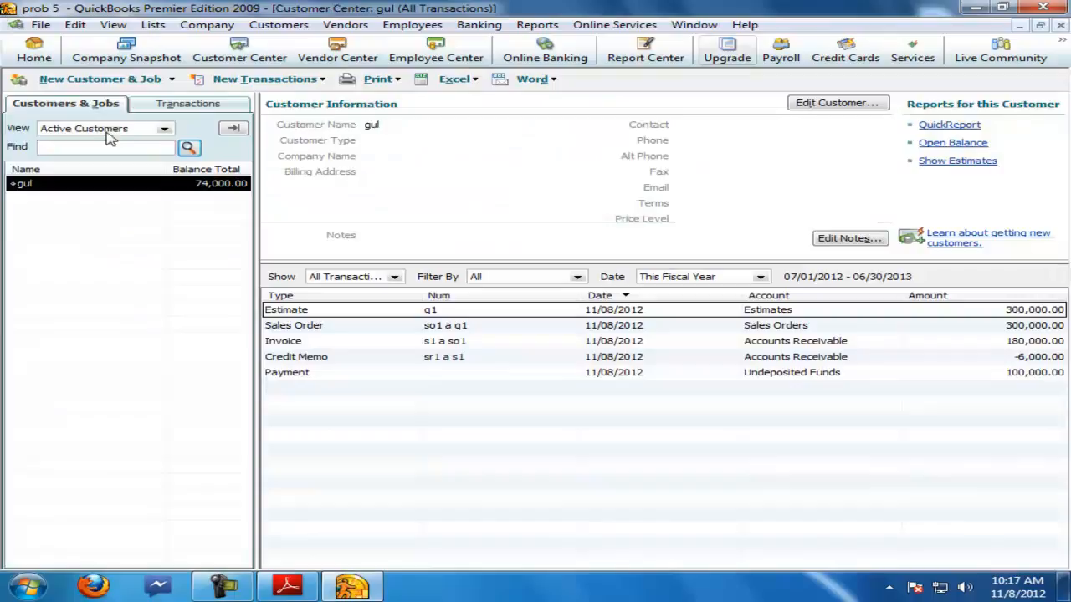
pyautogui.click(1060, 26)
pyautogui.click(1061, 25)
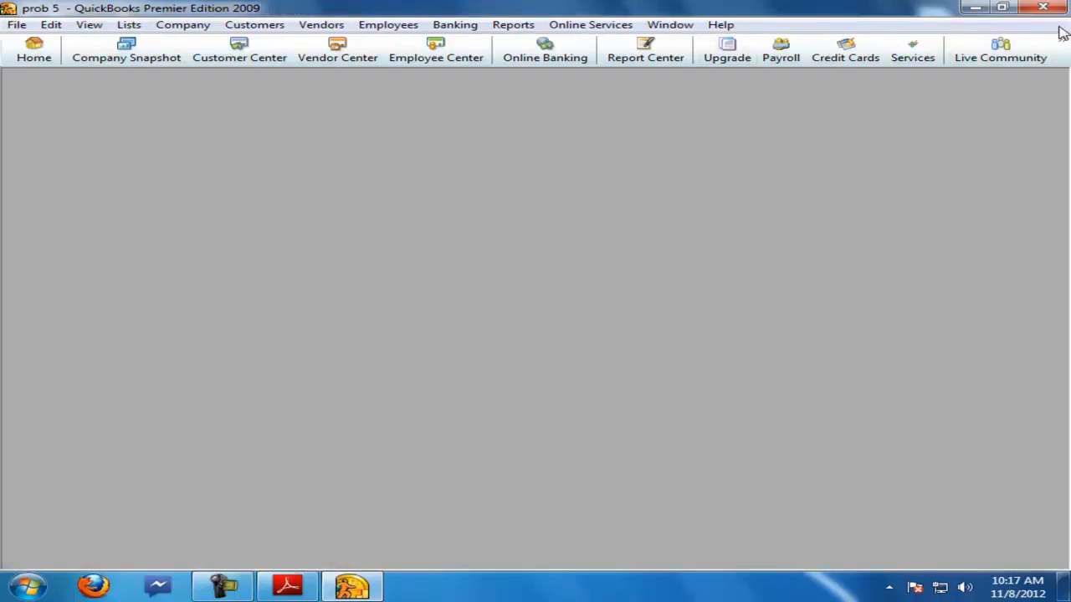
# Step: Look up the 25-10-2005 entry on rejected shirts in the questions PDF
pyautogui.click(289, 587)
pyautogui.scroll(-1, 346, 527)
pyautogui.moveTo(166, 383); pyautogui.dragTo(550, 381)
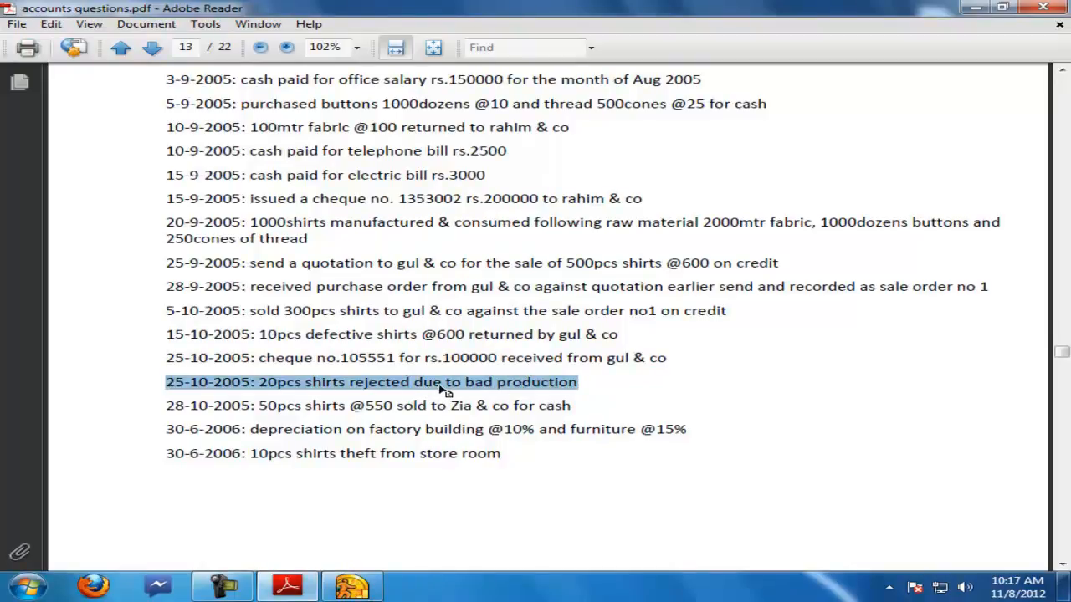
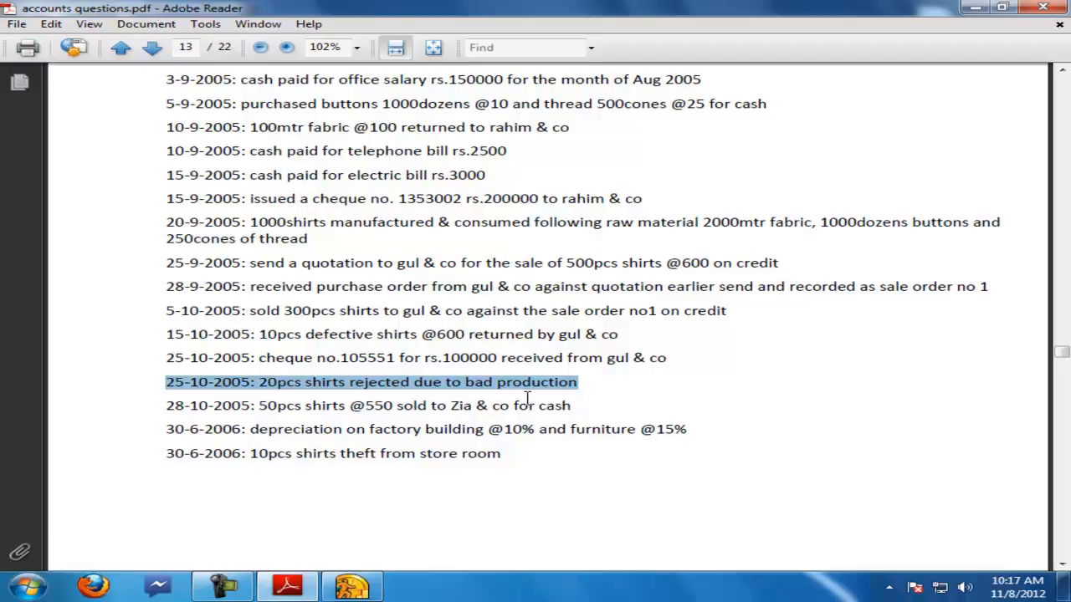
# Step: Open the Profit & Loss Standard report in QuickBooks and check its sales and cost of goods sold figures
pyautogui.click(351, 585)
pyautogui.click(509, 26)
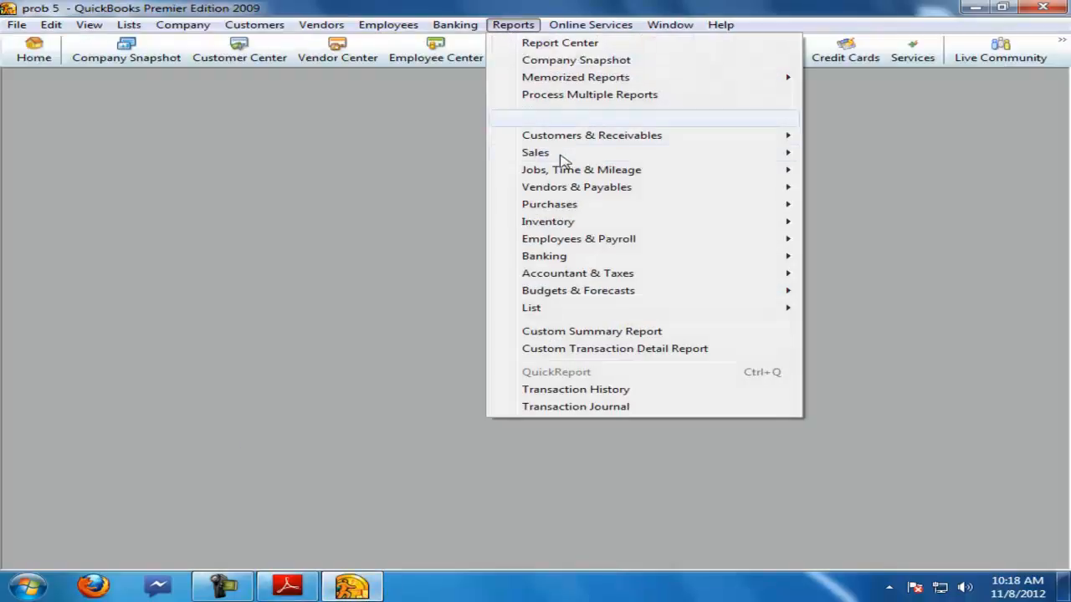
pyautogui.moveTo(545, 123)
pyautogui.click(293, 120)
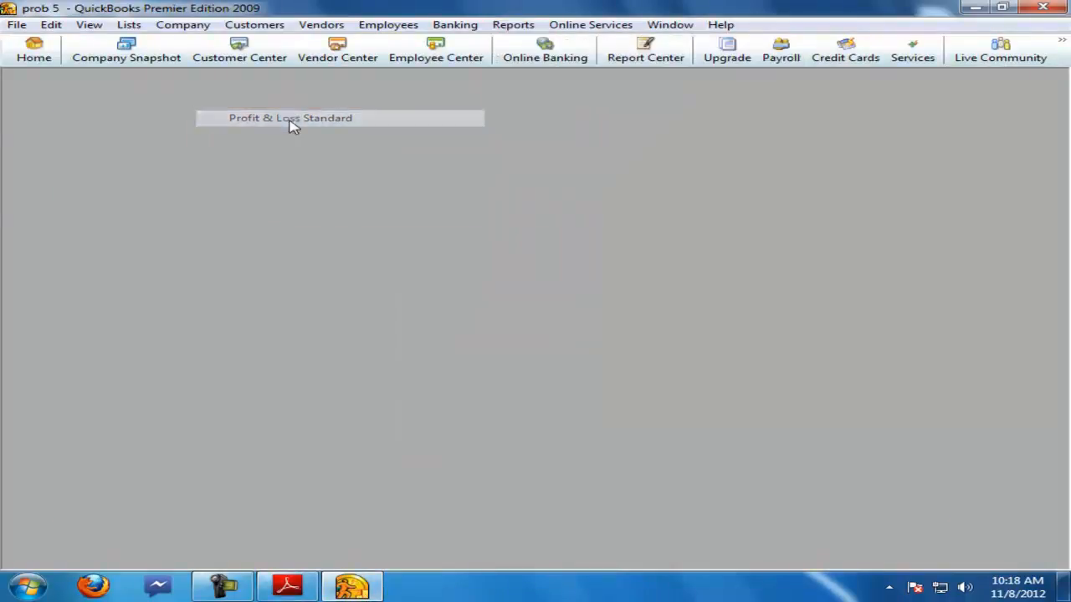
pyautogui.click(576, 311)
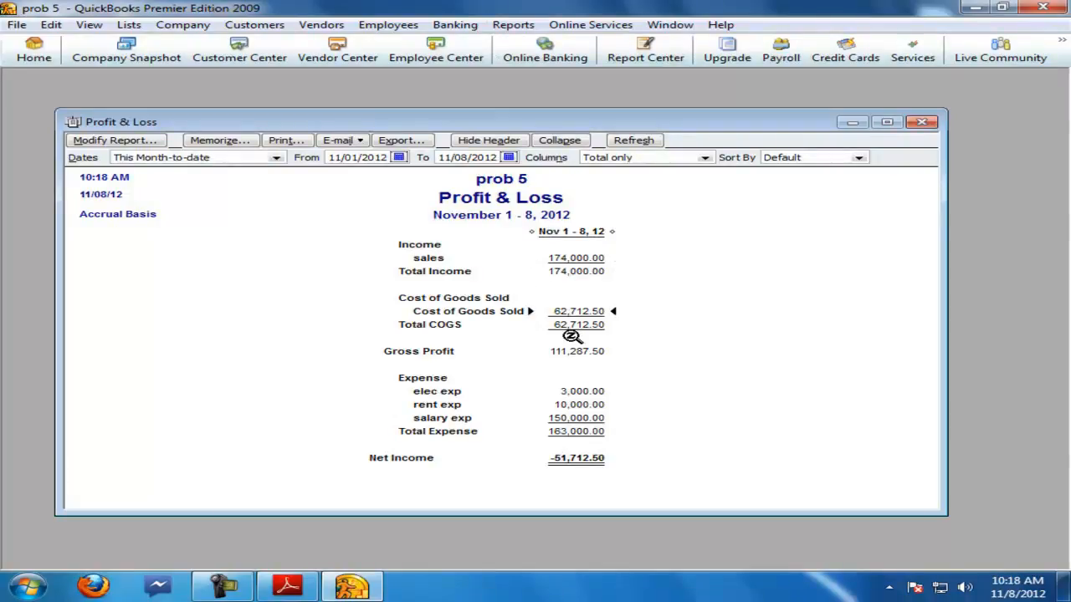
pyautogui.click(561, 258)
pyautogui.click(573, 310)
# Step: Calculate the cost of the 20 rejected shirts in Calculator and move its window off the report's figures
pyautogui.click(17, 577)
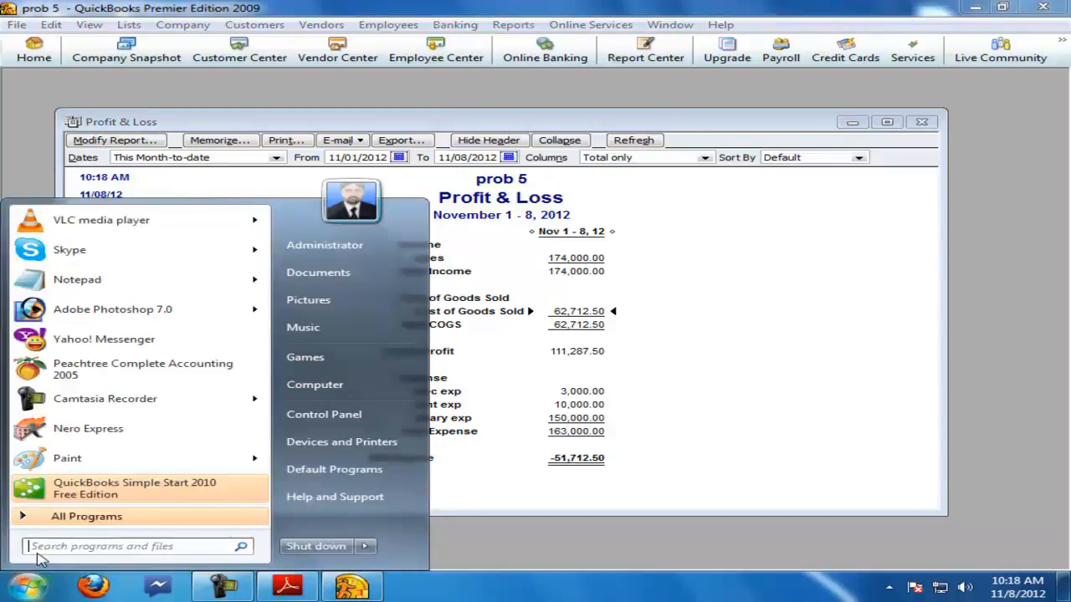
pyautogui.write('calc')
pyautogui.press('Return')
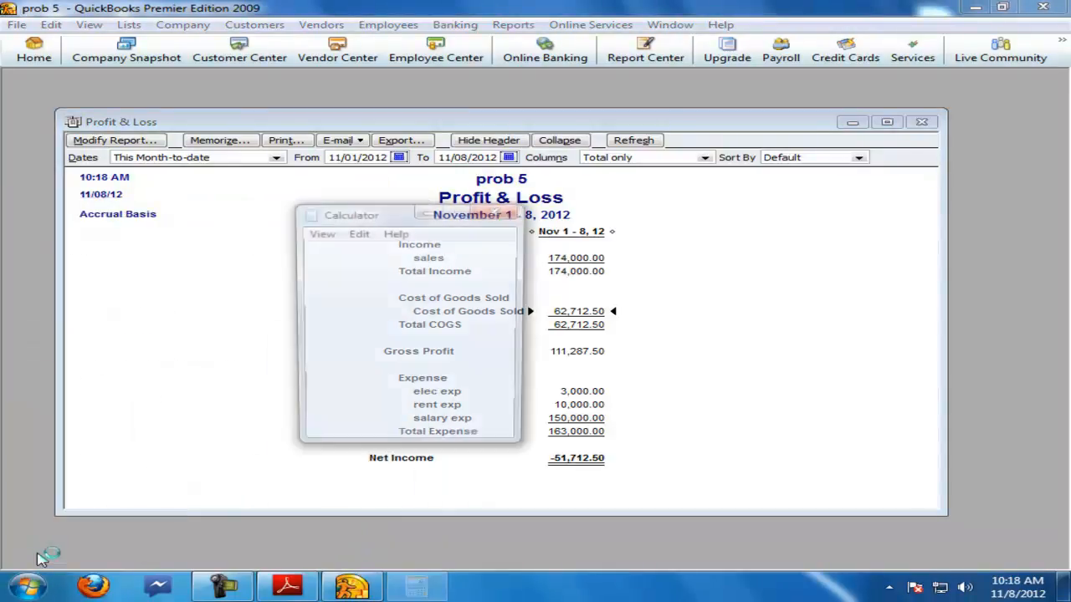
pyautogui.write('16.25')
pyautogui.press('Return')
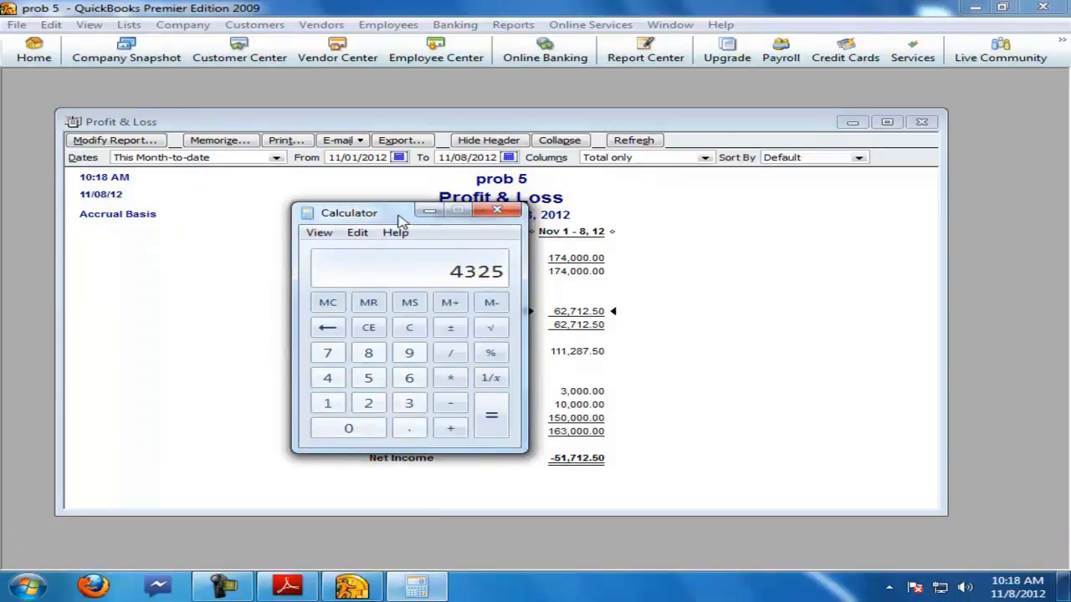
pyautogui.moveTo(400, 219); pyautogui.dragTo(316, 243)
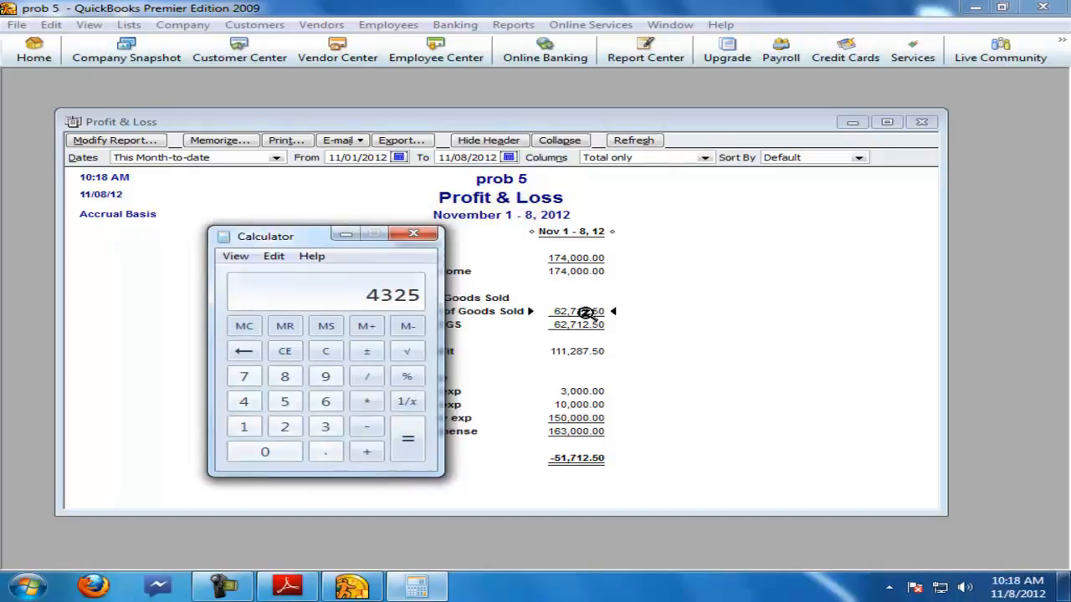
# Step: Add the report's 62712.5 cost of goods sold to the rejected shirts' cost in Calculator, and close both windows
pyautogui.click(586, 311)
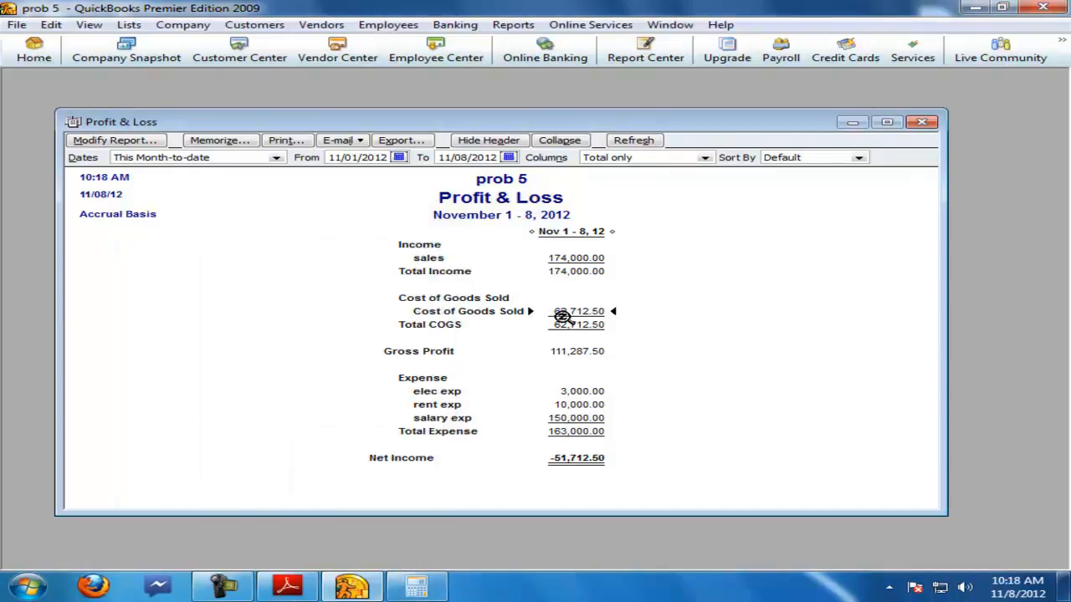
pyautogui.click(416, 590)
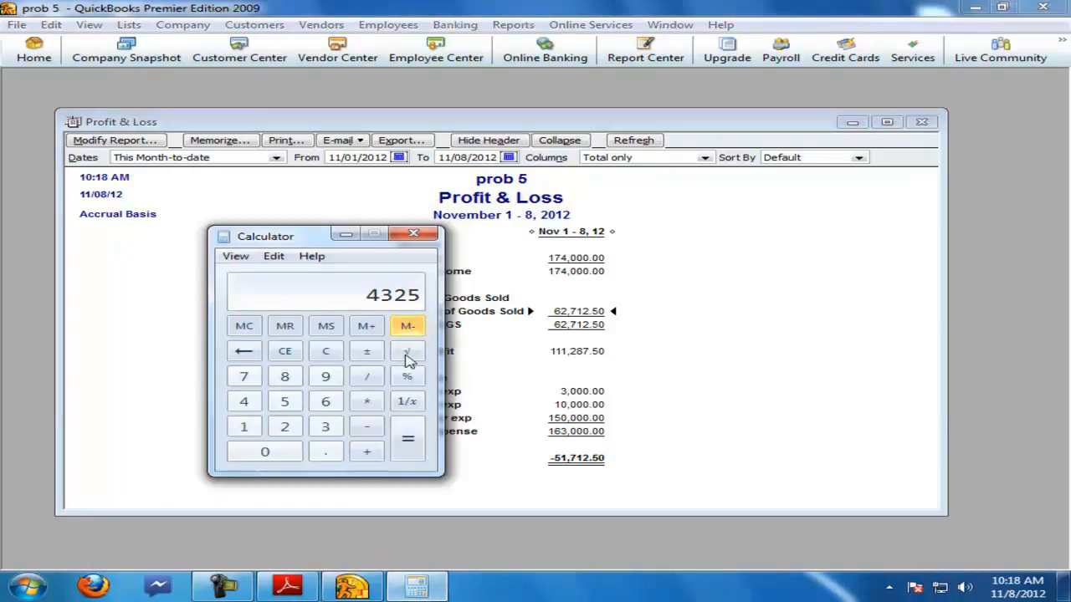
pyautogui.click(367, 452)
pyautogui.write('62712.5')
pyautogui.press('Return')
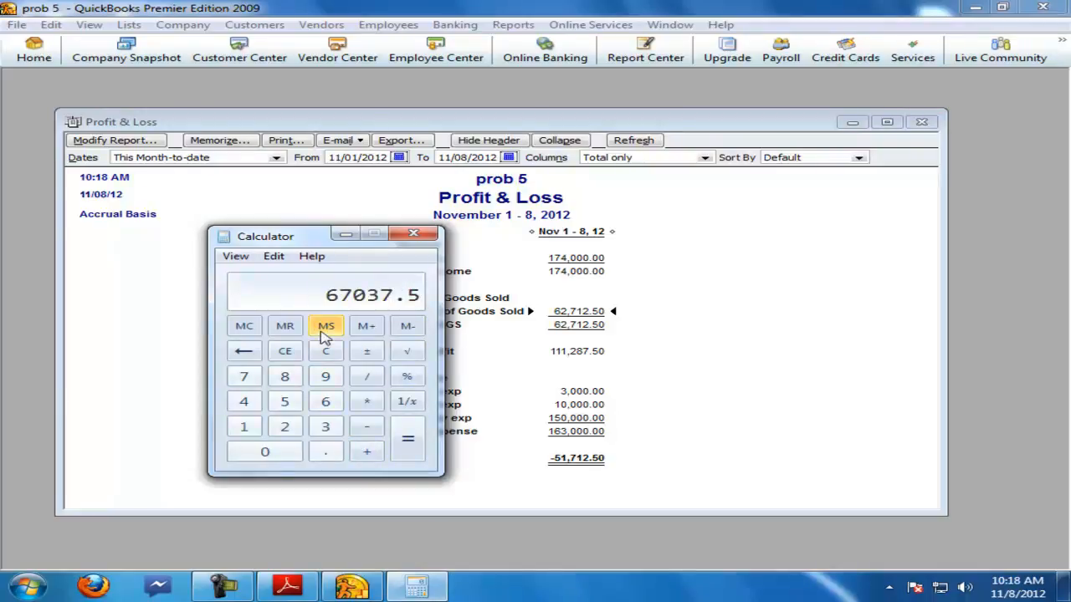
pyautogui.click(413, 233)
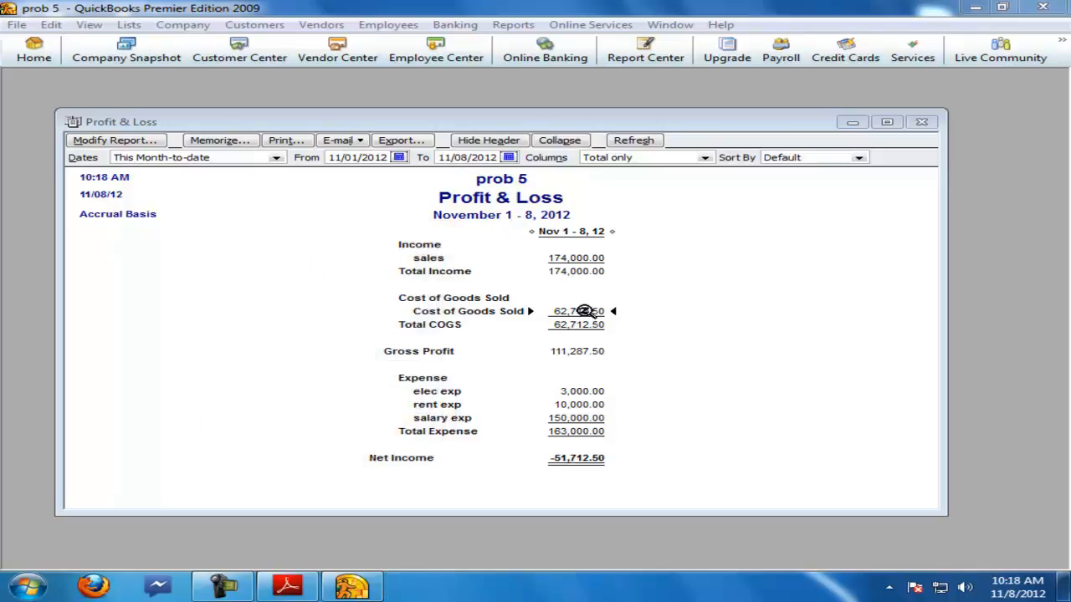
pyautogui.click(583, 312)
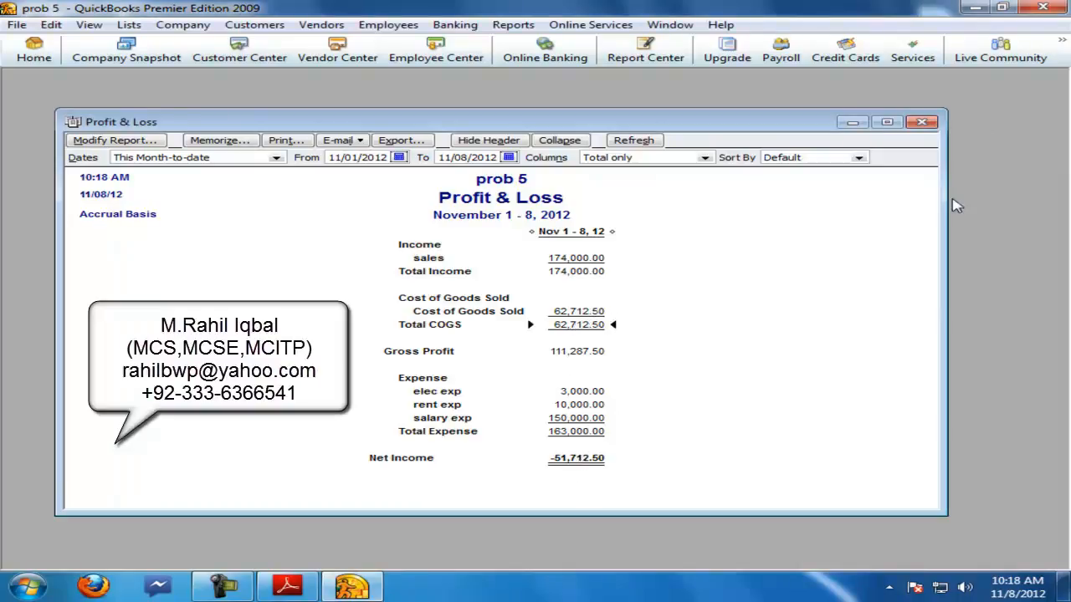
pyautogui.click(923, 123)
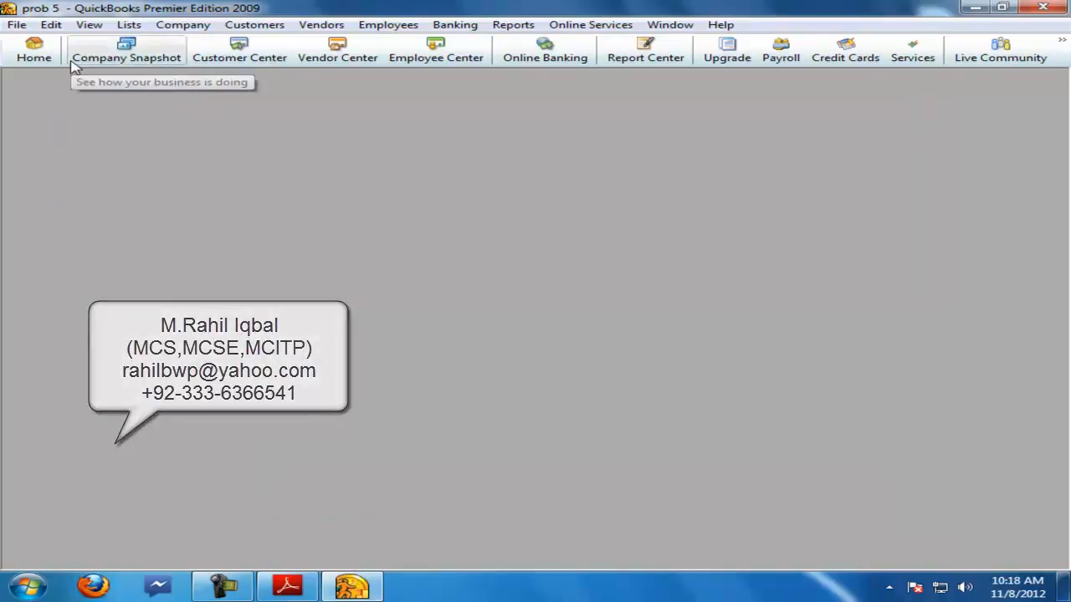
# Step: Start an inventory quantity adjustment from the Home page and set the new quantity of shirts to 690
pyautogui.click(40, 59)
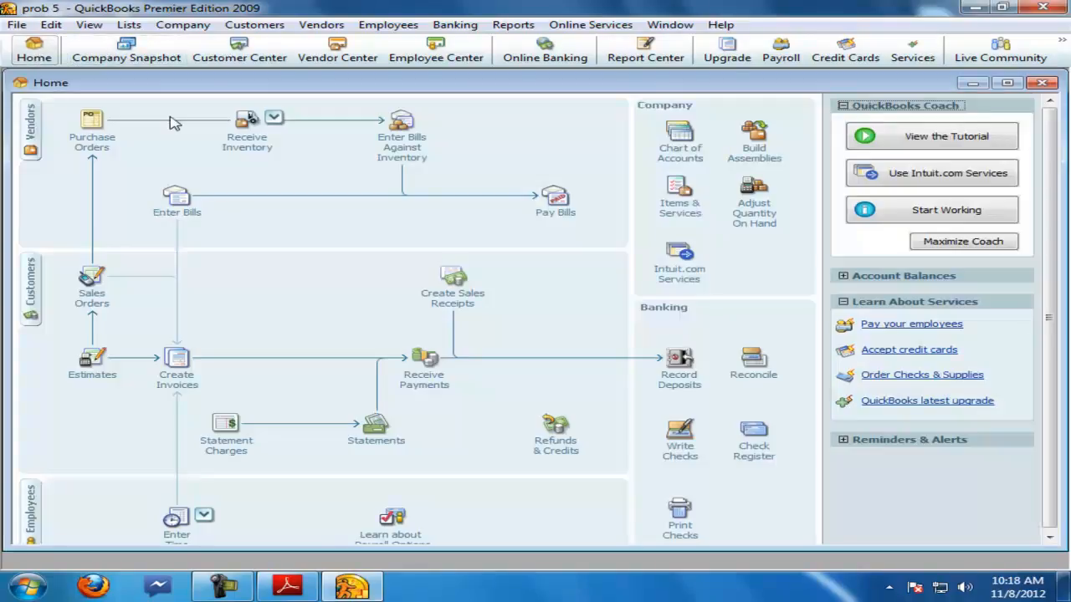
pyautogui.click(755, 216)
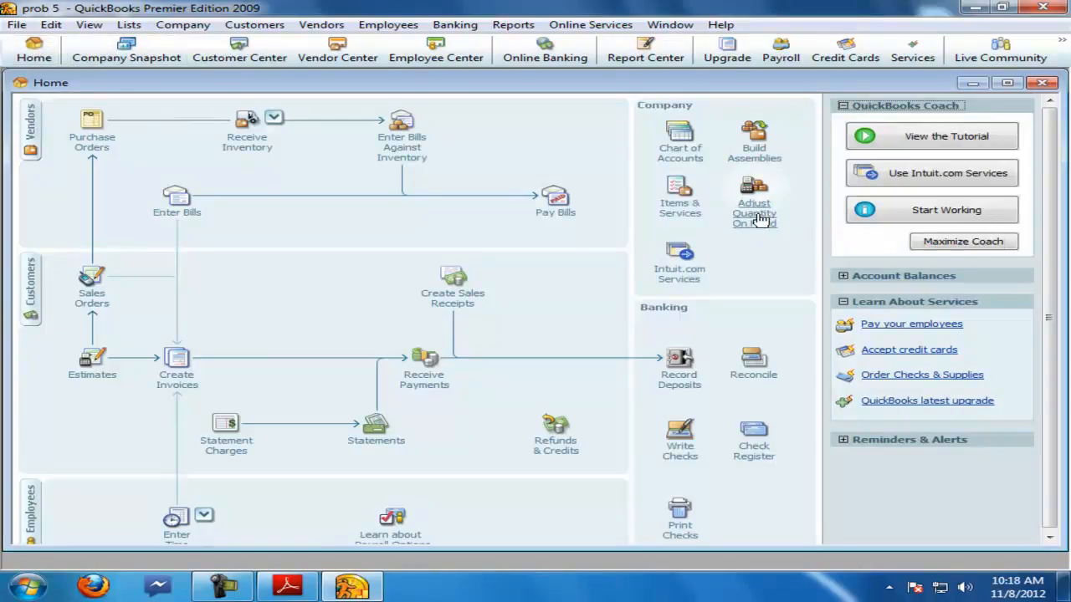
pyautogui.click(639, 177)
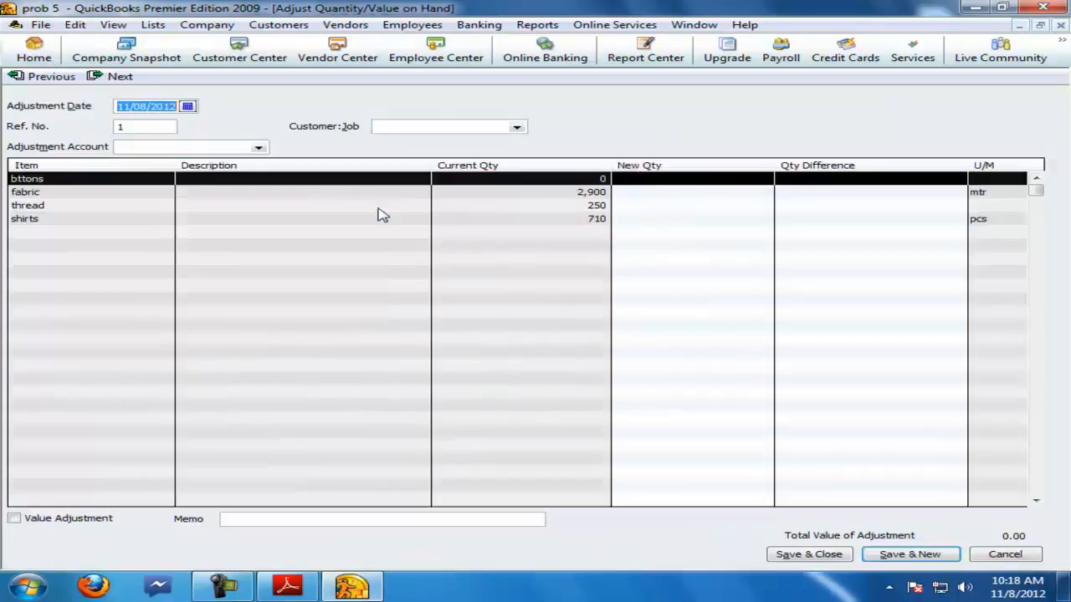
pyautogui.click(38, 219)
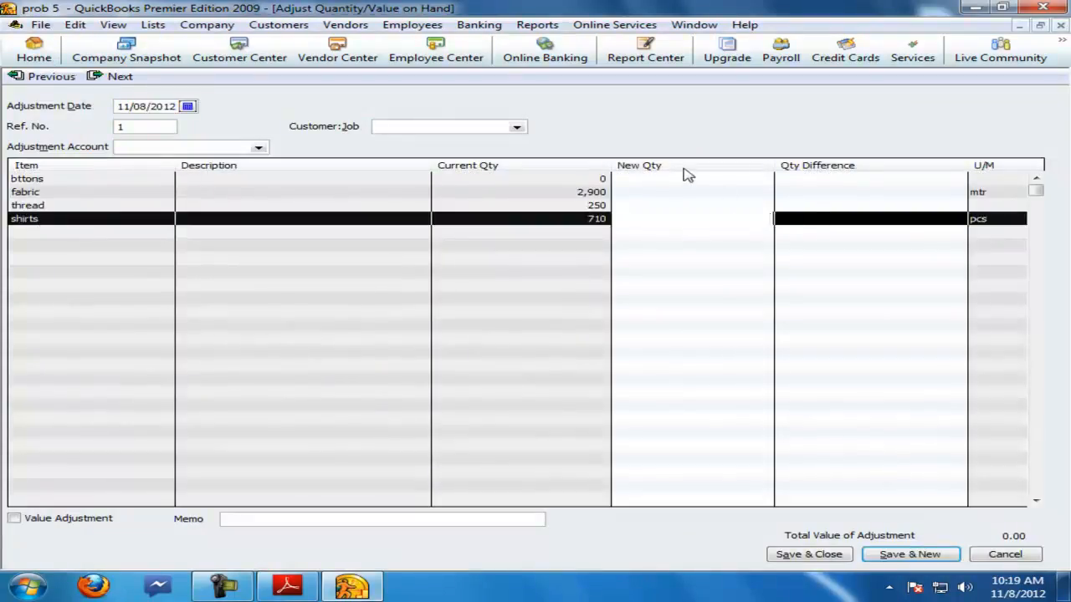
pyautogui.press('Tab')
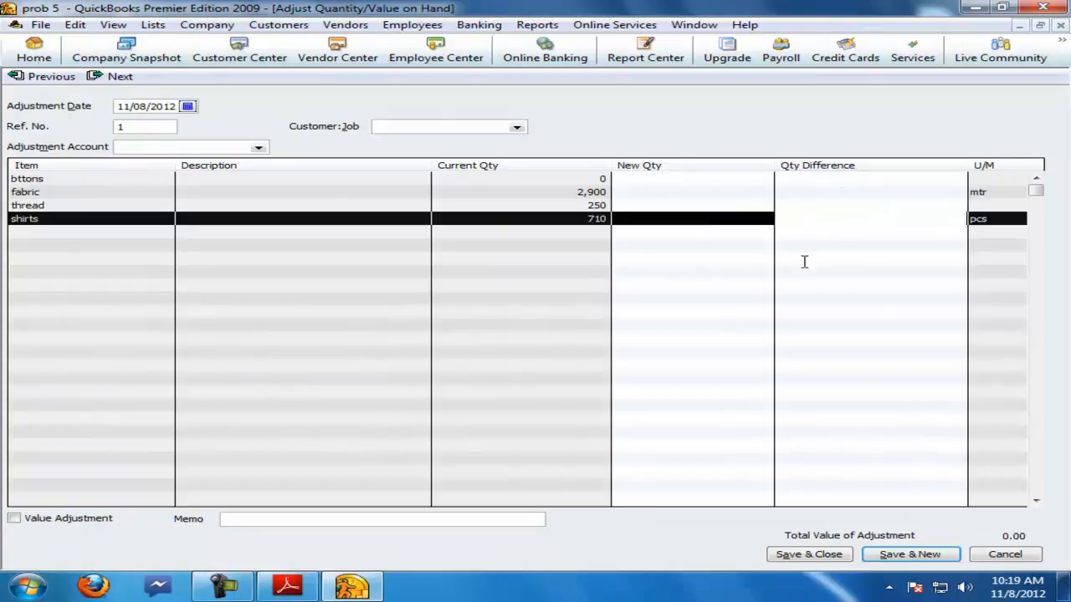
pyautogui.click(687, 218)
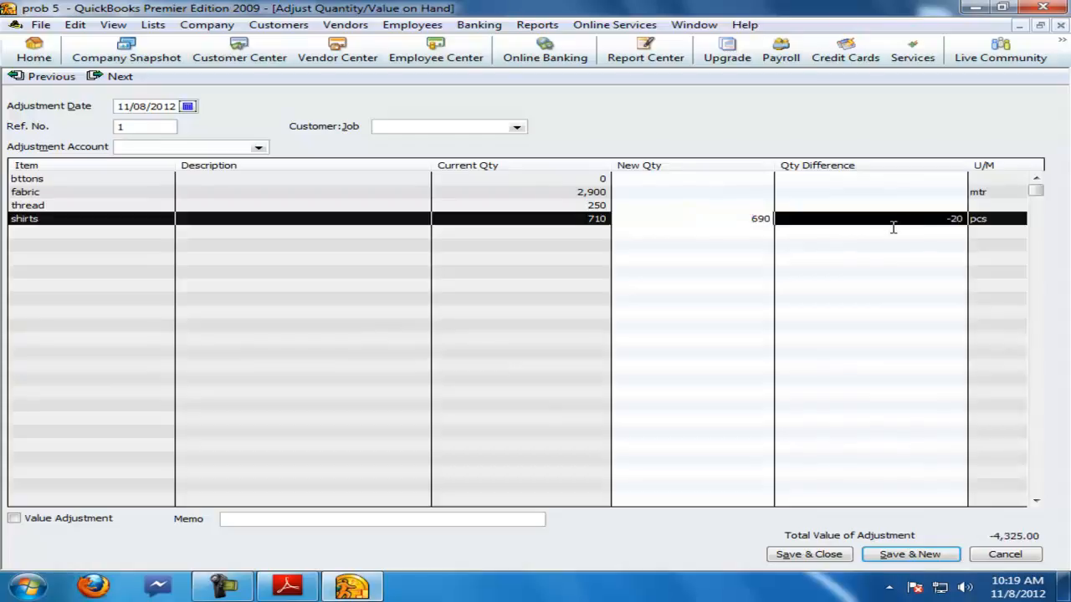
# Step: Enter "bad production" as the adjustment's memo and review the shirts' quantity figures
pyautogui.click(364, 518)
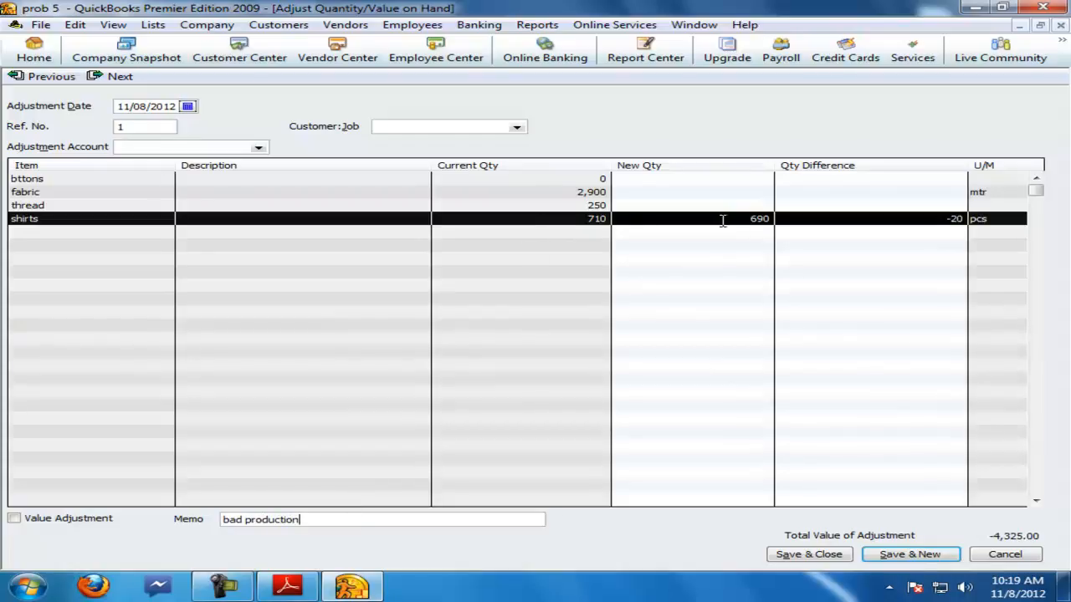
pyautogui.click(903, 221)
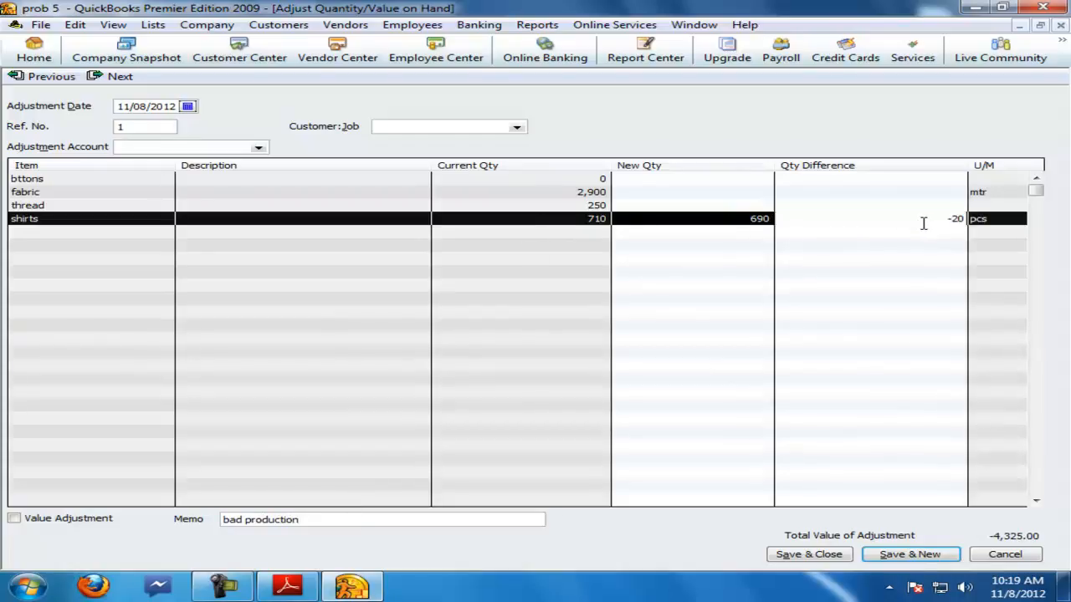
pyautogui.moveTo(707, 218); pyautogui.dragTo(778, 218)
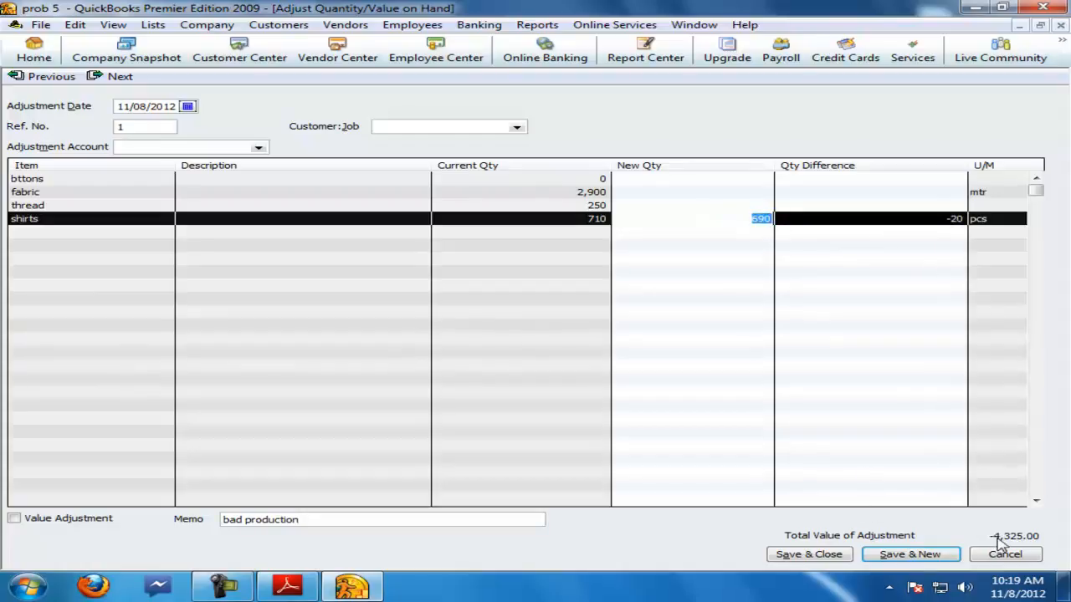
# Step: Assign the shirt adjustment to the Cost of Goods Sold account and save it, keeping the form open for a new adjustment
pyautogui.click(922, 553)
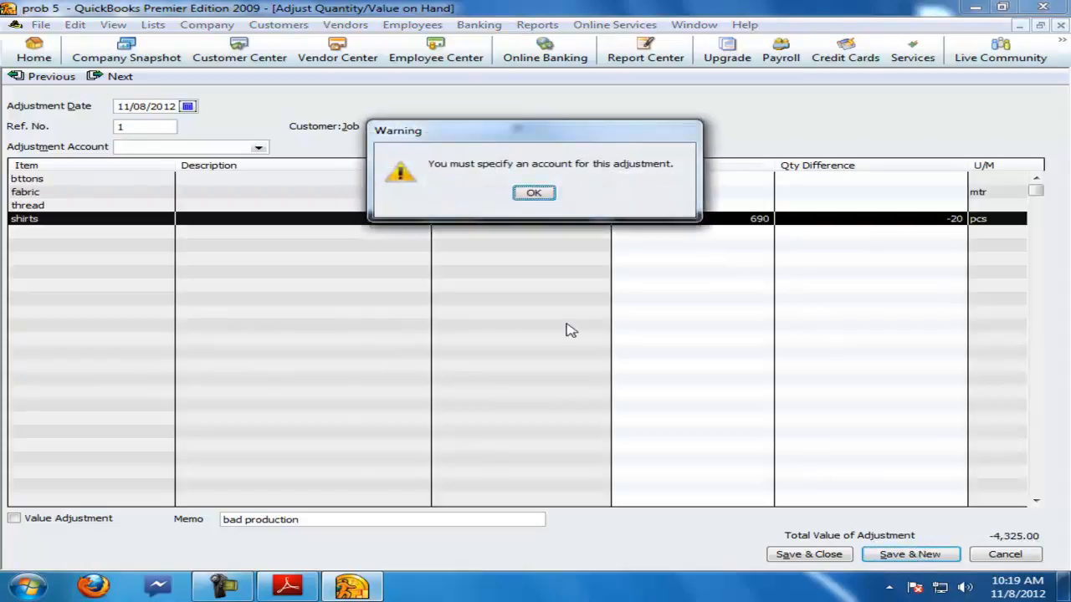
pyautogui.click(532, 197)
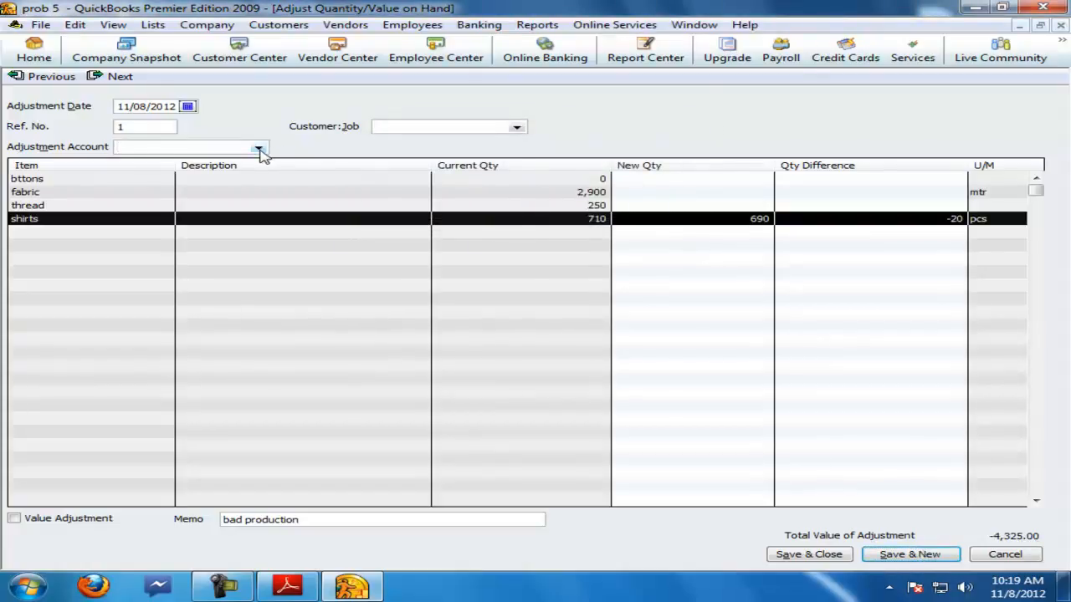
pyautogui.click(259, 151)
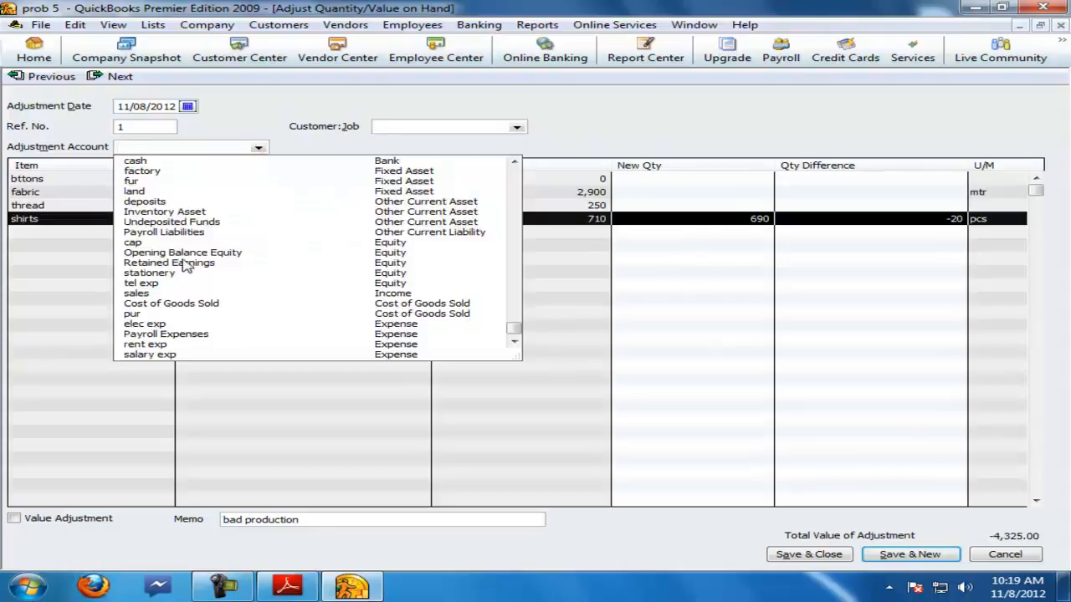
pyautogui.click(188, 304)
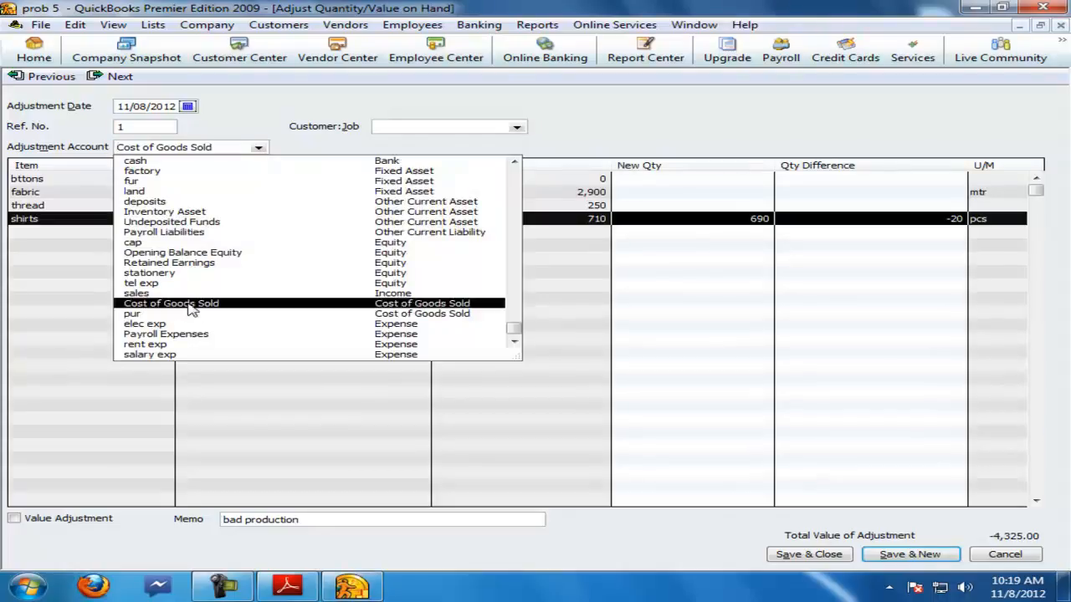
pyautogui.click(441, 261)
pyautogui.click(487, 285)
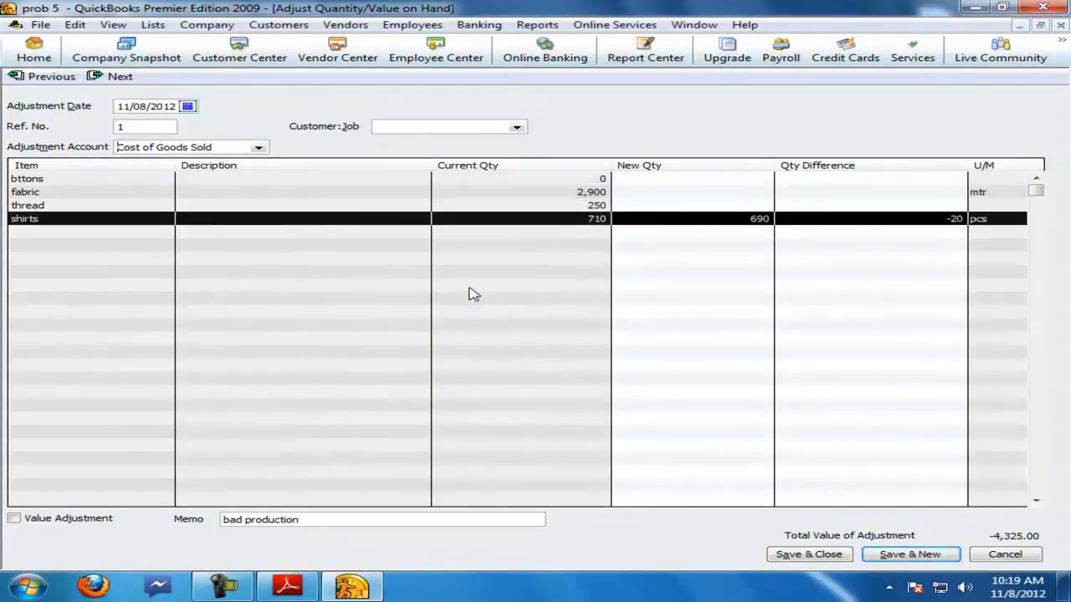
pyautogui.click(872, 557)
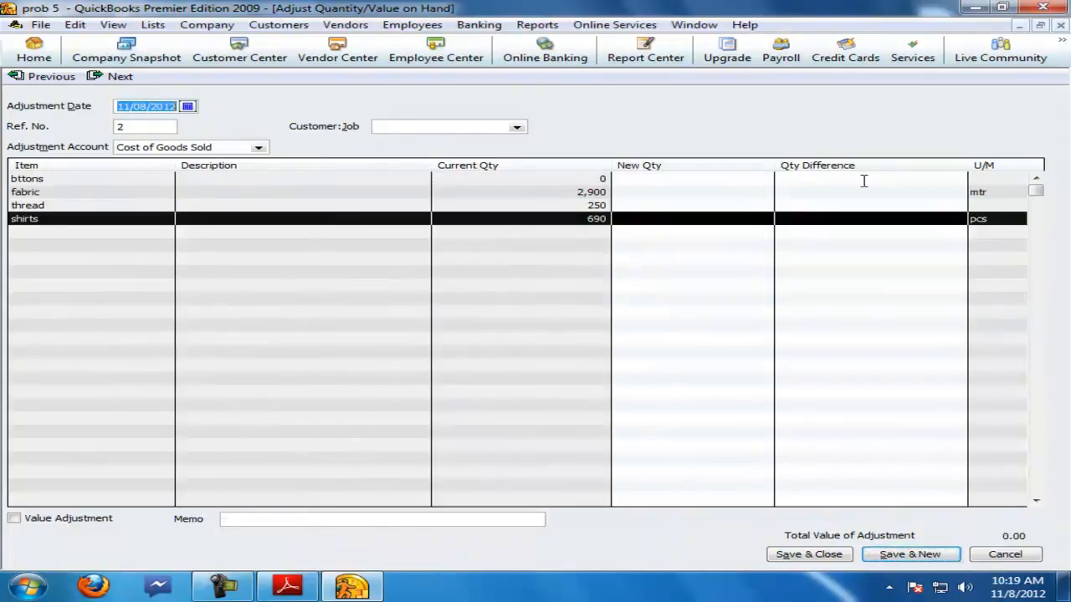
# Step: Leave the adjustment form, check the cost of goods sold in the Profit & Loss report, and close the report
pyautogui.click(1040, 26)
pyautogui.click(537, 24)
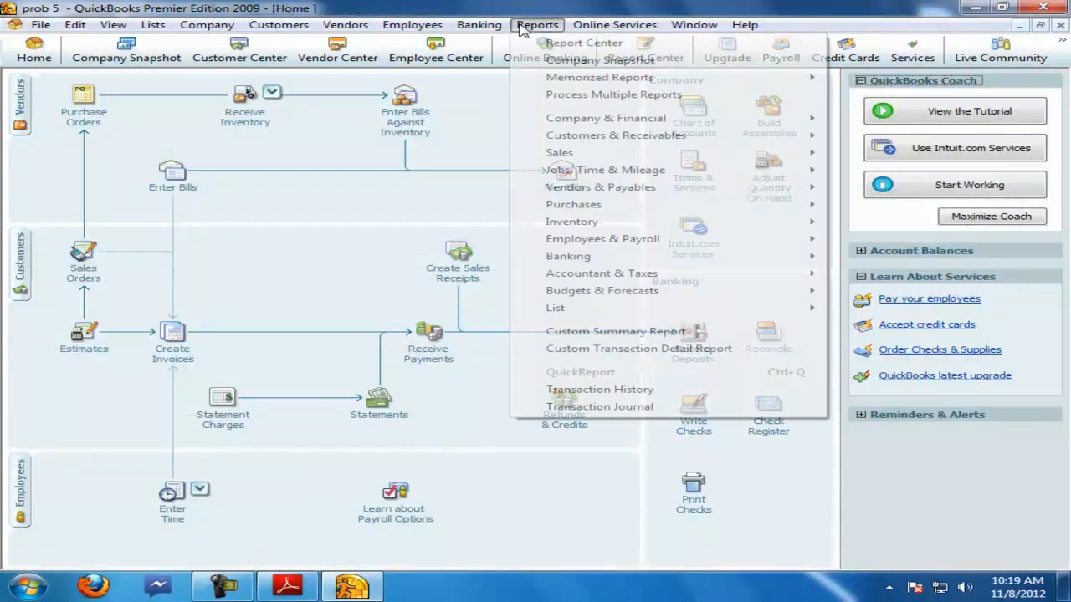
pyautogui.moveTo(552, 120)
pyautogui.click(352, 121)
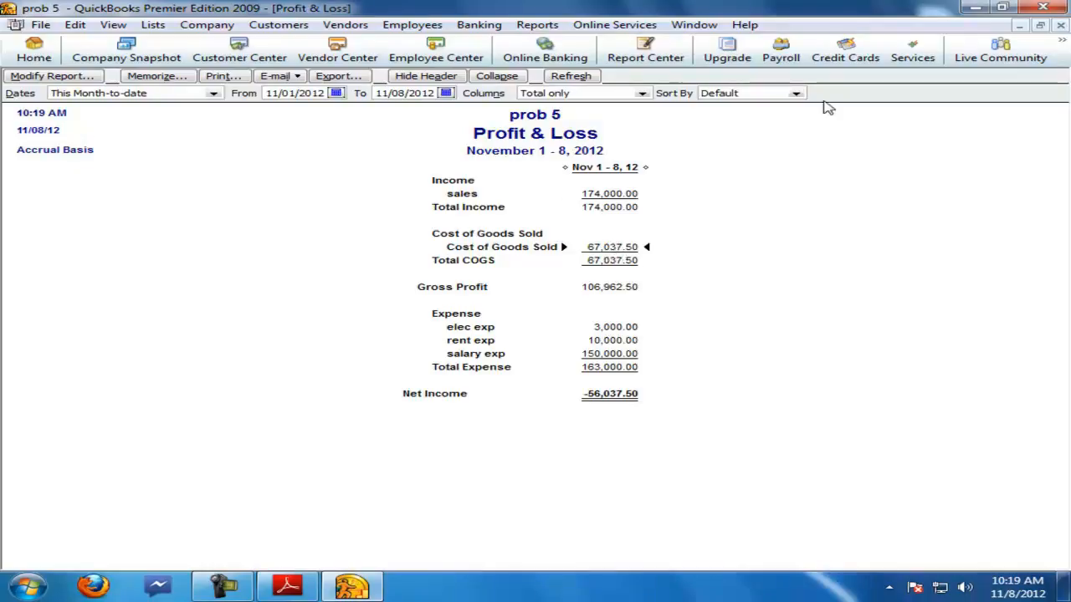
pyautogui.click(1061, 25)
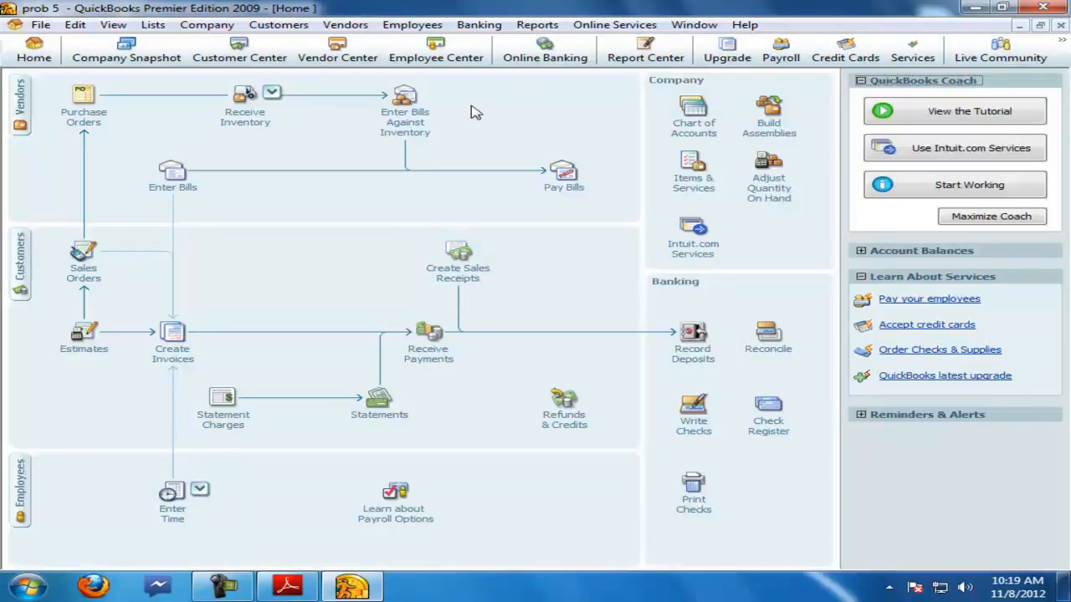
# Step: Look up and highlight the 28-10-2005 entry on shirts sold to Zia & co in the questions PDF, and return to QuickBooks
pyautogui.click(282, 589)
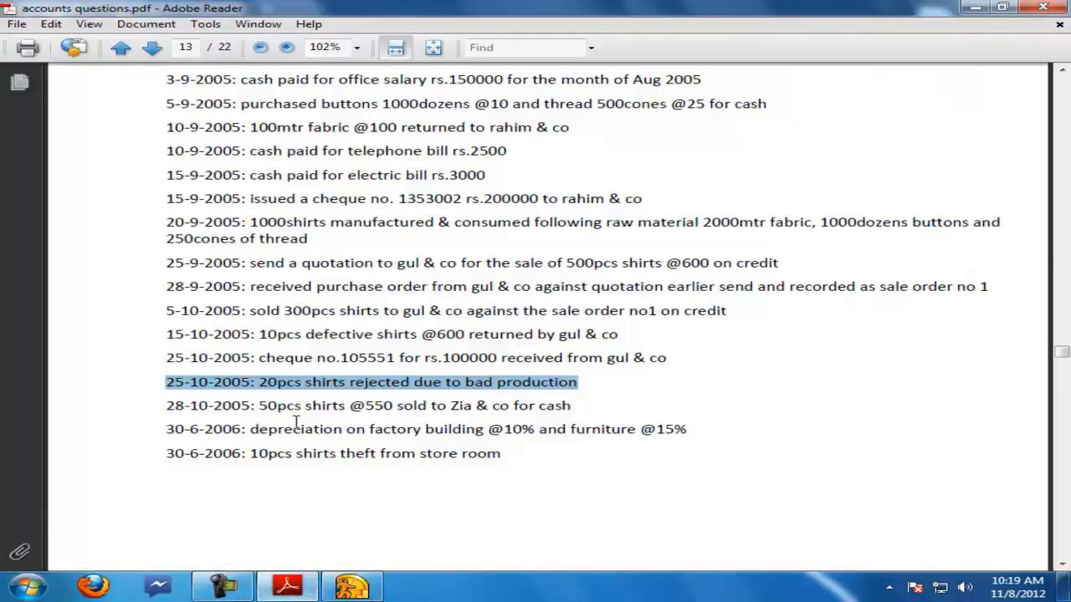
pyautogui.moveTo(166, 409); pyautogui.dragTo(582, 408)
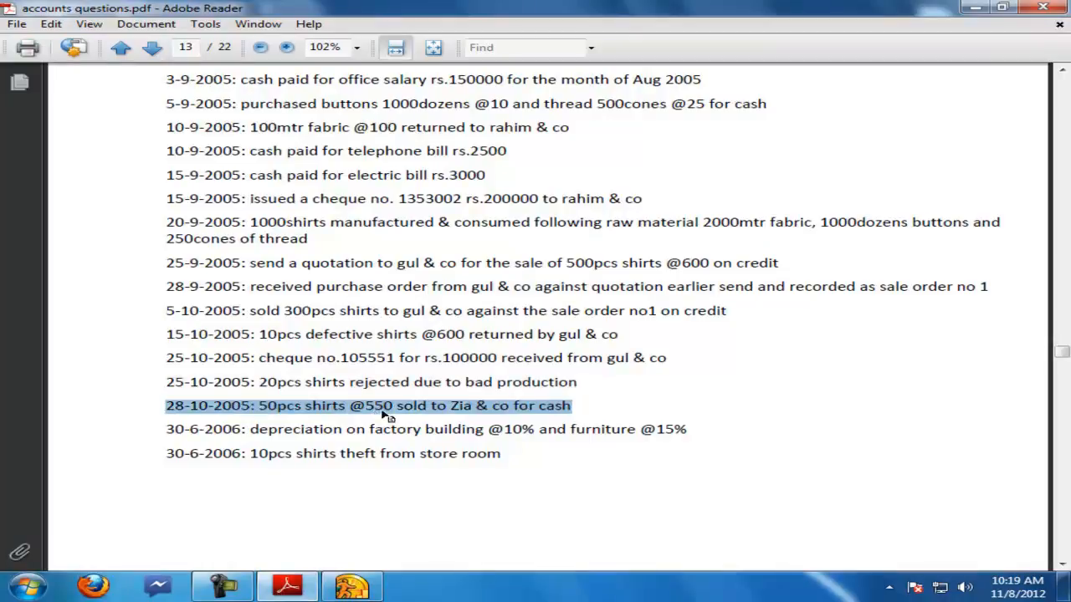
pyautogui.click(351, 585)
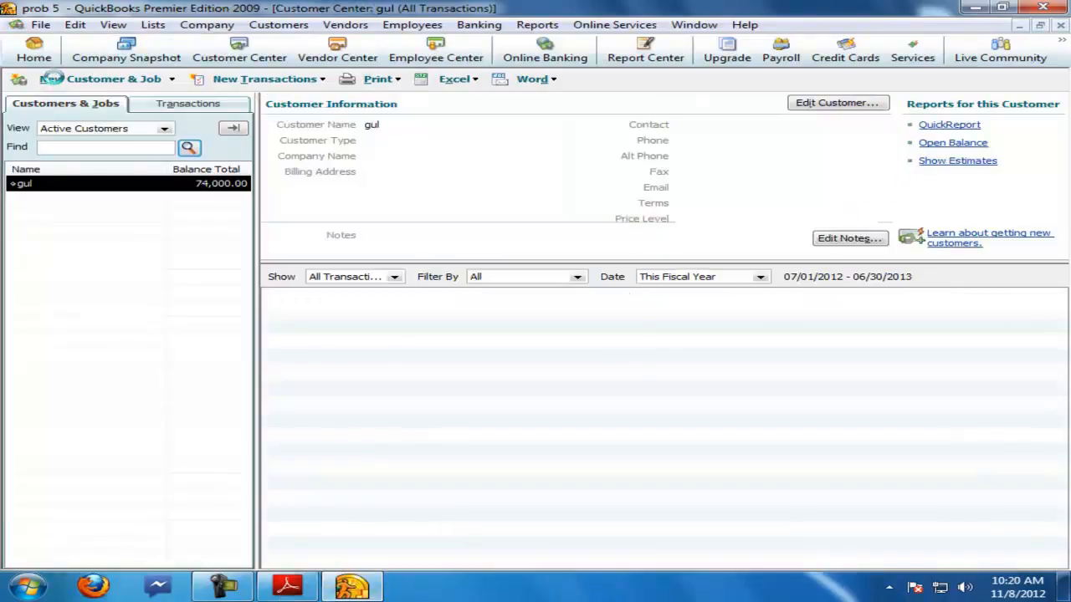
# Step: Add a new customer named zia from the Customer Center
pyautogui.click(54, 77)
pyautogui.click(64, 97)
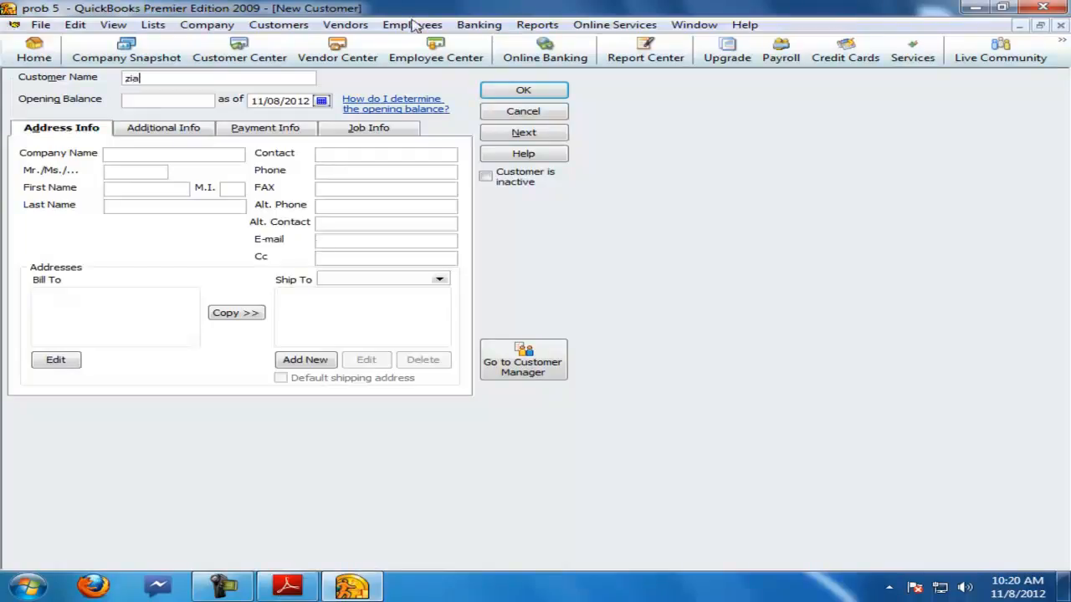
pyautogui.click(523, 89)
# Step: Create an invoice for customer zia with invoice number s2 and shirts as the item
pyautogui.rightClick(30, 201)
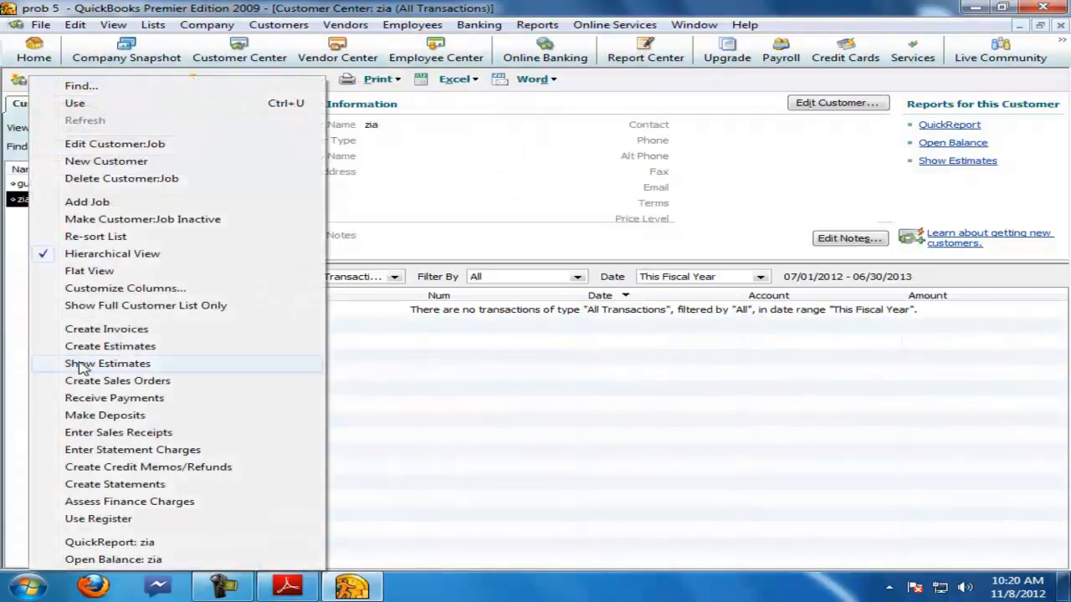
pyautogui.click(77, 331)
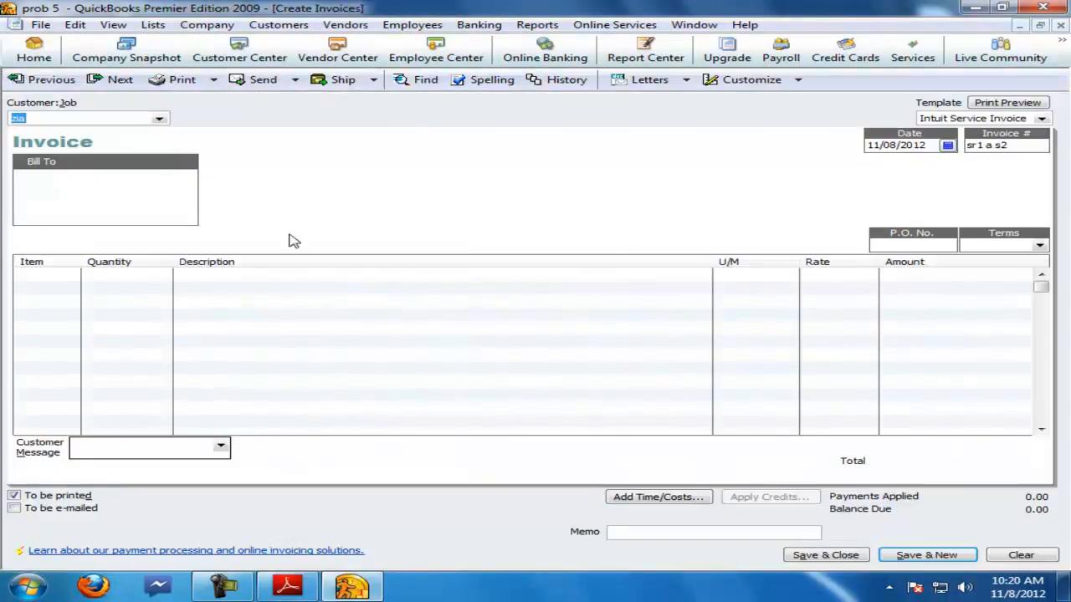
pyautogui.moveTo(1038, 144); pyautogui.dragTo(846, 151)
pyautogui.write('s2')
pyautogui.click(26, 276)
pyautogui.write('shirts')
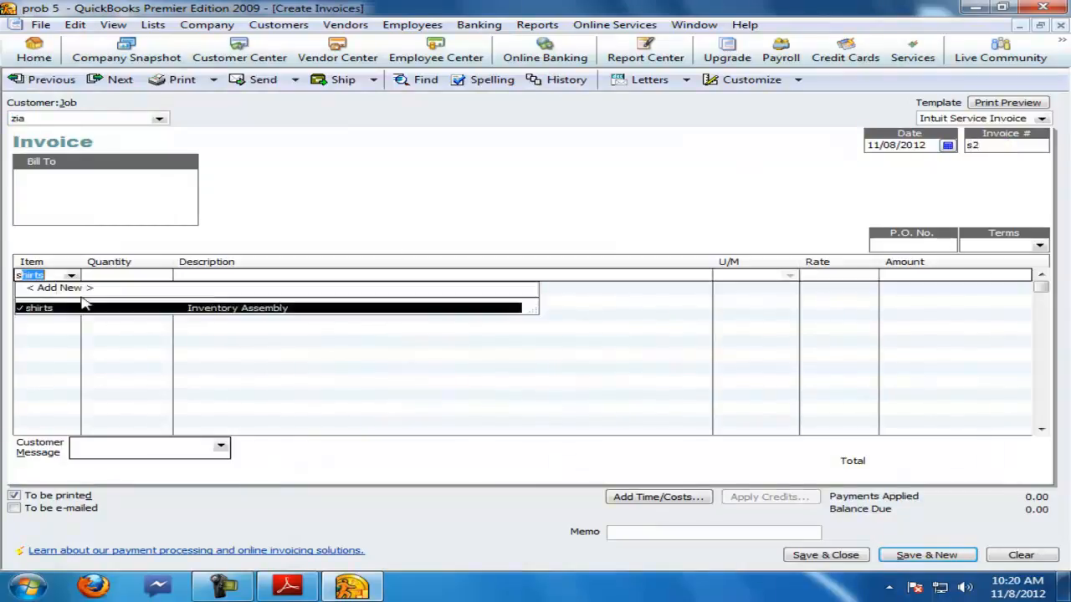
pyautogui.press('Tab')
# Step: Check the sale details in the PDF, enter quantity 50 and rate 550 for the shirts, and save and close the invoice
pyautogui.click(303, 589)
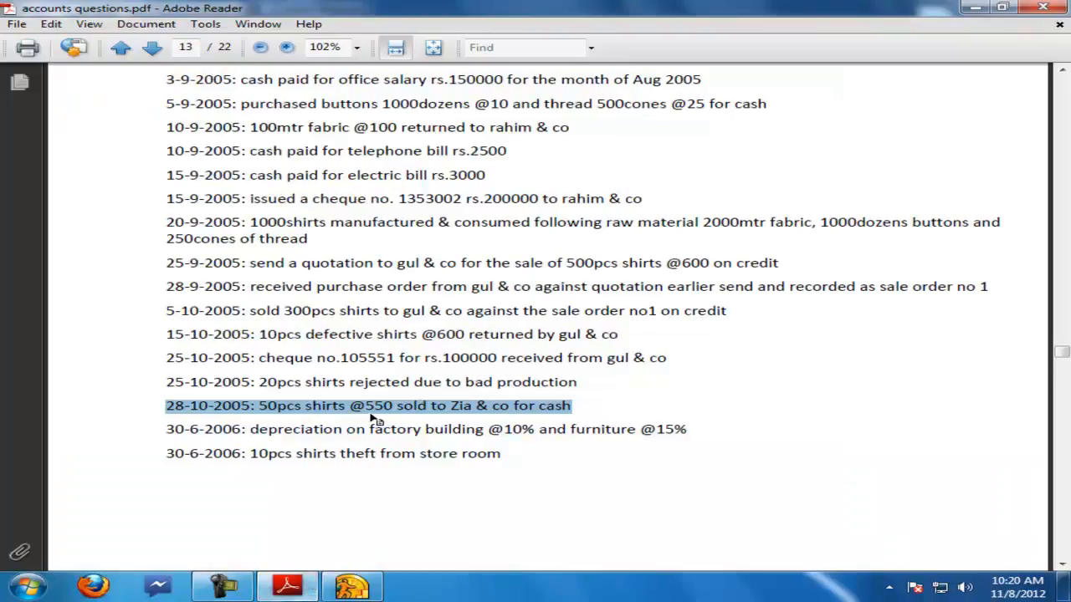
pyautogui.click(351, 586)
pyautogui.write('50')
pyautogui.press('Tab')
pyautogui.press('Tab')
pyautogui.write('550')
pyautogui.press('Tab')
pyautogui.press('Return')
pyautogui.click(1059, 26)
# Step: Open a received payment for customer zia, dismissing the extra browser window
pyautogui.rightClick(40, 200)
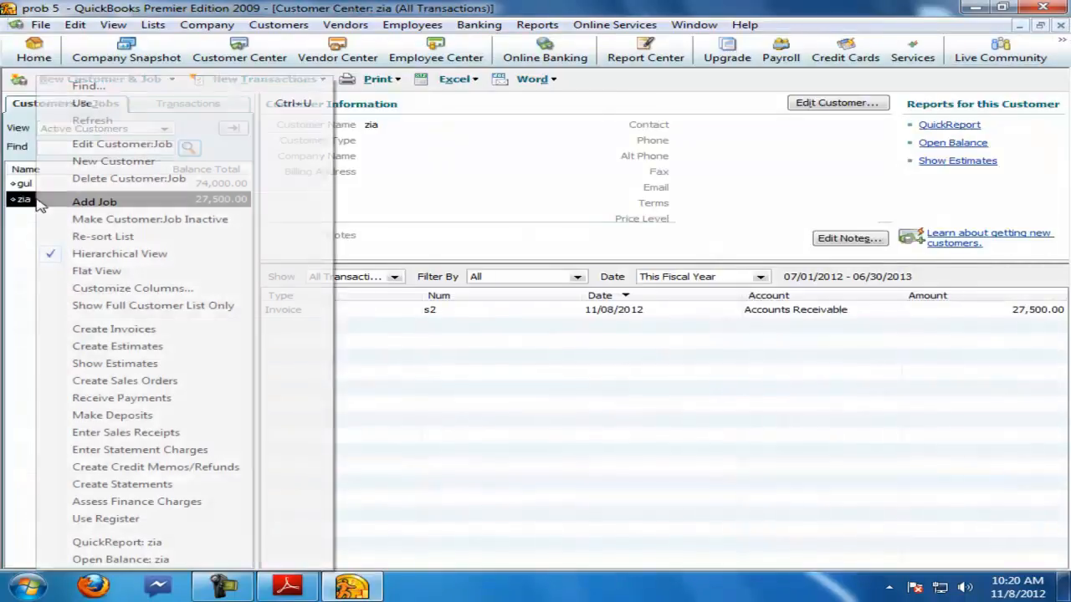
pyautogui.click(117, 398)
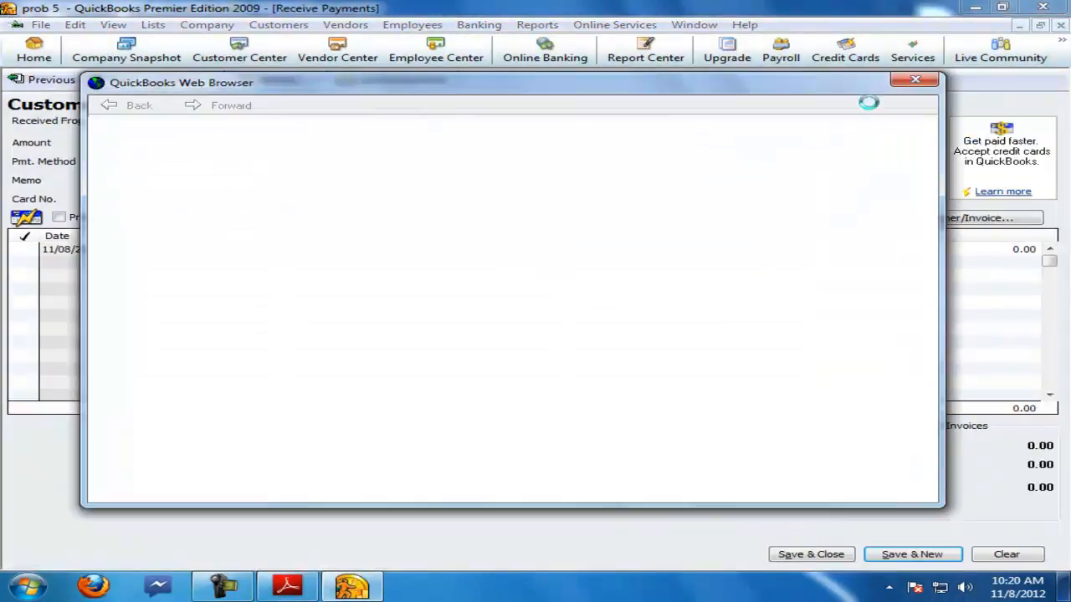
pyautogui.click(916, 81)
pyautogui.click(304, 123)
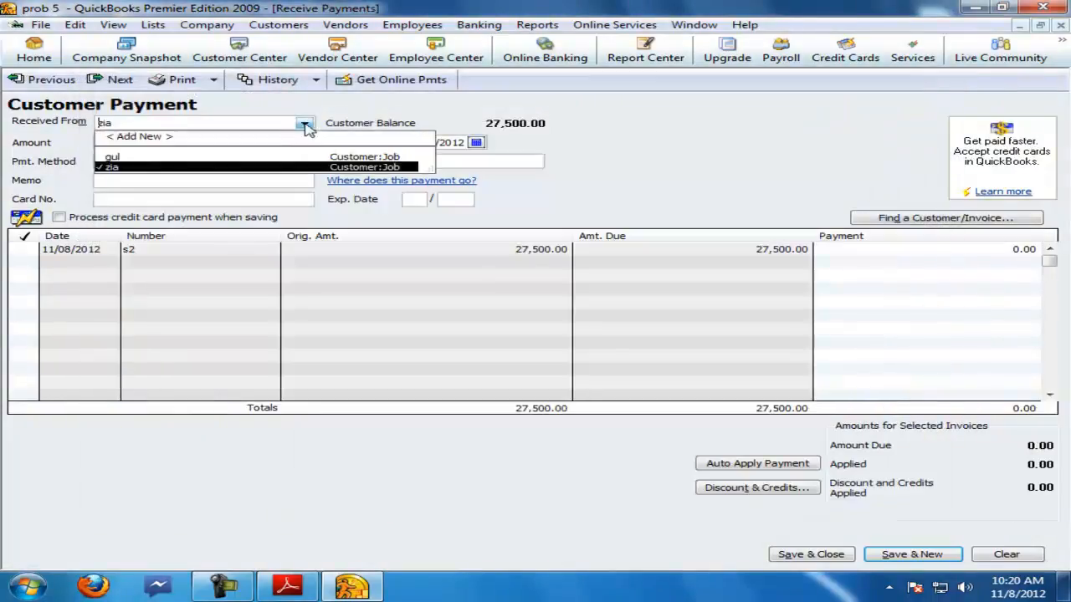
pyautogui.click(122, 169)
# Step: Try to apply a payment to zia's invoice s2 without entering an amount received
pyautogui.click(40, 247)
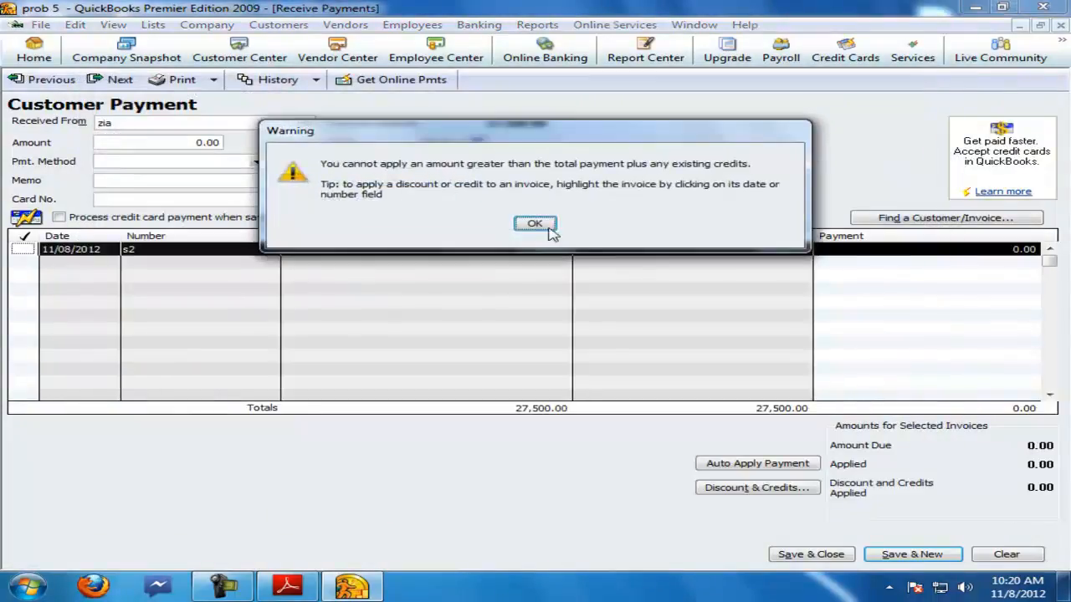
pyautogui.click(535, 221)
pyautogui.click(934, 249)
pyautogui.click(20, 247)
pyautogui.click(530, 222)
# Step: Enter 27500 as the payment amount from zia against invoice s2 and save the payment
pyautogui.write('275')
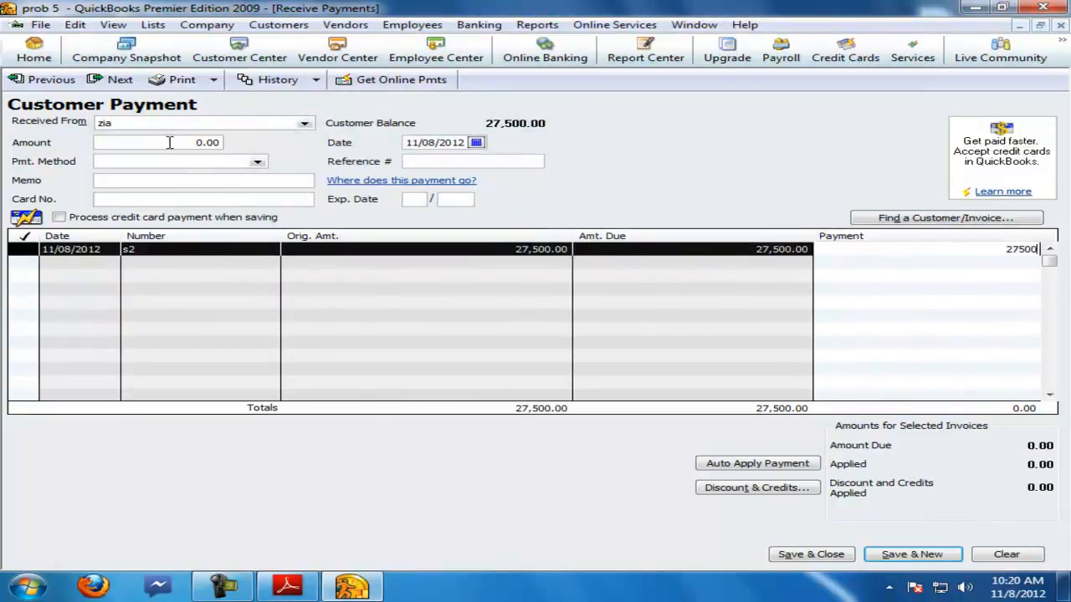
pyautogui.click(169, 142)
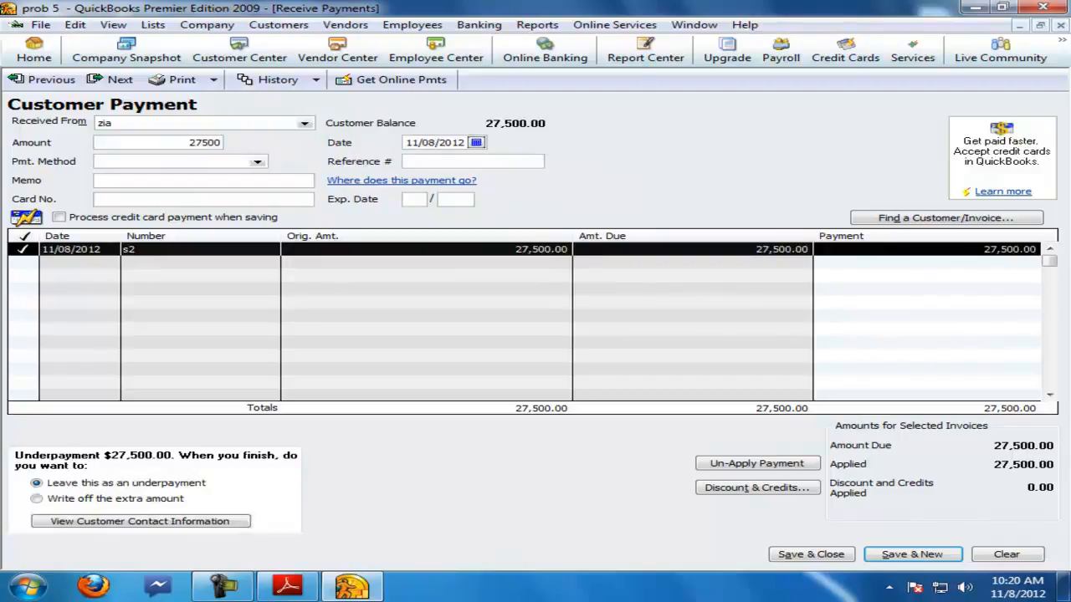
pyautogui.press('Return')
# Step: Transfer 27500 from Undeposited Funds to the cash account, save the transfer, and close the open windows to return to the home page
pyautogui.click(478, 24)
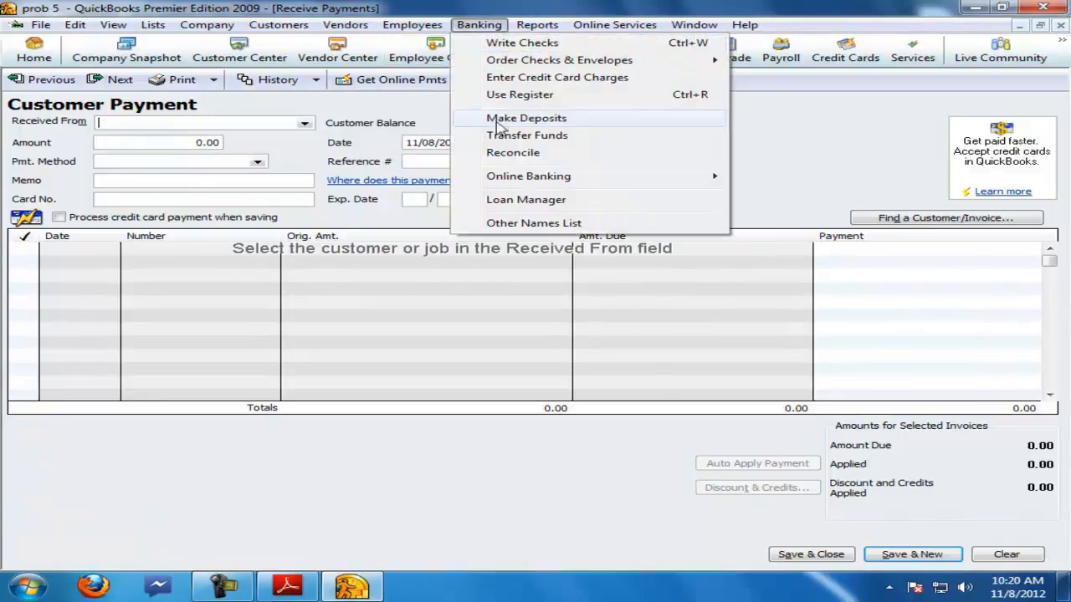
pyautogui.click(529, 135)
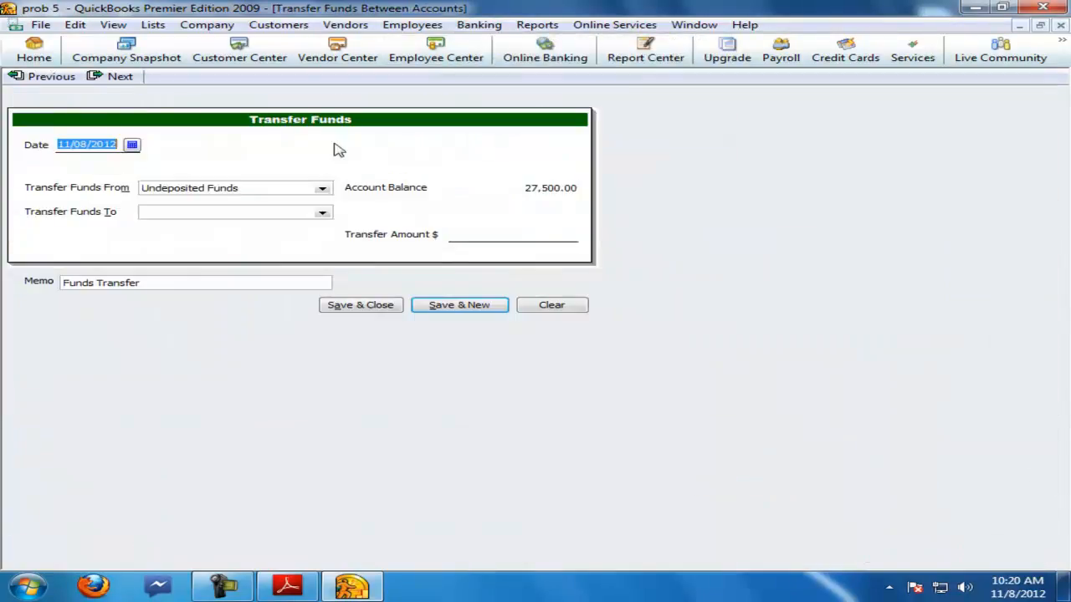
pyautogui.click(322, 212)
pyautogui.click(147, 261)
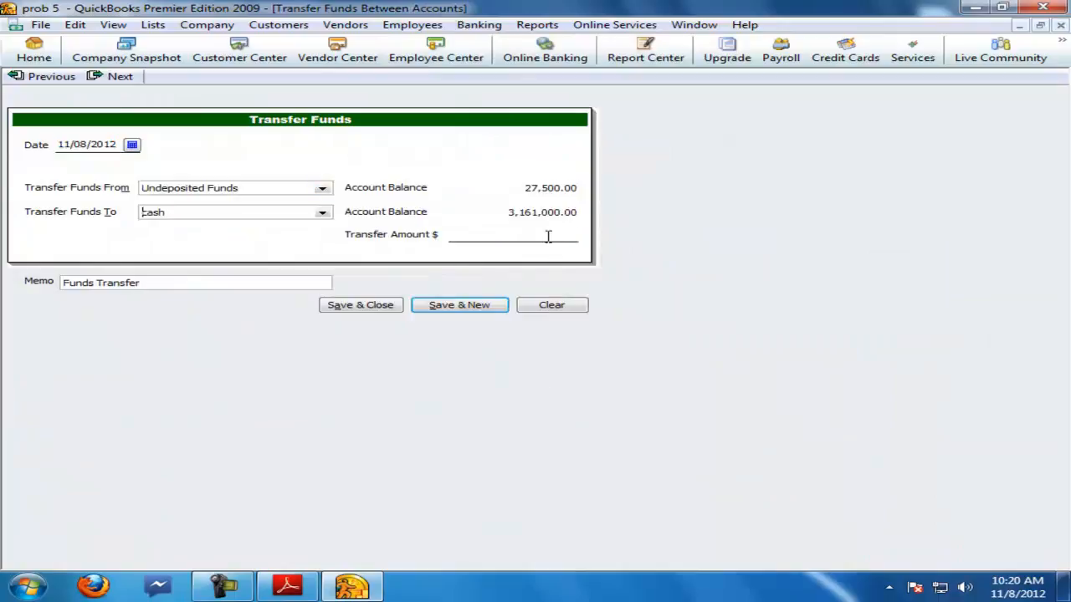
pyautogui.click(535, 228)
pyautogui.write('27500')
pyautogui.press('Return')
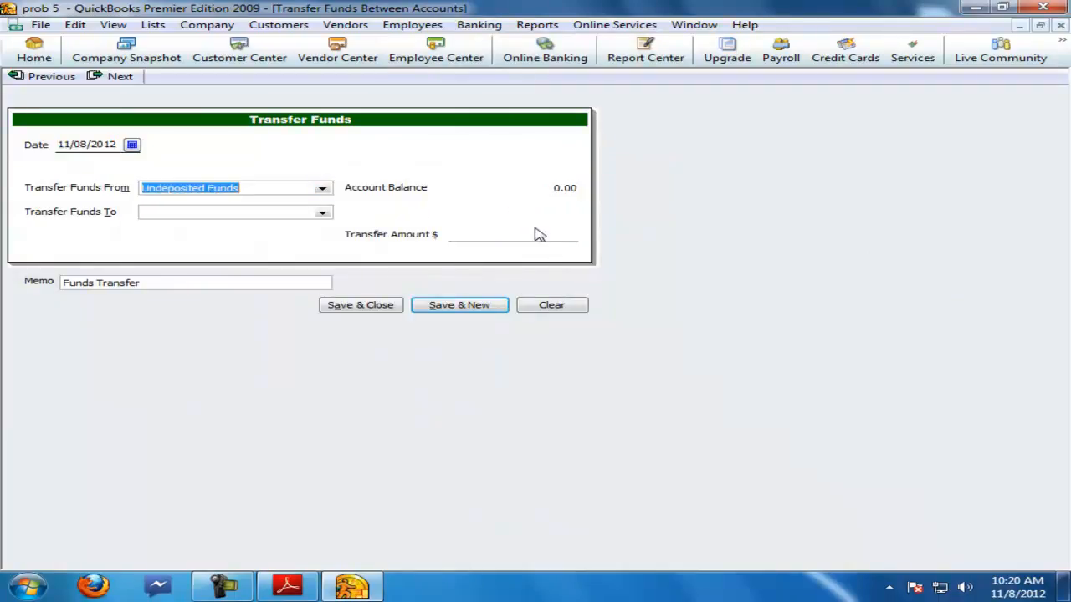
pyautogui.click(1060, 25)
pyautogui.click(1061, 25)
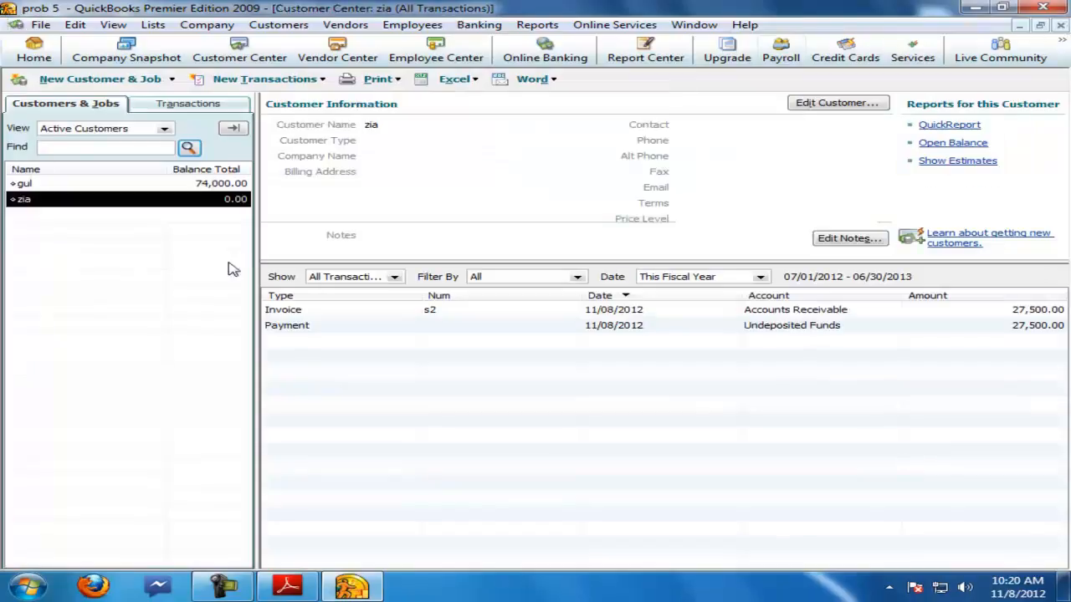
pyautogui.click(1061, 25)
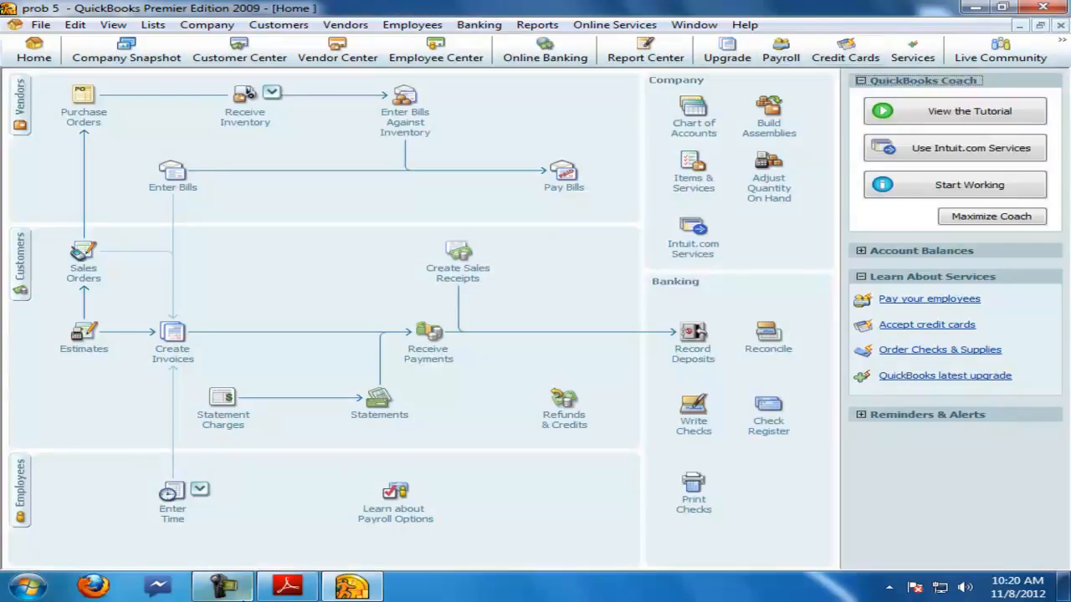
# Step: Highlight the 30-6-2006 depreciation entry for factory building and furniture in the questions PDF, and return to QuickBooks
pyautogui.click(288, 587)
pyautogui.moveTo(165, 429); pyautogui.dragTo(686, 431)
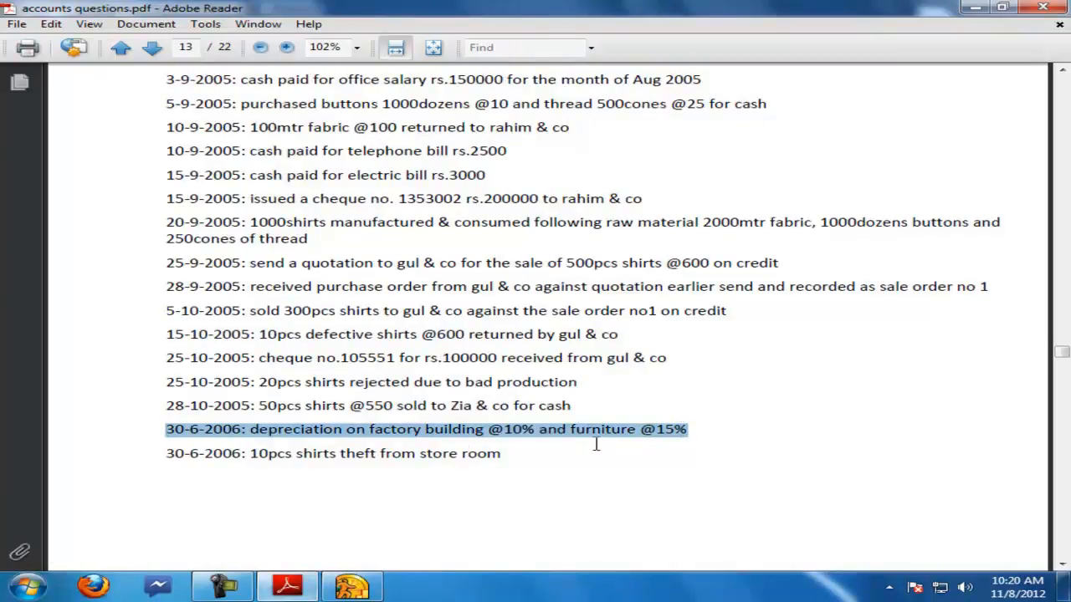
pyautogui.click(352, 587)
# Step: Start a general journal entry and create the expense account dep exp fac for its first line
pyautogui.click(206, 24)
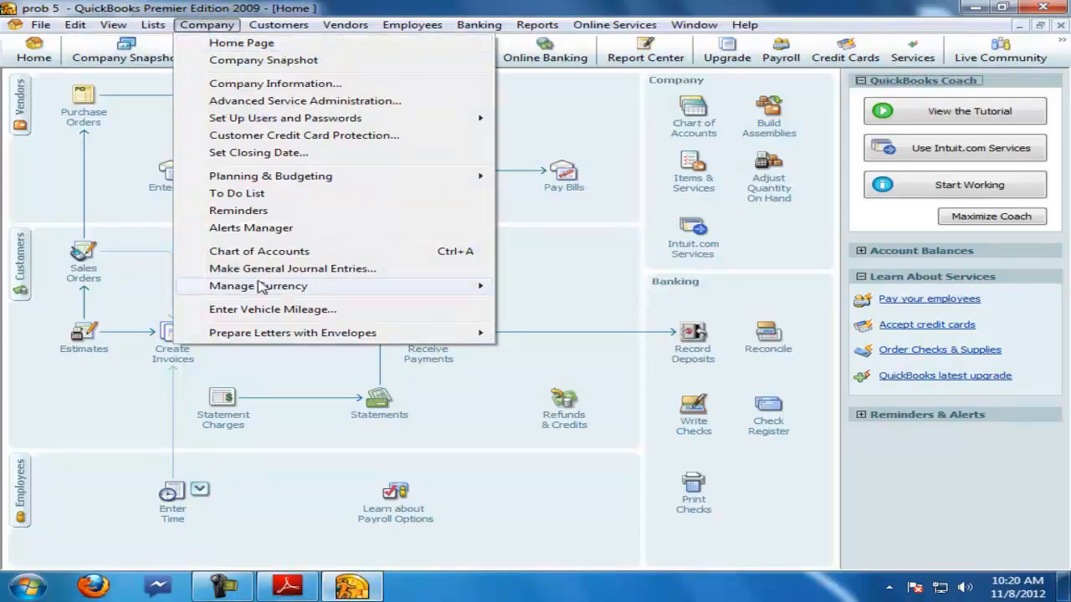
pyautogui.click(260, 269)
pyautogui.click(191, 146)
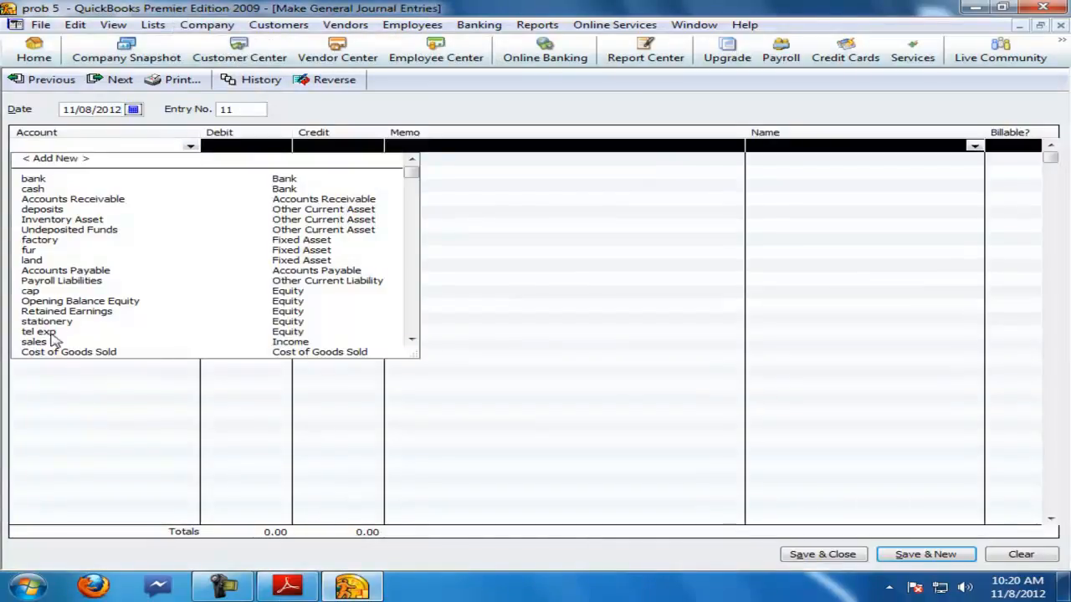
pyautogui.click(55, 159)
pyautogui.click(117, 304)
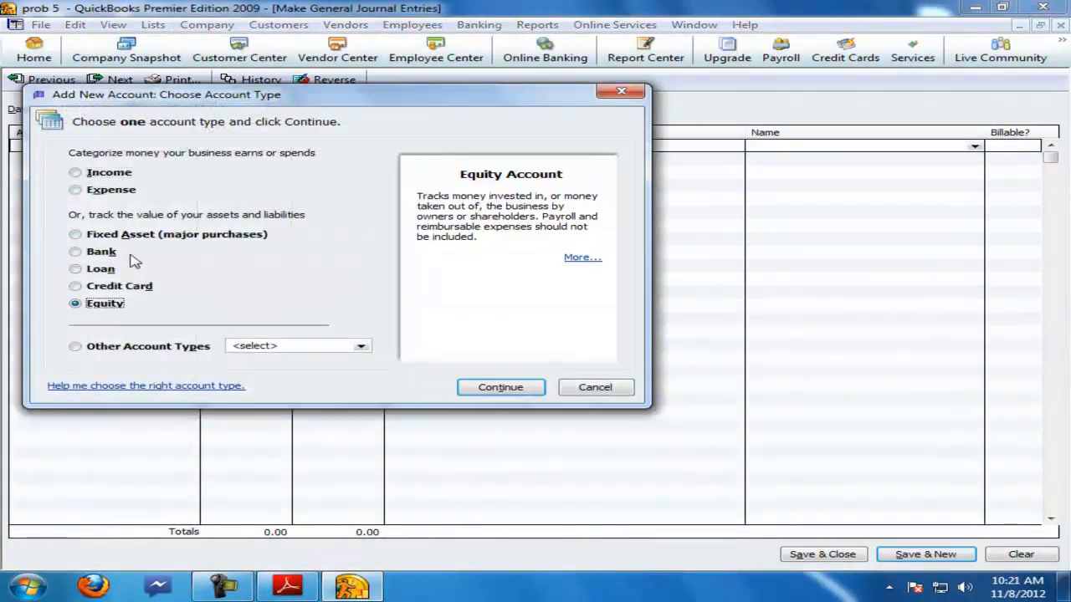
pyautogui.click(109, 189)
pyautogui.click(470, 386)
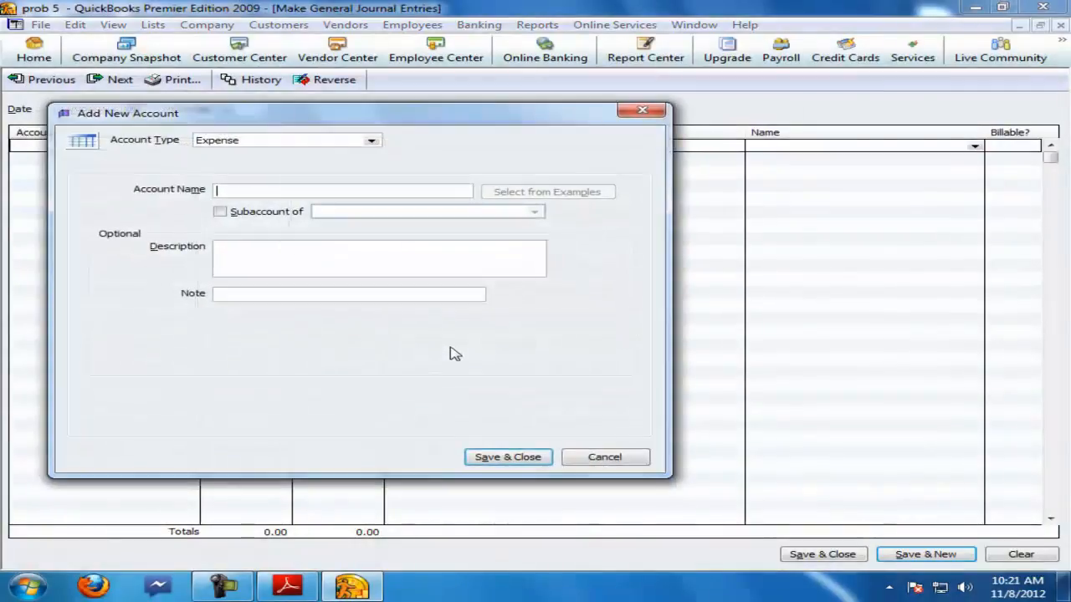
pyautogui.write('dep exp fac')
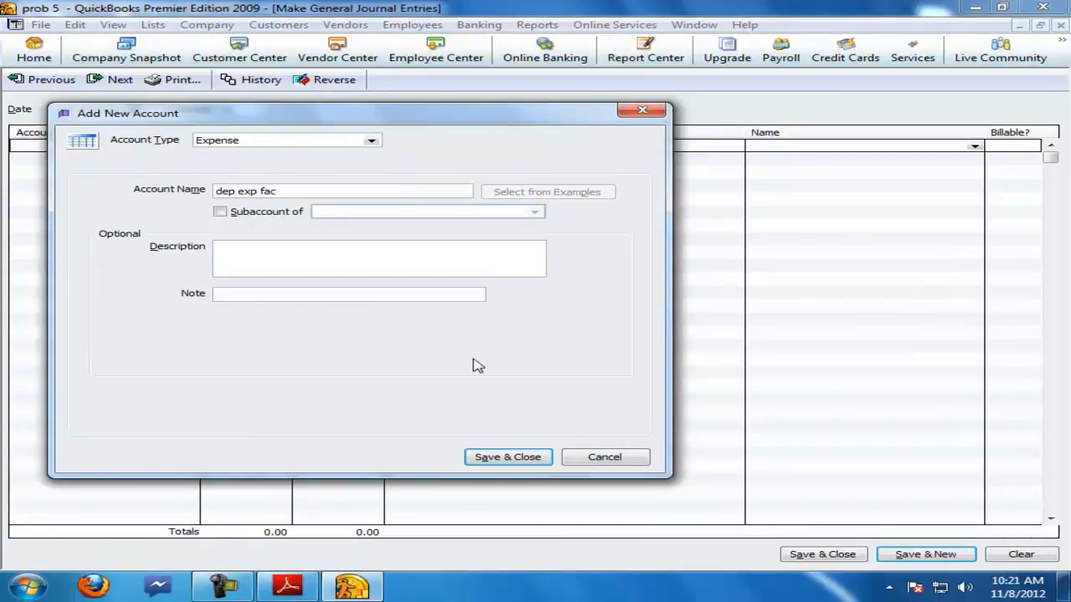
pyautogui.click(508, 456)
# Step: Debit dep exp fac with 100000 and credit the same amount to the factory account
pyautogui.click(238, 148)
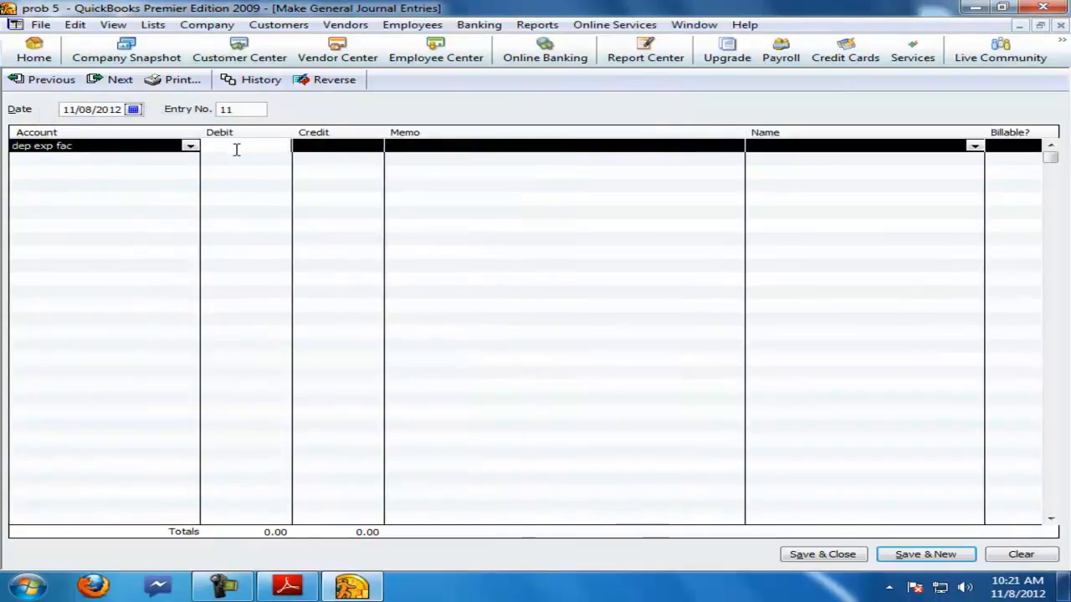
pyautogui.write('100000')
pyautogui.click(179, 159)
pyautogui.click(190, 159)
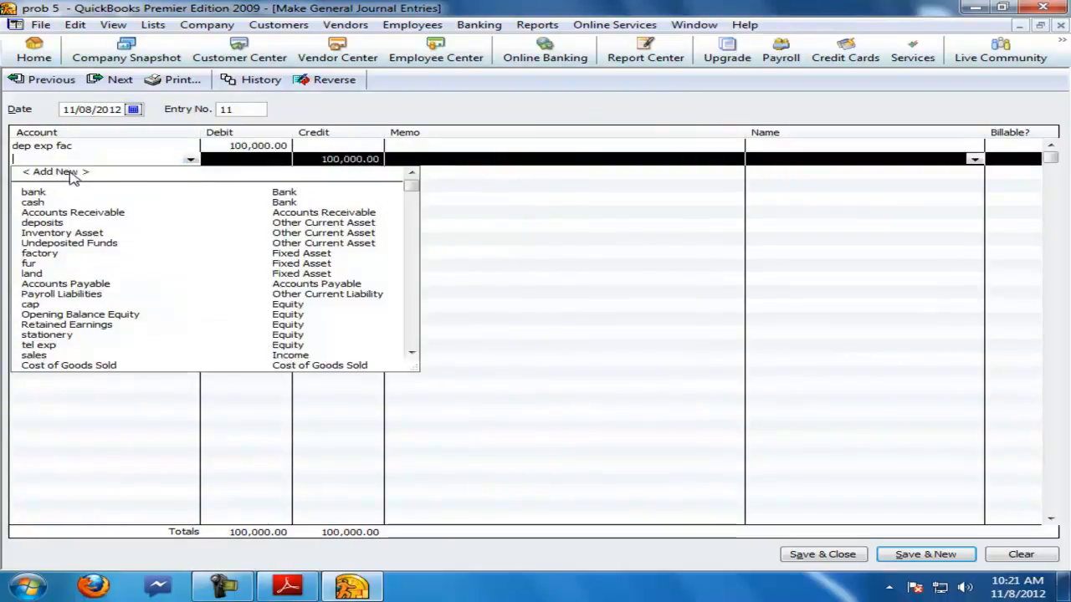
pyautogui.write('factory')
pyautogui.press('Tab')
# Step: Create the expense account dep exp fur for the third line of the journal entry
pyautogui.click(125, 173)
pyautogui.click(190, 173)
pyautogui.click(59, 184)
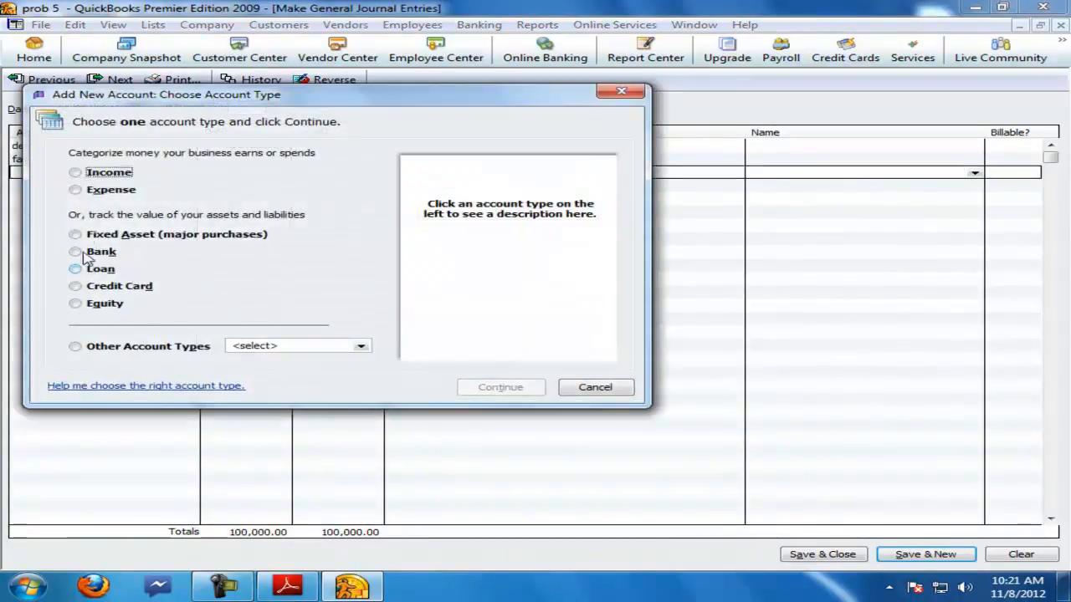
pyautogui.click(76, 188)
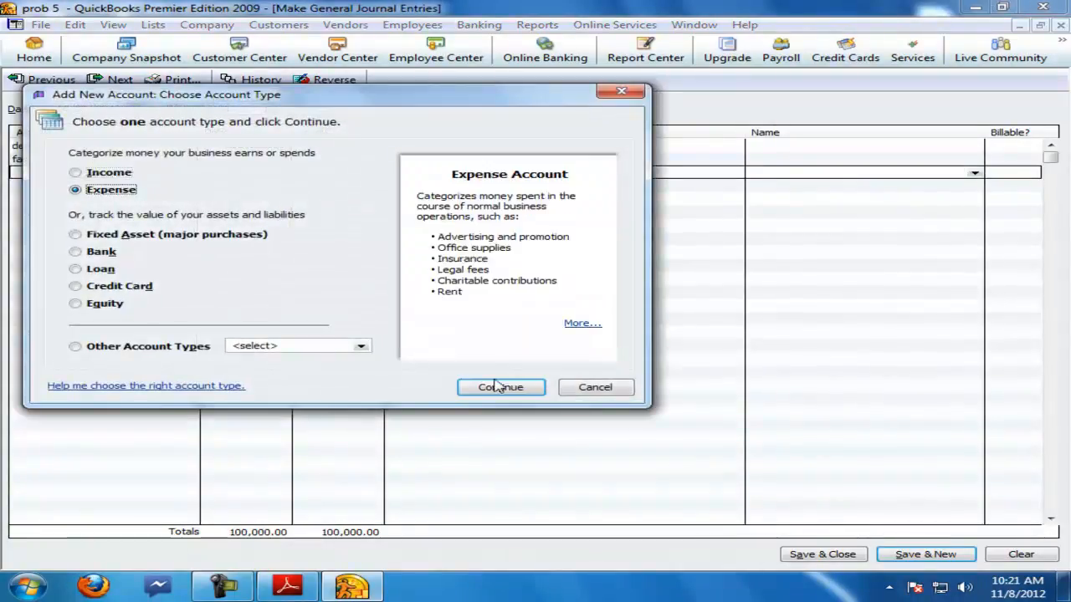
pyautogui.click(498, 387)
pyautogui.write('dep exp fur')
pyautogui.press('Return')
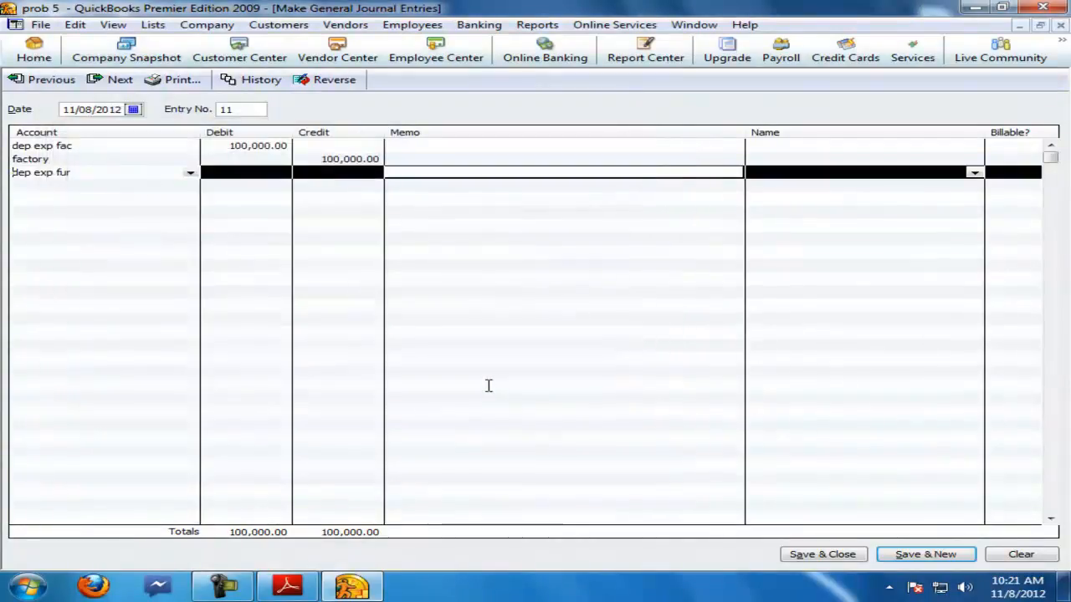
# Step: Debit dep exp fur with 7500 and credit the same amount to the fur account
pyautogui.click(258, 173)
pyautogui.write('7500')
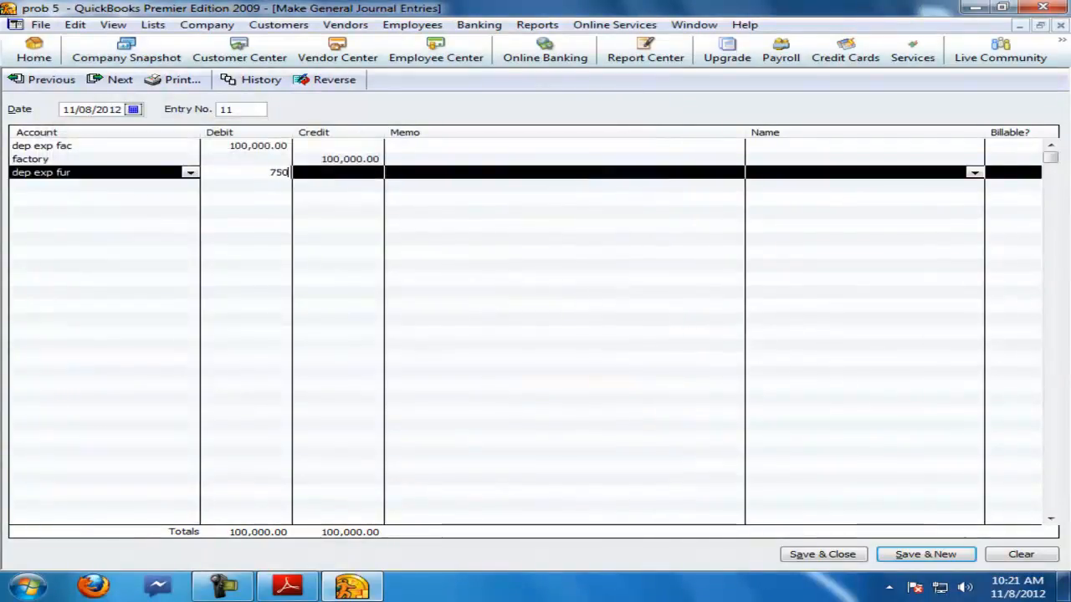
pyautogui.click(191, 186)
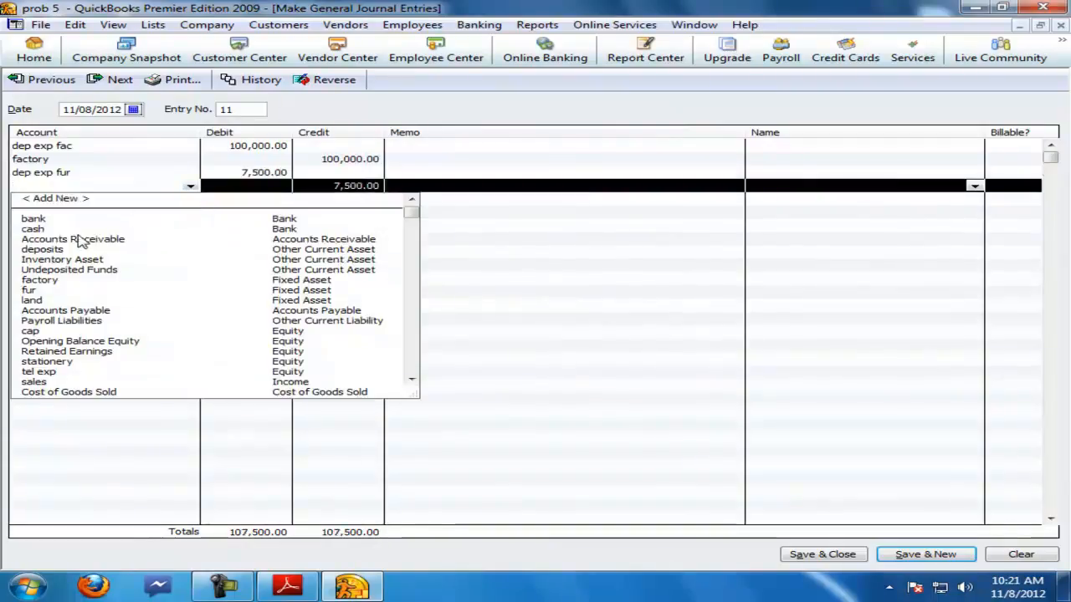
pyautogui.click(34, 290)
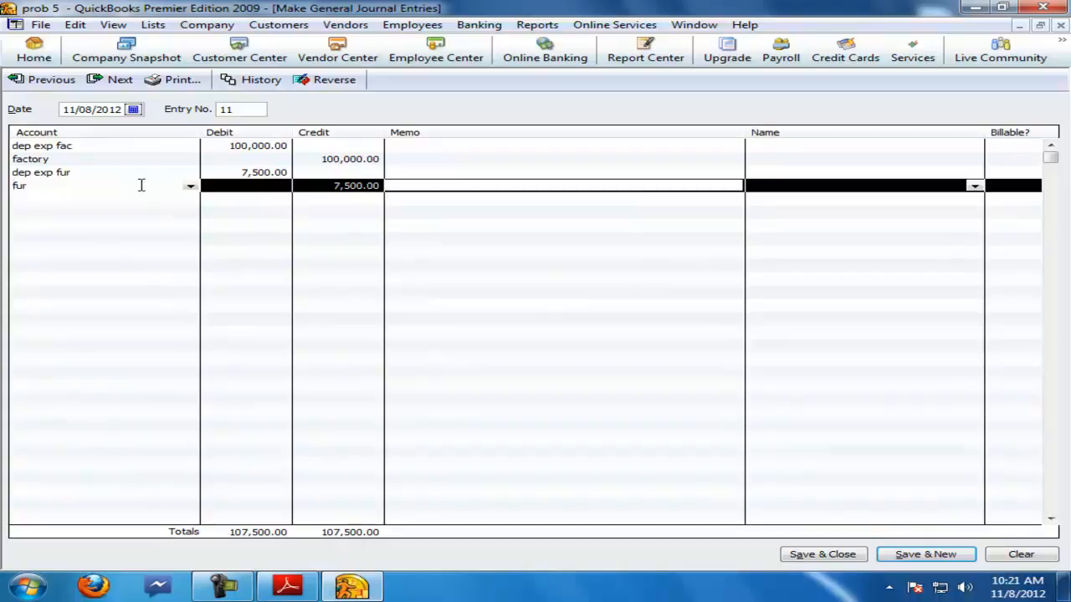
# Step: Recheck the depreciation entry in the PDF, save the journal entry in QuickBooks, and close the journal window
pyautogui.click(287, 585)
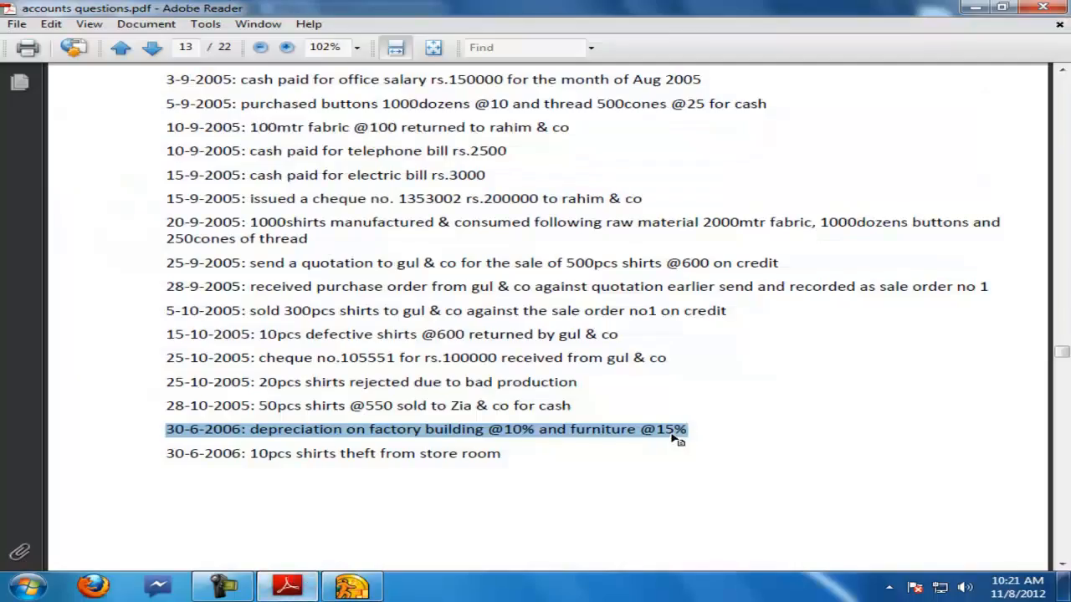
pyautogui.click(353, 590)
pyautogui.press('Return')
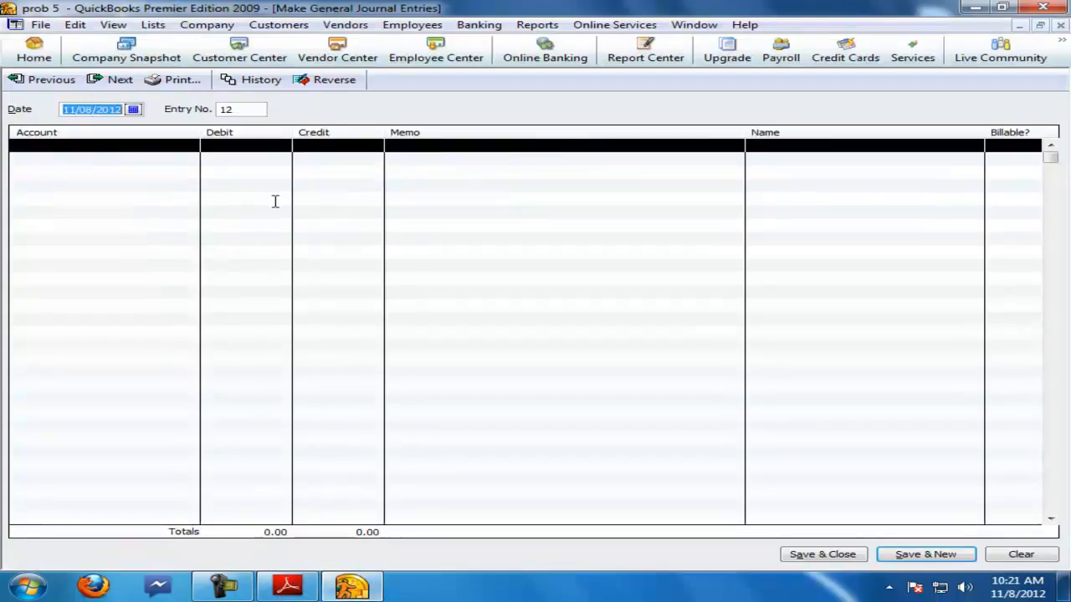
pyautogui.click(1060, 25)
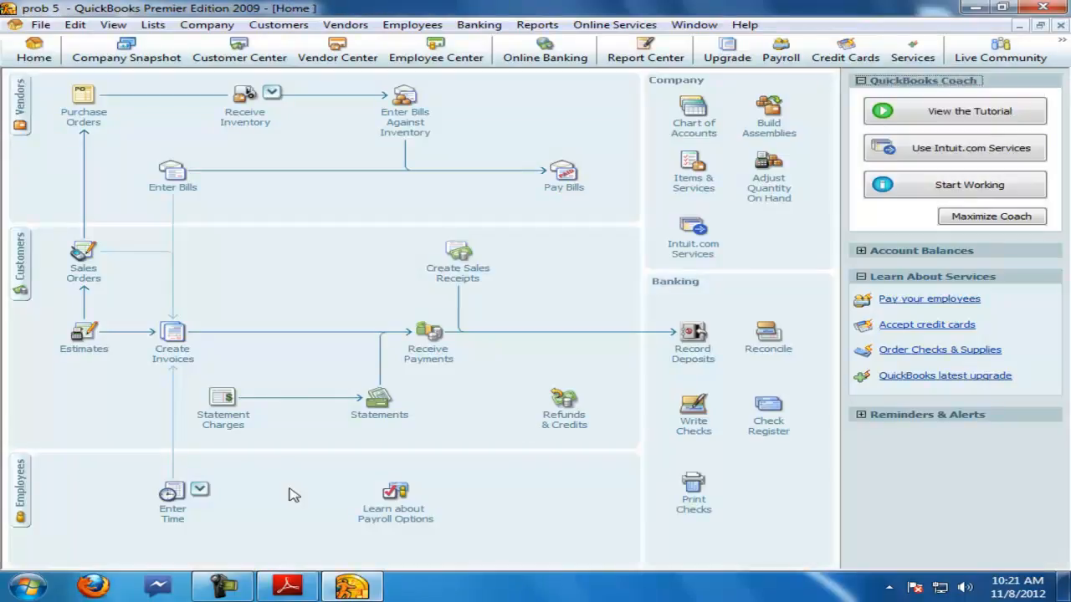
# Step: Highlight the 30-6-2006 entry on 10 shirts stolen from the store room in the PDF, and return to QuickBooks
pyautogui.click(287, 586)
pyautogui.moveTo(171, 454); pyautogui.dragTo(483, 462)
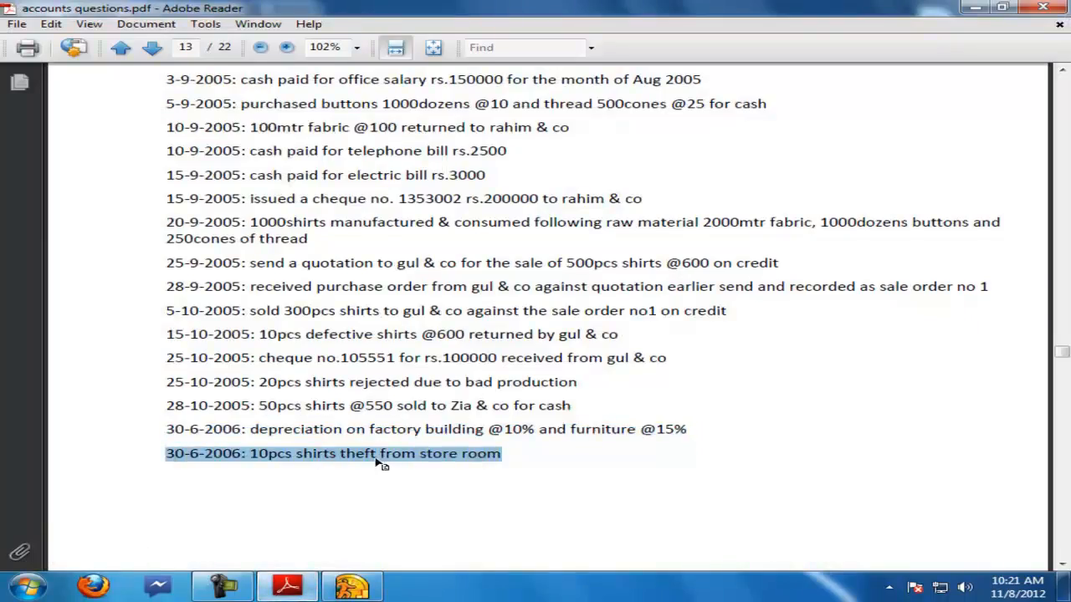
pyautogui.click(351, 585)
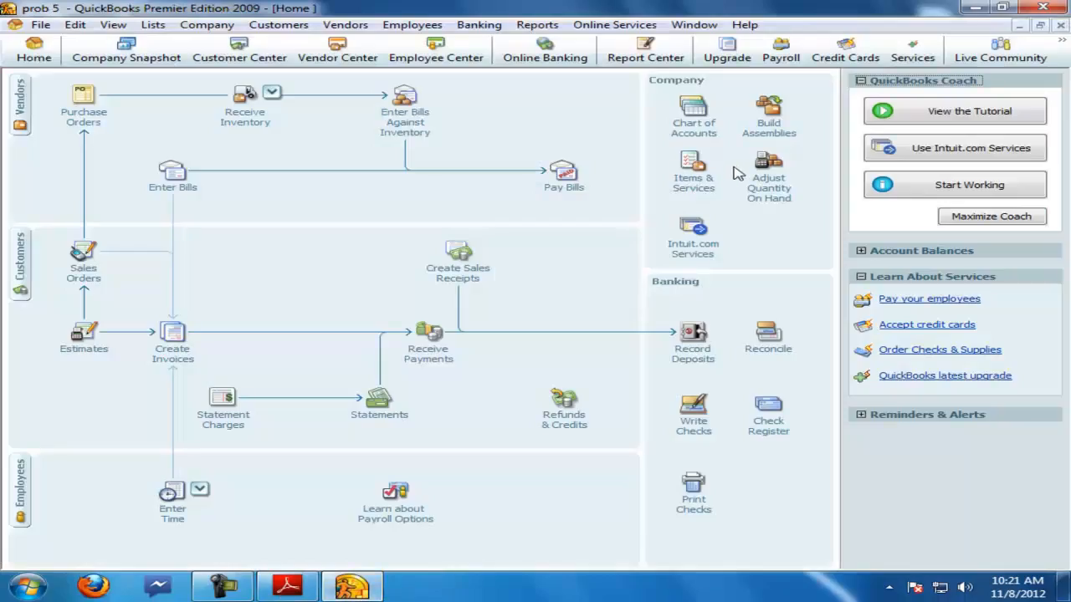
# Step: Start an inventory quantity adjustment for shirts with a quantity difference of -10 and the memo theft from store
pyautogui.click(764, 201)
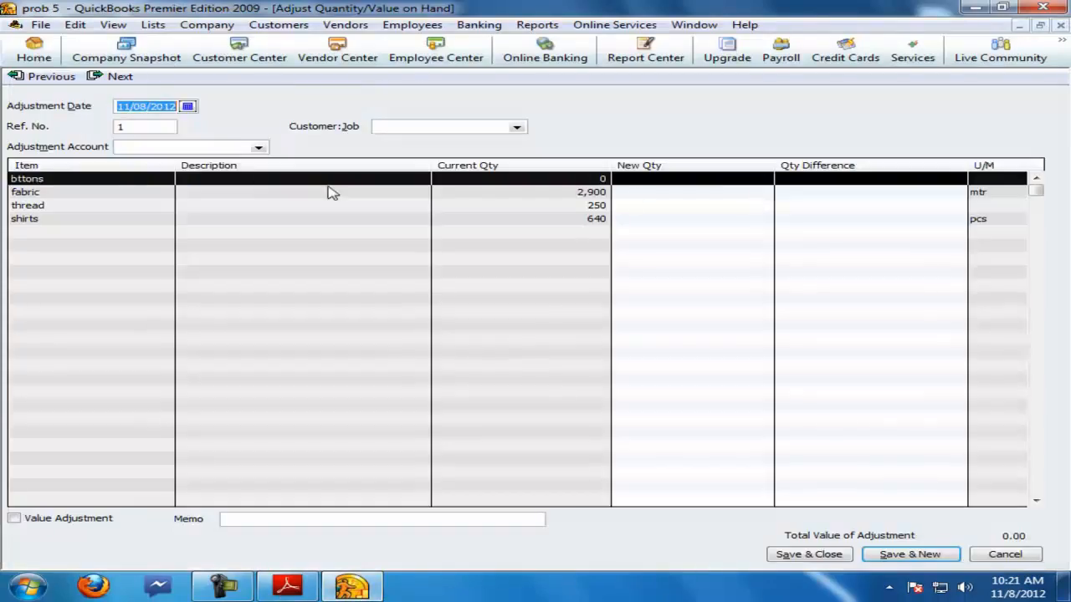
pyautogui.click(65, 220)
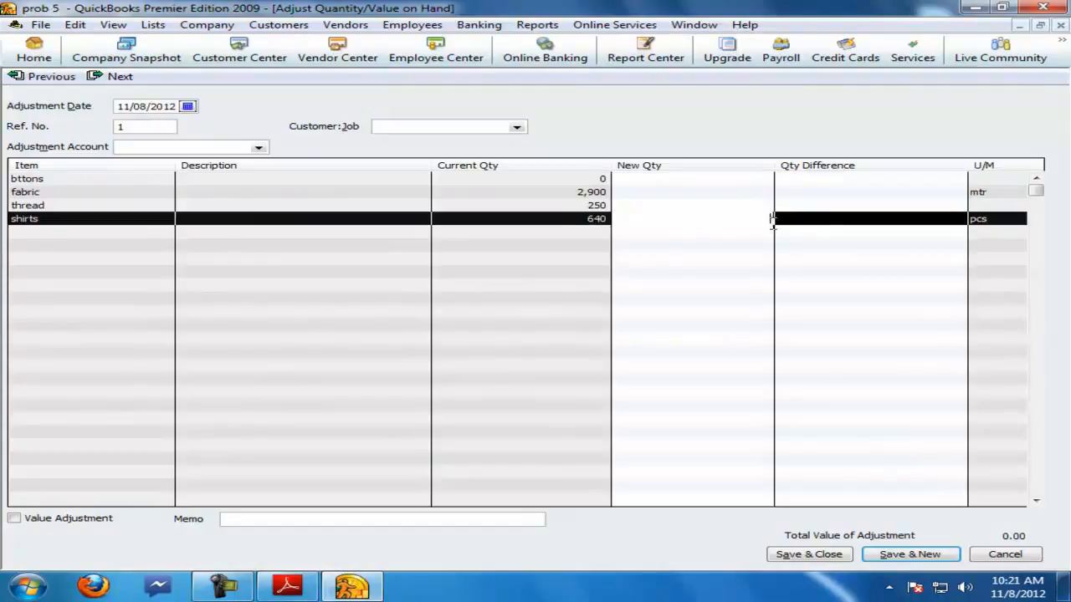
pyautogui.click(807, 222)
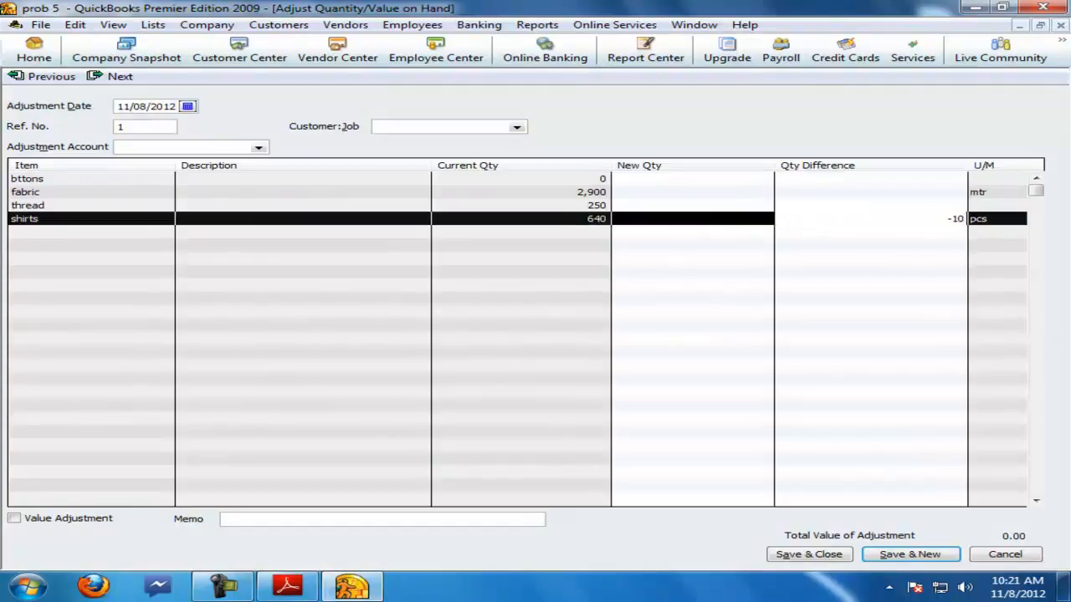
pyautogui.click(334, 519)
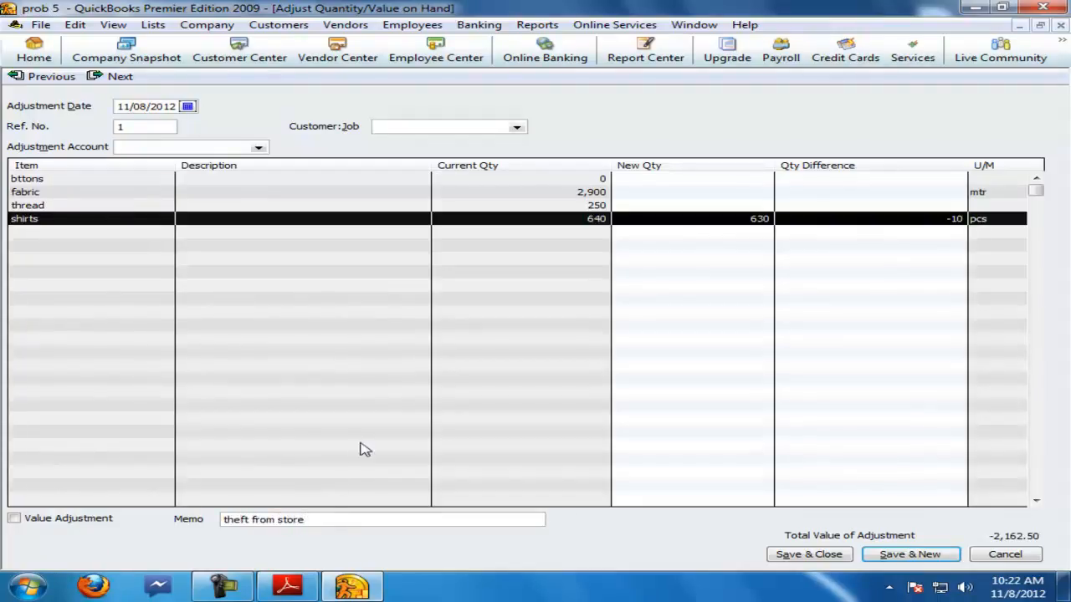
# Step: Assign the shirt adjustment to the Cost of Goods Sold account, save it, and close the open windows
pyautogui.click(261, 148)
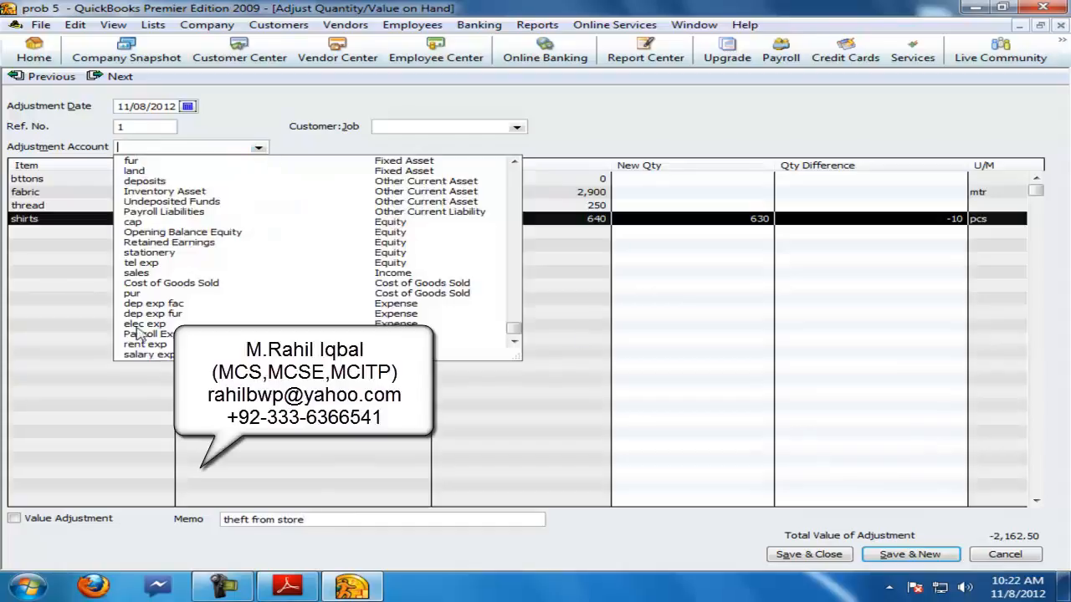
pyautogui.click(167, 283)
pyautogui.click(889, 554)
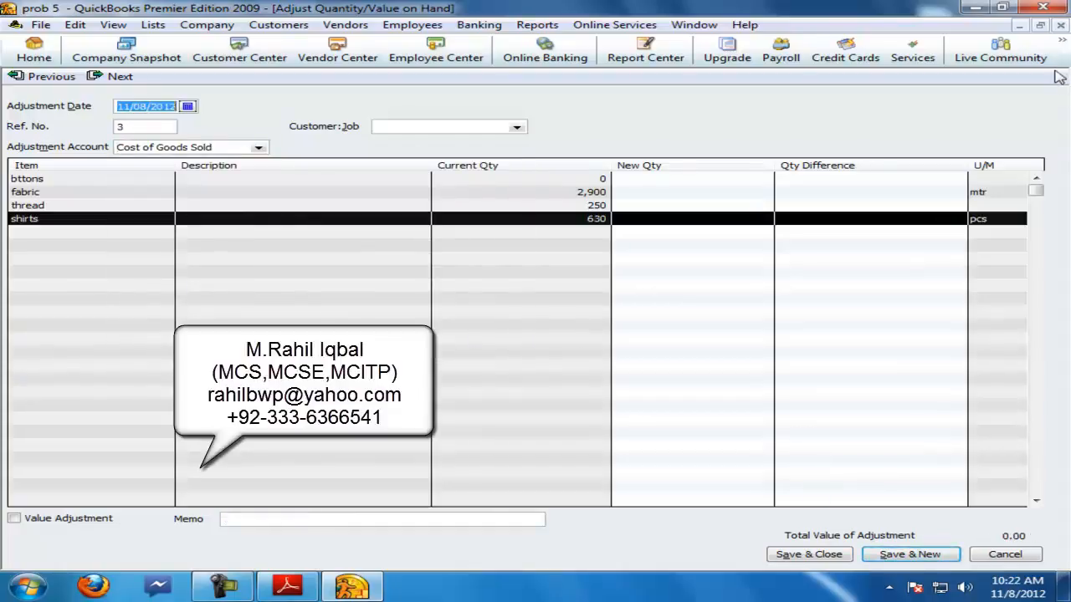
pyautogui.click(1061, 26)
pyautogui.click(1060, 25)
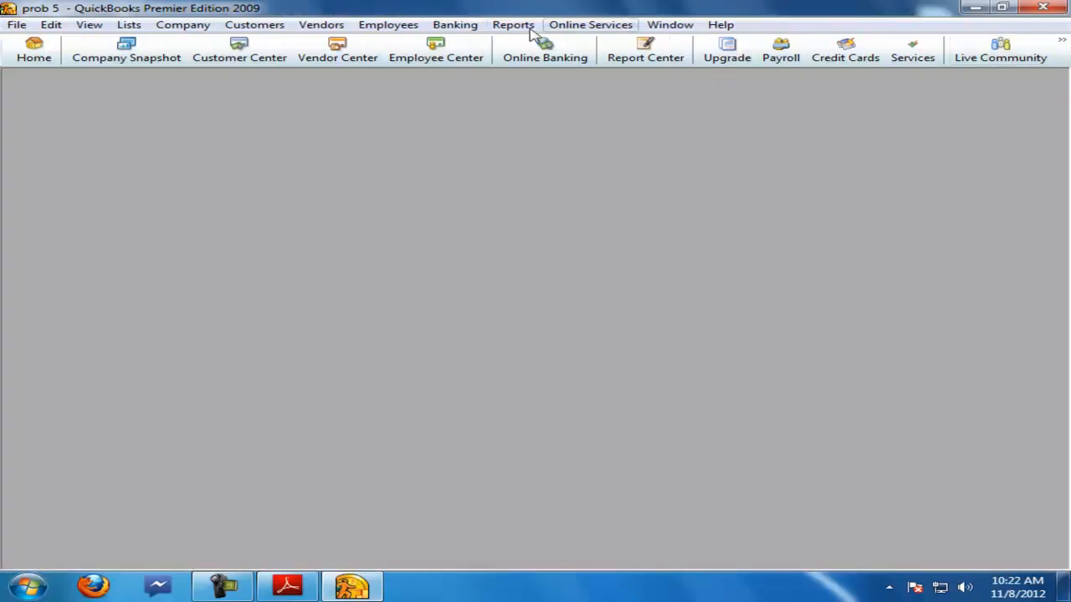
# Step: Open the Profit & Loss report and compare it with the income statement in the accounts questions PDF
pyautogui.click(513, 24)
pyautogui.moveTo(559, 120)
pyautogui.click(335, 118)
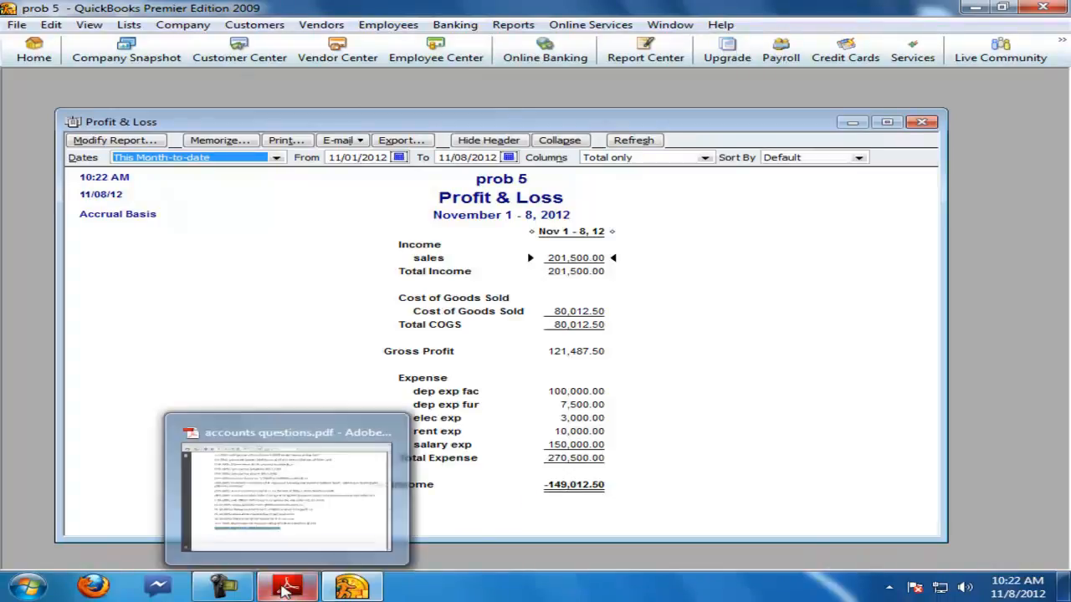
pyautogui.click(383, 512)
pyautogui.scroll(-10, 400, 502)
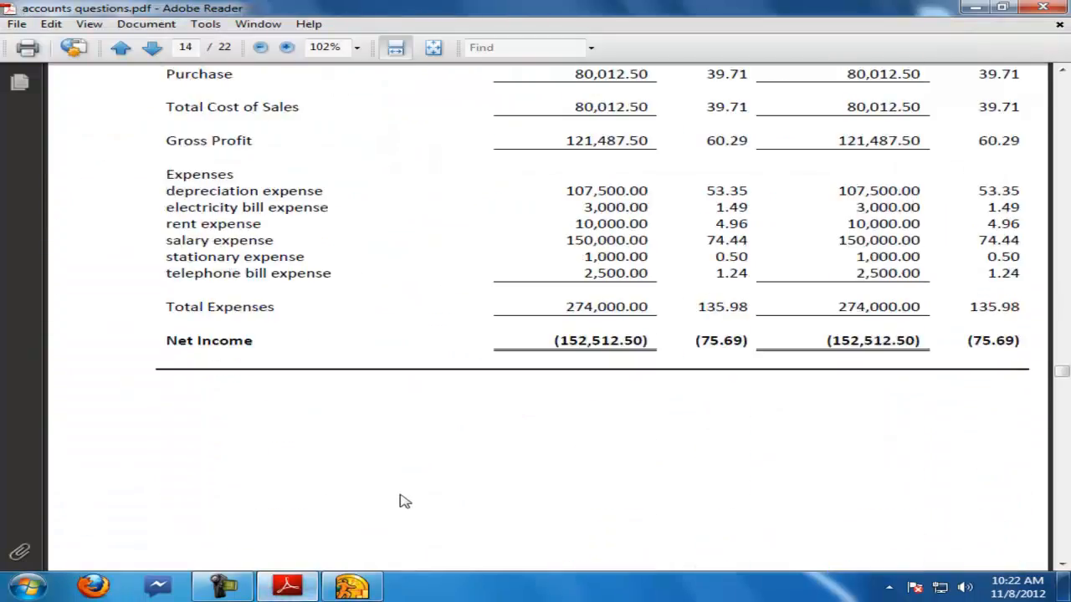
pyautogui.click(348, 590)
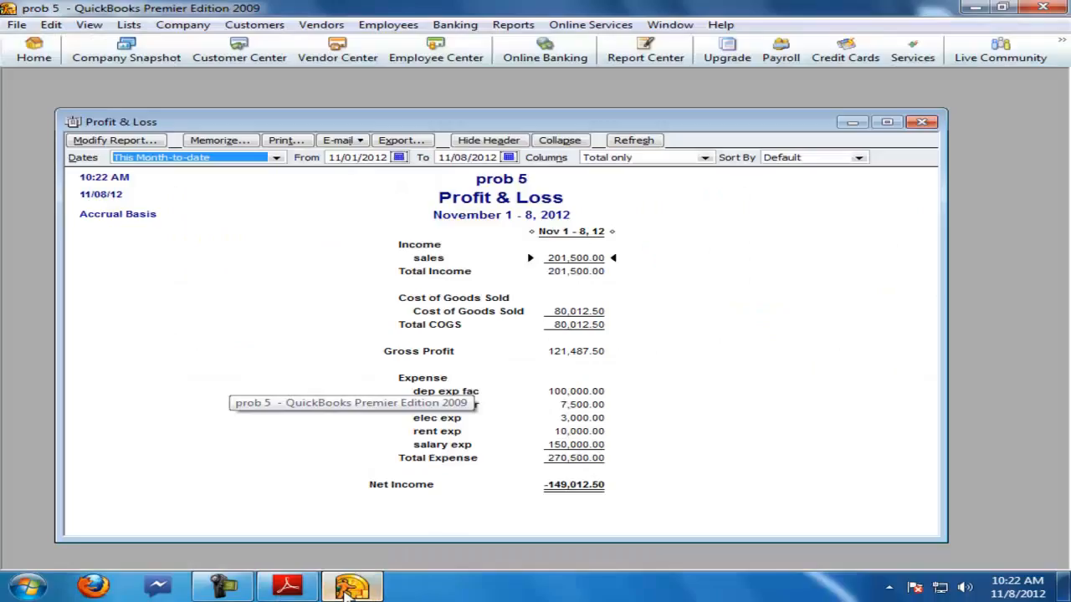
# Step: Open Calculator, start a subtraction from 149012 to check the net income difference, and return to QuickBooks
pyautogui.click(28, 585)
pyautogui.write('calc')
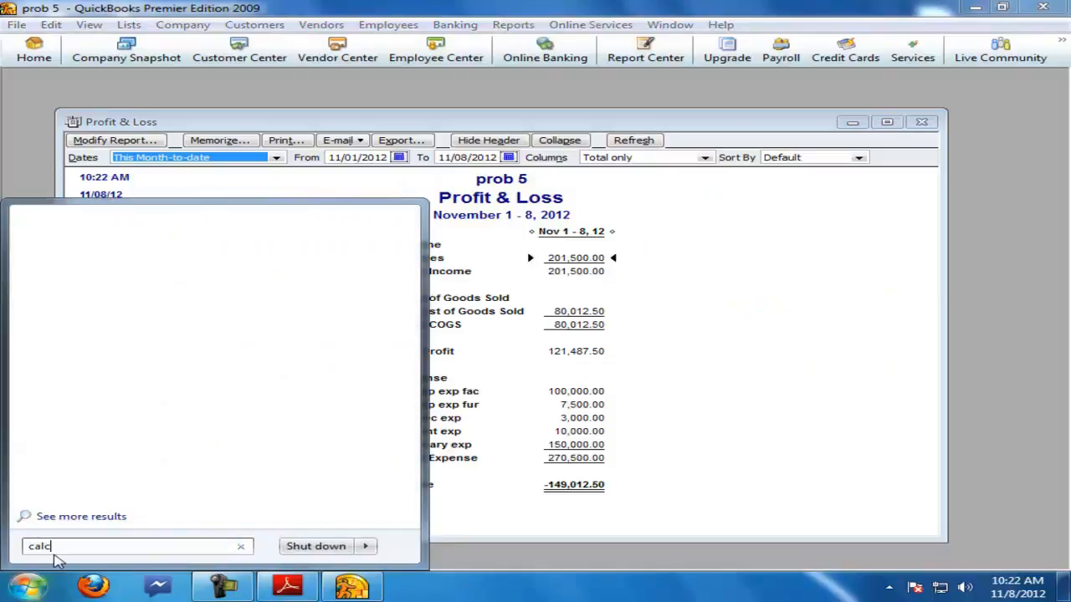
pyautogui.press('Return')
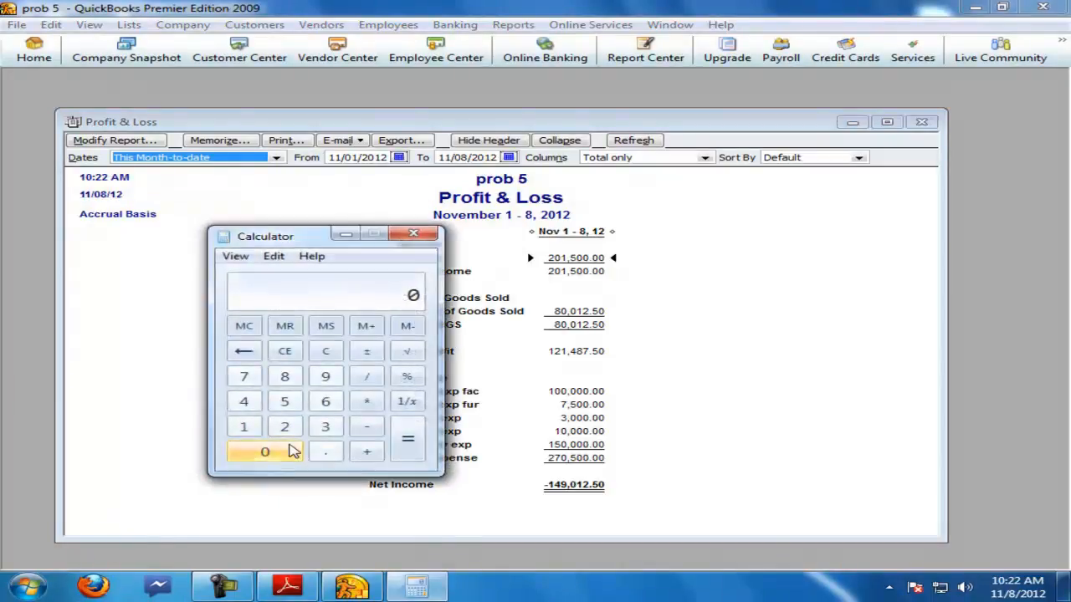
pyautogui.write('149012')
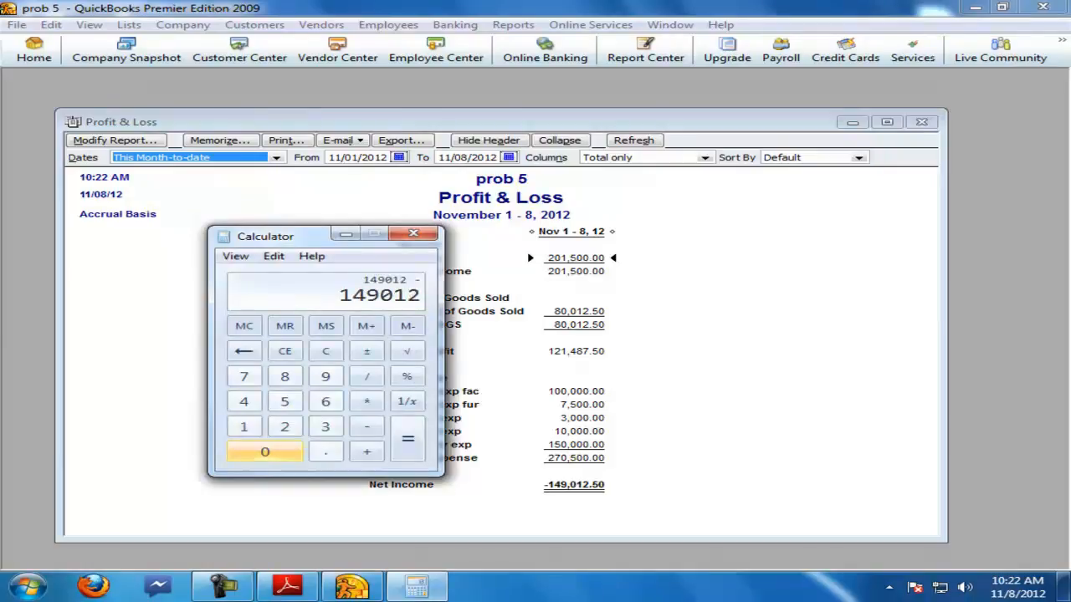
pyautogui.click(352, 588)
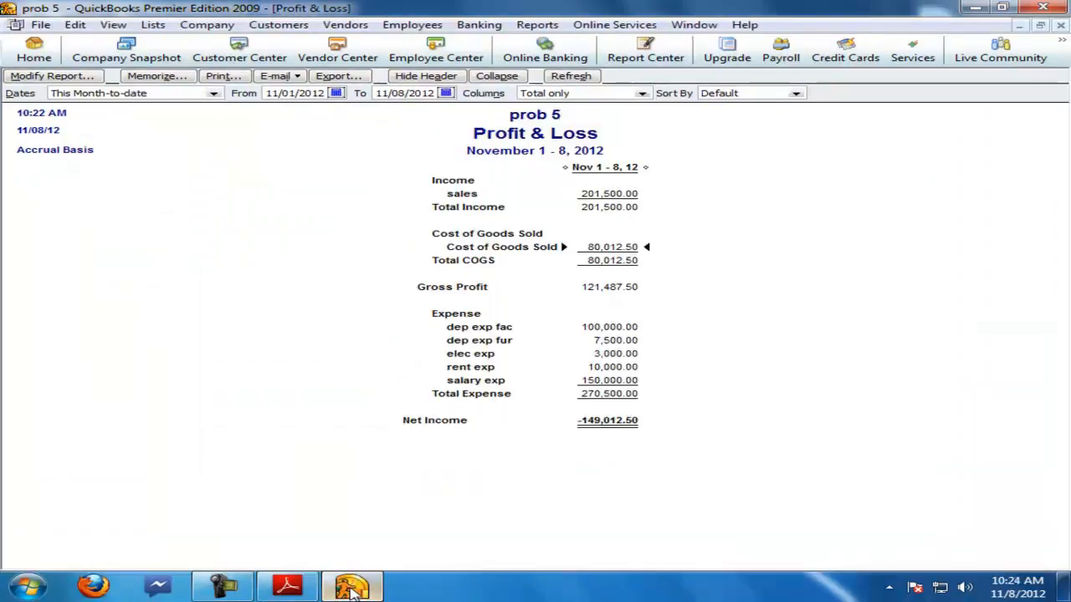
# Step: Close the Profit & Loss report, highlight the 10-9-2005 telephone bill entry of rs.2500 in the PDF, and return to QuickBooks
pyautogui.click(1060, 25)
pyautogui.click(287, 587)
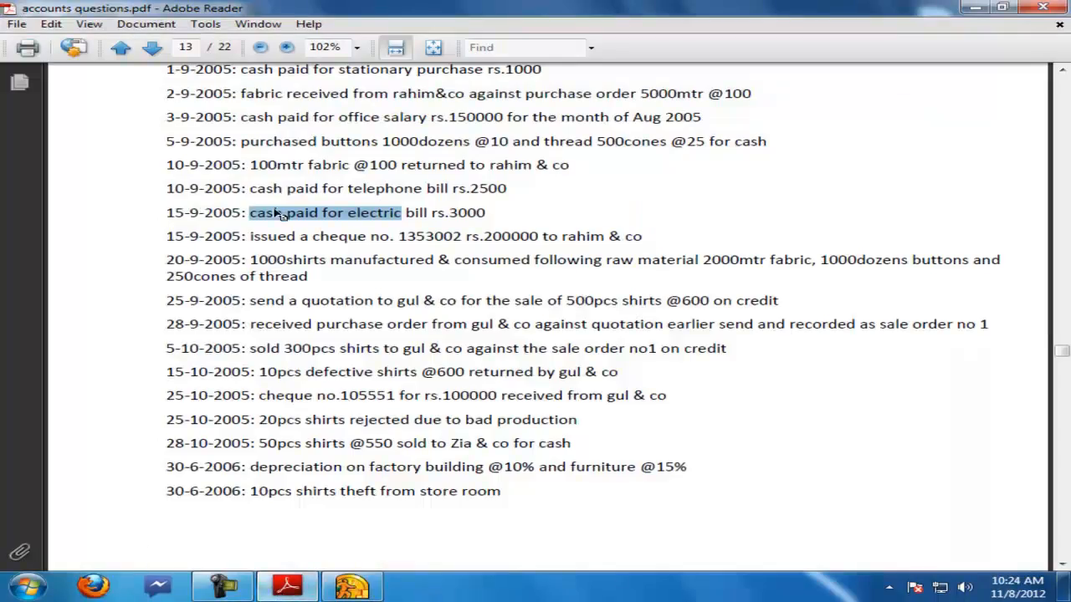
pyautogui.moveTo(243, 188); pyautogui.dragTo(502, 187)
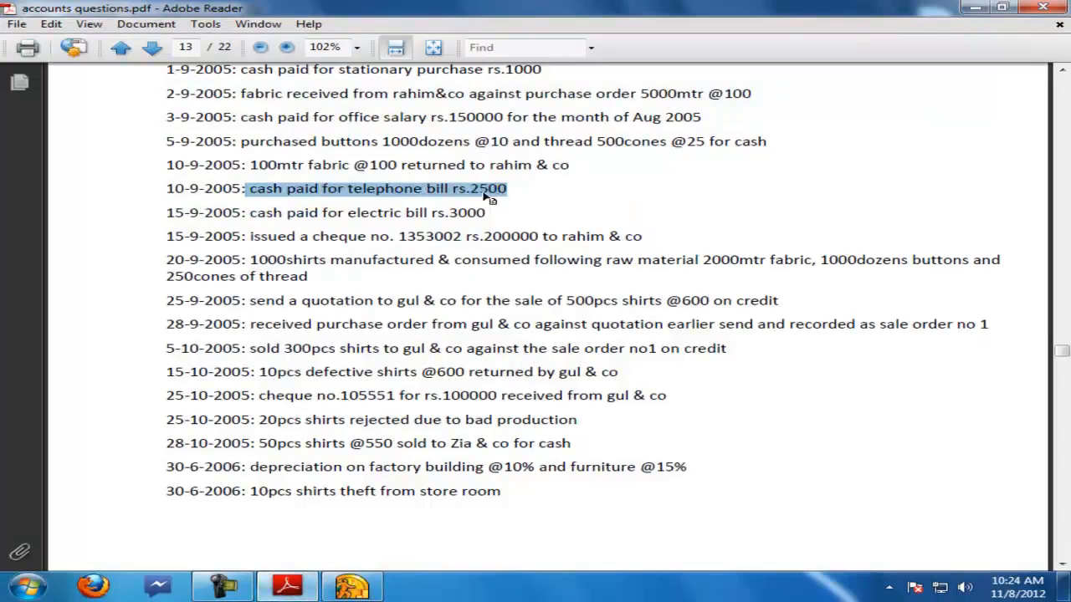
pyautogui.click(351, 587)
# Step: Start a new general journal entry and debit tel exp with 2500 on its first line
pyautogui.click(182, 24)
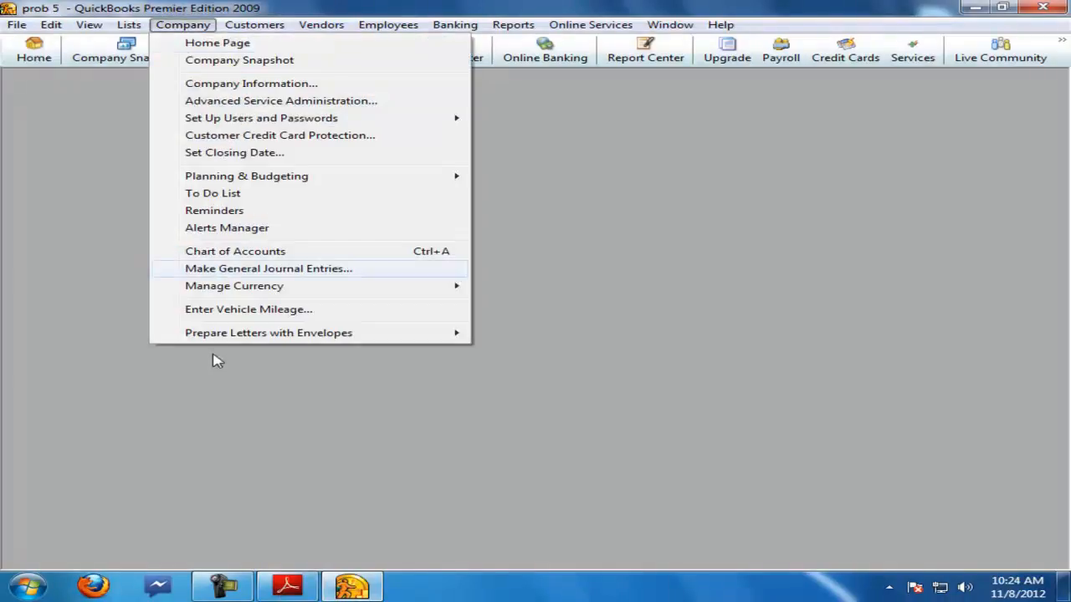
pyautogui.click(215, 269)
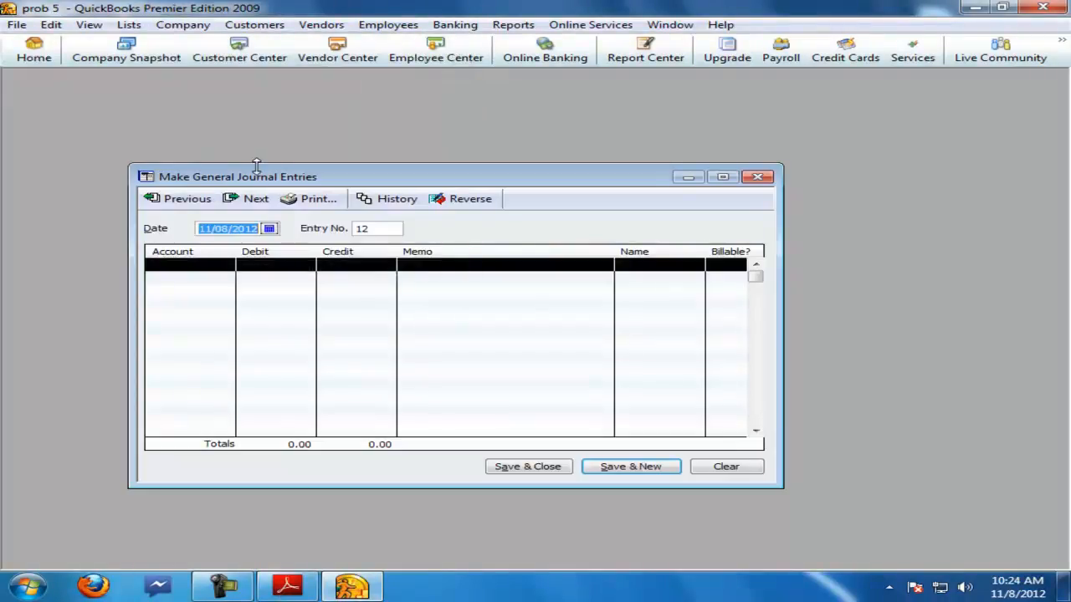
pyautogui.doubleClick(258, 178)
pyautogui.click(191, 148)
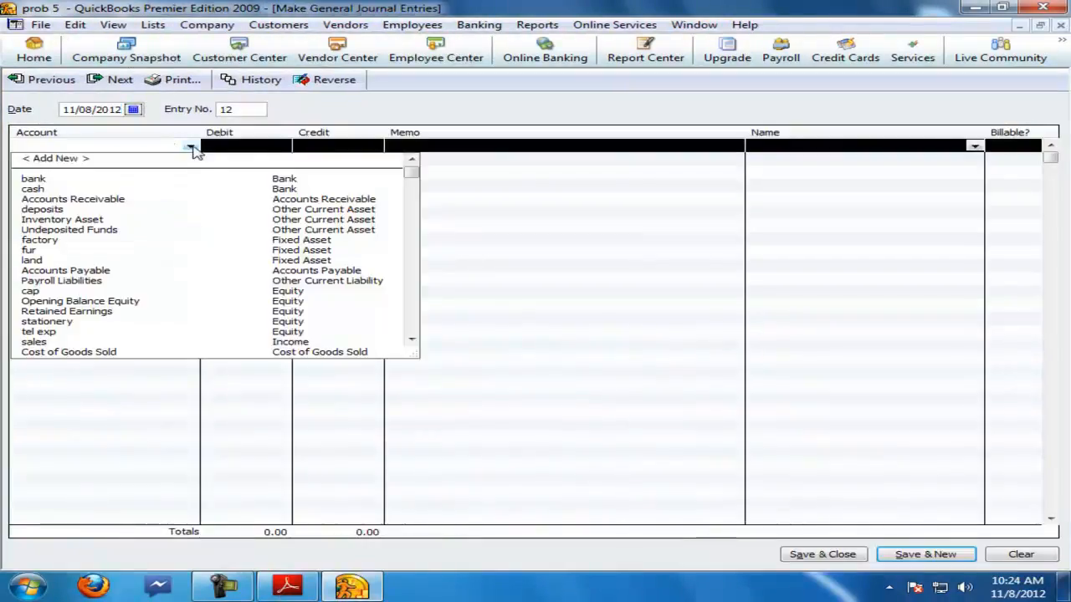
pyautogui.write('tel exp')
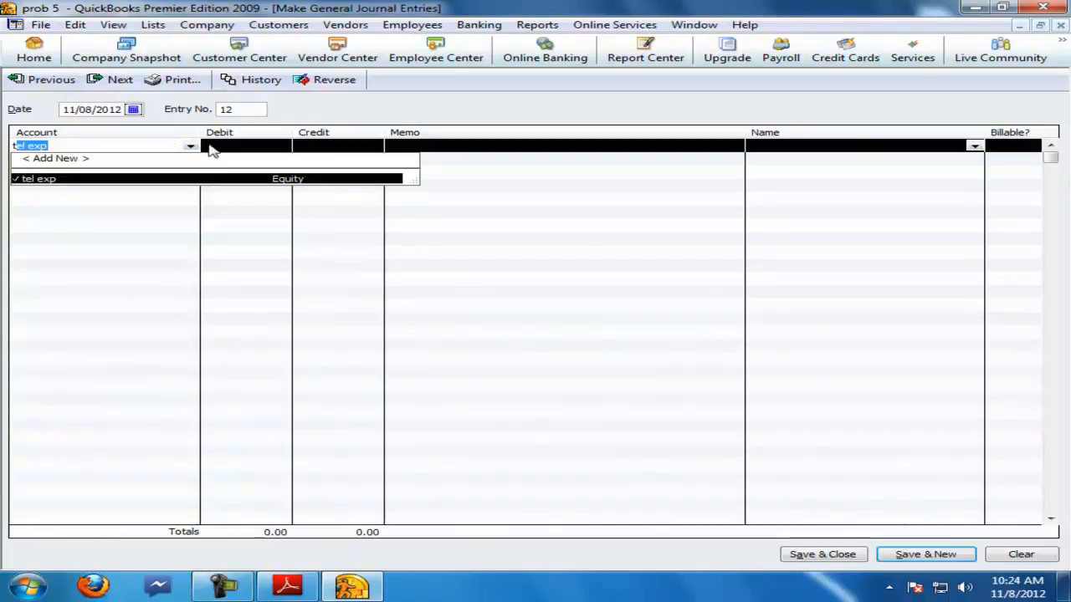
pyautogui.click(220, 145)
pyautogui.write('2500')
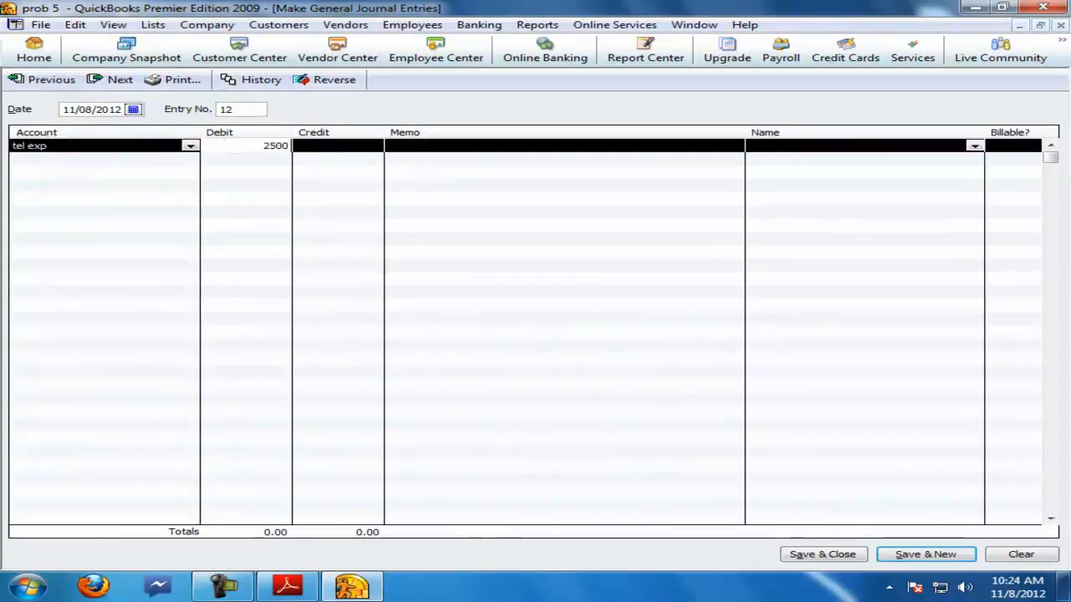
# Step: Credit cash with 2,500 on the second line of the journal entry
pyautogui.click(161, 159)
pyautogui.click(191, 161)
pyautogui.click(47, 203)
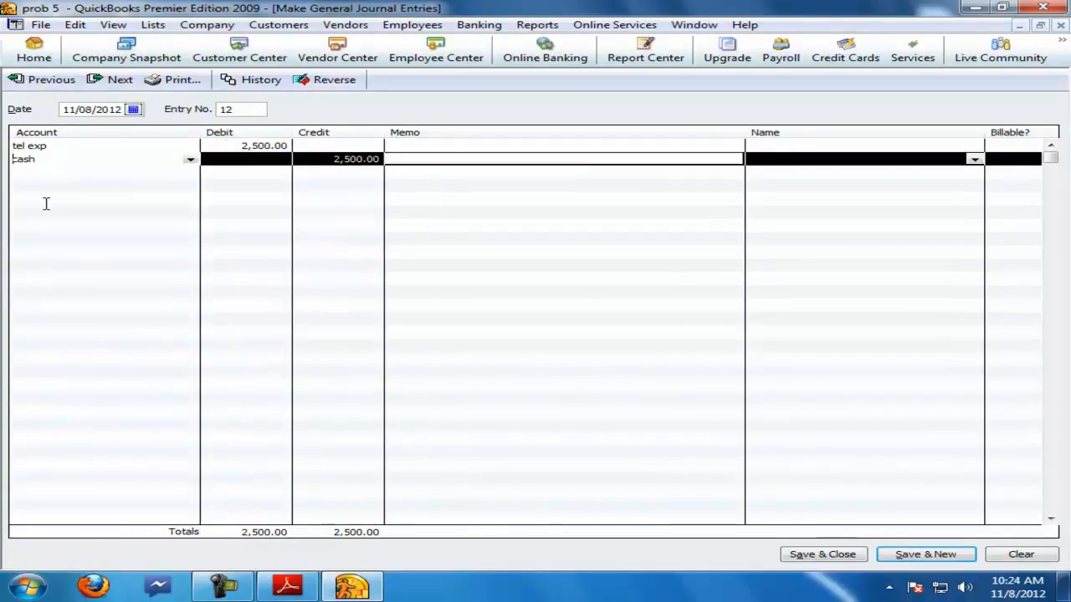
pyautogui.press('Return')
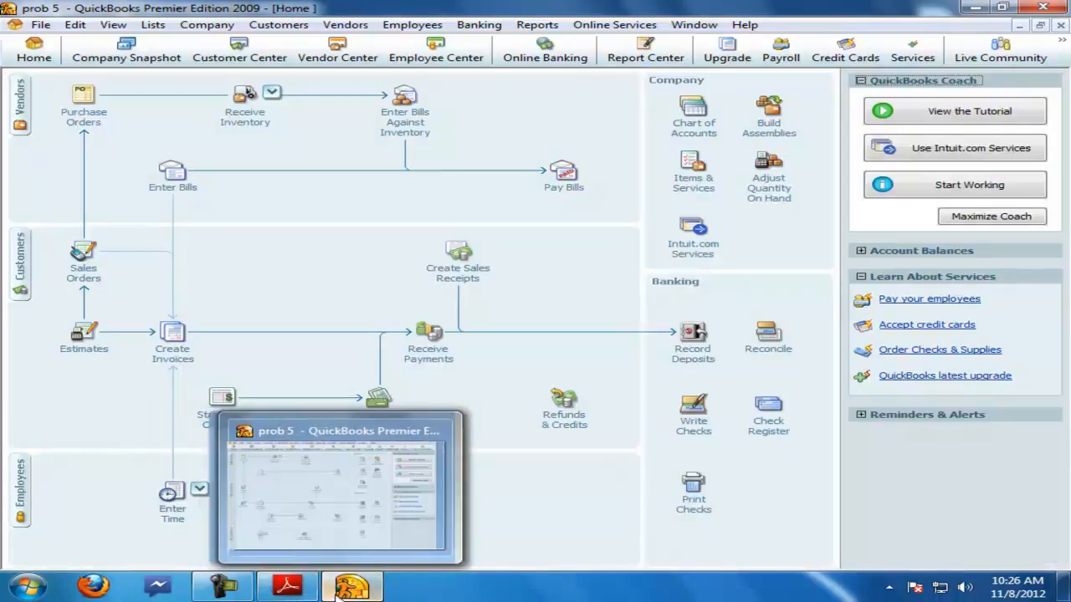
# Step: Check the PDF income statement, review tel exp's account type in the chart of accounts, leave it as Expense, and close both account windows
pyautogui.click(336, 594)
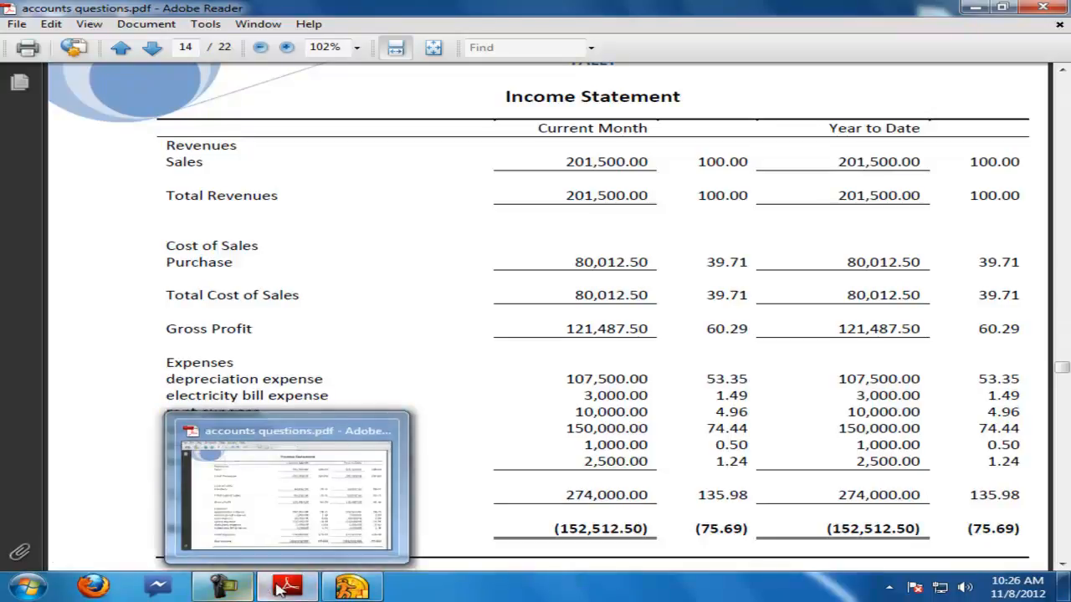
pyautogui.click(352, 590)
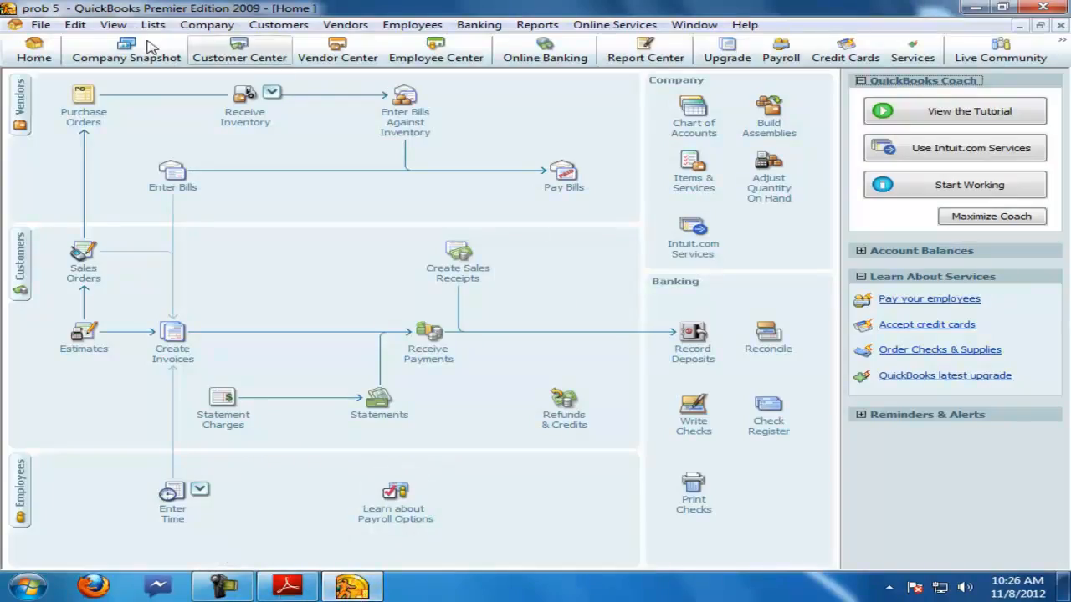
pyautogui.click(693, 128)
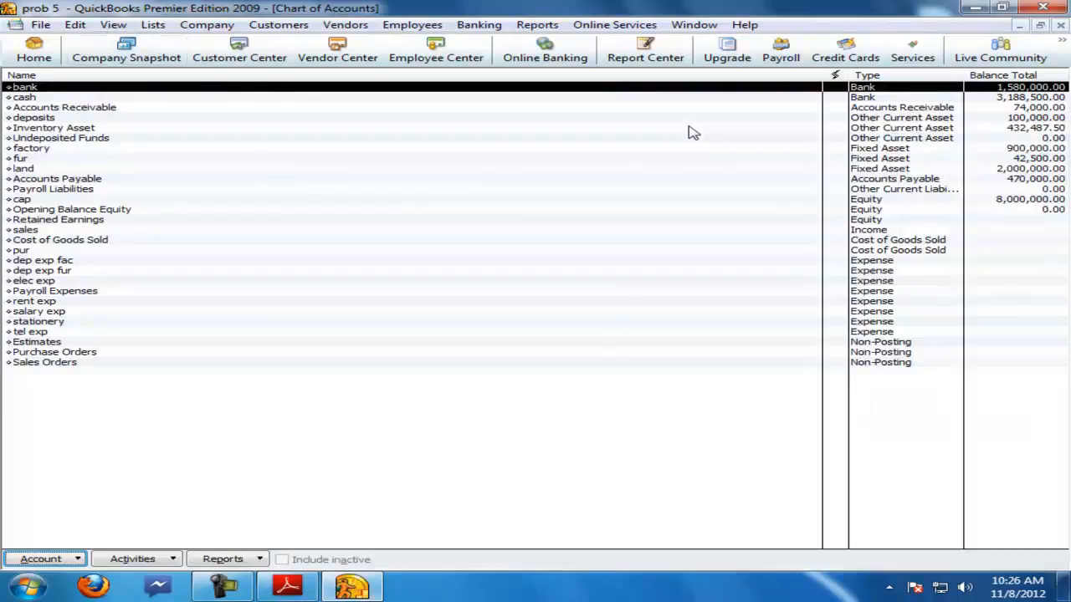
pyautogui.click(38, 333)
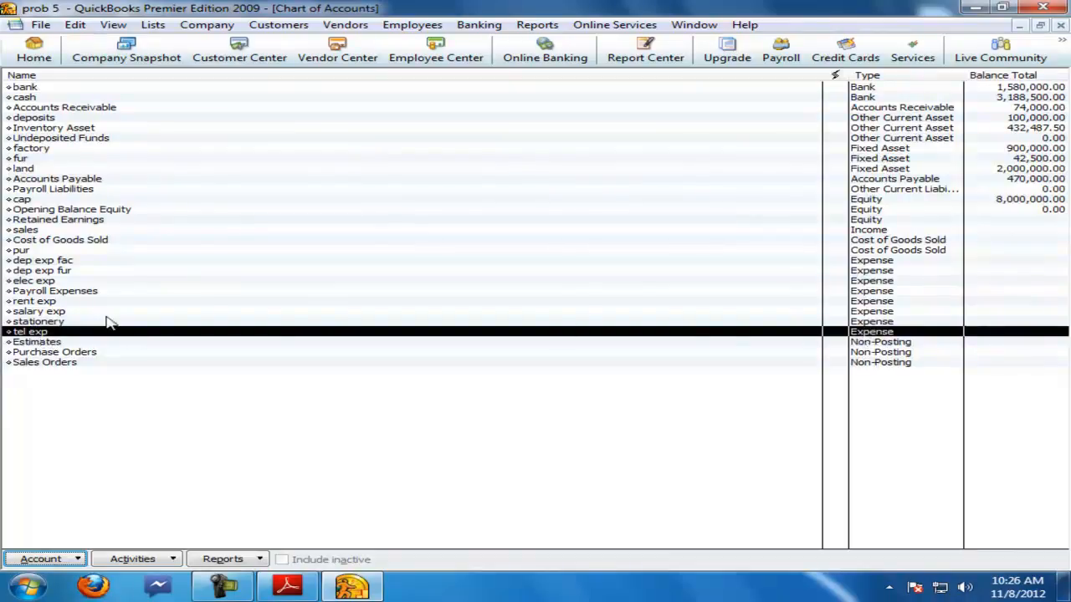
pyautogui.rightClick(33, 341)
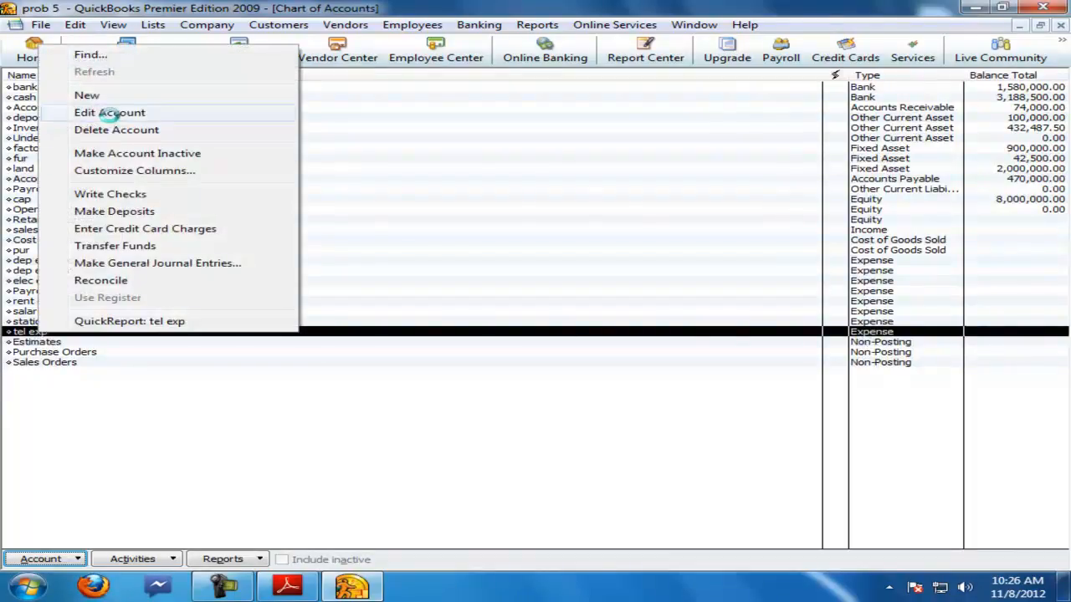
pyautogui.click(86, 110)
pyautogui.click(318, 84)
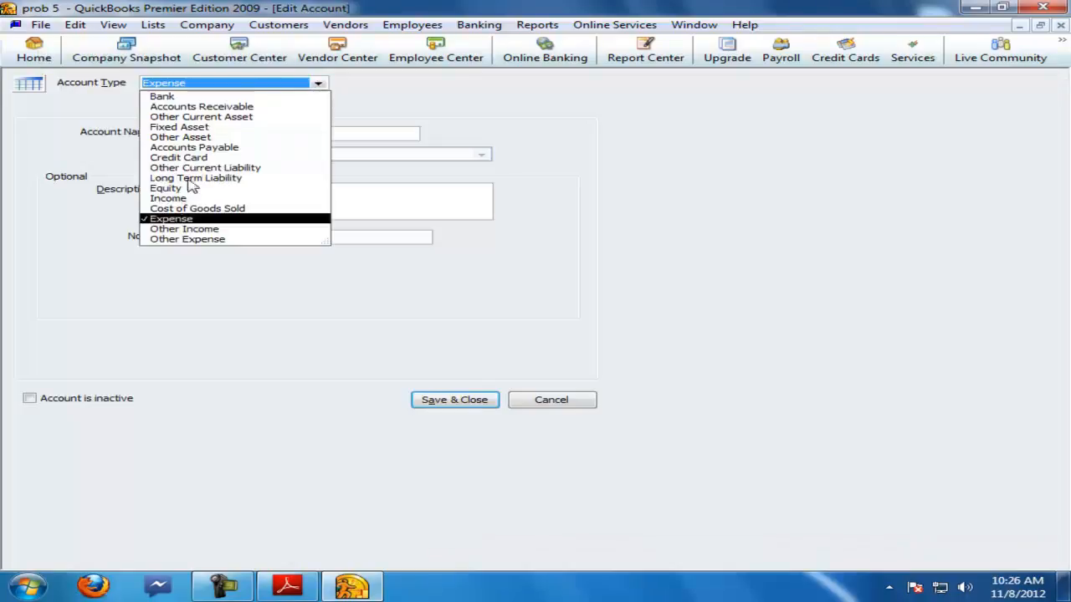
pyautogui.click(170, 219)
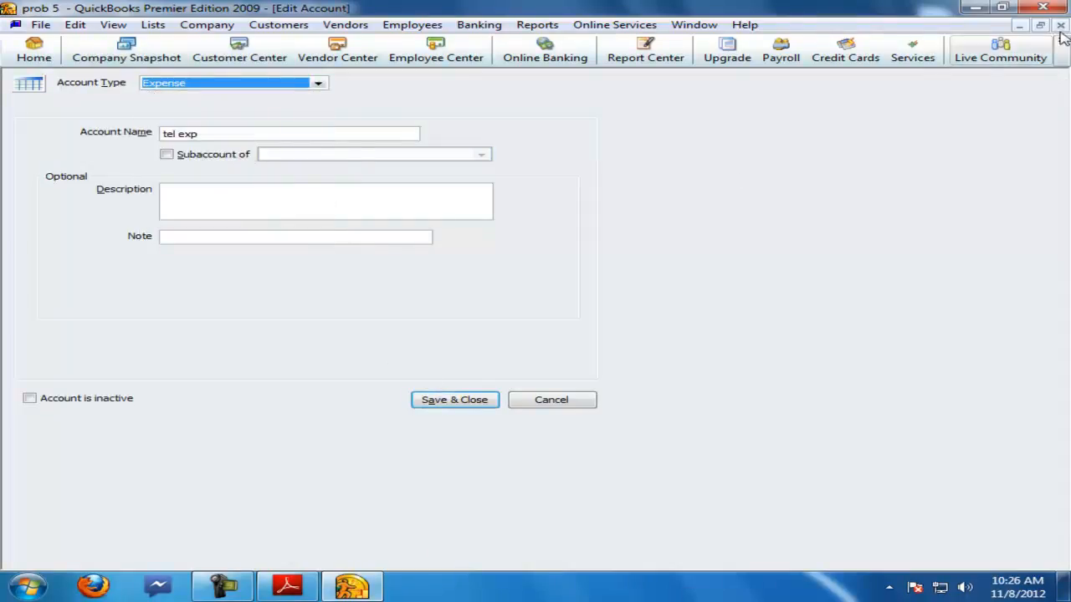
pyautogui.click(1060, 25)
pyautogui.click(1059, 25)
# Step: Rerun the Profit & Loss report, compare it with the PDF's income statement, look over the PDF's balance sheet, and return to QuickBooks
pyautogui.click(536, 24)
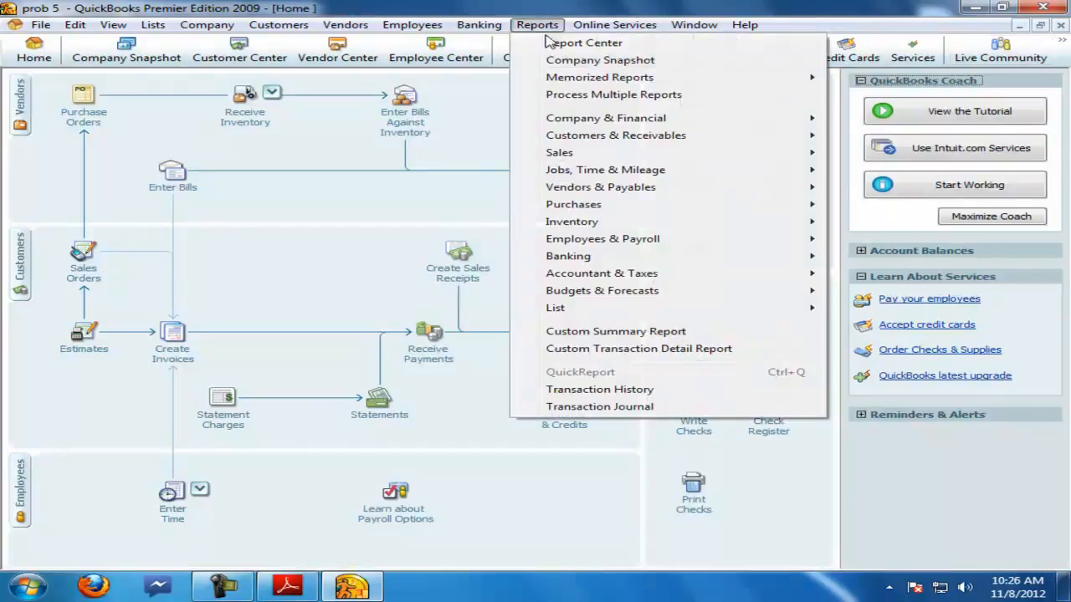
pyautogui.moveTo(573, 115)
pyautogui.click(326, 117)
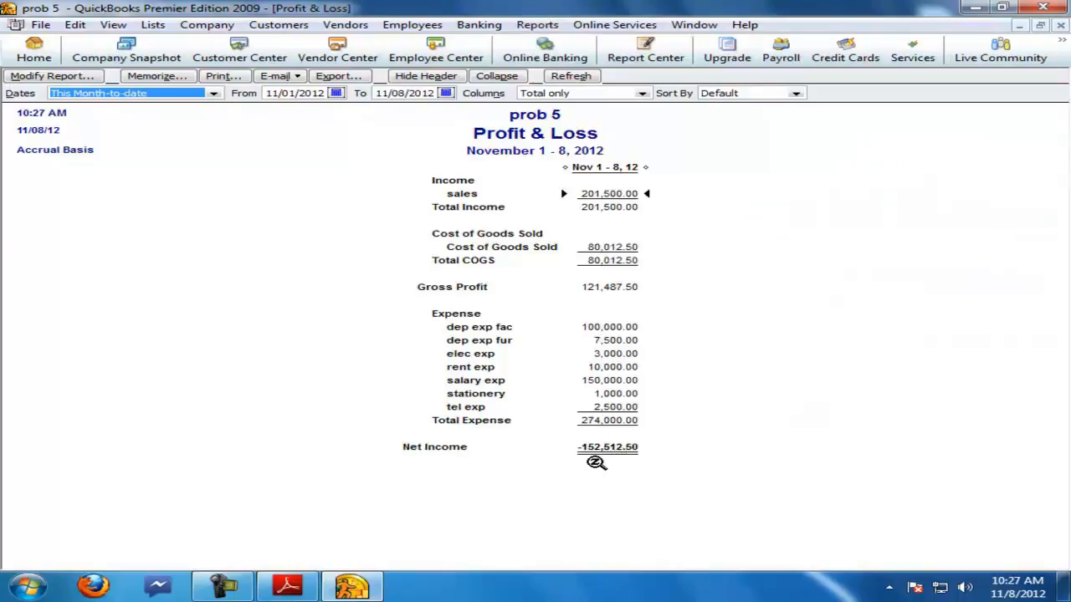
pyautogui.click(287, 586)
pyautogui.scroll(-3, 488, 500)
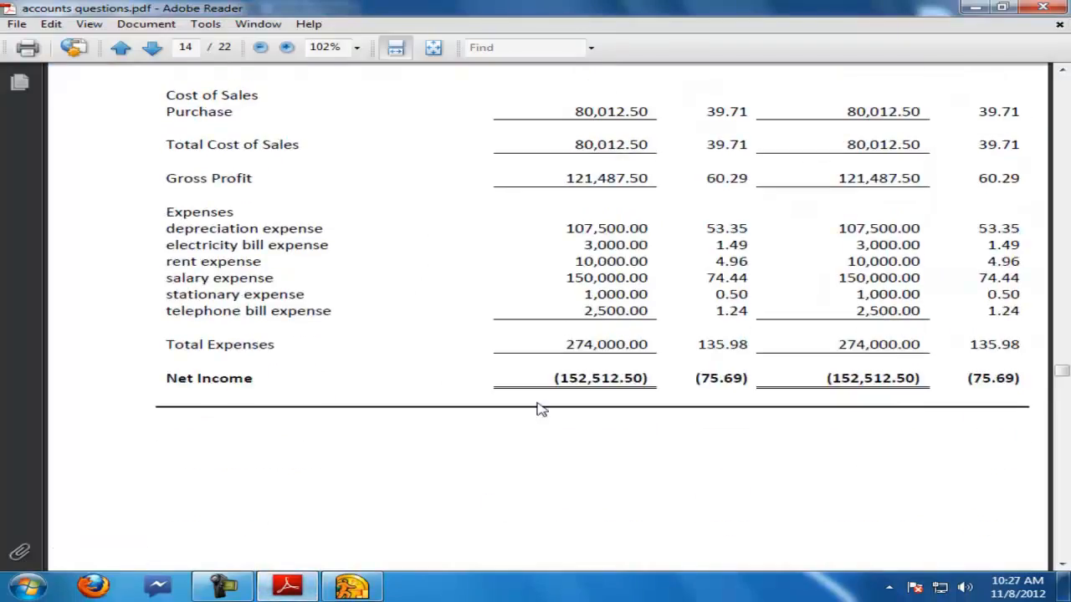
pyautogui.scroll(-15, 562, 492)
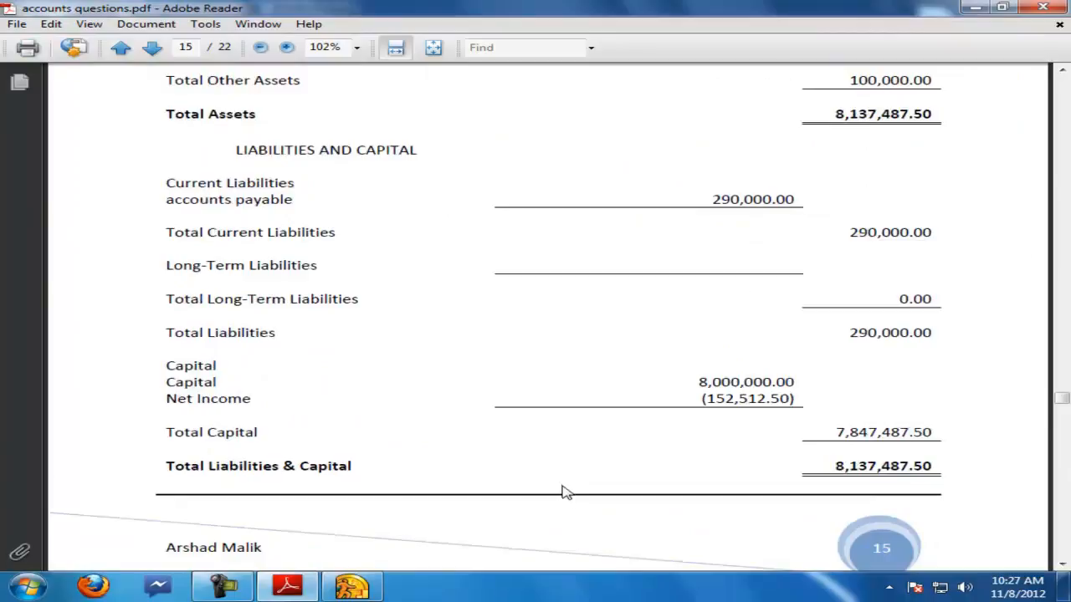
pyautogui.click(351, 585)
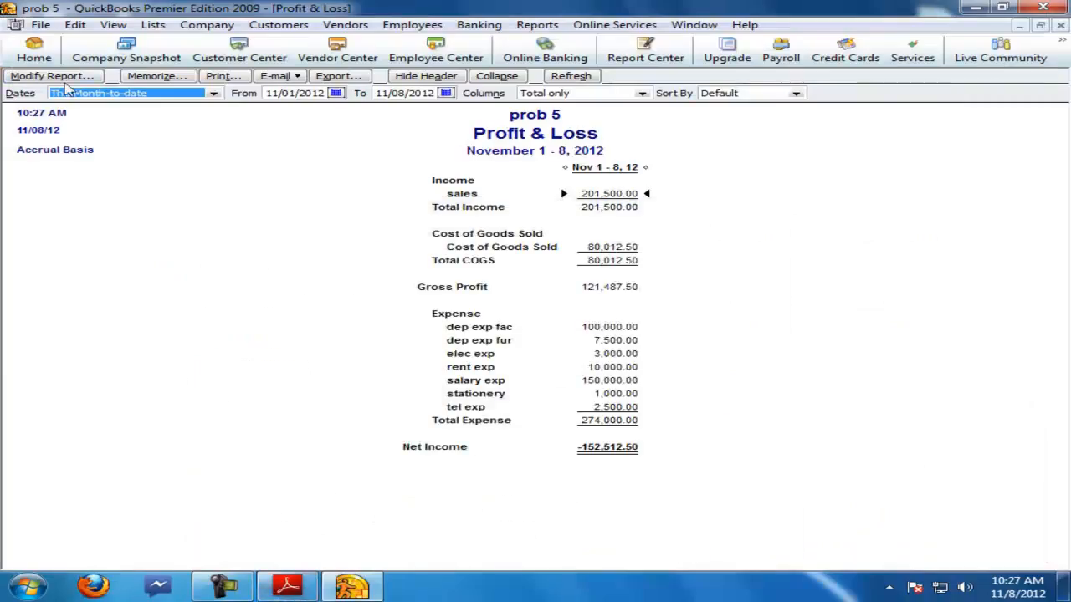
# Step: Close the Profit & Loss report, run the standard Balance Sheet report, review its assets and liabilities, and close it
pyautogui.click(1061, 25)
pyautogui.click(479, 24)
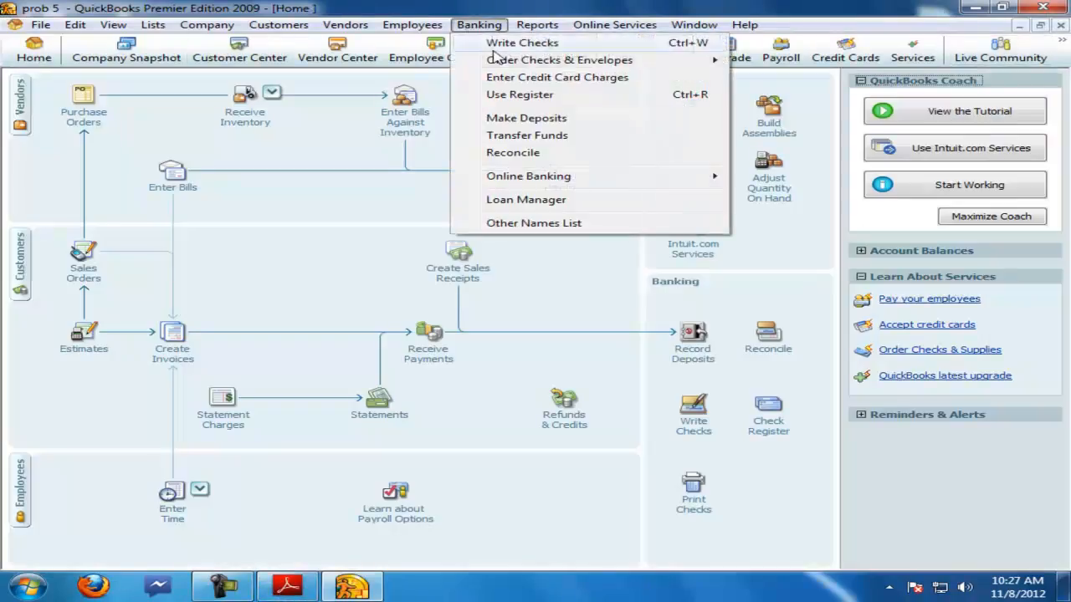
pyautogui.moveTo(521, 26)
pyautogui.moveTo(552, 118)
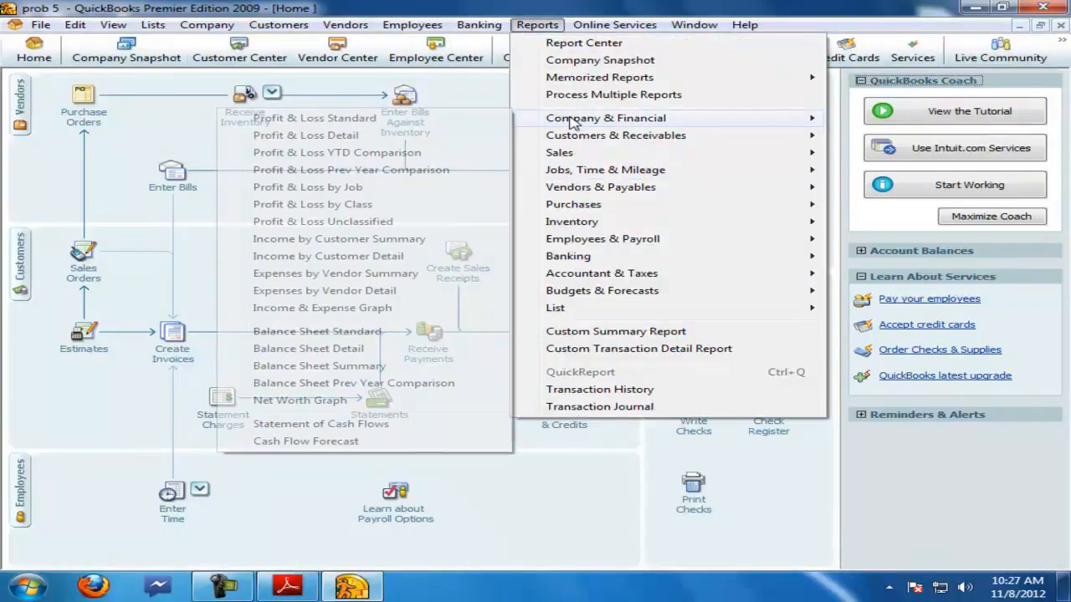
pyautogui.click(298, 332)
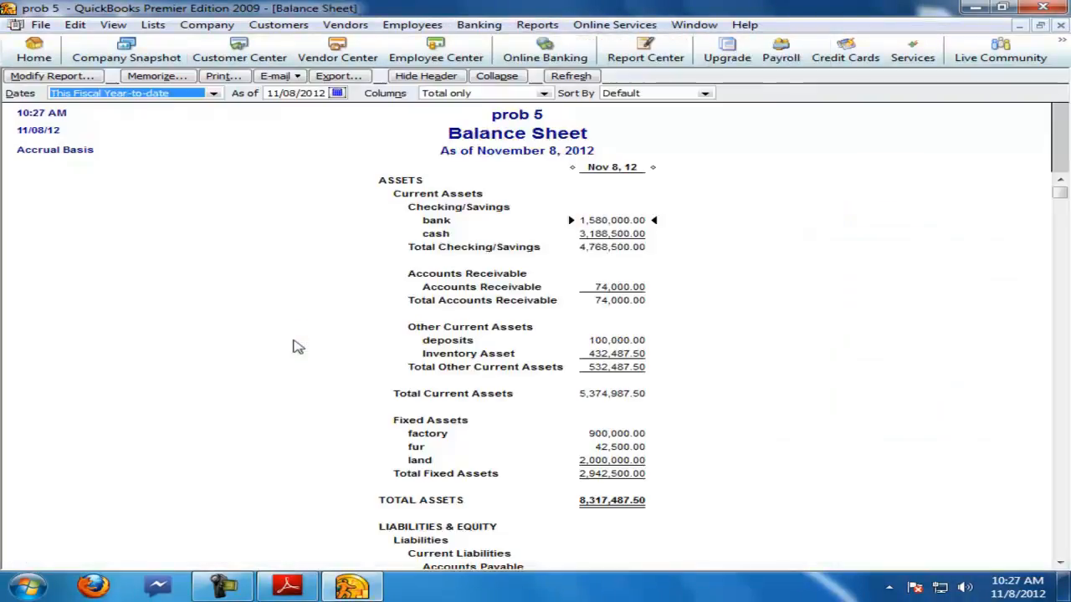
pyautogui.scroll(-2, 295, 369)
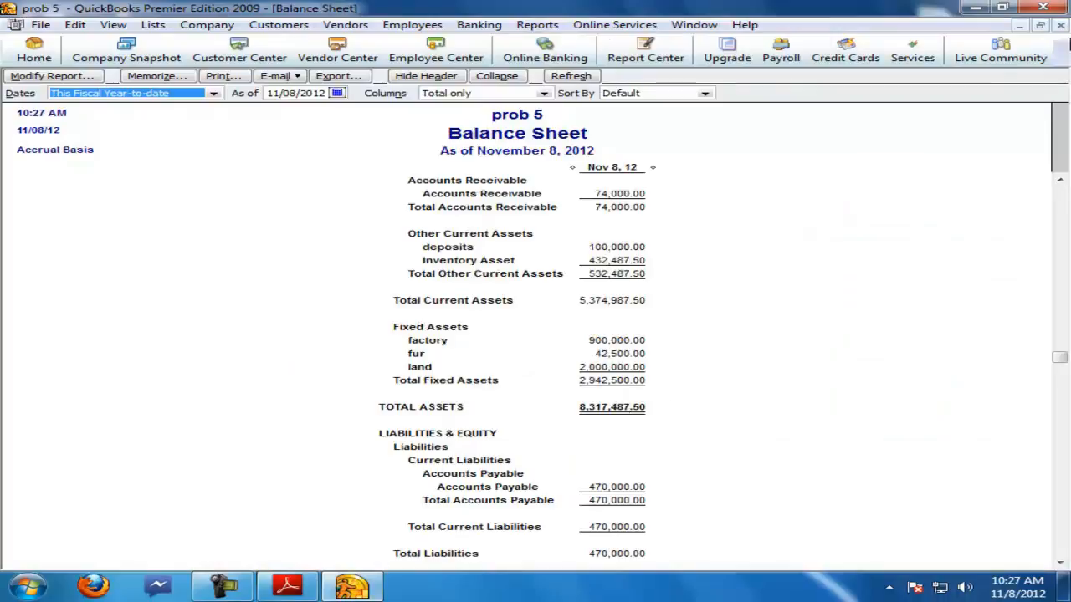
pyautogui.click(1058, 26)
# Step: Reopen the Home page and maximize its window
pyautogui.click(1059, 27)
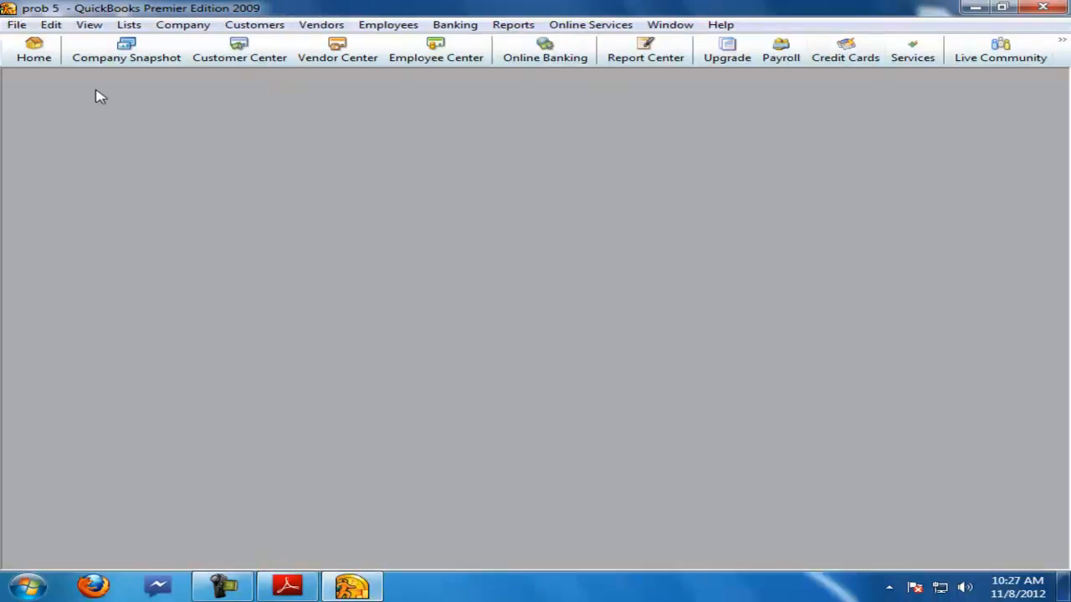
pyautogui.click(33, 52)
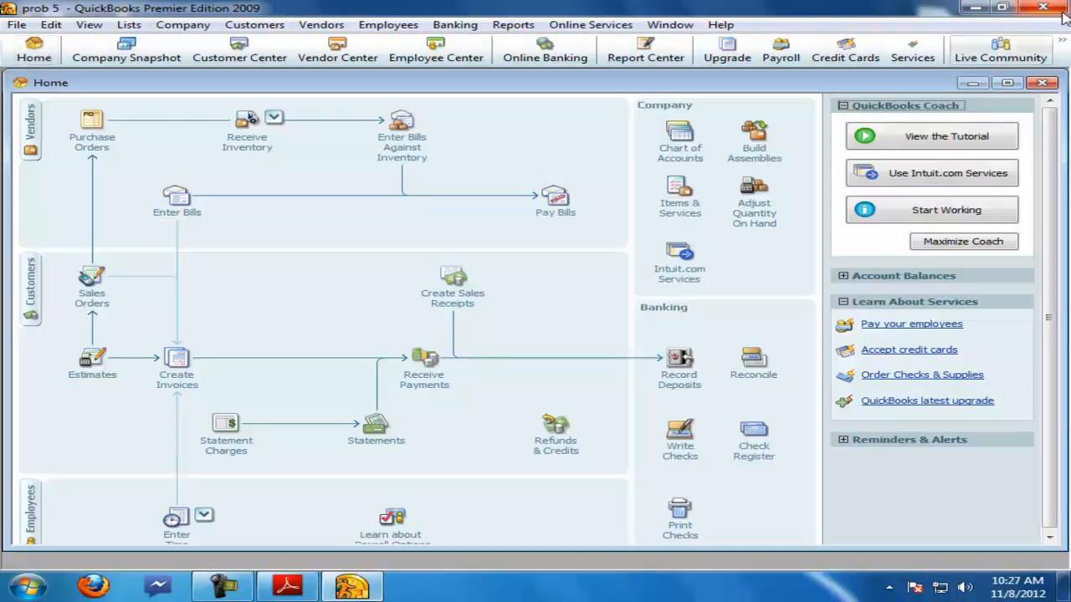
pyautogui.click(1042, 83)
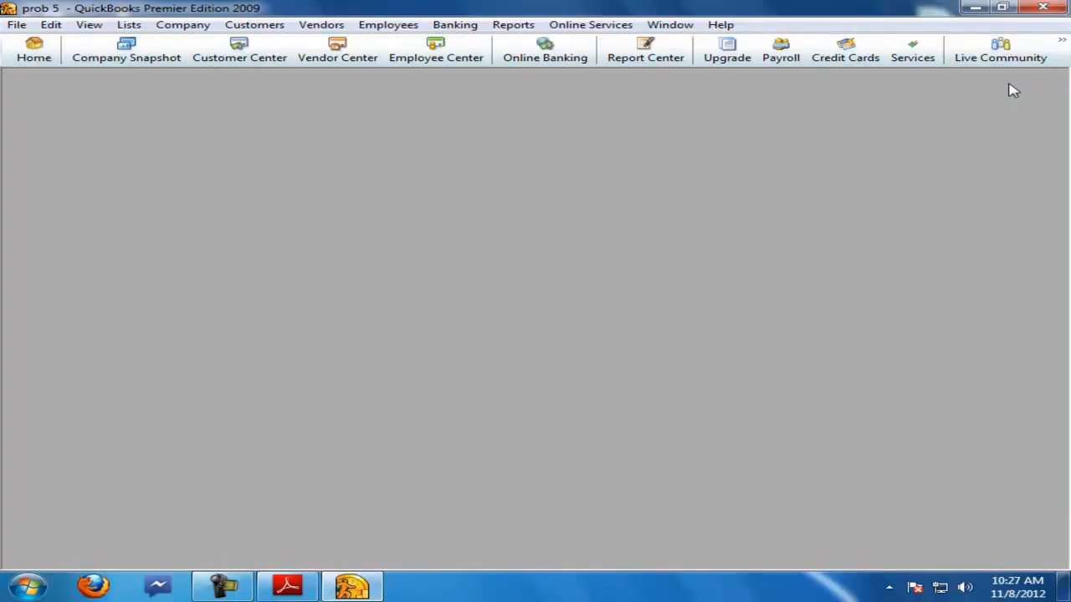
pyautogui.click(25, 54)
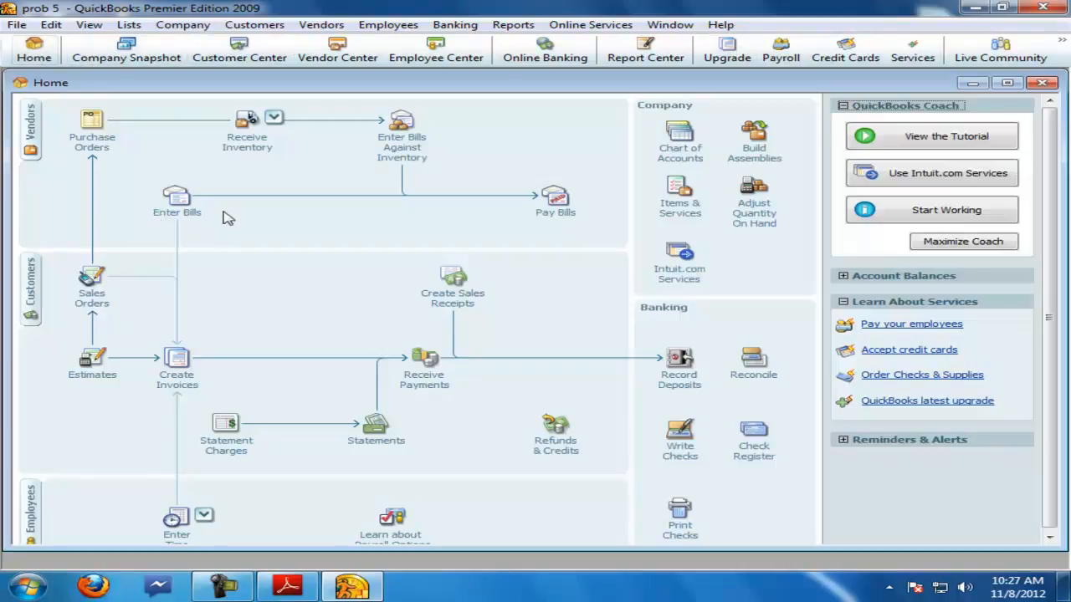
pyautogui.doubleClick(701, 85)
# Step: Look over the PDF's balance sheet and the Q-7 exercise on page 16, and close the PDF
pyautogui.click(287, 586)
pyautogui.scroll(3, 355, 469)
pyautogui.scroll(-5, 355, 464)
pyautogui.scroll(1, 355, 464)
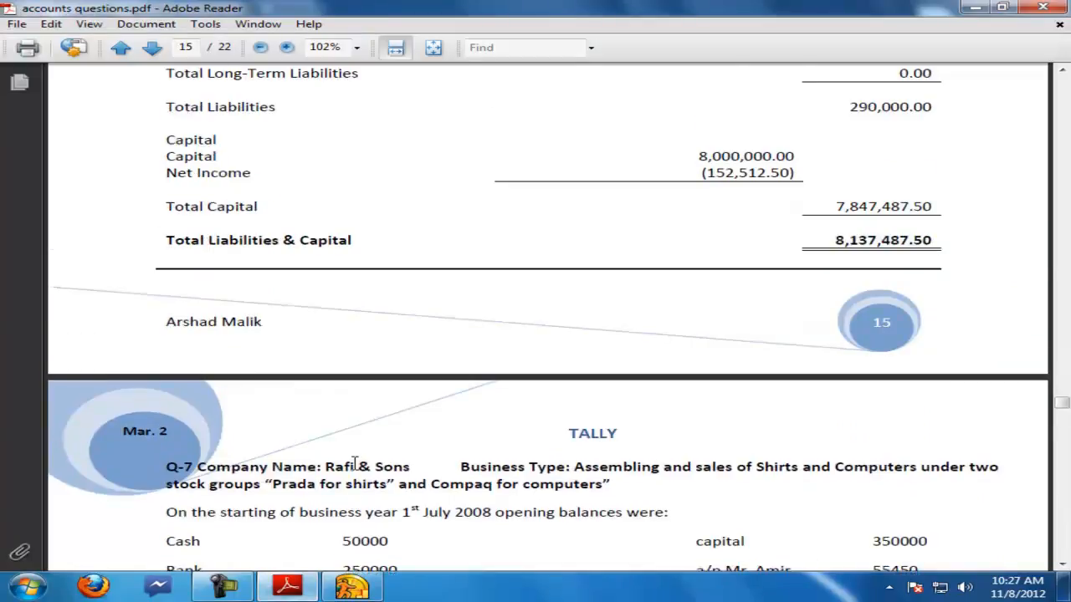
pyautogui.scroll(-6, 354, 465)
pyautogui.scroll(-3, 354, 463)
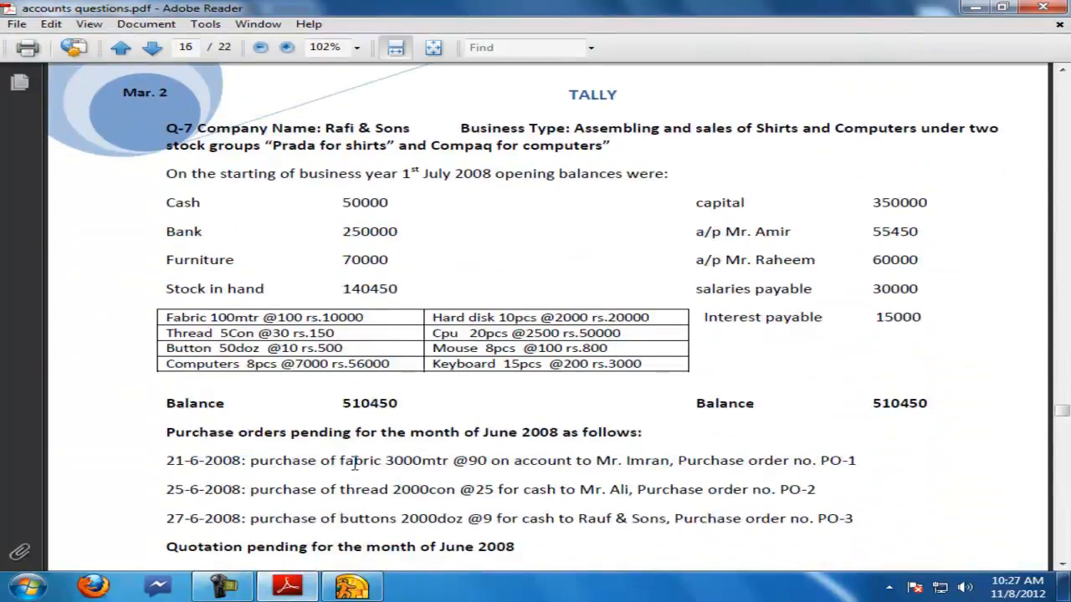
pyautogui.scroll(-5, 355, 465)
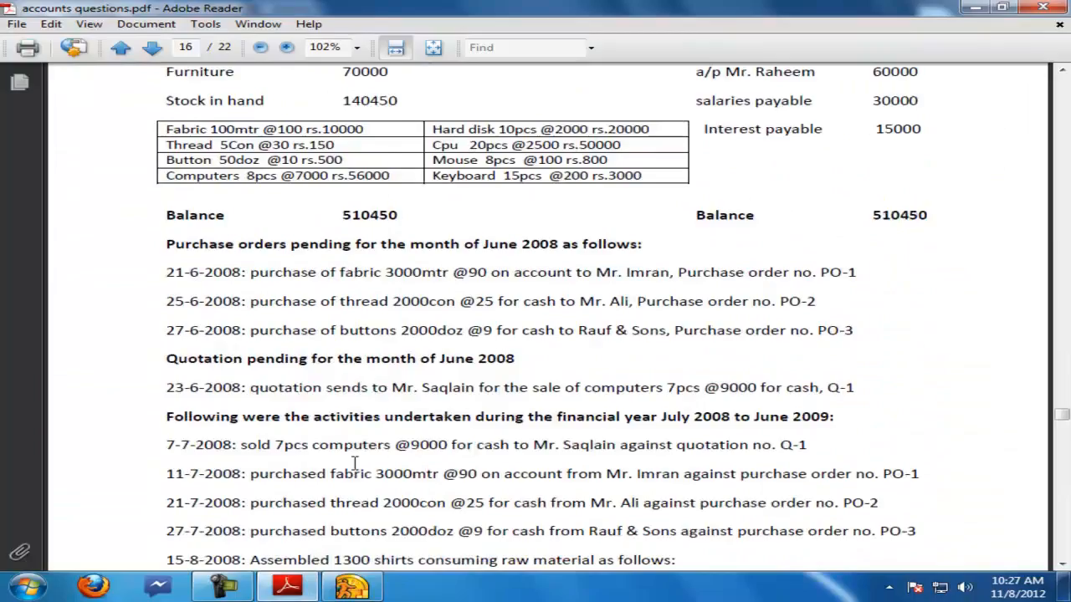
pyautogui.scroll(-5, 355, 463)
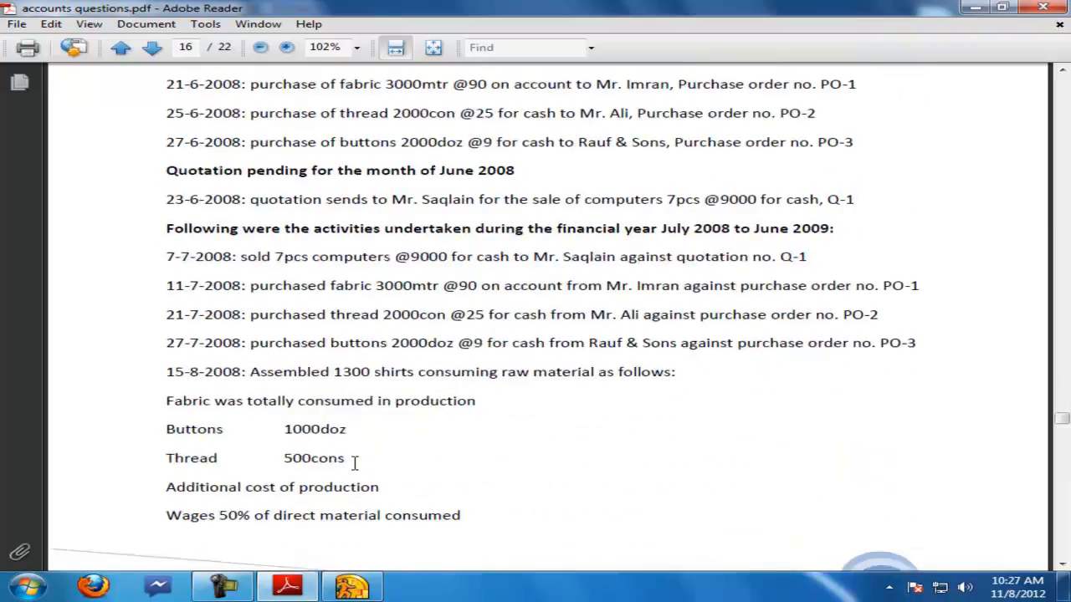
pyautogui.scroll(-7, 355, 463)
pyautogui.scroll(6, 354, 466)
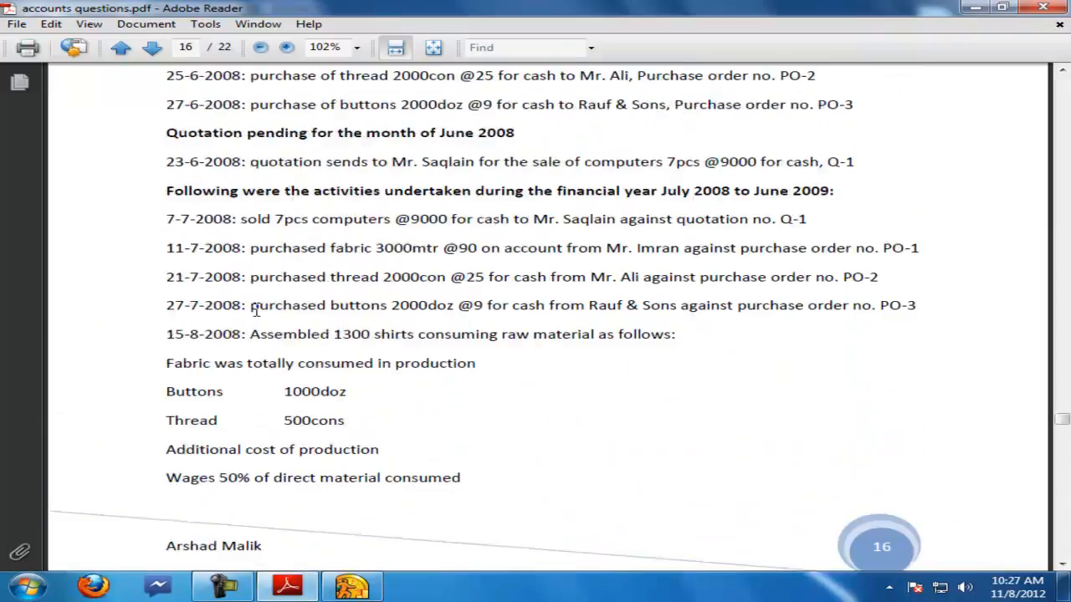
pyautogui.click(1052, 8)
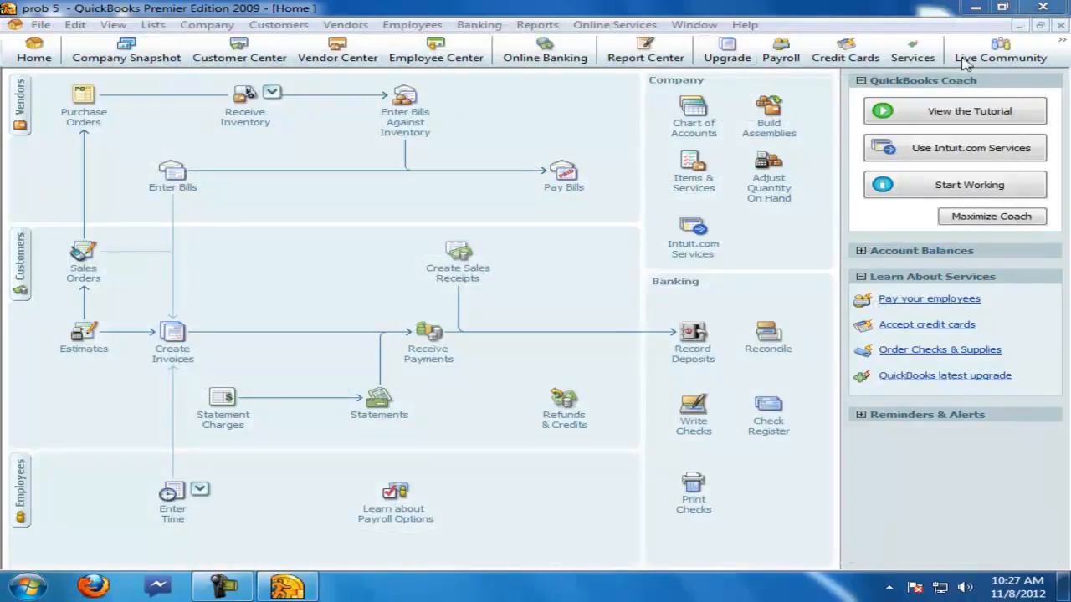
# Step: Reload the Home page, run the Inventory Valuation Summary from the Report Center's Inventory category, and examine the shirts row
pyautogui.click(1058, 27)
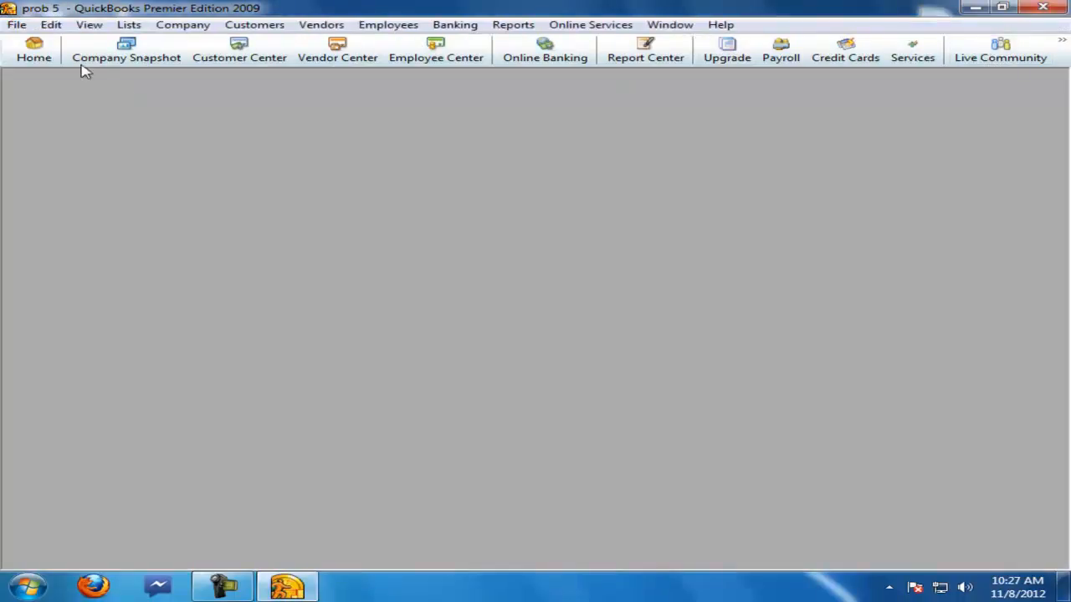
pyautogui.click(44, 56)
pyautogui.click(1007, 82)
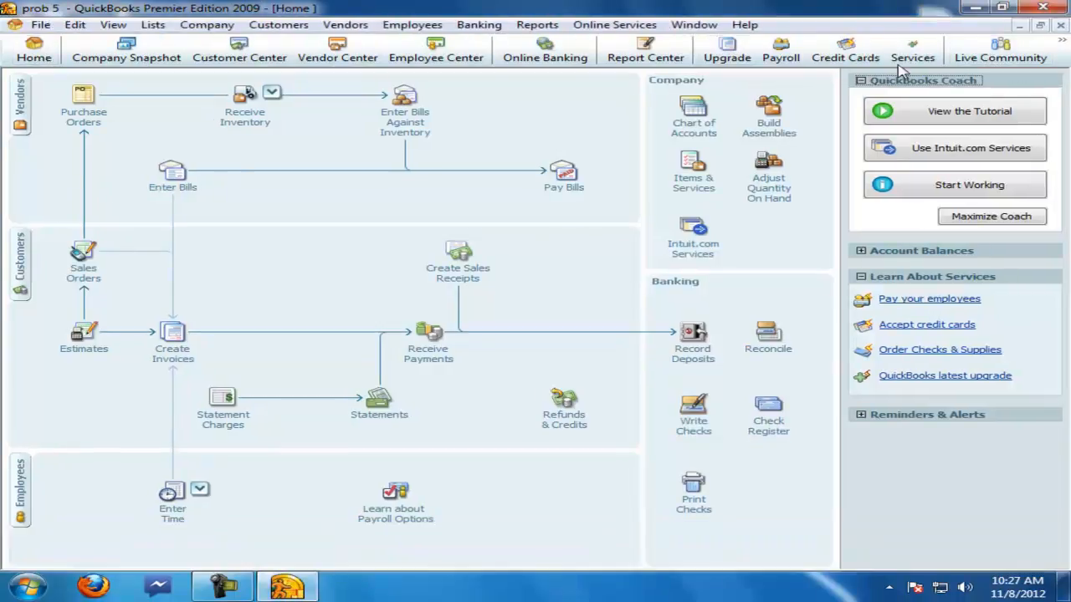
pyautogui.click(537, 25)
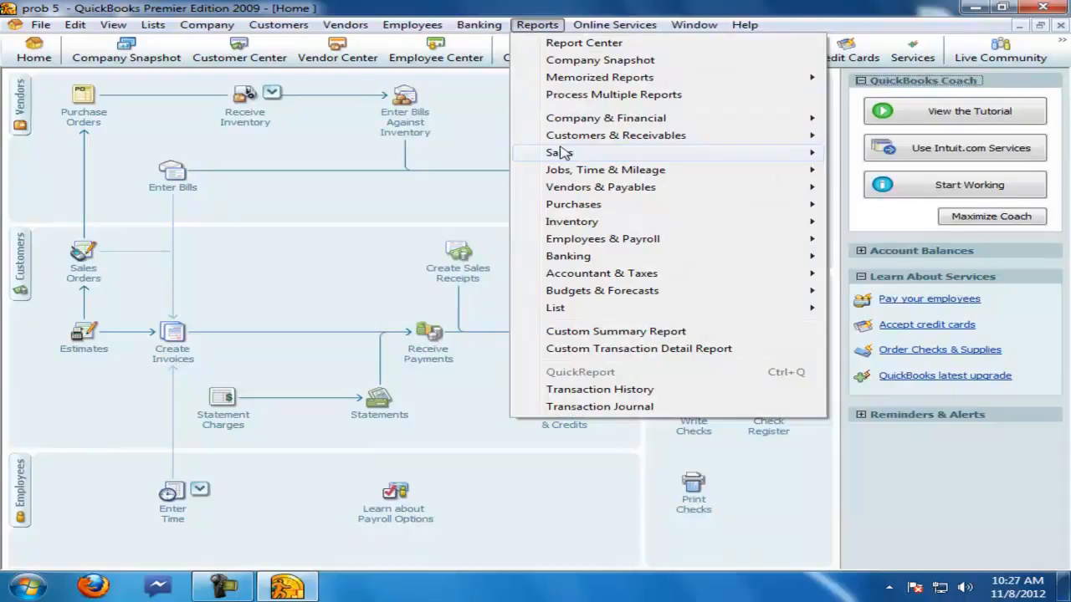
pyautogui.click(585, 42)
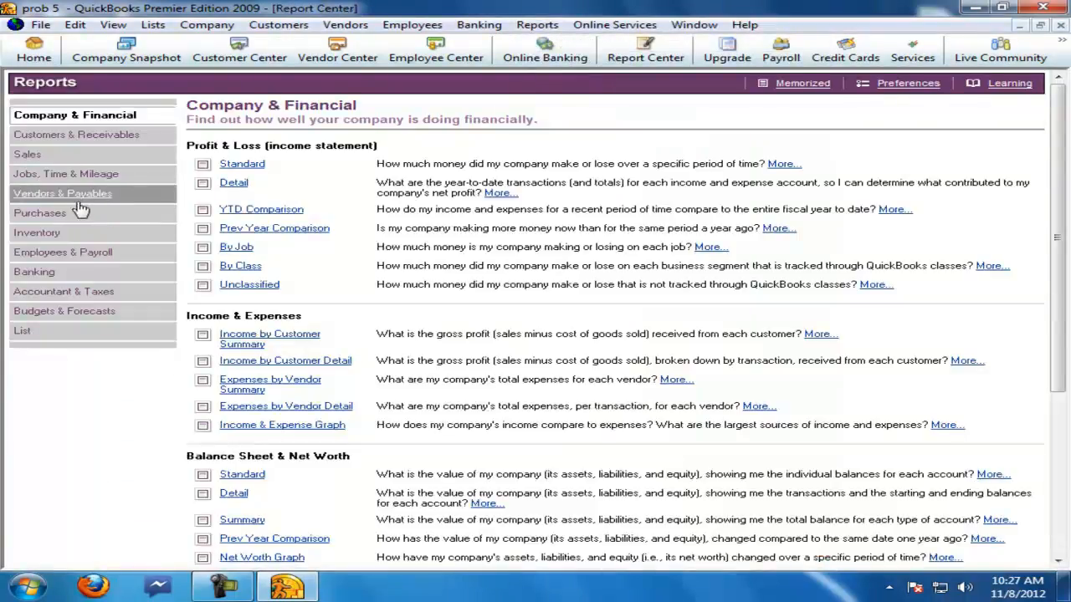
pyautogui.click(38, 237)
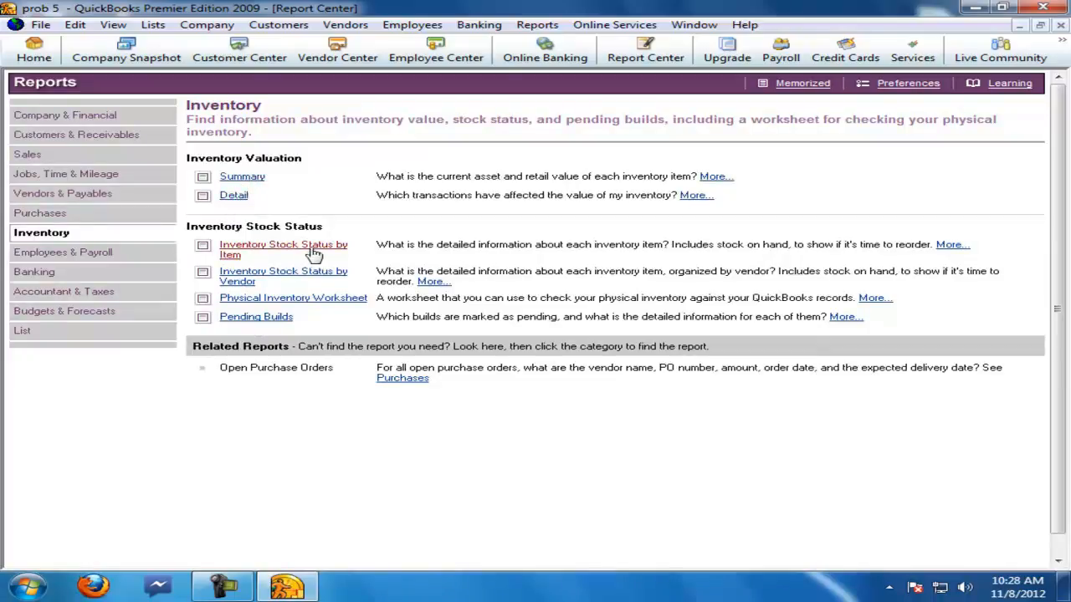
pyautogui.click(242, 176)
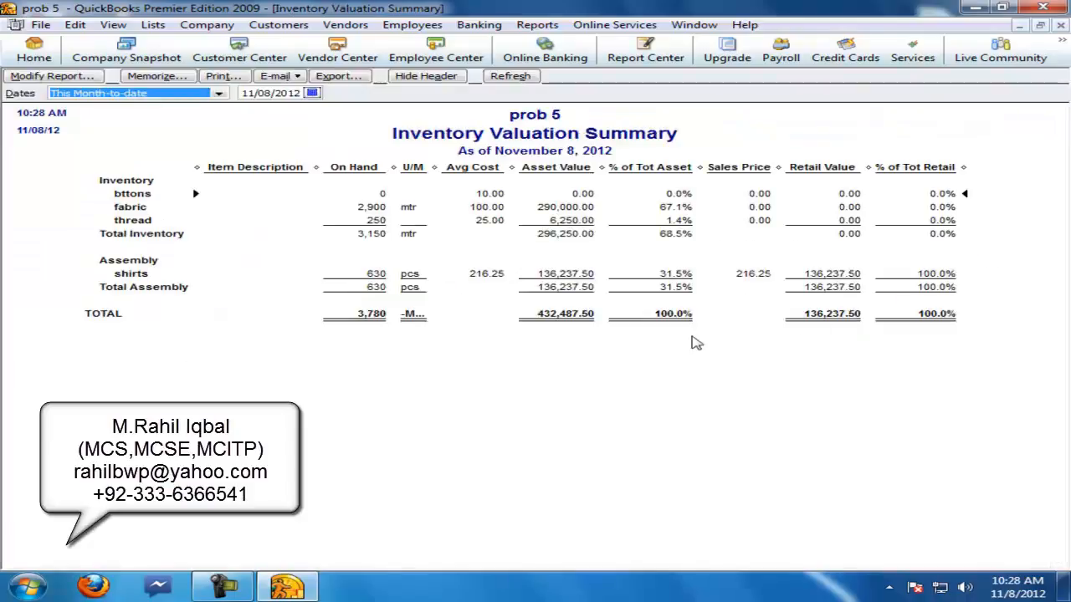
pyautogui.click(795, 314)
pyautogui.click(373, 274)
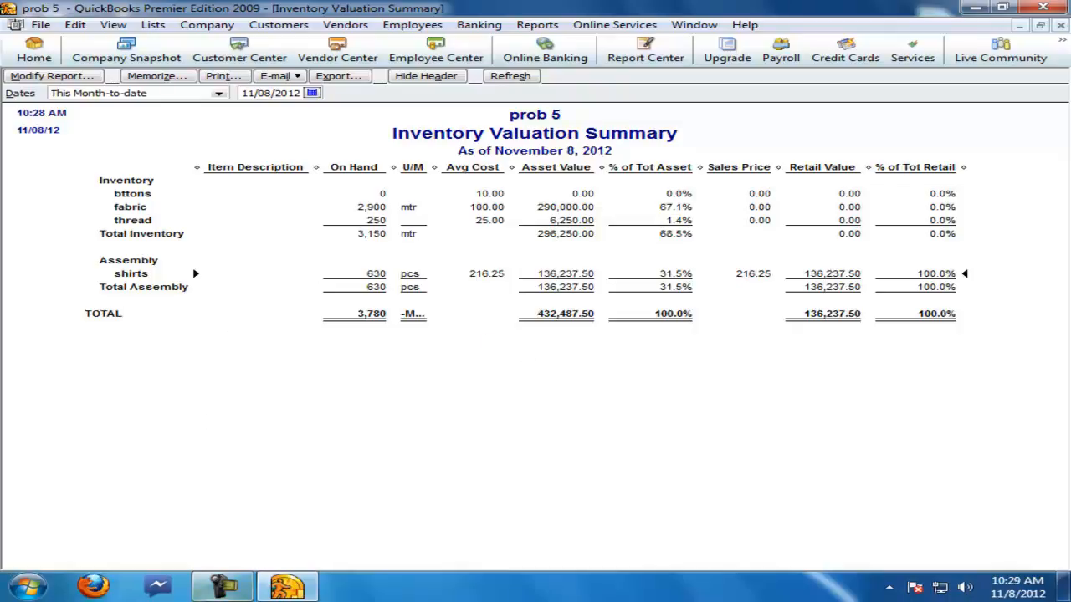
# Step: Reopen the accounts questions PDF from the desktop's All Shortcuts folder and go to the shirt assembly entry on page 16
pyautogui.click(287, 586)
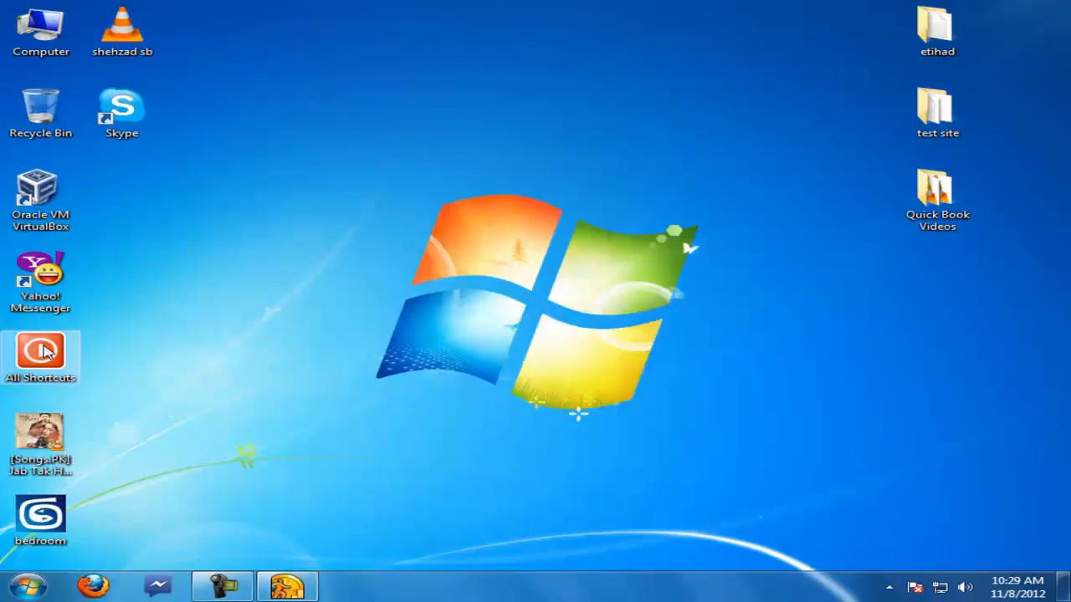
pyautogui.doubleClick(44, 351)
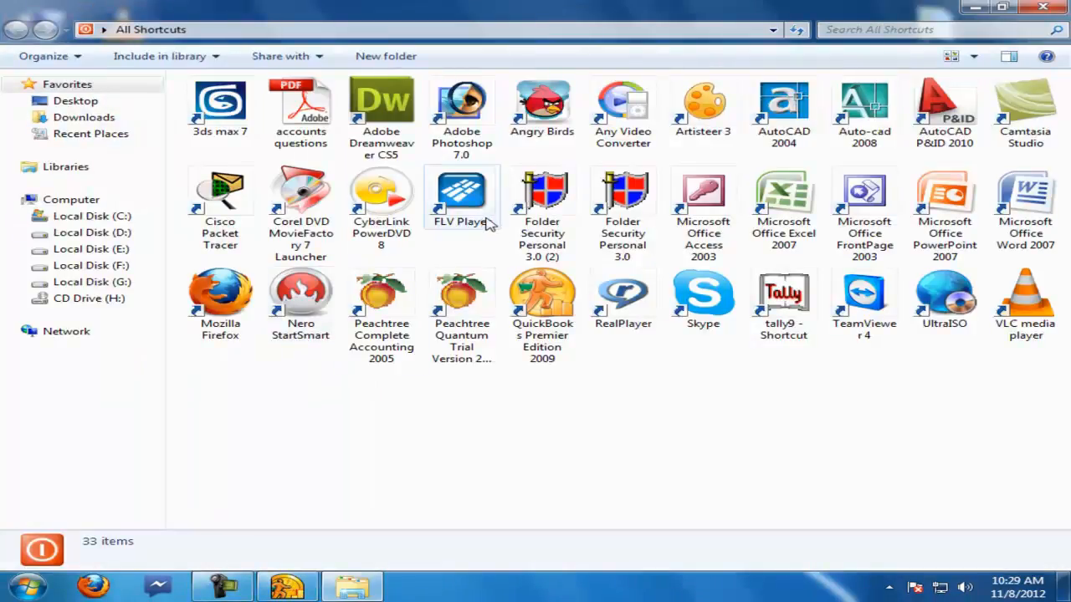
pyautogui.click(301, 110)
pyautogui.click(1059, 8)
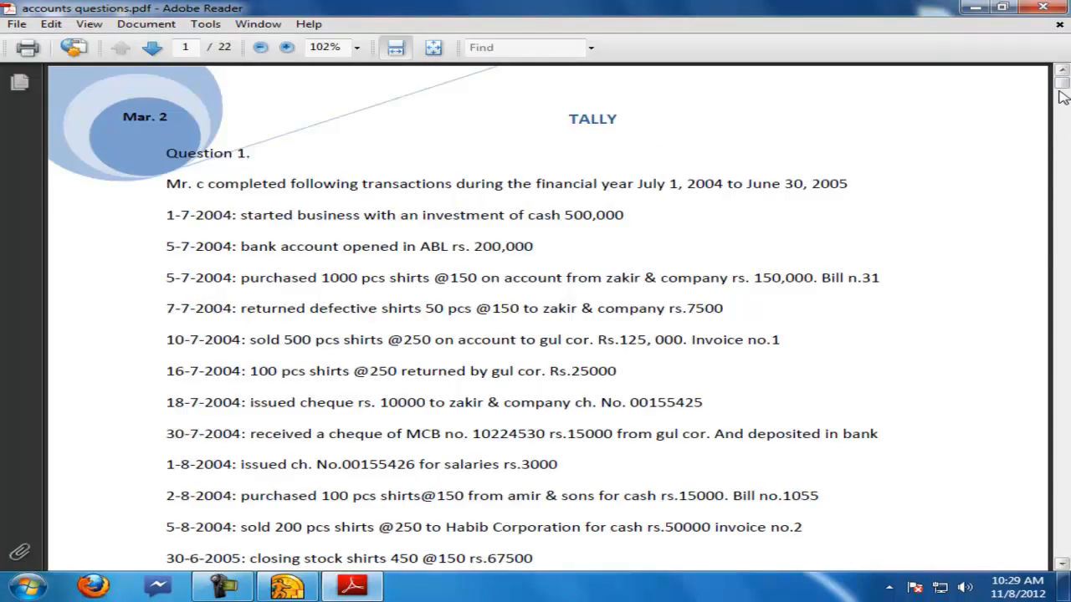
pyautogui.moveTo(1059, 91); pyautogui.dragTo(1065, 420)
pyautogui.scroll(-6, 760, 383)
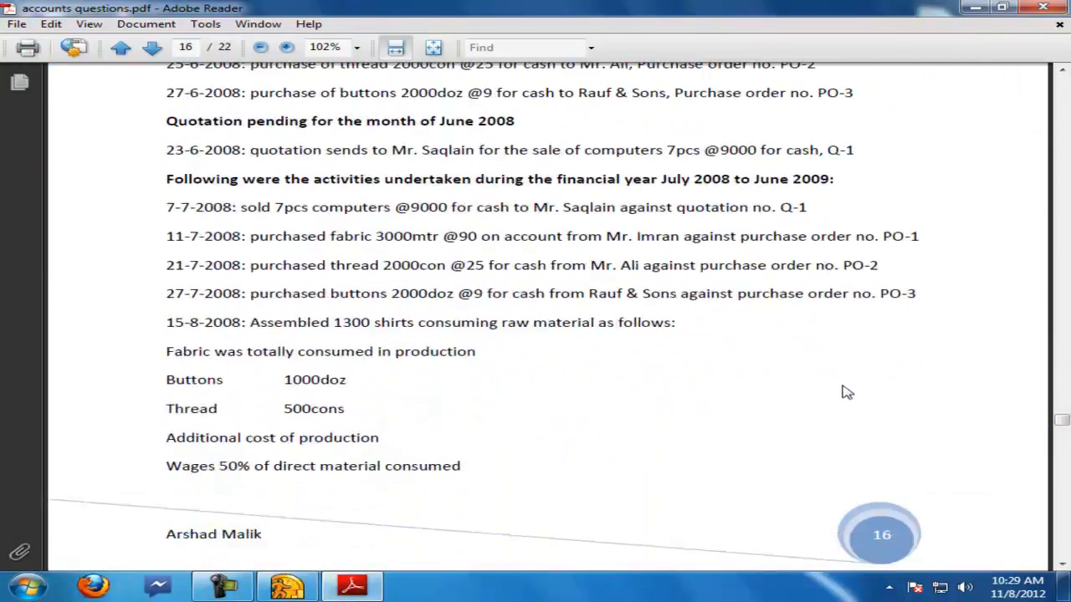
# Step: Examine the 15-8-2008 assembly entry by highlighting the 1300 shirts, raw materials, electricity charges and other FOH cost lines
pyautogui.moveTo(251, 325); pyautogui.dragTo(362, 326)
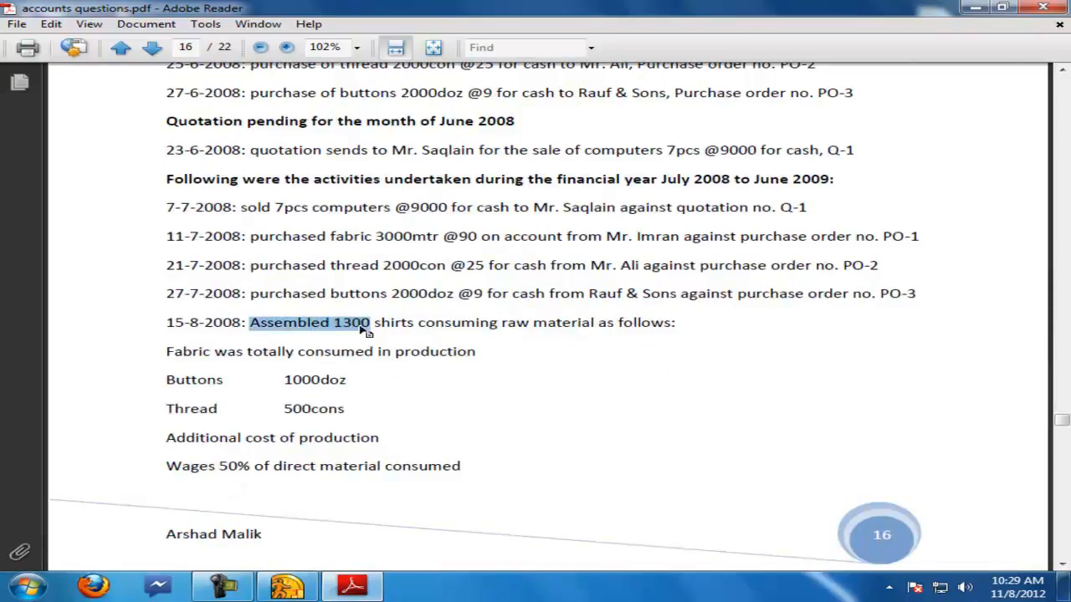
pyautogui.moveTo(351, 414); pyautogui.dragTo(182, 361)
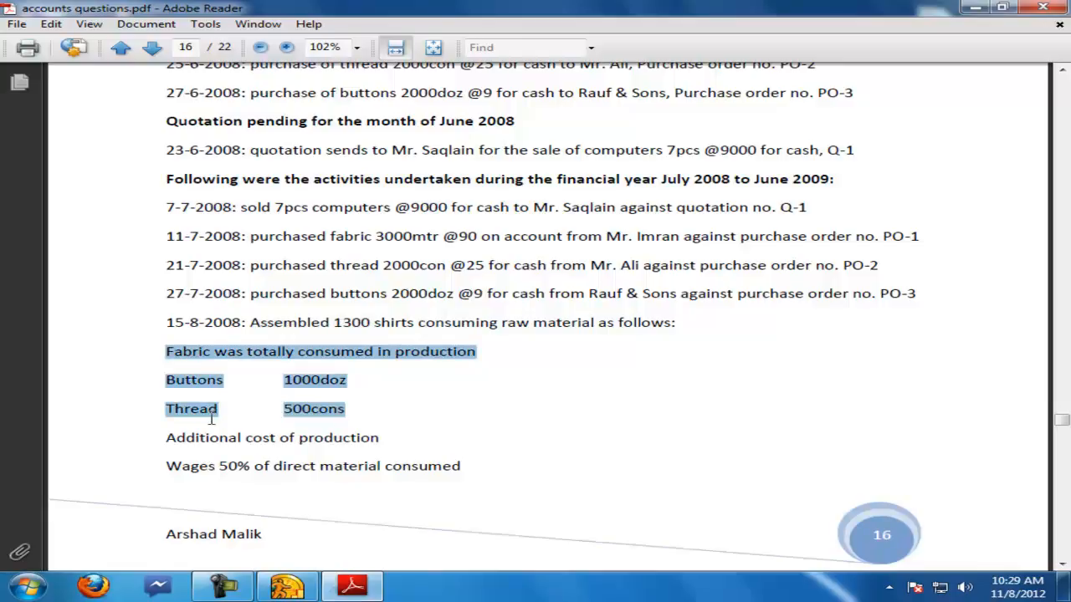
pyautogui.scroll(-1, 211, 418)
pyautogui.moveTo(269, 429); pyautogui.dragTo(454, 429)
pyautogui.scroll(-3, 371, 433)
pyautogui.moveTo(163, 453); pyautogui.dragTo(506, 465)
pyautogui.scroll(-1, 452, 455)
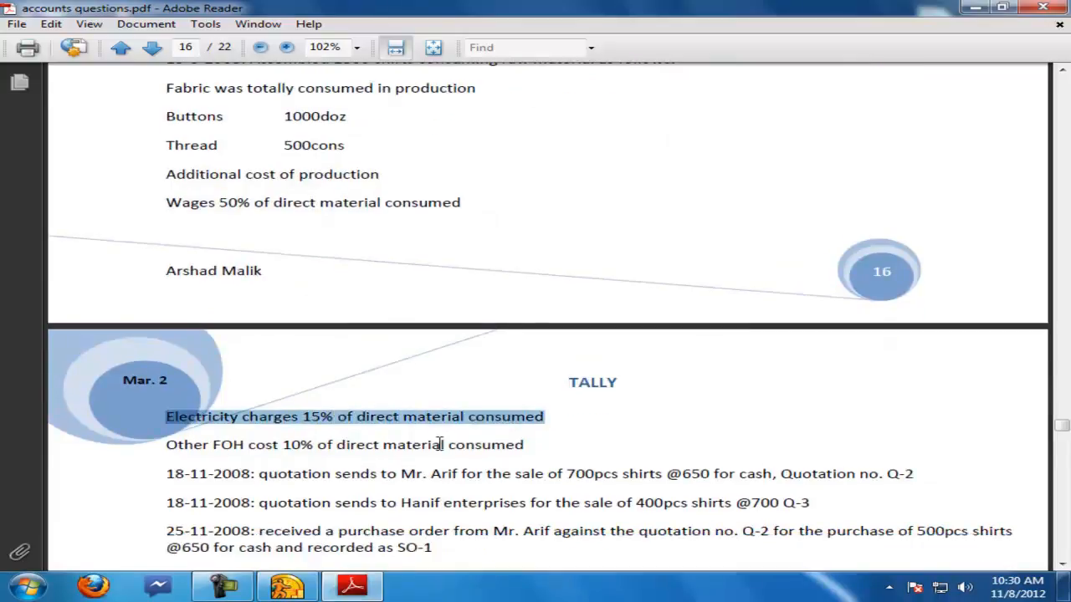
pyautogui.moveTo(159, 446); pyautogui.dragTo(540, 450)
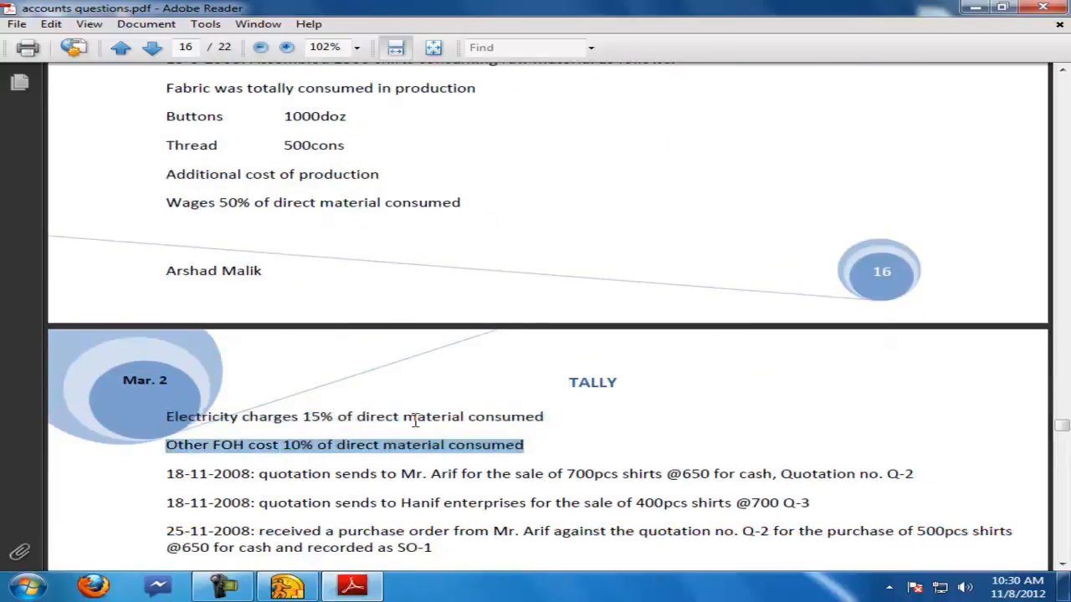
pyautogui.moveTo(398, 415); pyautogui.dragTo(545, 421)
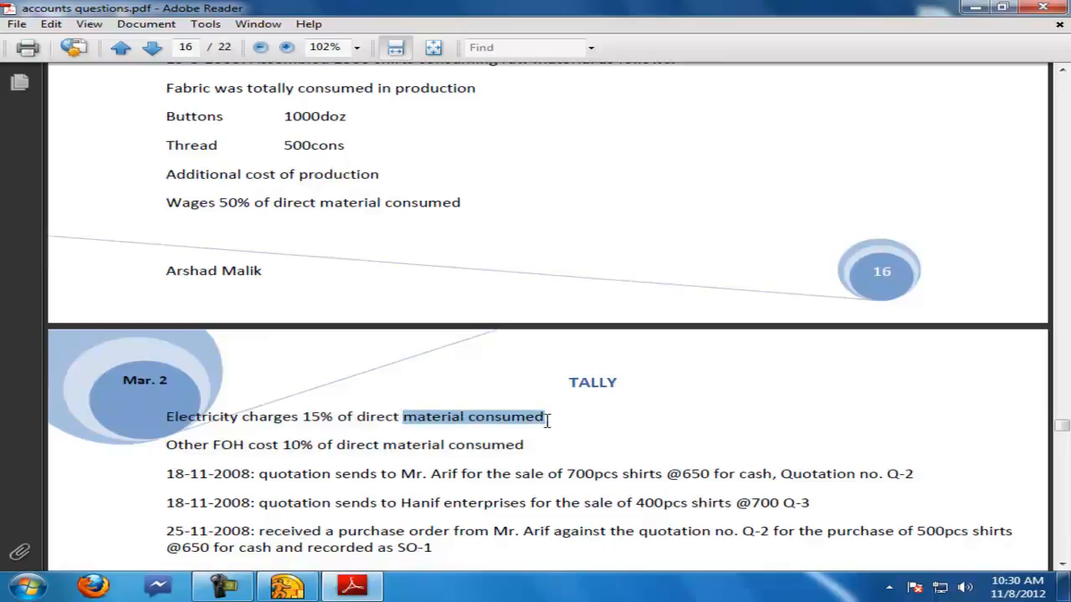
# Step: Return to the inventory valuation report in QuickBooks, multiply 1000 by 216.25 in Calculator, and move the calculator clear of the shirts figures
pyautogui.click(287, 585)
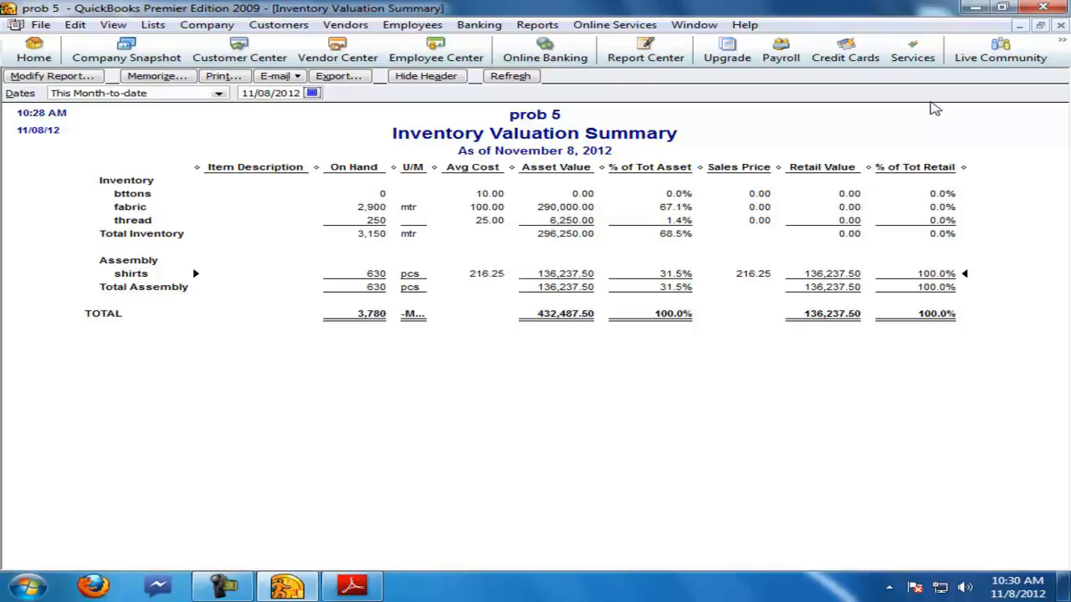
pyautogui.click(29, 591)
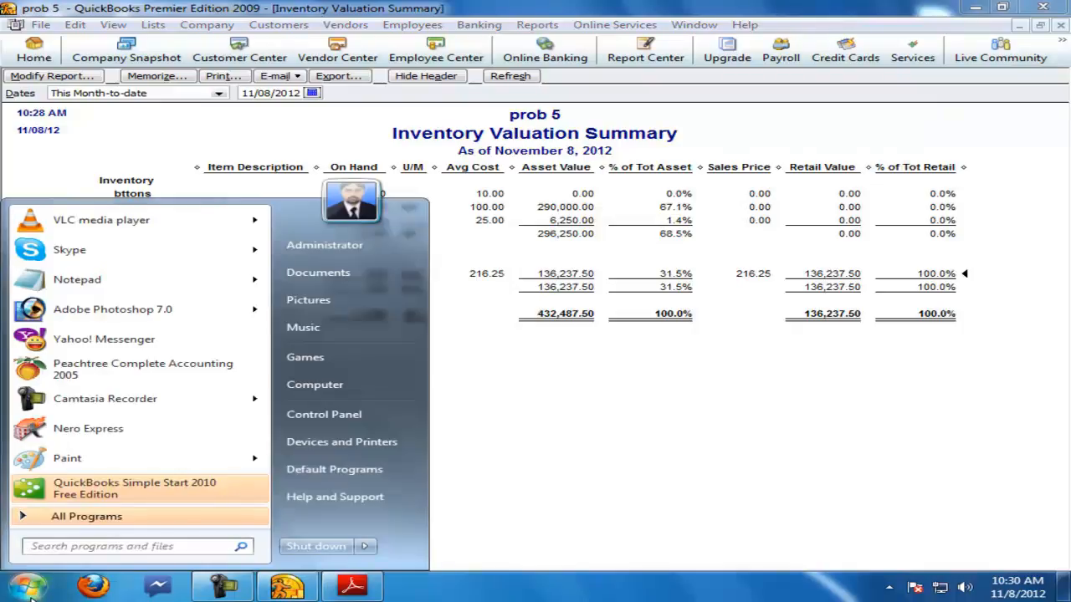
pyautogui.write('calc')
pyautogui.press('Return')
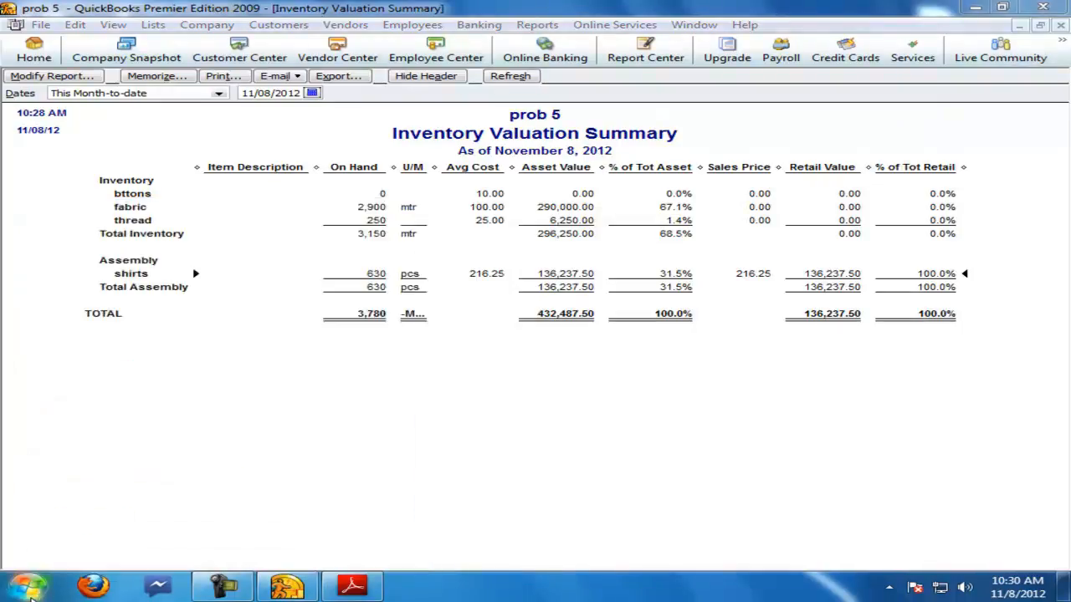
pyautogui.write('1000')
pyautogui.write('216.25')
pyautogui.press('Return')
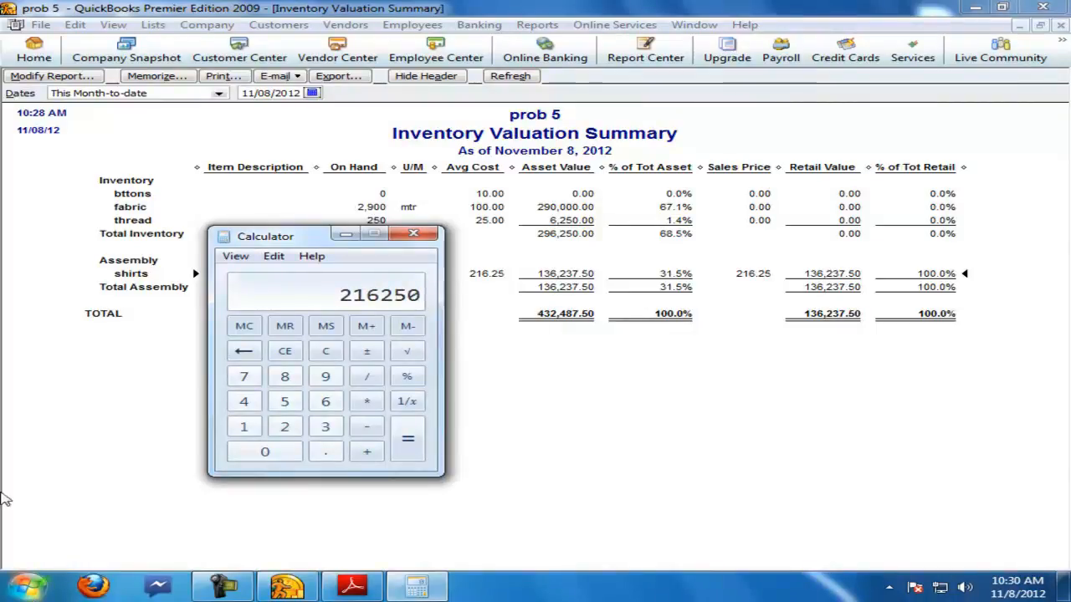
pyautogui.moveTo(295, 239); pyautogui.dragTo(668, 244)
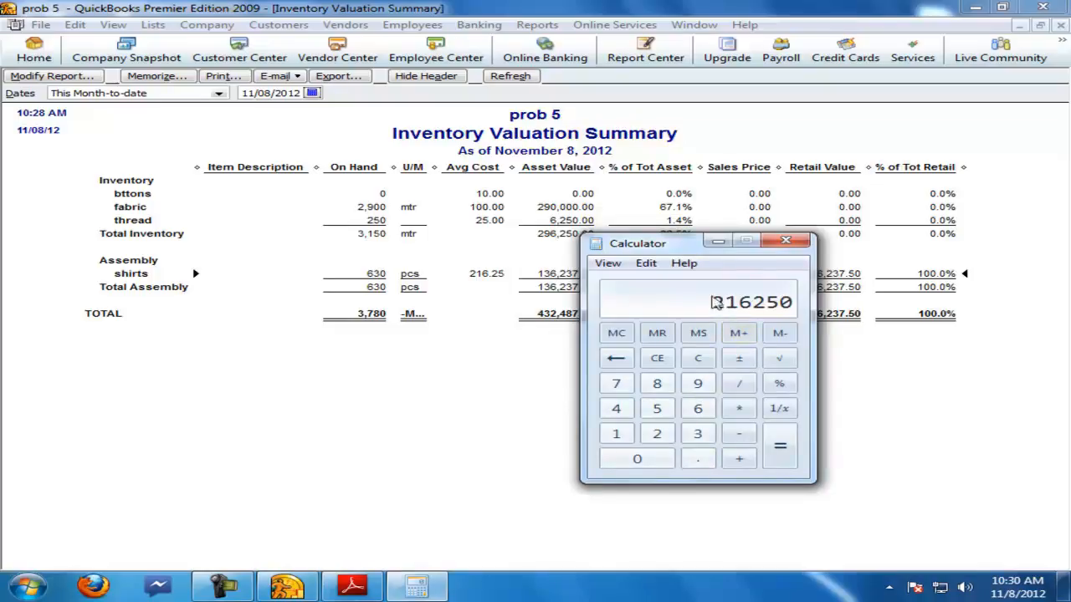
# Step: Close Calculator and the open report windows, and open the Chart of Accounts from the Home page at full window size
pyautogui.click(785, 241)
pyautogui.click(1061, 25)
pyautogui.click(1061, 25)
pyautogui.click(1061, 25)
pyautogui.click(182, 24)
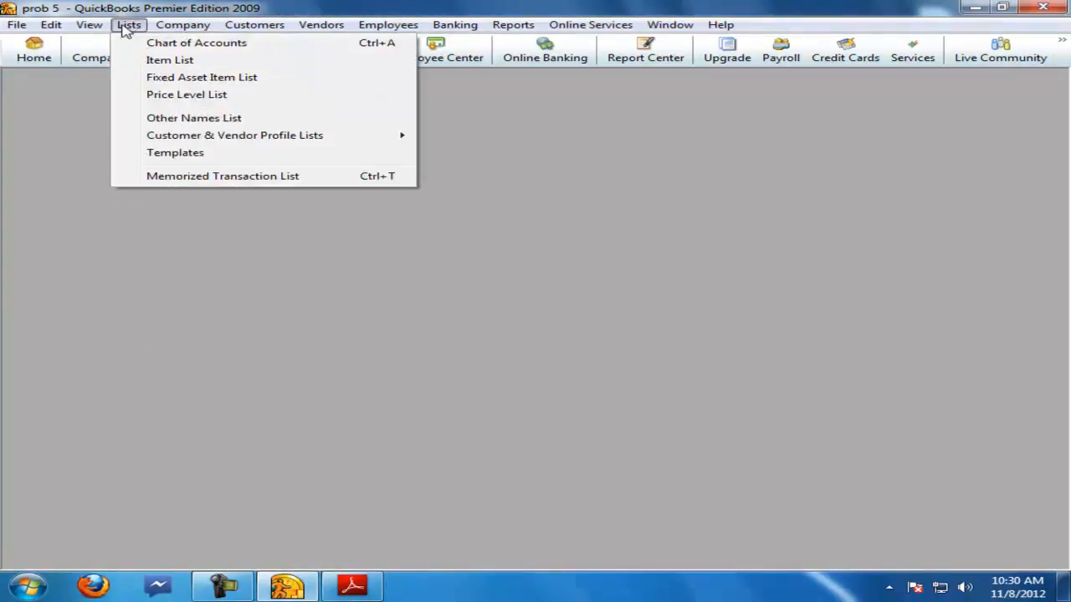
pyautogui.click(33, 50)
pyautogui.click(686, 149)
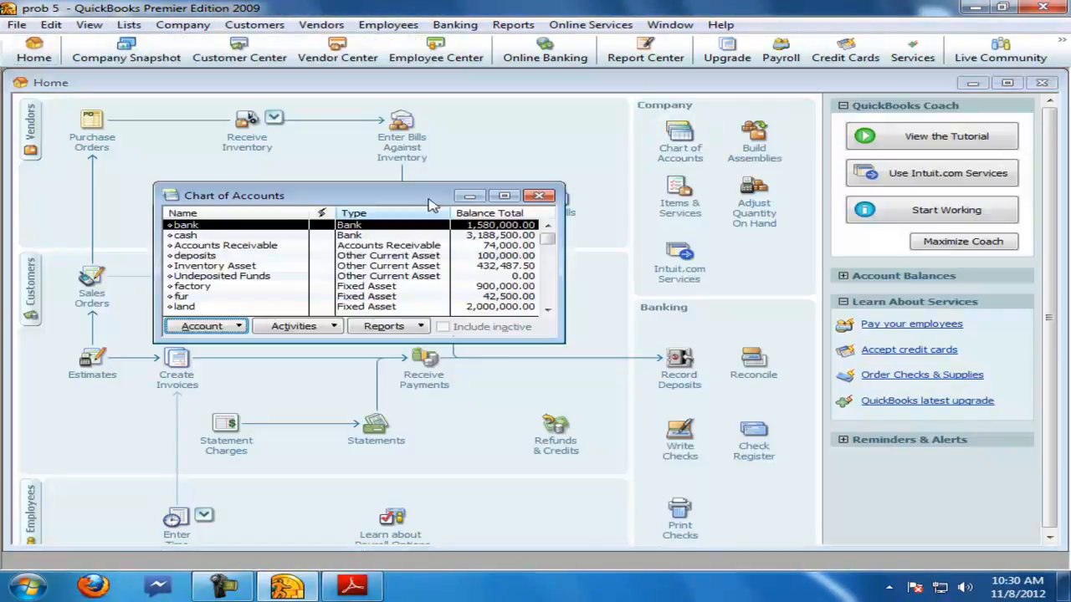
pyautogui.click(508, 199)
# Step: Add a Cost of Goods Sold account named wages direct exp to the chart of accounts
pyautogui.rightClick(35, 406)
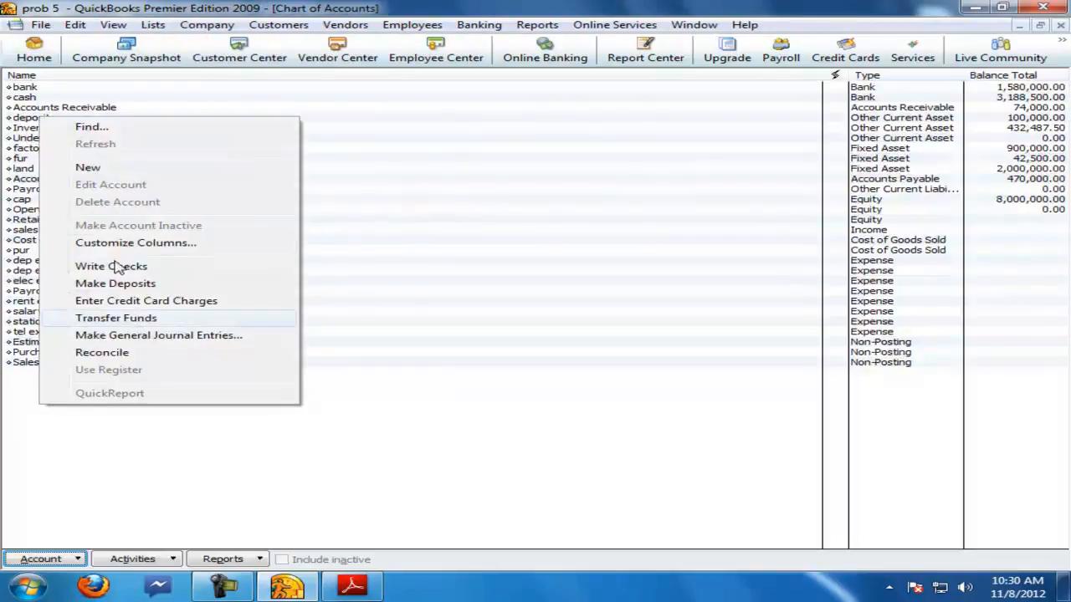
pyautogui.click(102, 173)
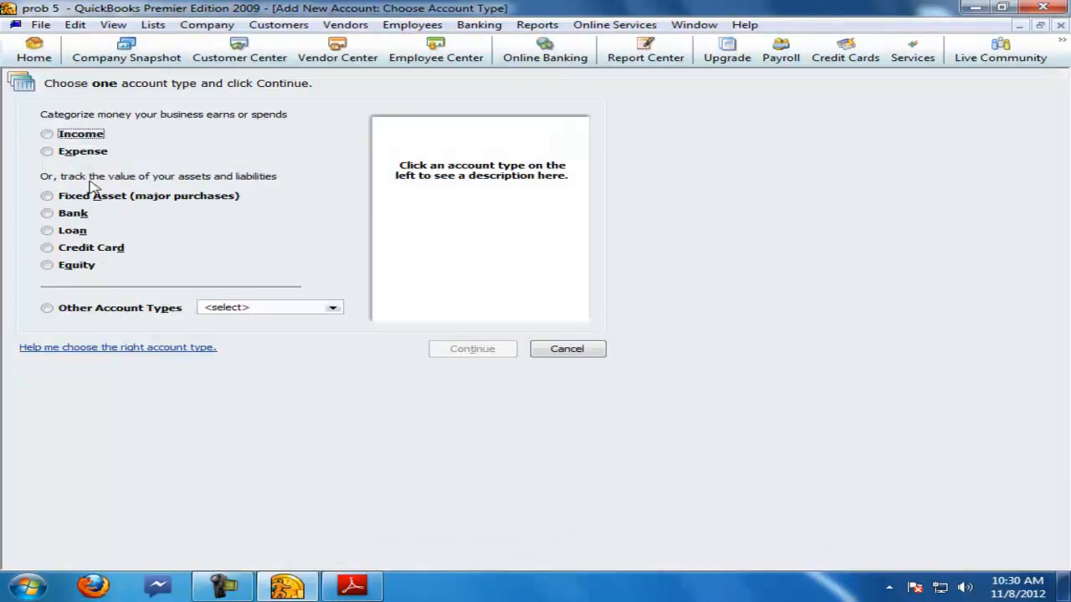
pyautogui.click(325, 308)
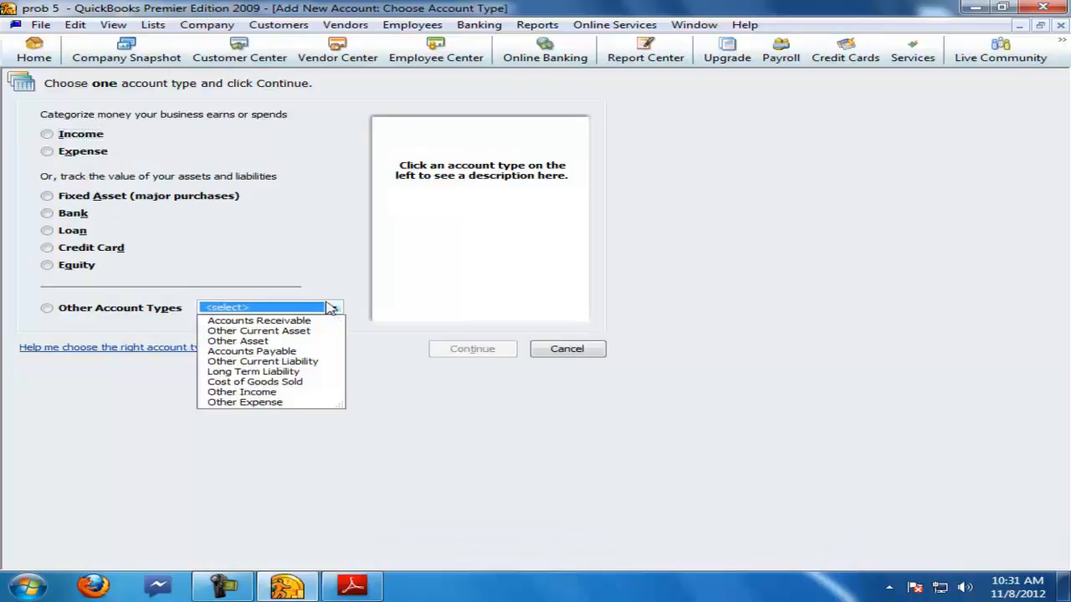
pyautogui.click(256, 382)
pyautogui.click(483, 352)
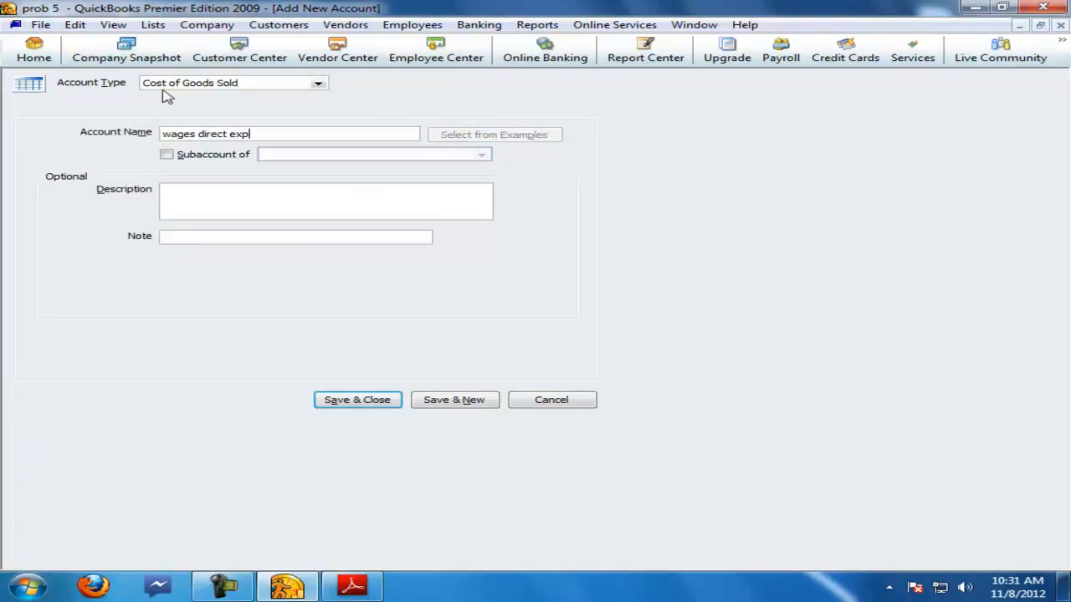
pyautogui.click(431, 403)
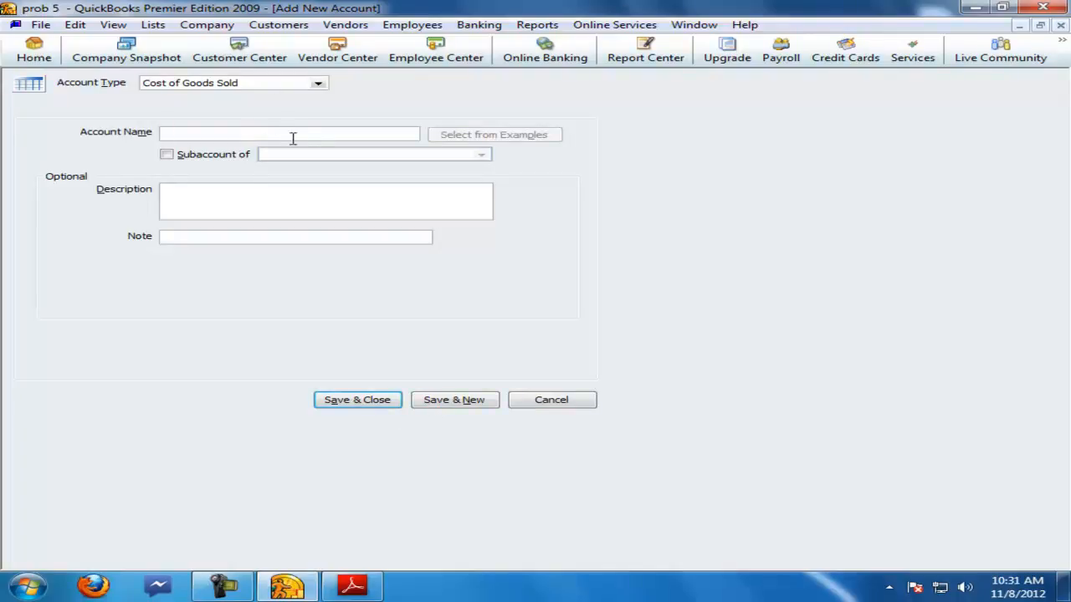
# Step: Add an Other Current Liability account named wages pay and close the new account form
pyautogui.click(319, 86)
pyautogui.click(205, 167)
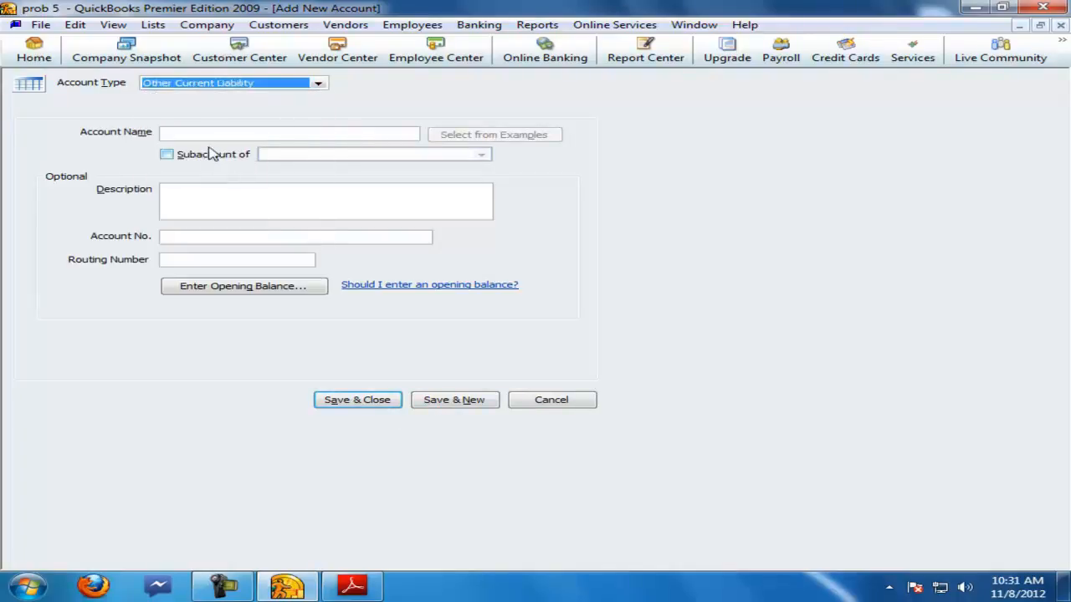
pyautogui.write('wages pay')
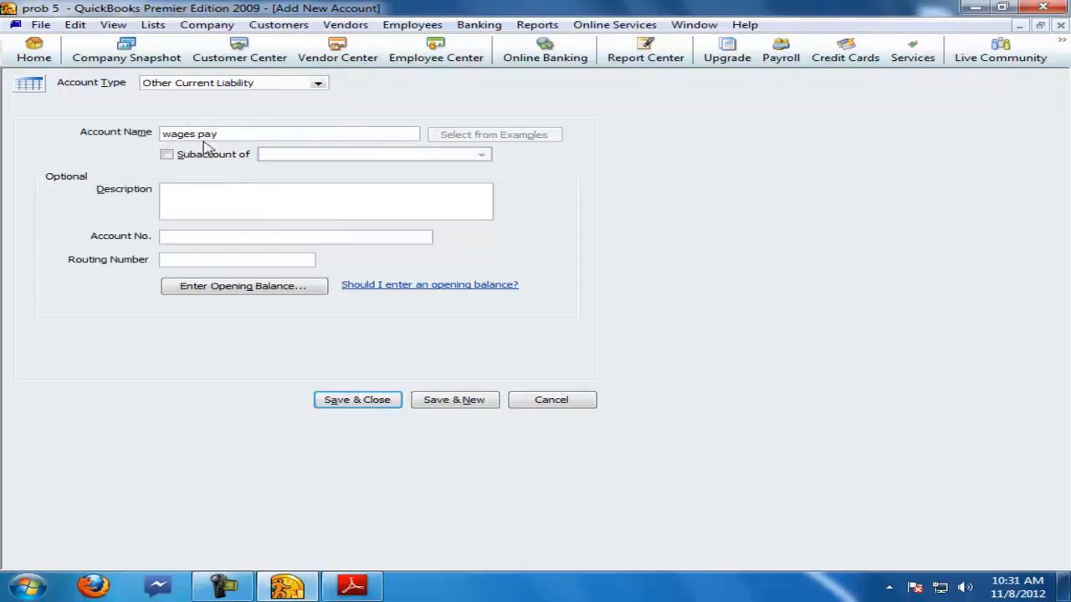
pyautogui.click(443, 402)
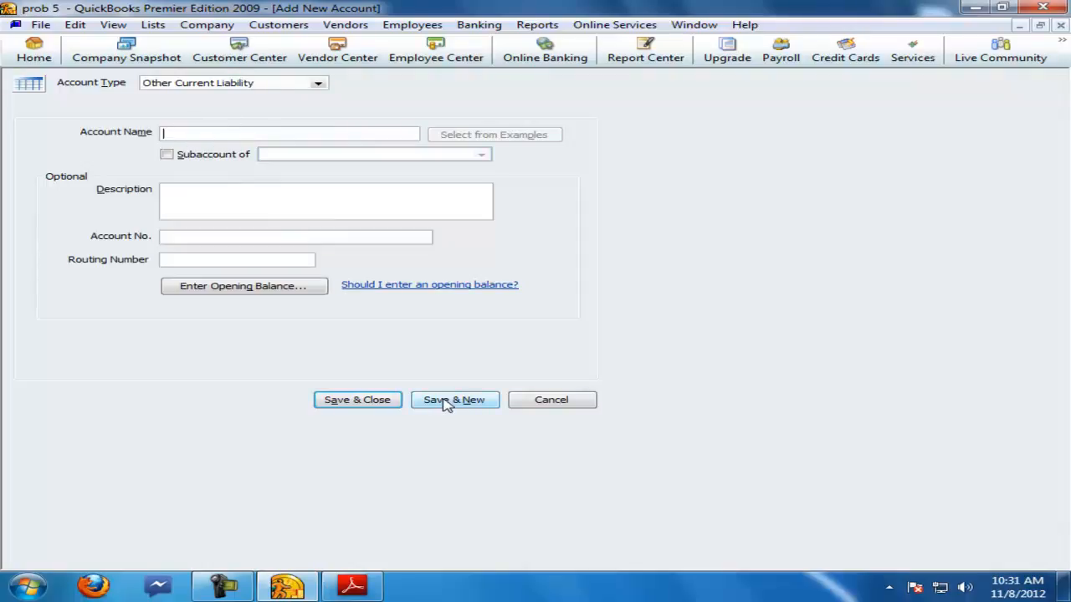
pyautogui.click(1060, 26)
pyautogui.click(207, 24)
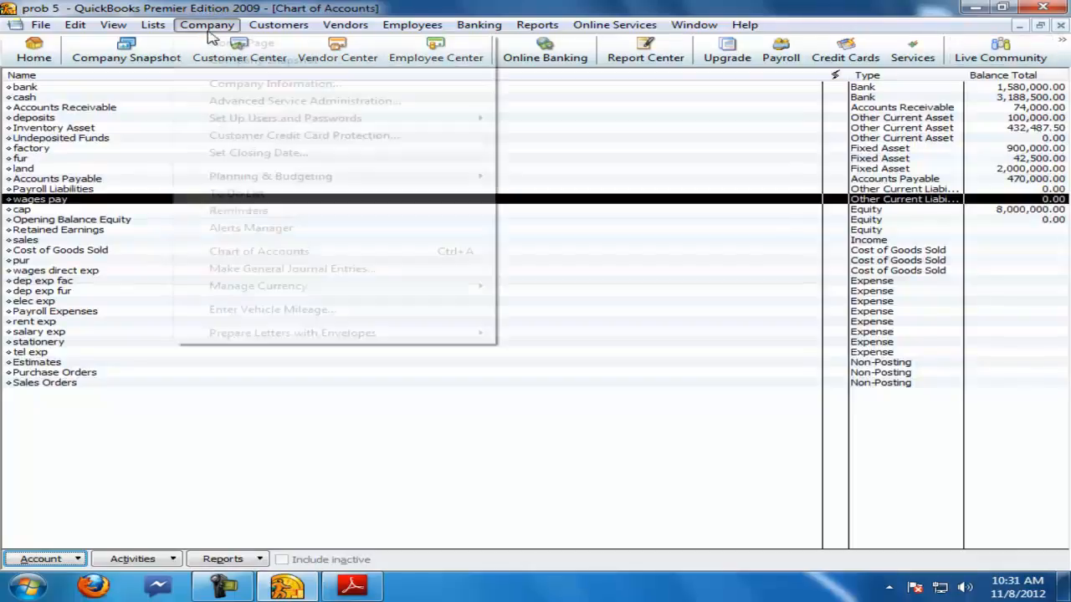
pyautogui.click(242, 268)
pyautogui.click(179, 147)
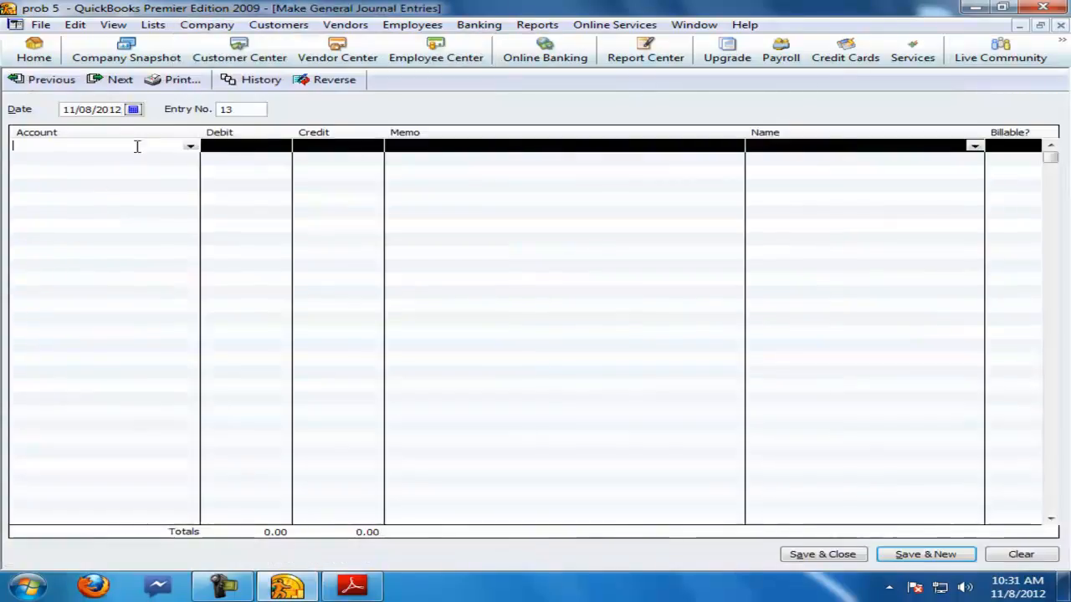
pyautogui.write('wages direct exp')
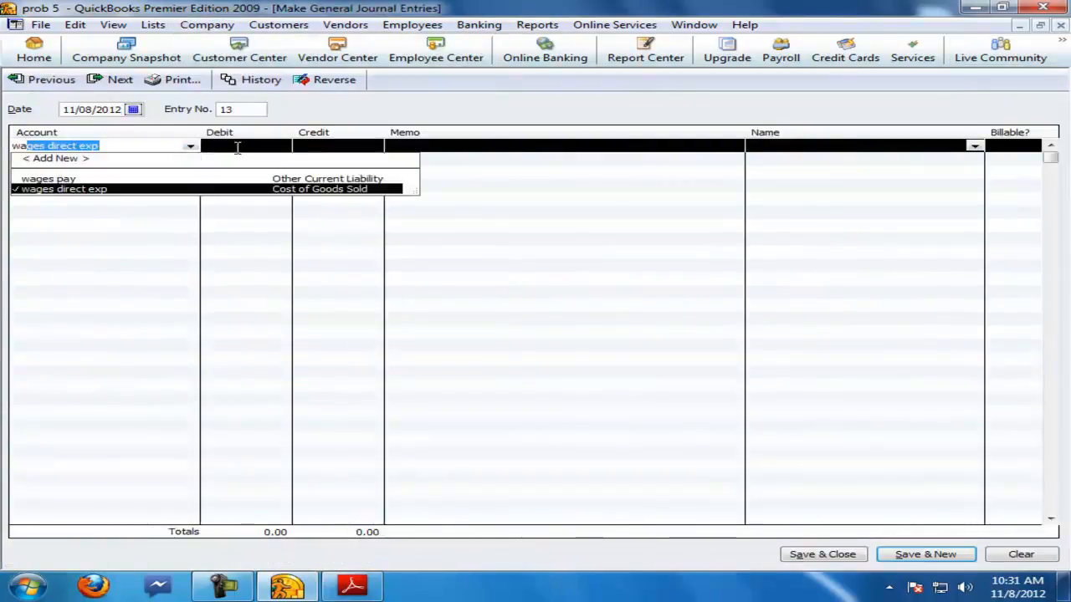
pyautogui.click(238, 147)
pyautogui.click(185, 161)
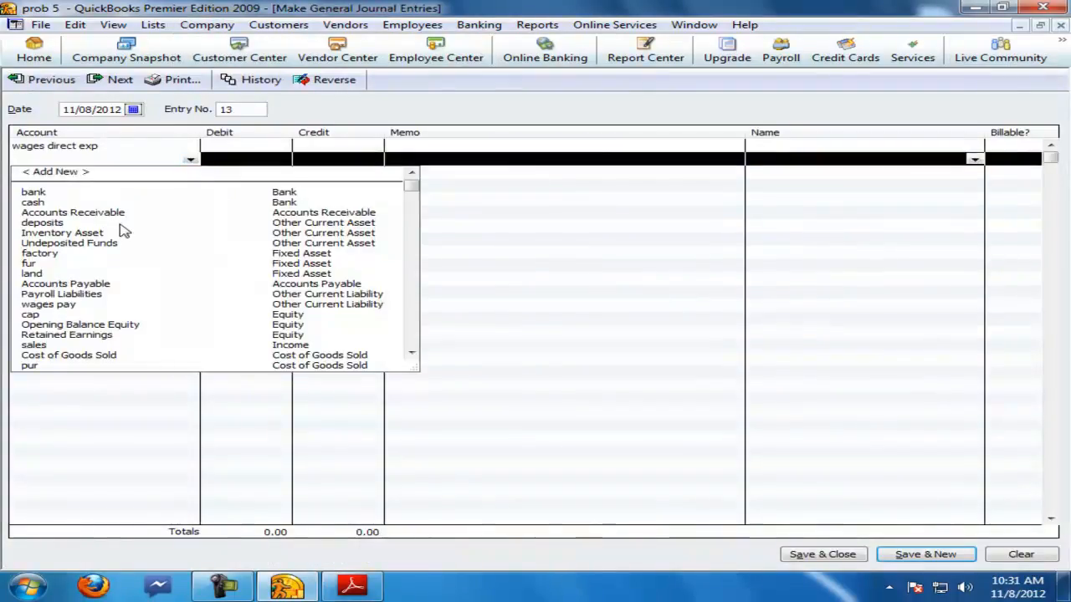
pyautogui.write('w')
pyautogui.click(79, 203)
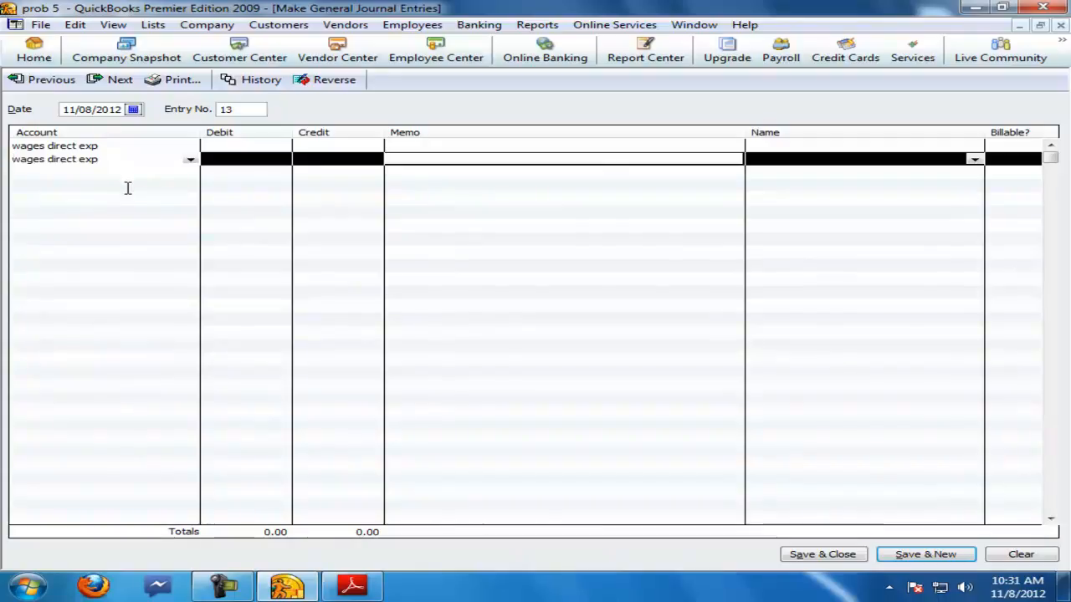
pyautogui.click(1061, 26)
pyautogui.click(535, 193)
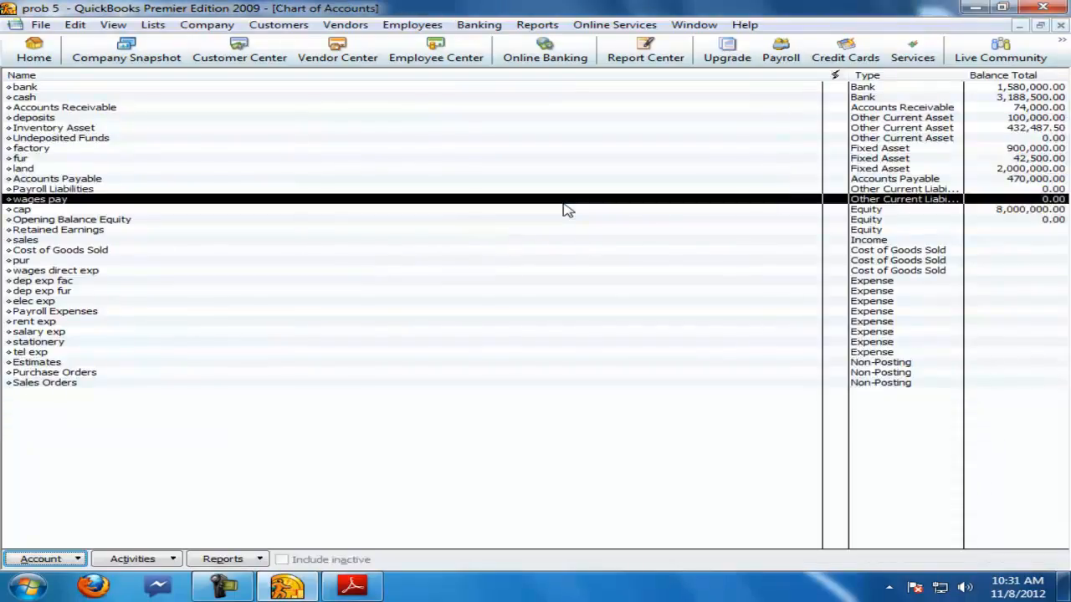
# Step: Close the Chart of Accounts, switch to the accounts questions PDF and review exercise Q-7 from its opening balances to the shirt assembly entry
pyautogui.click(1061, 26)
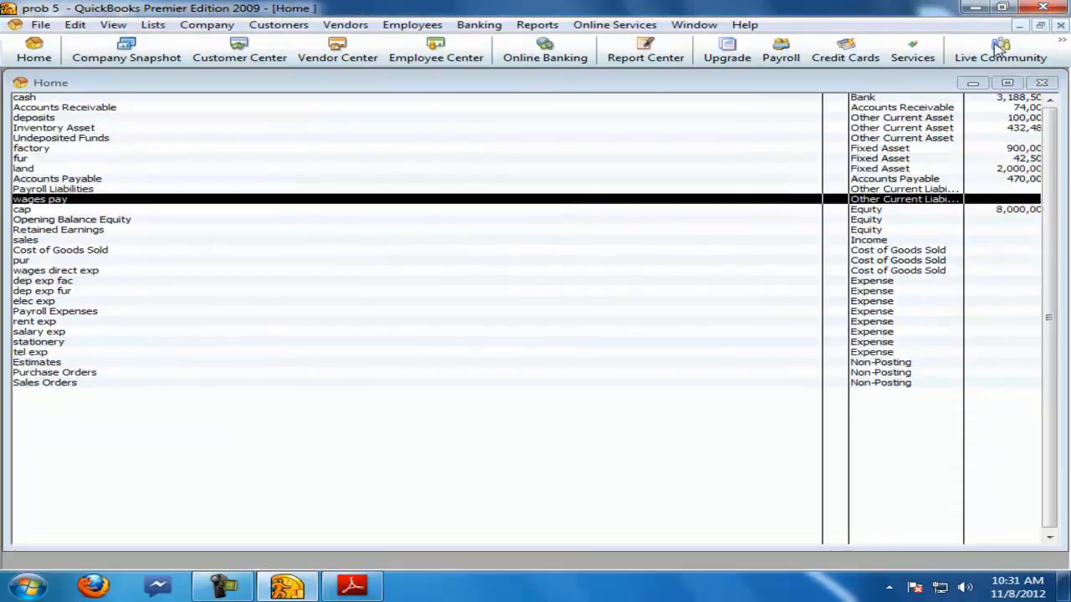
pyautogui.click(352, 585)
pyautogui.scroll(-1, 318, 468)
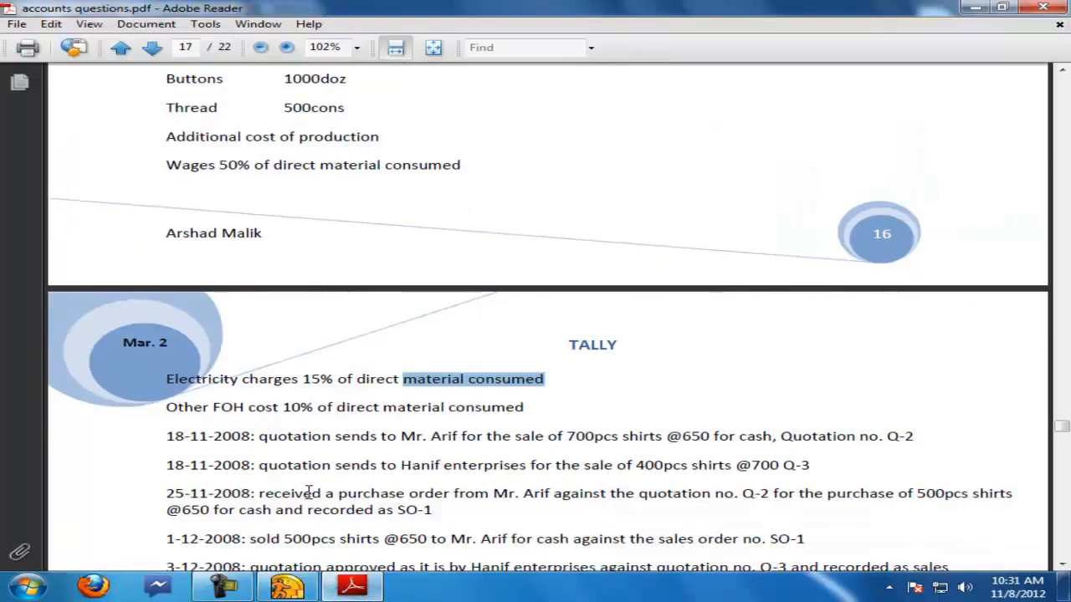
pyautogui.scroll(10, 313, 493)
pyautogui.scroll(-4, 311, 485)
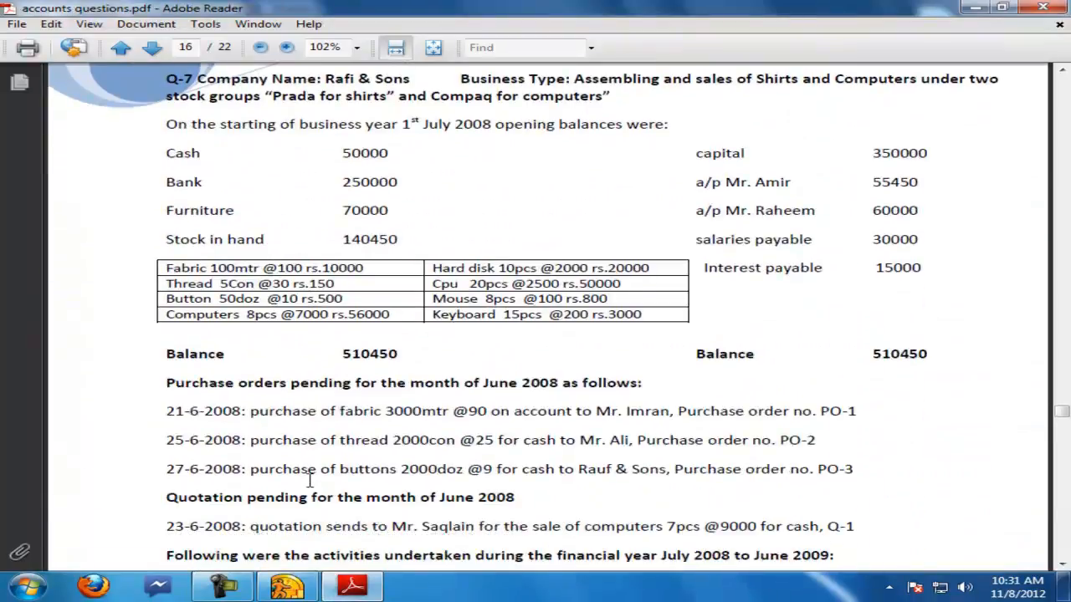
pyautogui.scroll(-1, 310, 481)
pyautogui.scroll(2, 299, 474)
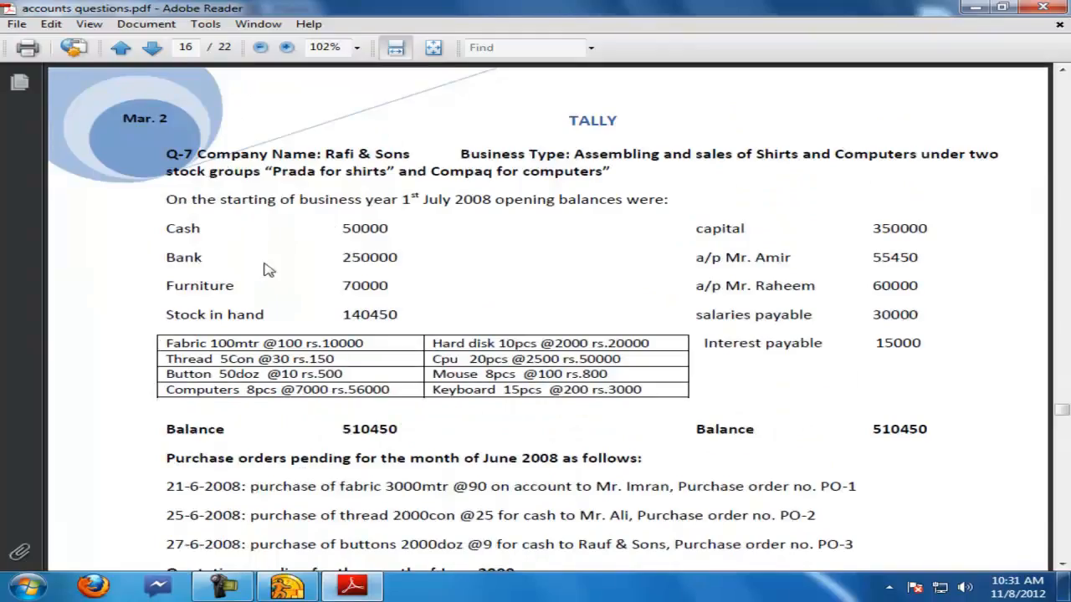
pyautogui.scroll(-4, 327, 413)
pyautogui.scroll(-6, 449, 268)
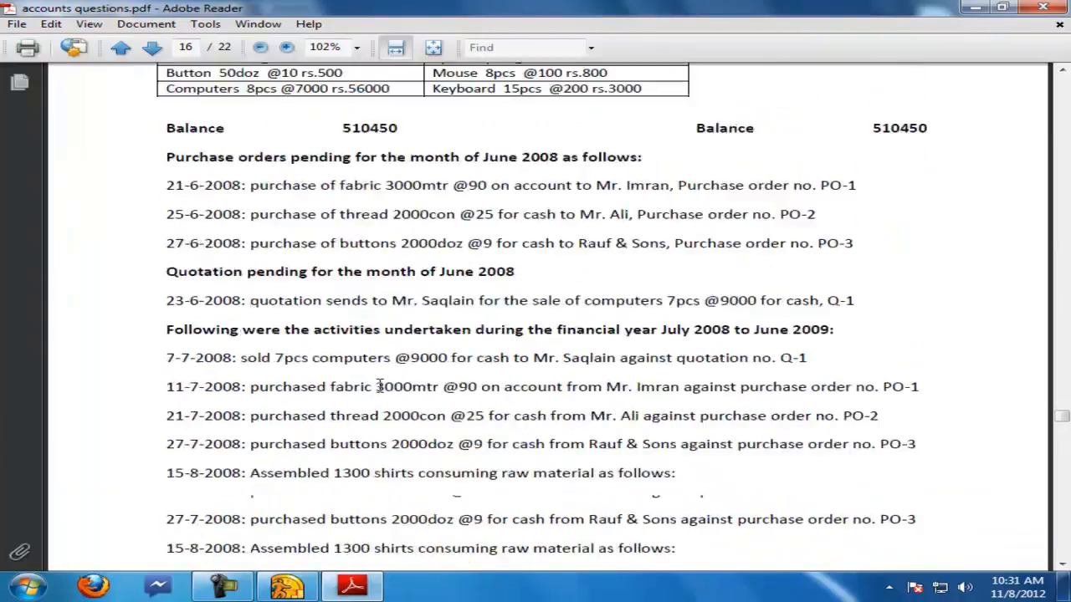
pyautogui.scroll(-2, 184, 407)
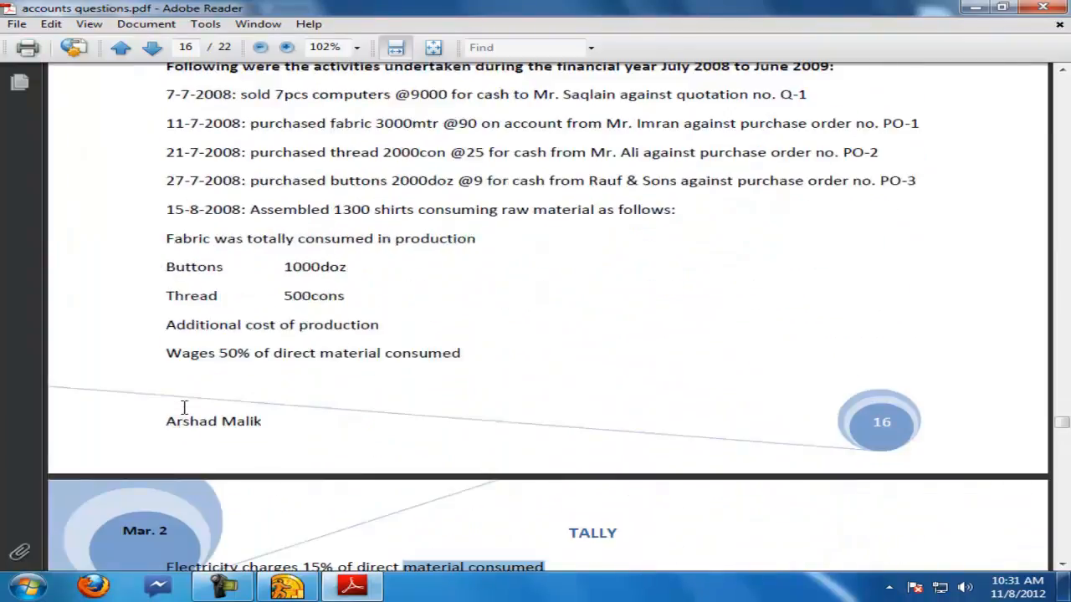
# Step: Highlight the Additional cost of production heading and the whole shirt assembly block up to the Other FOH cost line
pyautogui.moveTo(164, 324); pyautogui.dragTo(393, 323)
pyautogui.scroll(-4, 413, 340)
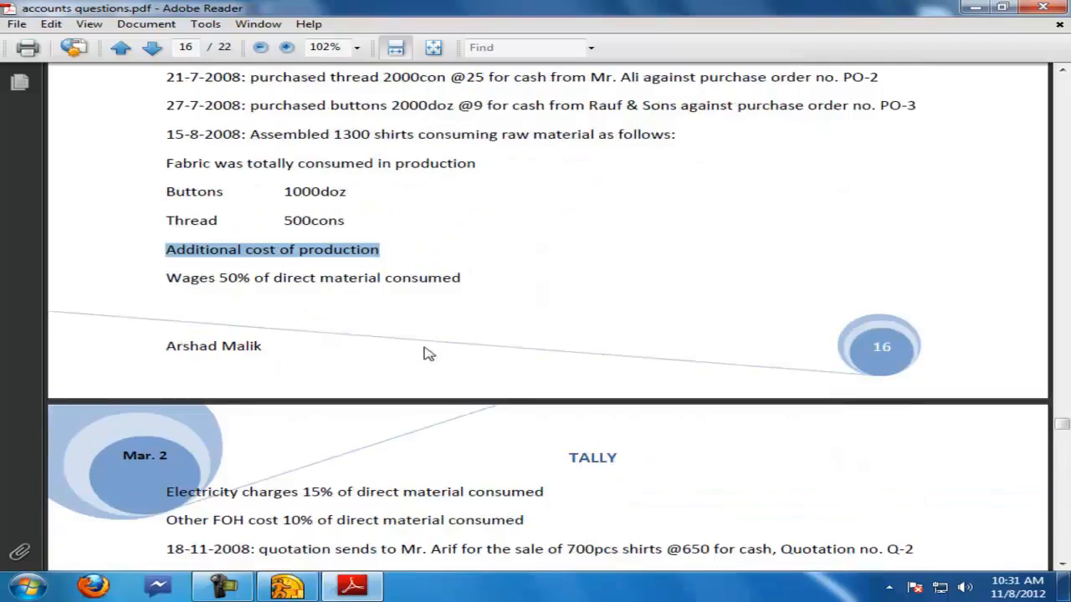
pyautogui.moveTo(525, 445); pyautogui.dragTo(98, 198)
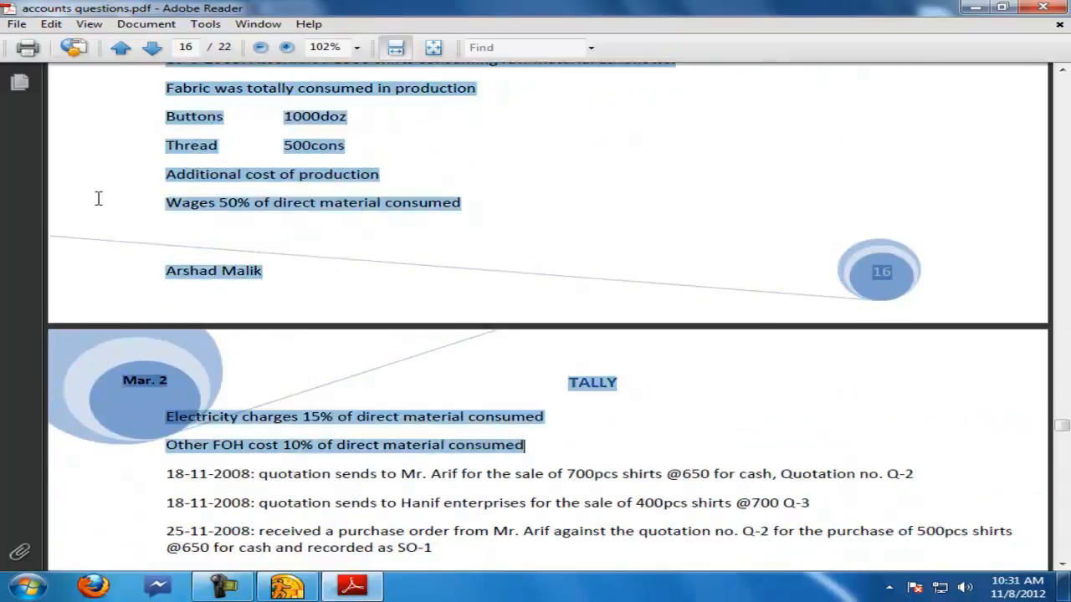
pyautogui.click(352, 243)
# Step: Examine the 15-8-2008 entry by highlighting Assembled 1300, consuming raw material and the Wages 50% of direct material line
pyautogui.scroll(8, 311, 371)
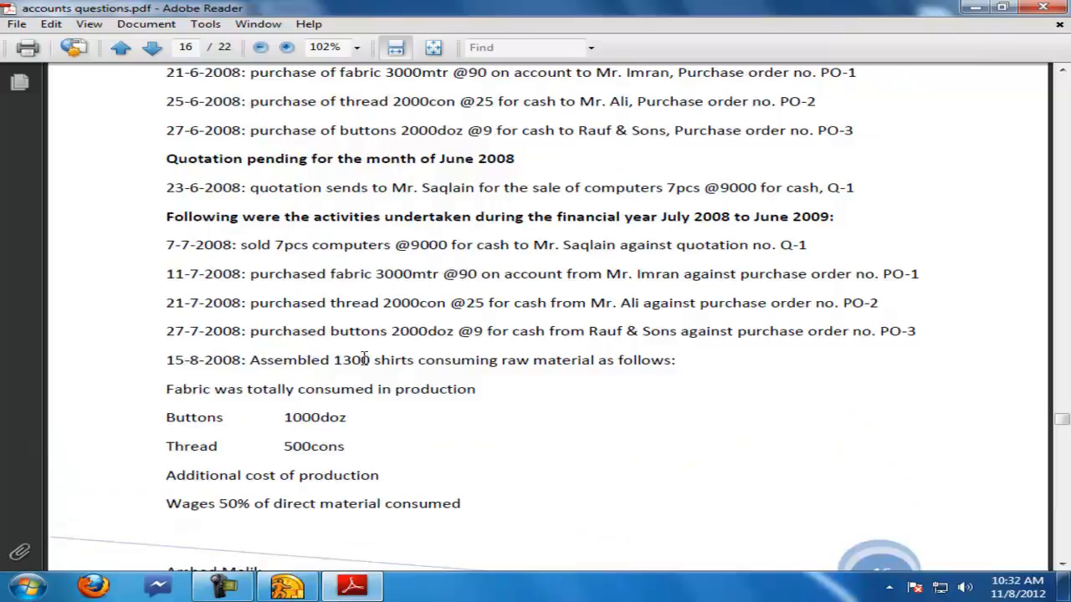
pyautogui.moveTo(369, 359); pyautogui.dragTo(249, 361)
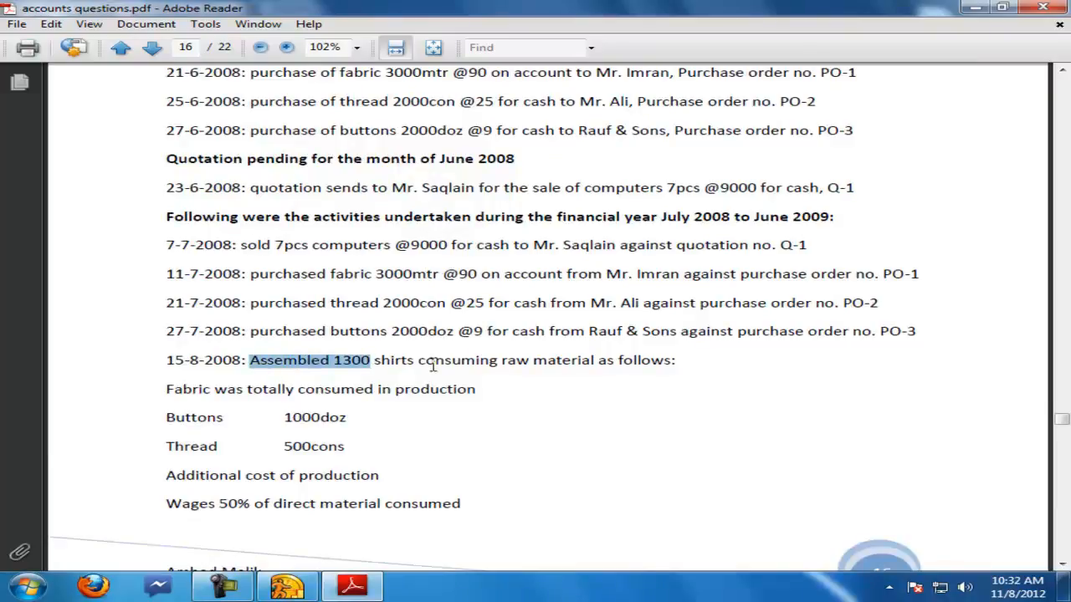
pyautogui.moveTo(419, 360); pyautogui.dragTo(550, 365)
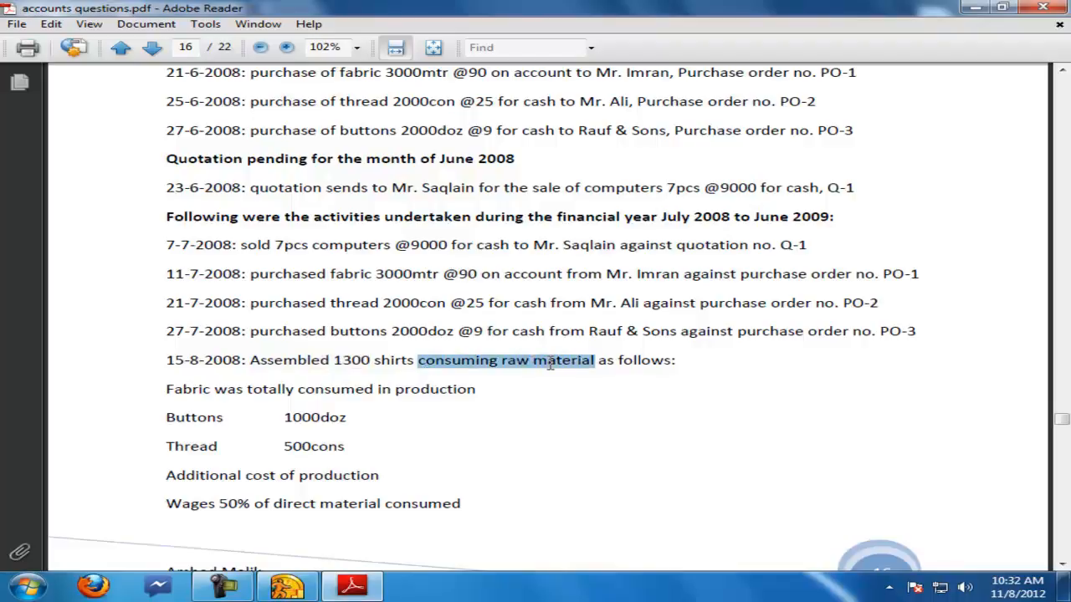
pyautogui.scroll(-5, 503, 375)
pyautogui.moveTo(170, 315); pyautogui.dragTo(368, 325)
pyautogui.scroll(-4, 394, 381)
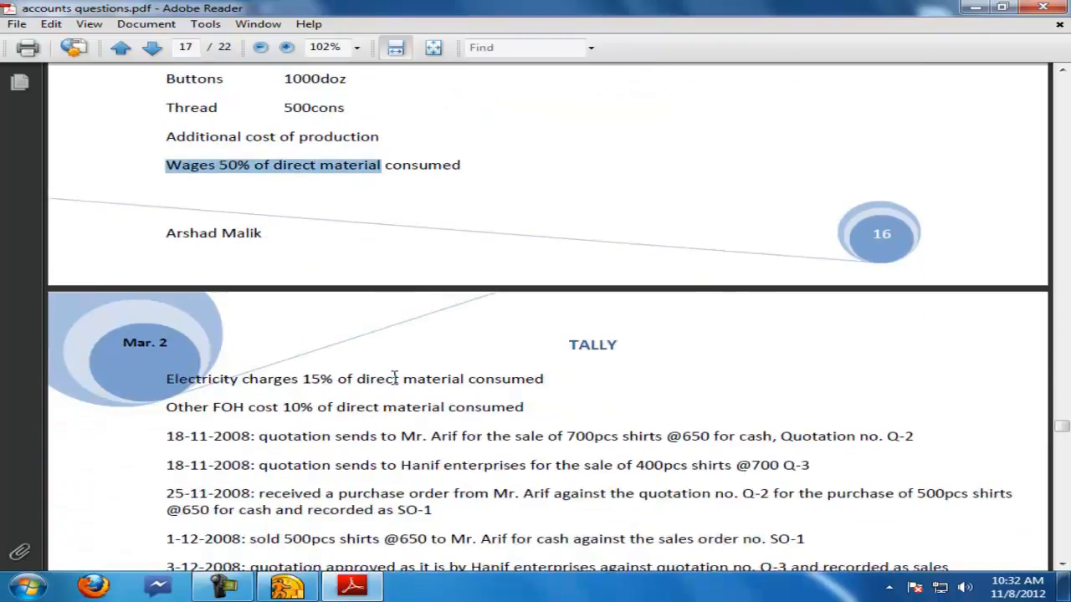
# Step: Review the remaining Q-7 transactions on page 17, including the computer assembly costs, and return to the balance sheet on page 15
pyautogui.scroll(-5, 394, 377)
pyautogui.scroll(-9, 394, 378)
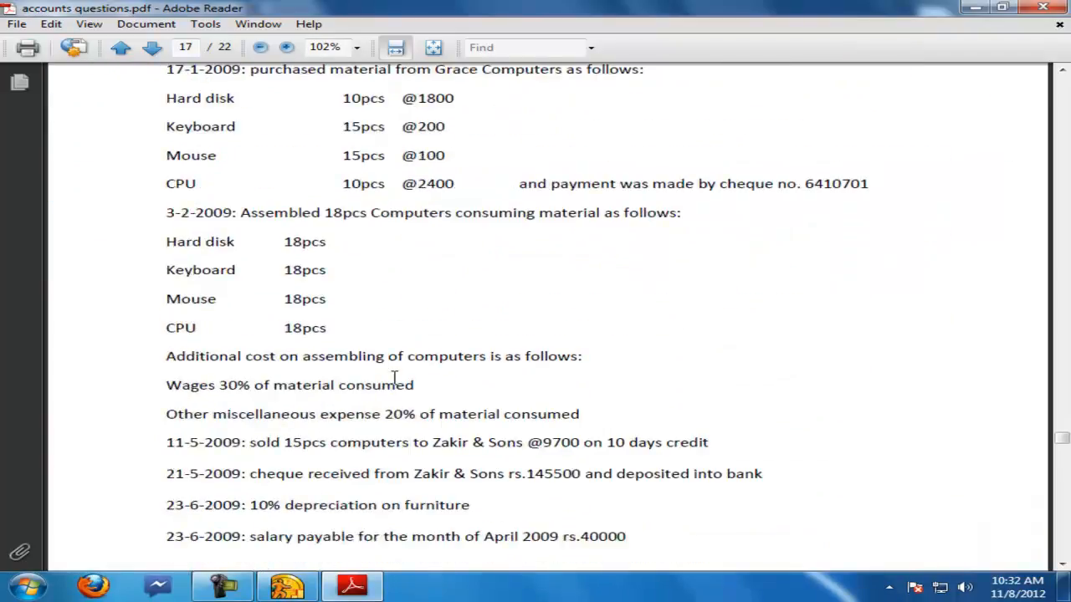
pyautogui.scroll(-4, 394, 378)
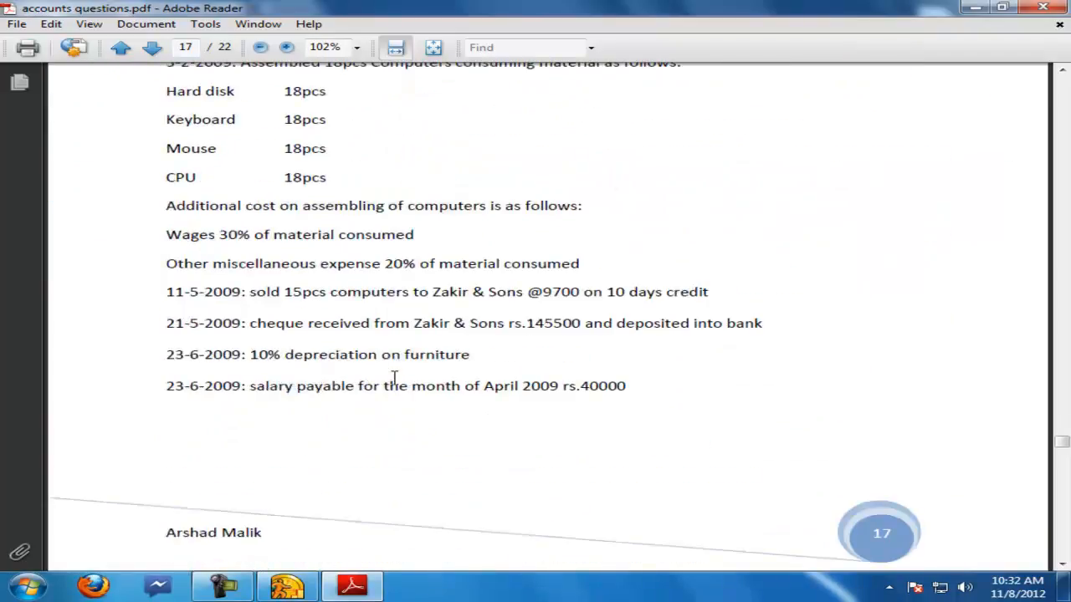
pyautogui.scroll(-2, 394, 378)
pyautogui.scroll(20, 399, 385)
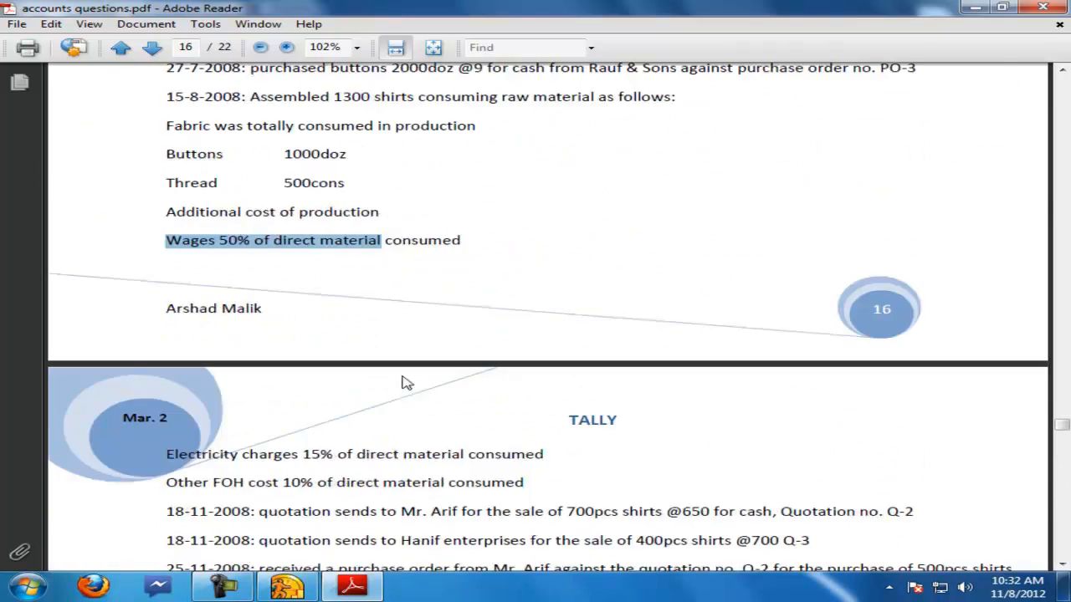
pyautogui.scroll(7, 417, 377)
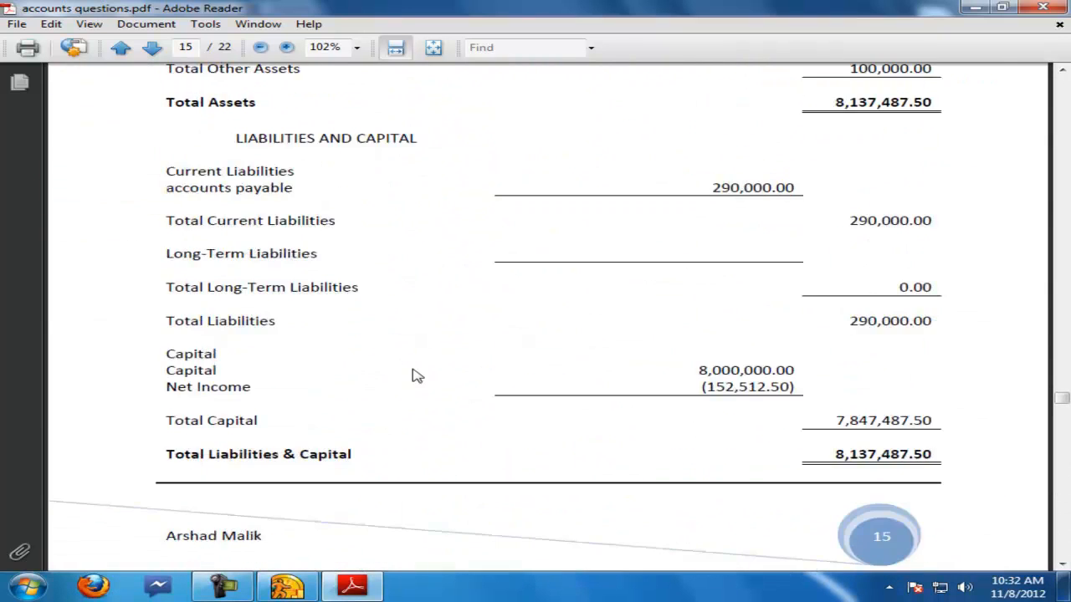